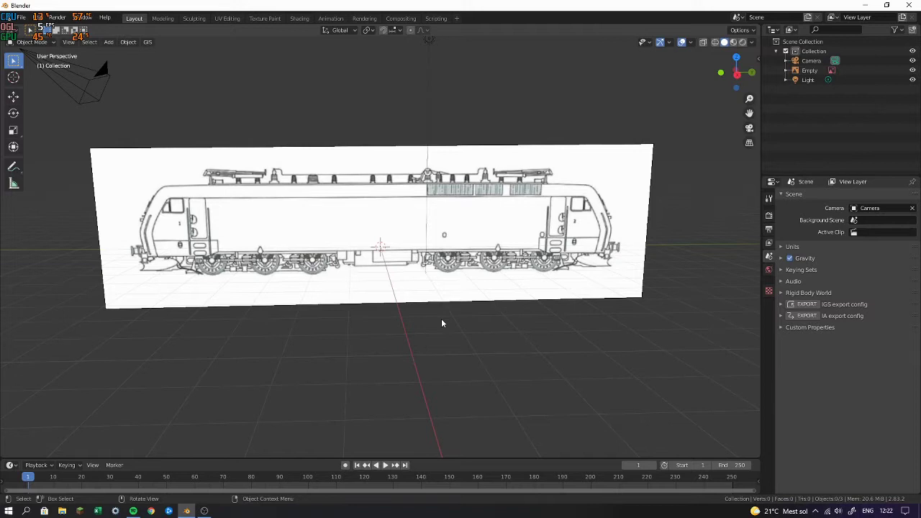
Add a cube mesh at the scene origin in front of the locomotive blueprint
middle_drag(441, 323, 489, 286)
click(224, 243)
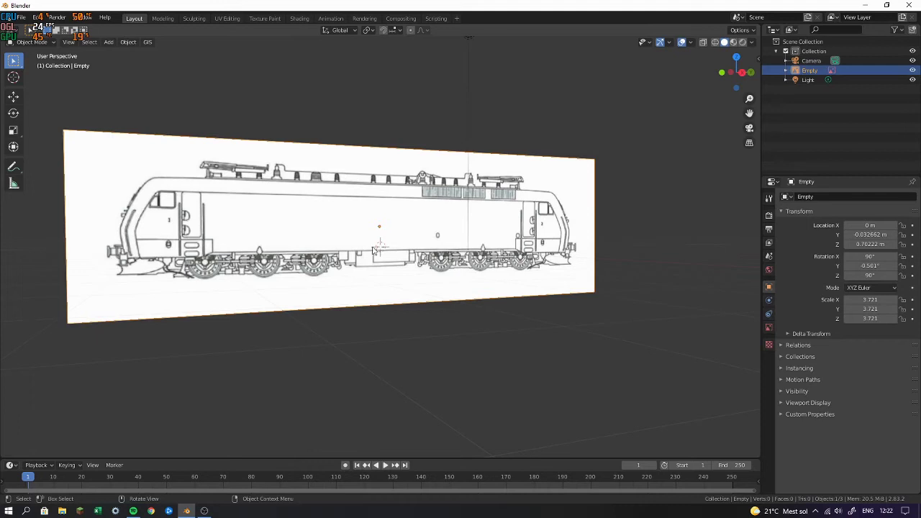
middle_drag(427, 343, 405, 336)
key(Escape)
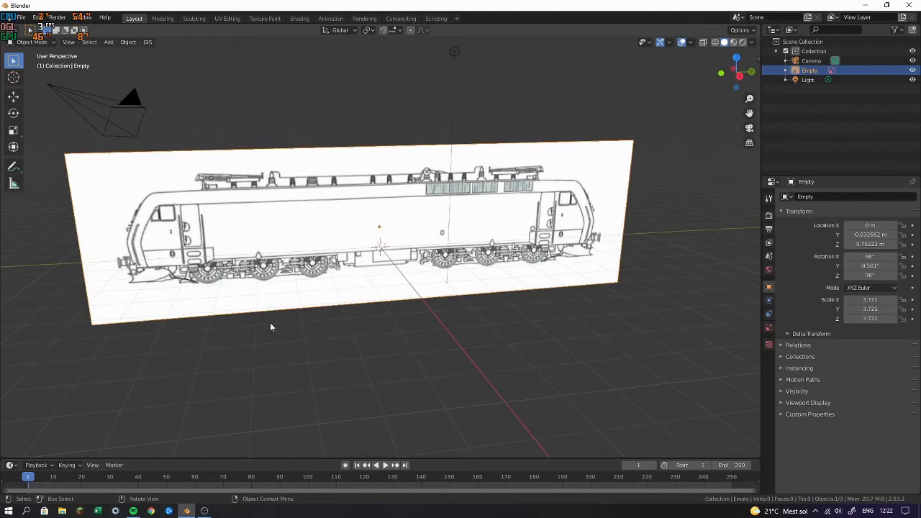
middle_drag(285, 331, 374, 313)
key(shift+a)
mouse_move(369, 200)
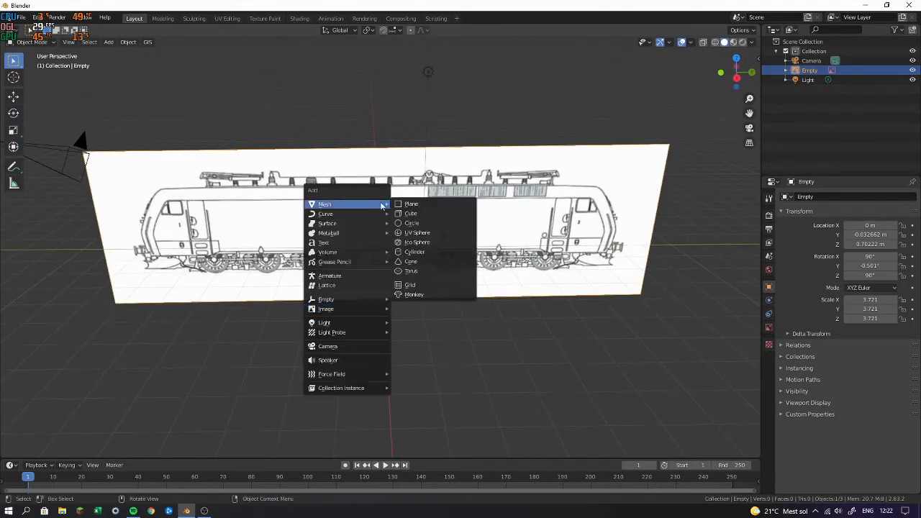
click(442, 217)
middle_drag(554, 256, 216, 226)
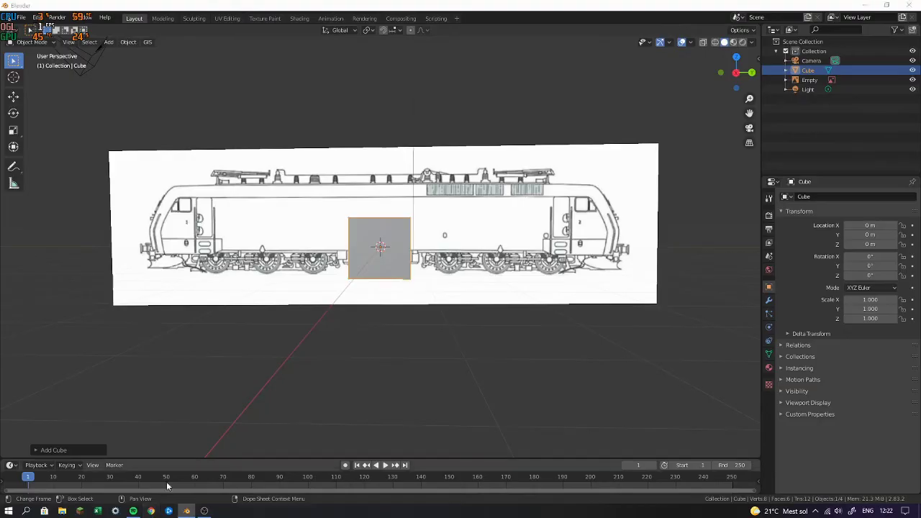
Switch to Chrome, search for "litra EG", and look up the locomotive's length in the Danish Wikipedia article
click(152, 512)
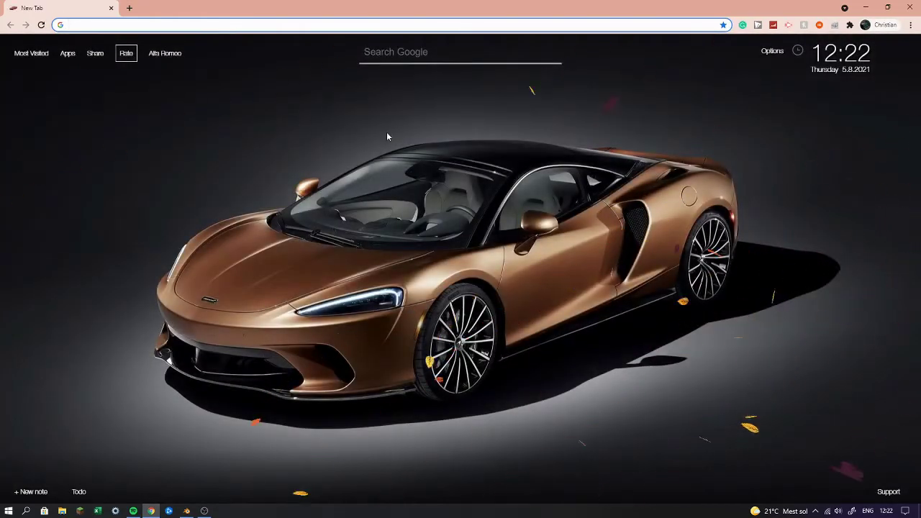
text(litra EG)
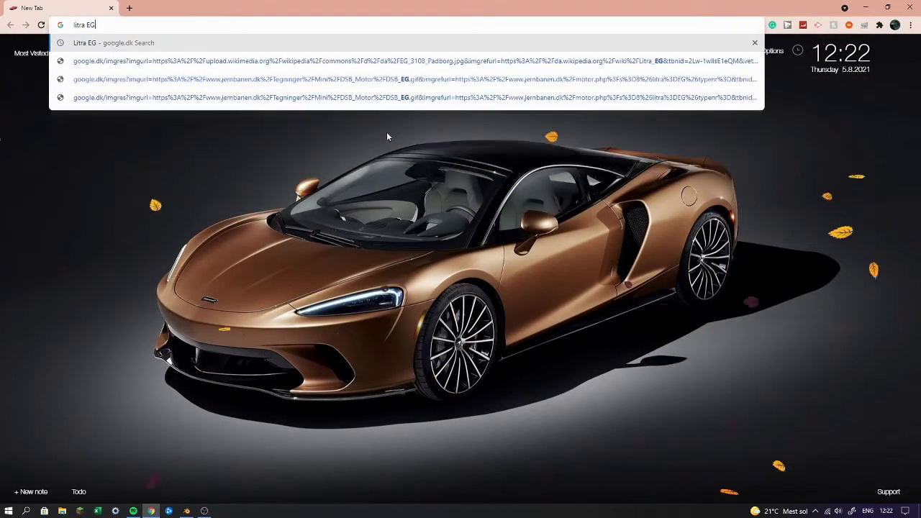
key(Return)
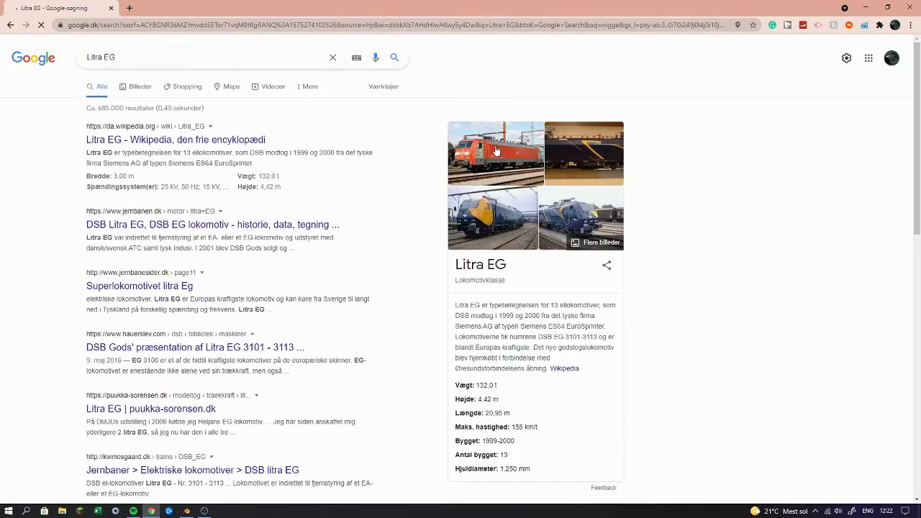
click(180, 145)
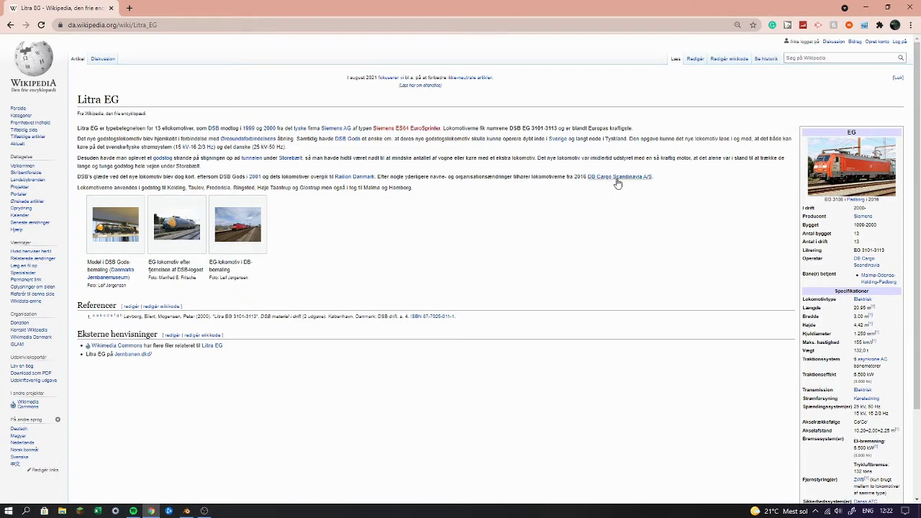
scroll(566, 223, down, 1)
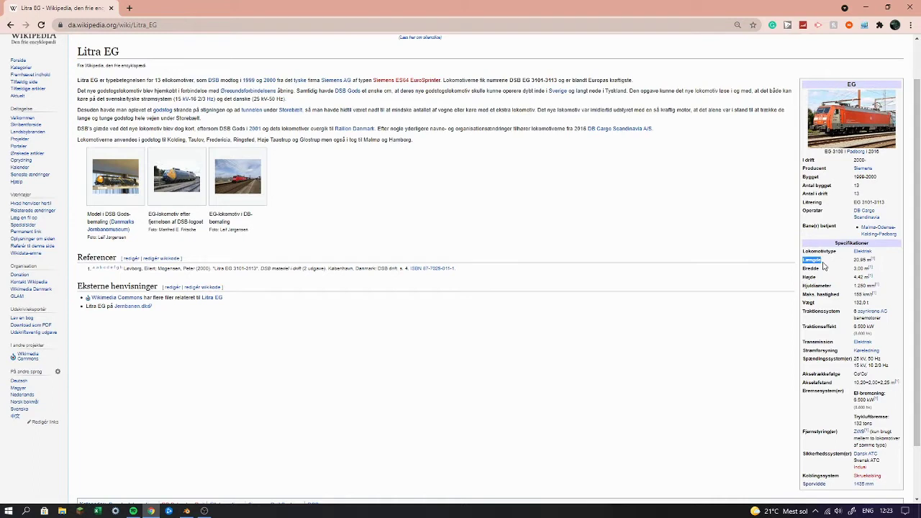
drag(854, 259, 861, 259)
Switch back to Blender and show the cube's transform and dimension values beside the model
key(alt+Tab)
click(370, 236)
click(391, 236)
key(n)
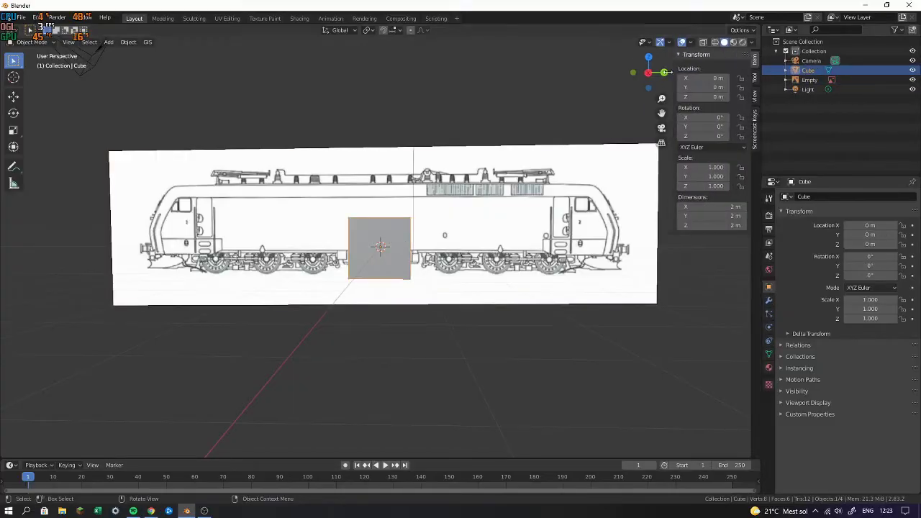
Try resizing the cube in X, stretch its Y dimension to about 8.8 m, and compare it with the blueprint
click(705, 213)
text(3.5)
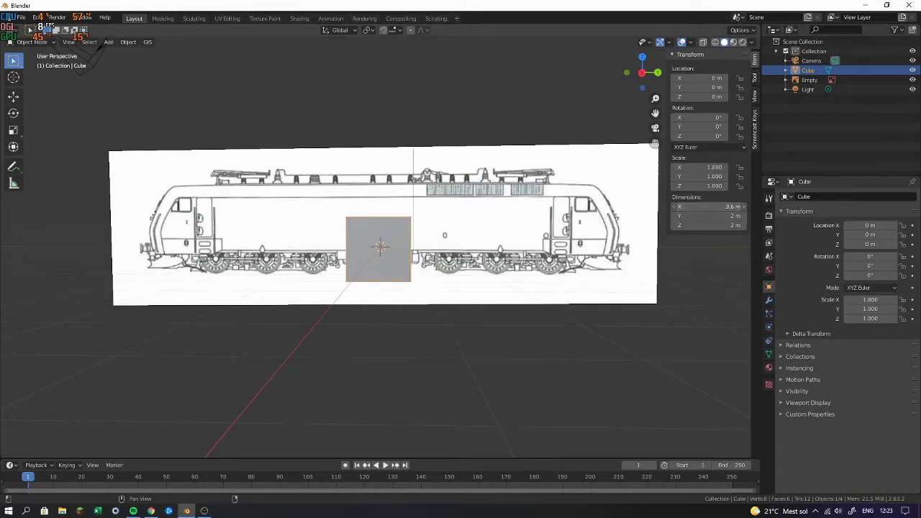
key(Return)
drag(708, 215, 745, 216)
shift+middle_drag(506, 234, 397, 241)
scroll(397, 242, up, 1)
scroll(396, 242, up, 2)
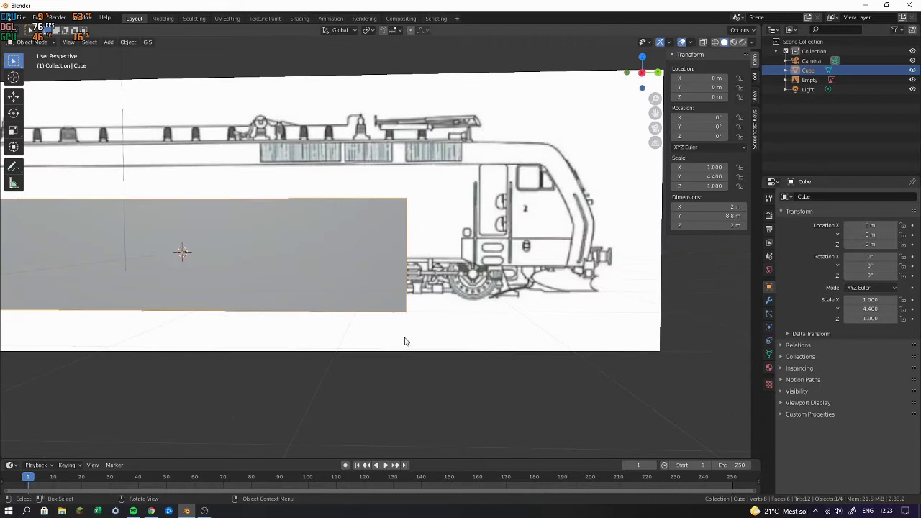
shift+middle_drag(220, 242, 700, 242)
shift+middle_drag(573, 252, 254, 225)
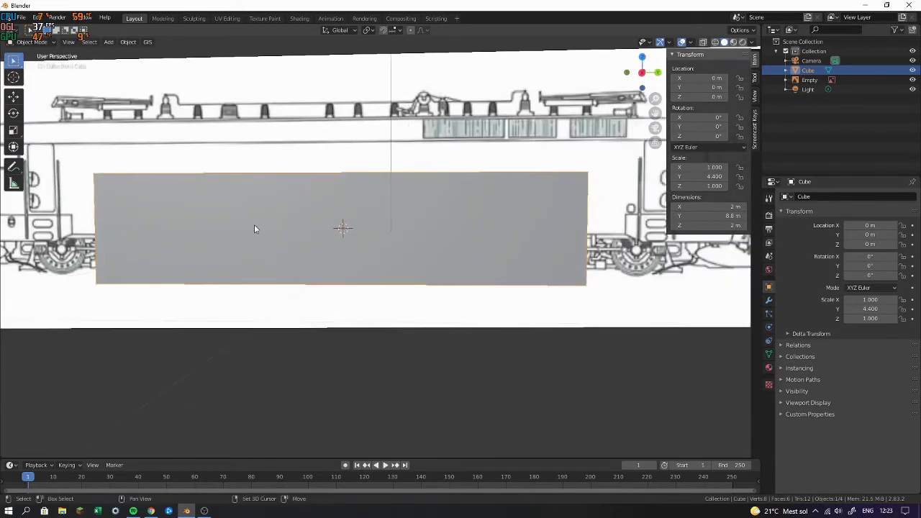
scroll(427, 250, down, 2)
middle_drag(427, 251, 434, 265)
Set the cube's Y dimension to 20.95 m
click(728, 216)
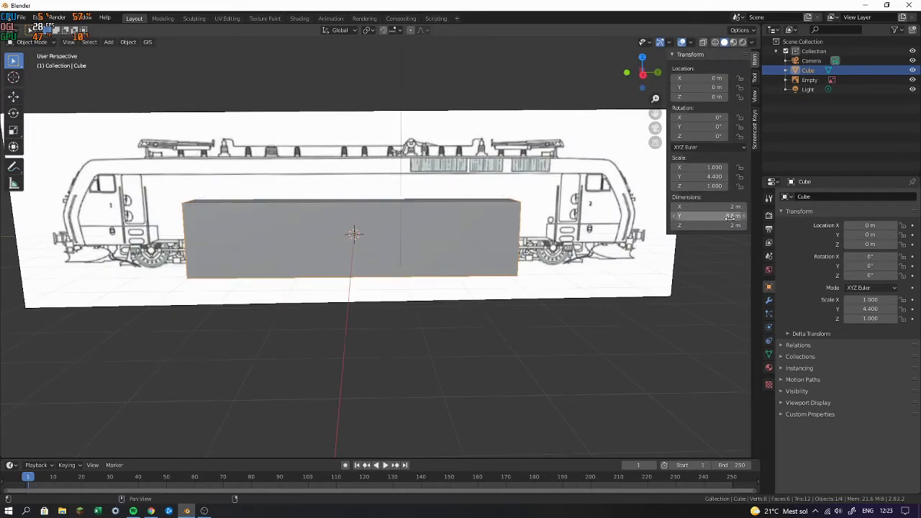
text(2)
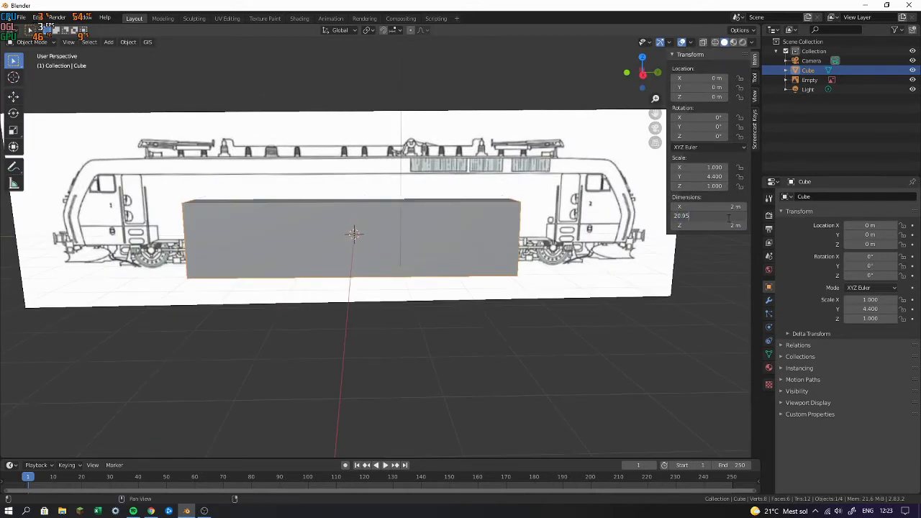
text(0.95)
key(Return)
Scale the blueprint image uniformly to about 4.67 in right view so the locomotive's length matches the cube
scroll(518, 227, down, 4)
click(514, 217)
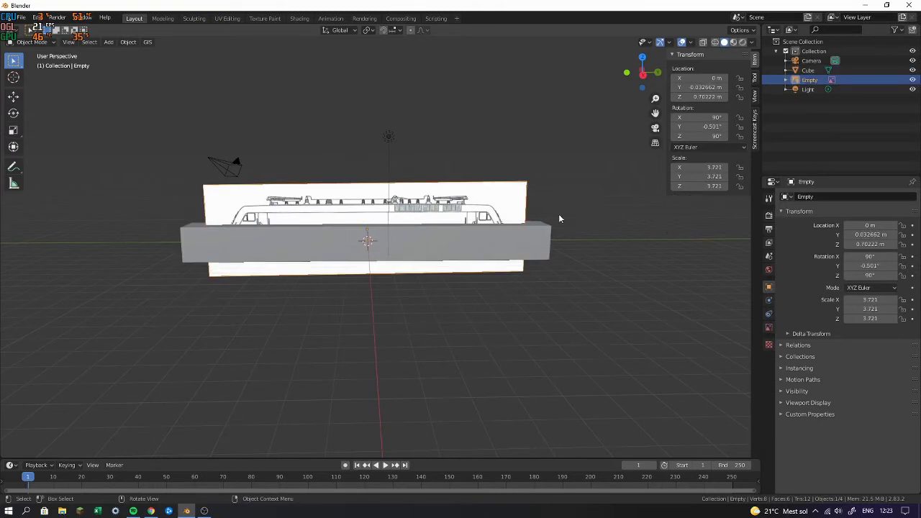
key(s)
click(692, 239)
key(KP_3)
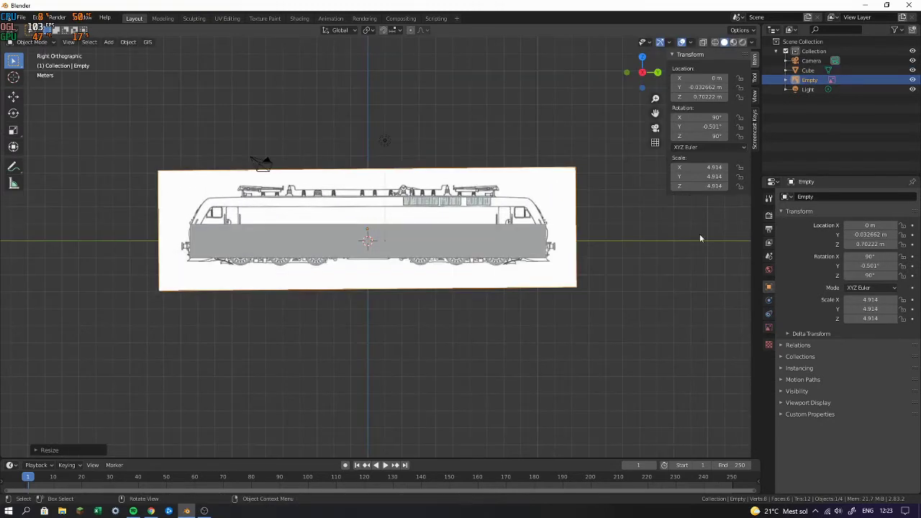
key(s)
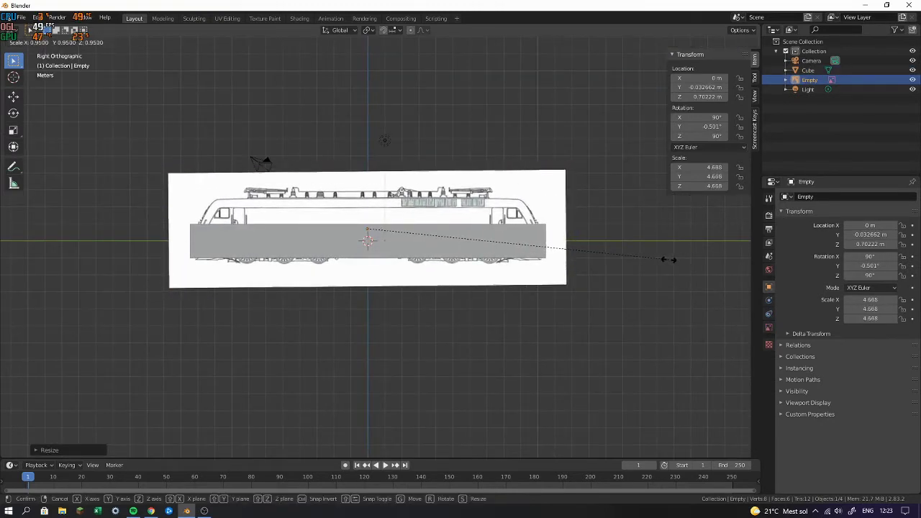
click(669, 259)
Move the blueprint image along Y to about -0.061 m to line it up with the cube's ends
key(g)
key(x)
key(y)
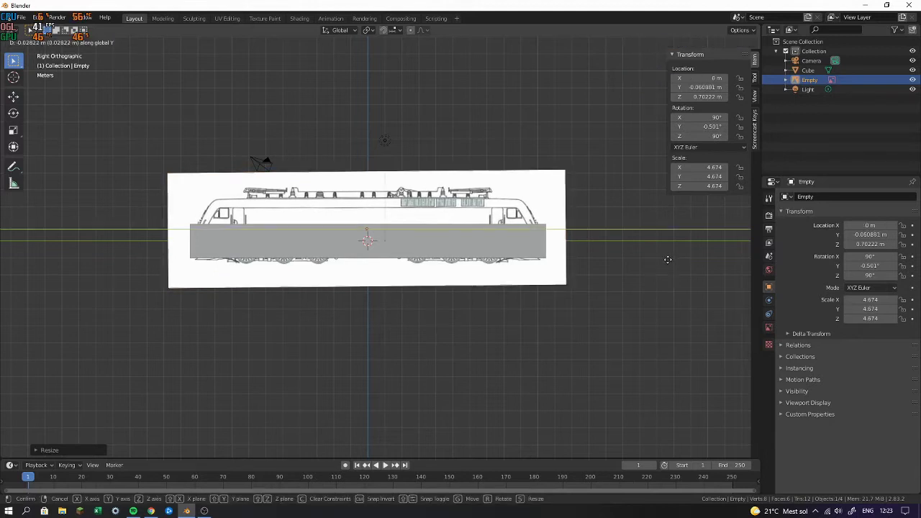
click(667, 259)
scroll(568, 269, up, 2)
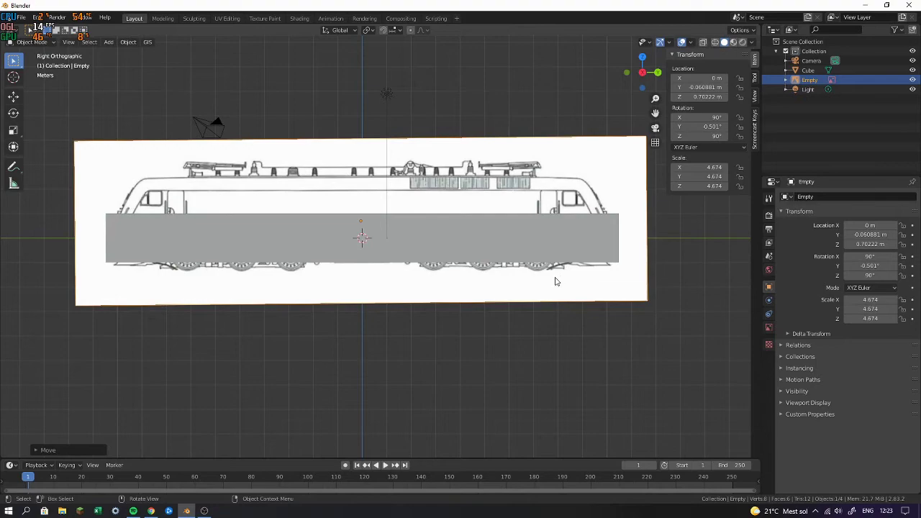
Switch to Chrome to look up the locomotive's width and height on Wikipedia, and return to Blender
key(alt+Tab)
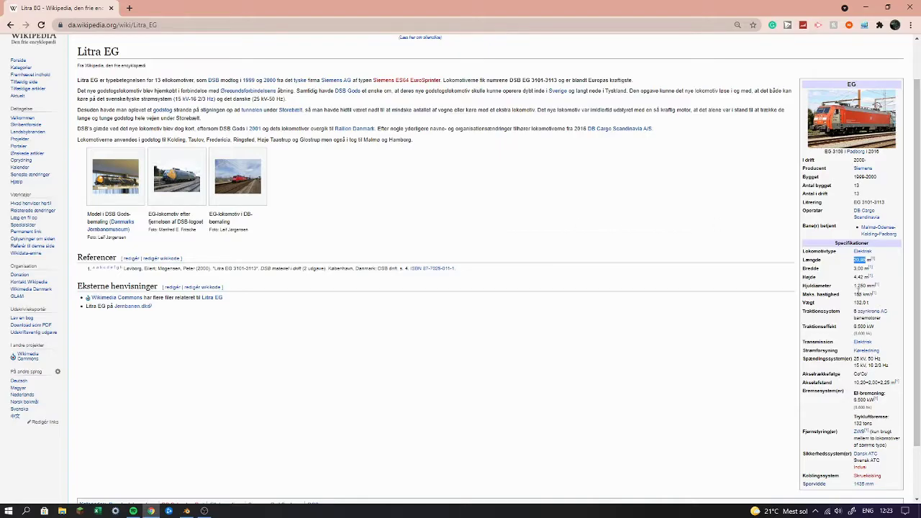
double_click(857, 268)
key(alt+Tab)
key(alt+Tab)
key(alt+Tab)
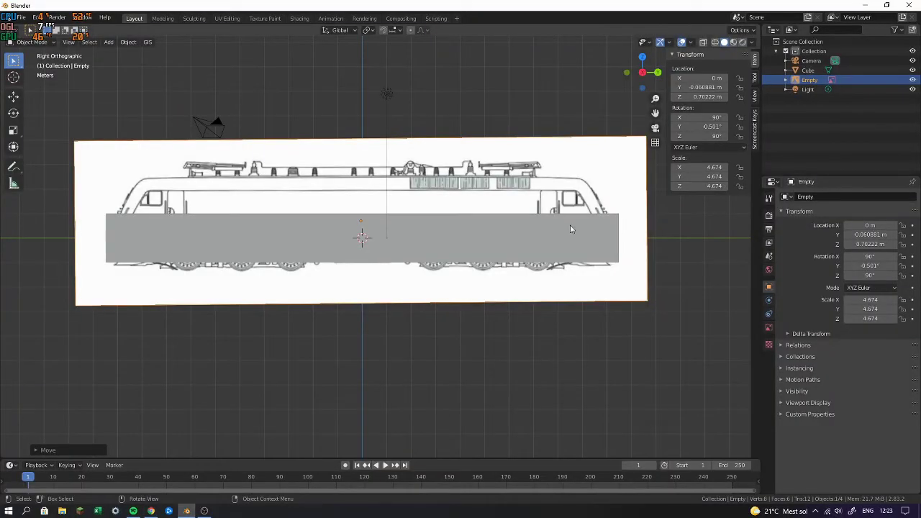
Set the cube's Z dimension to 4.42 m
click(571, 229)
click(709, 226)
text(4.42)
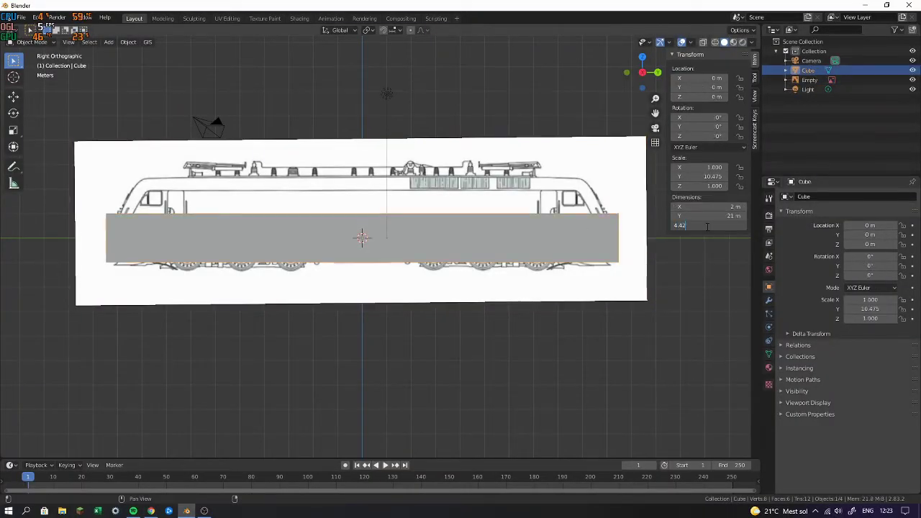
key(Return)
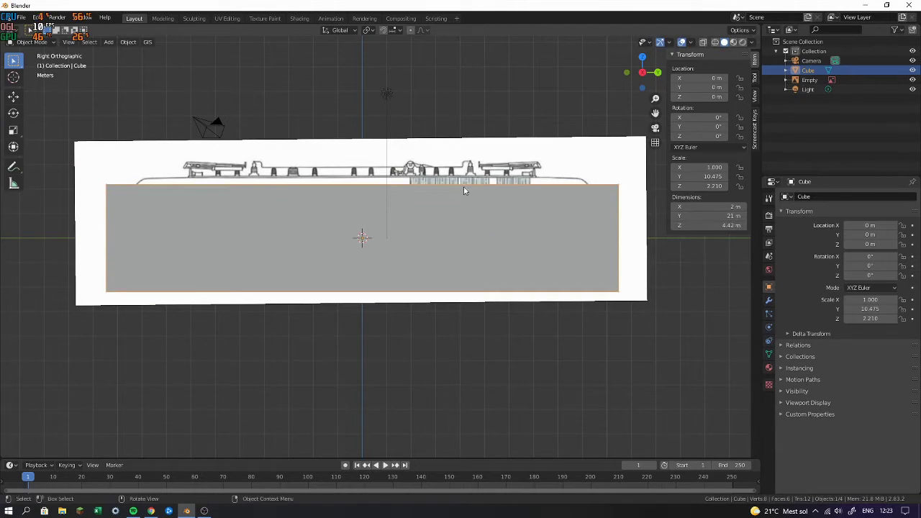
Raise the cube along Z to about 0.88 m so it covers the locomotive from wheels to roof equipment
key(g)
key(z)
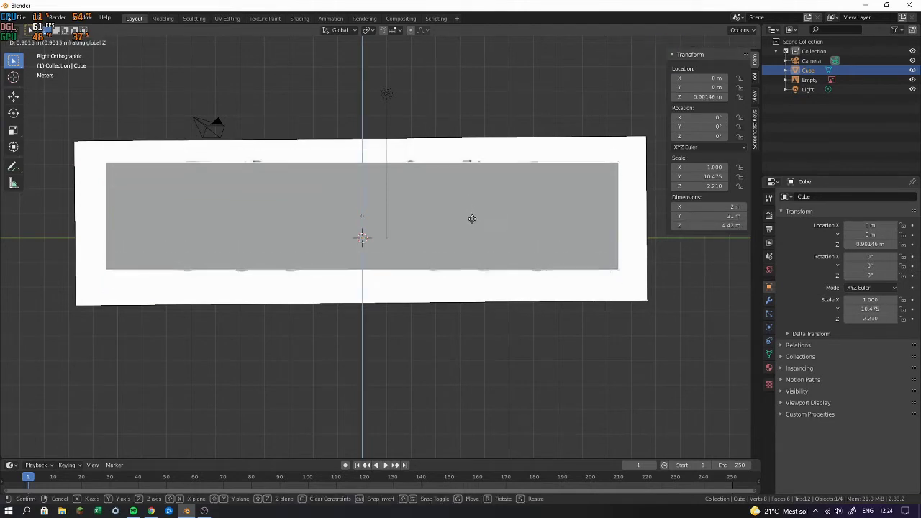
click(477, 223)
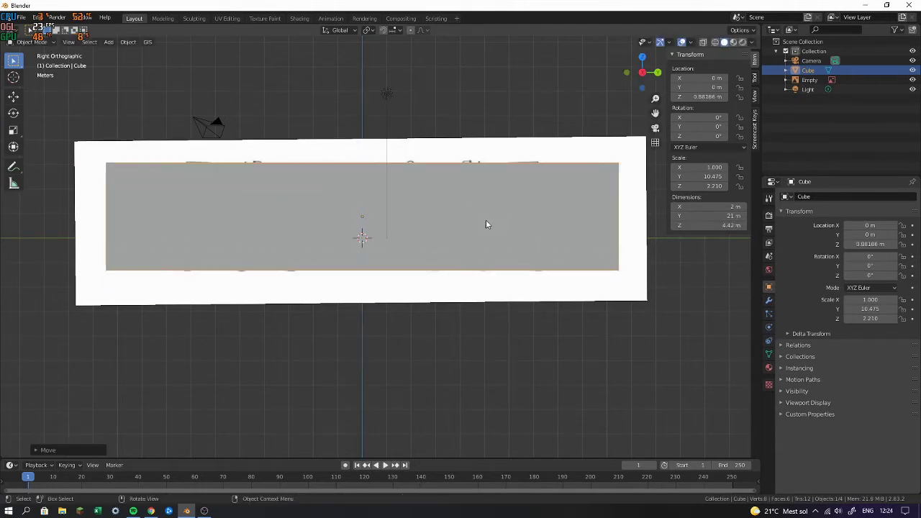
Shrink the blueprint image along the global Z axis, to a Y scale of about 4.57
shift+middle_drag(498, 186, 485, 214)
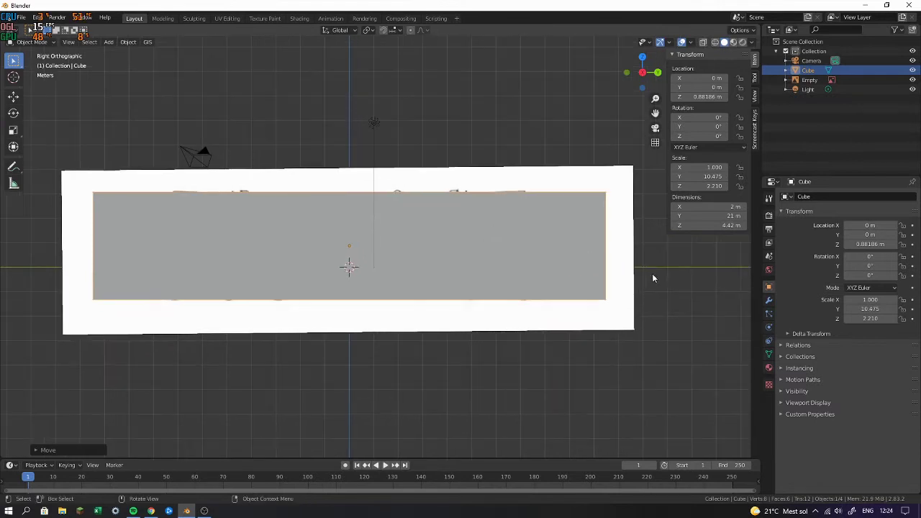
scroll(725, 275, up, 1)
click(669, 290)
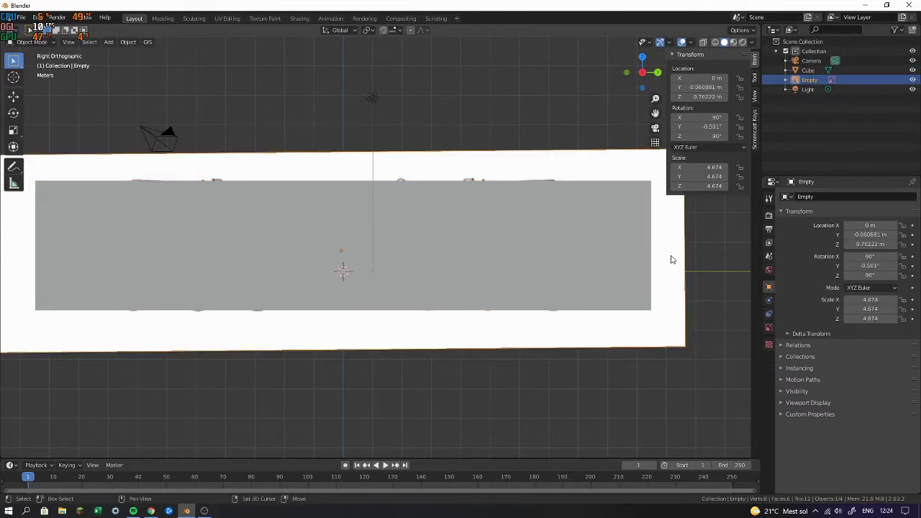
ctrl+scroll(673, 252, down, 1)
key(s)
key(z)
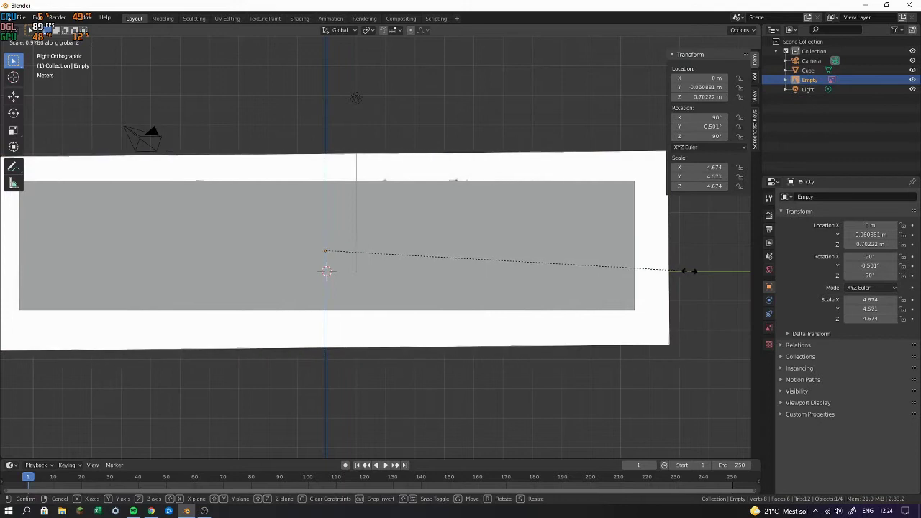
click(688, 272)
Shift the blueprint vertically and reduce its height further, to a Y scale of about 4.494
key(g)
key(z)
click(684, 273)
key(s)
key(z)
click(676, 272)
Move the blueprint vertically to about Z 0.719 m and level it with a Y rotation of about -0.19°
key(g)
key(z)
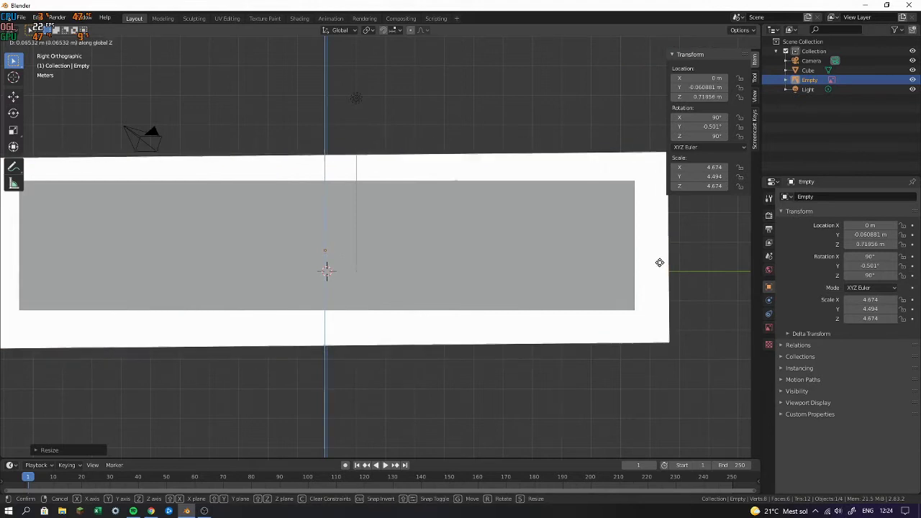
click(659, 263)
key(r)
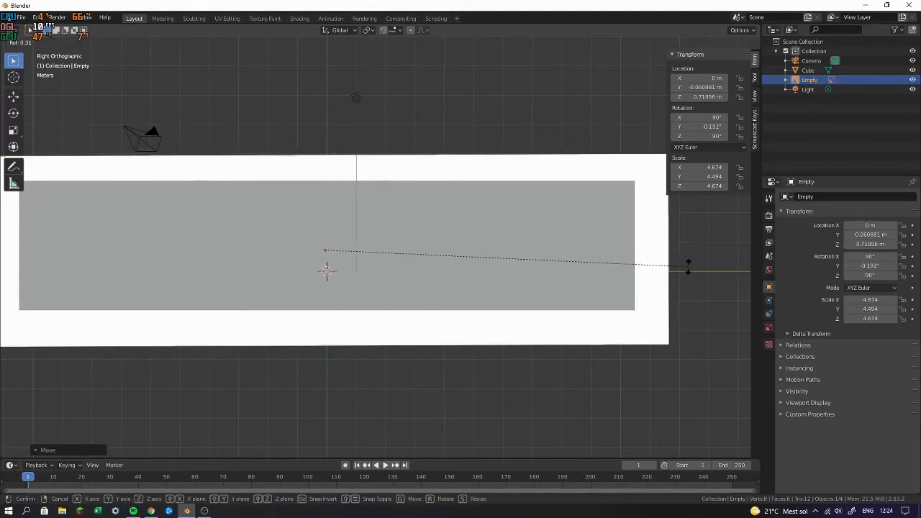
click(687, 265)
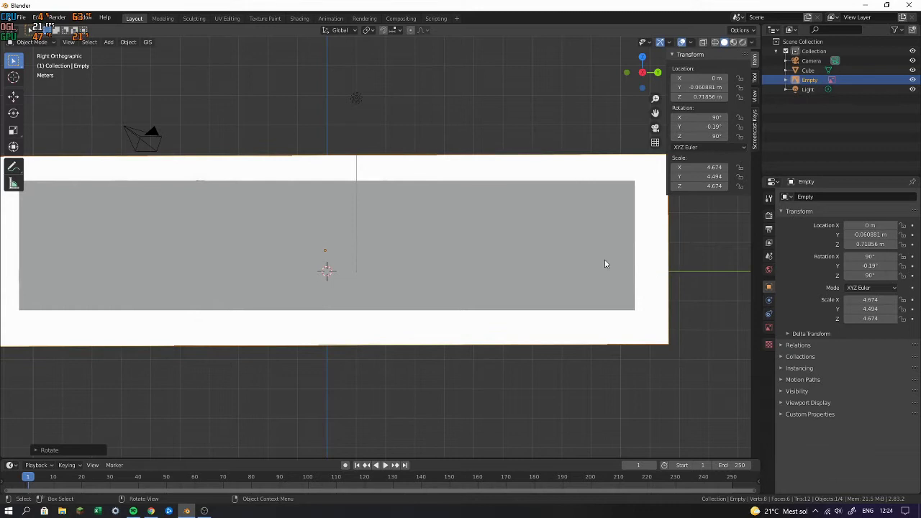
Set the cube's X dimension to 3 m
click(613, 261)
click(717, 208)
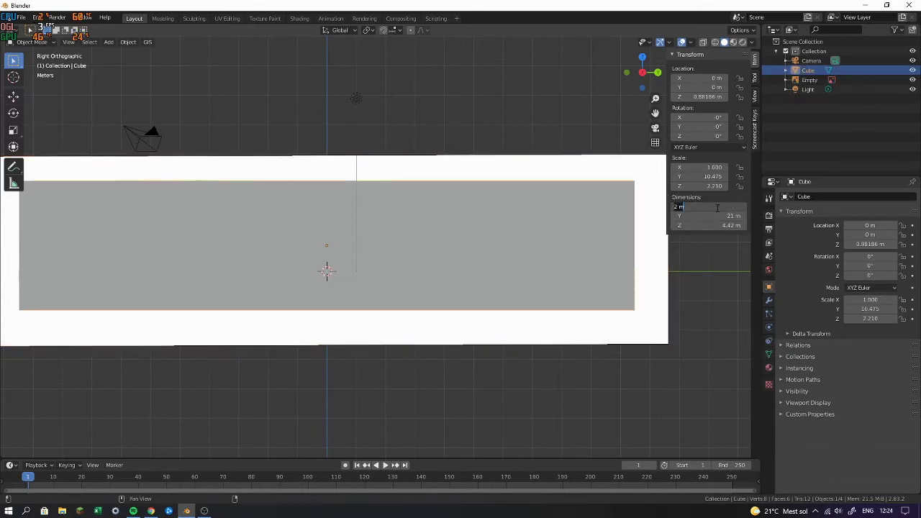
text(3)
key(Return)
middle_drag(461, 251, 494, 244)
Check the locomotive photo on the Wikipedia page in Chrome and return to Blender's right orthographic view
key(alt+Tab)
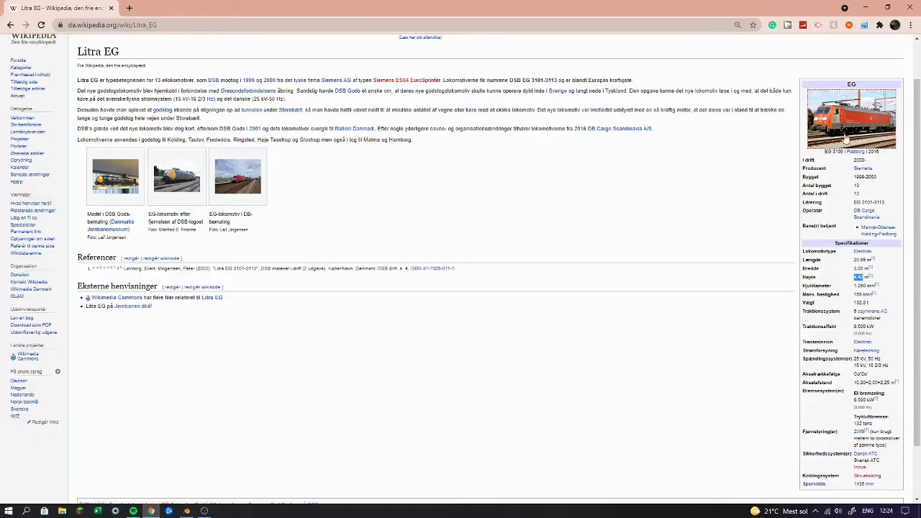
key(alt+Tab)
key(KP_3)
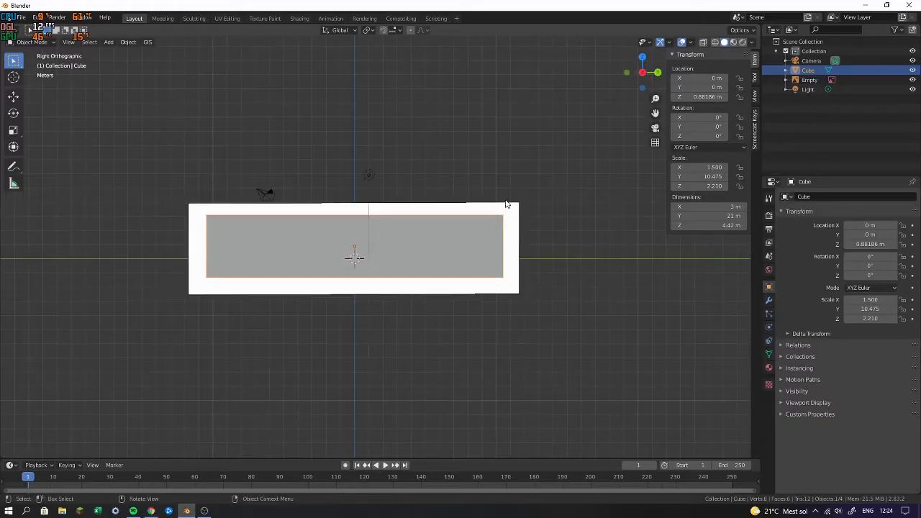
Scale the cube's entire mesh along Z in Edit Mode to match the height of the locomotive body on the blueprint
scroll(504, 204, up, 4)
scroll(398, 198, down, 2)
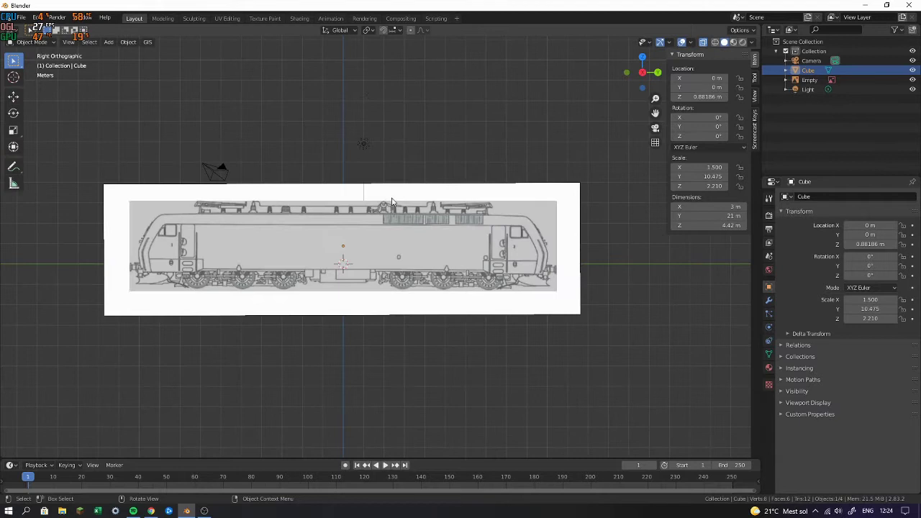
key(Tab)
click(13, 96)
drag(97, 151, 654, 335)
key(s)
key(z)
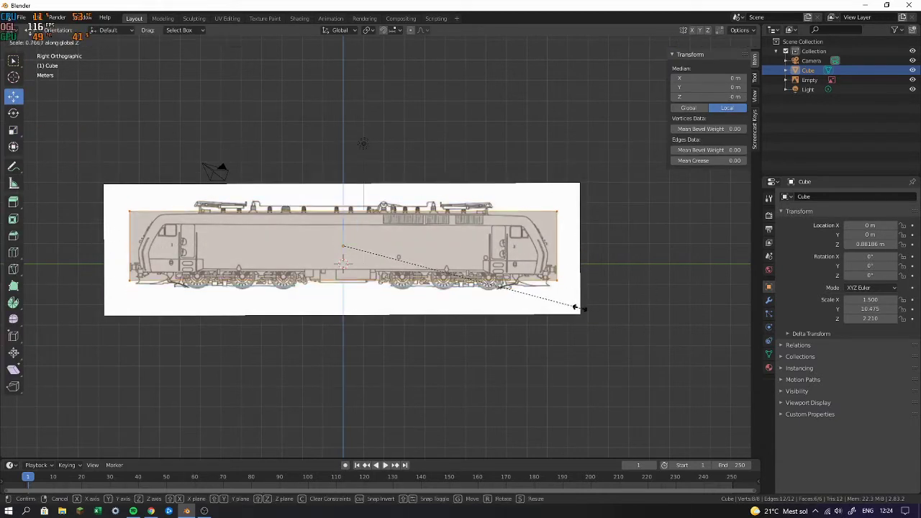
click(545, 289)
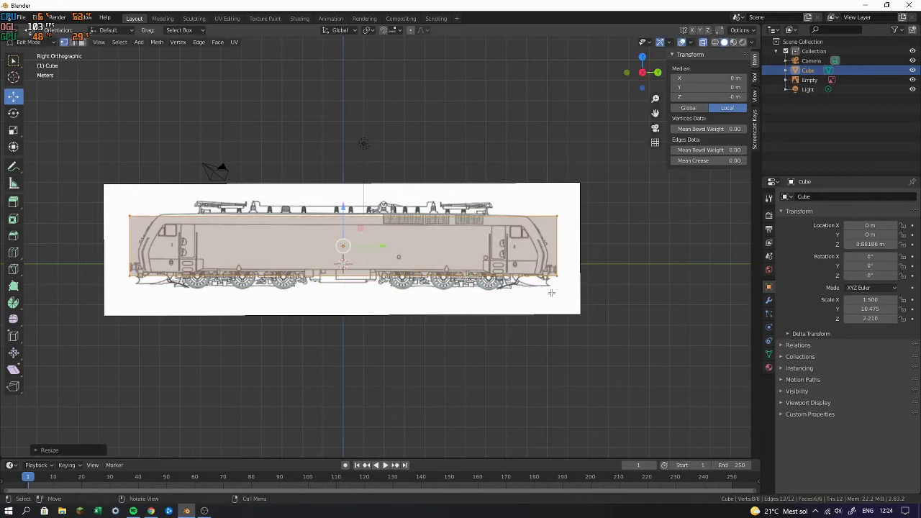
Move the mesh's far end face along Y to the cab marked 2, and align the bottom edges with the cab's underside at Z about -0.607
scroll(61, 187, up, 1)
drag(59, 185, 134, 298)
drag(115, 246, 512, 241)
click(555, 263)
scroll(552, 234, up, 5)
drag(510, 306, 337, 341)
drag(424, 298, 424, 287)
click(425, 291)
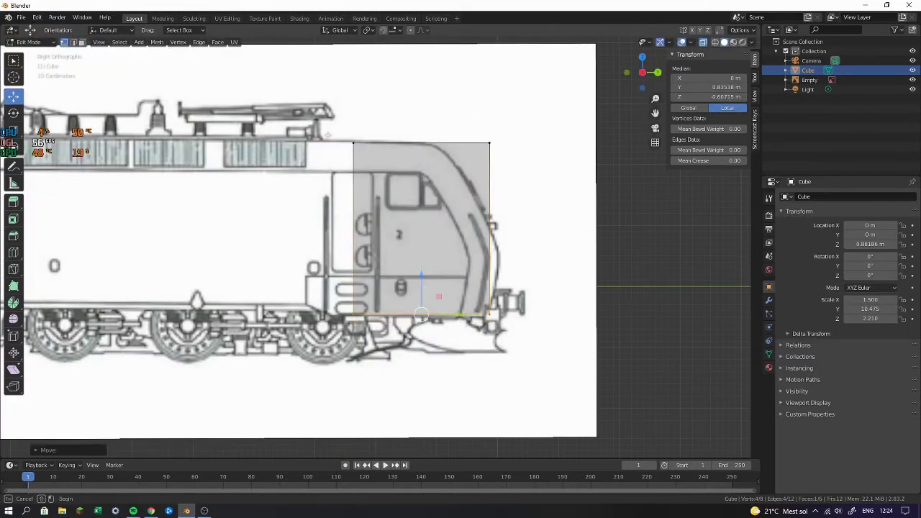
Align the cab block's rear face with the door's rear edge and its front face with the nose tip, at Y about 0.957
drag(385, 231, 364, 229)
drag(452, 120, 534, 338)
drag(515, 229, 530, 235)
click(528, 234)
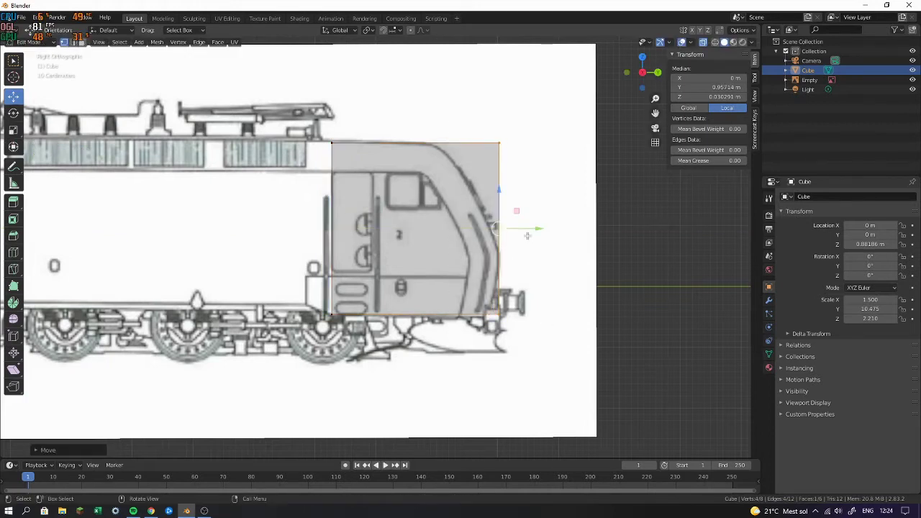
Add a horizontal loop cut around the cab block at the nose's widest point, at Z about -0.206
key(ctrl+r)
click(336, 255)
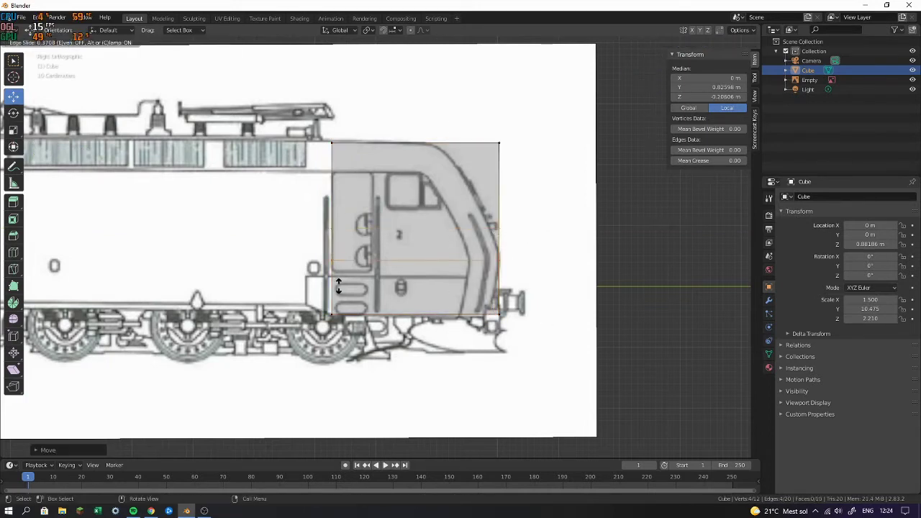
click(338, 268)
click(754, 128)
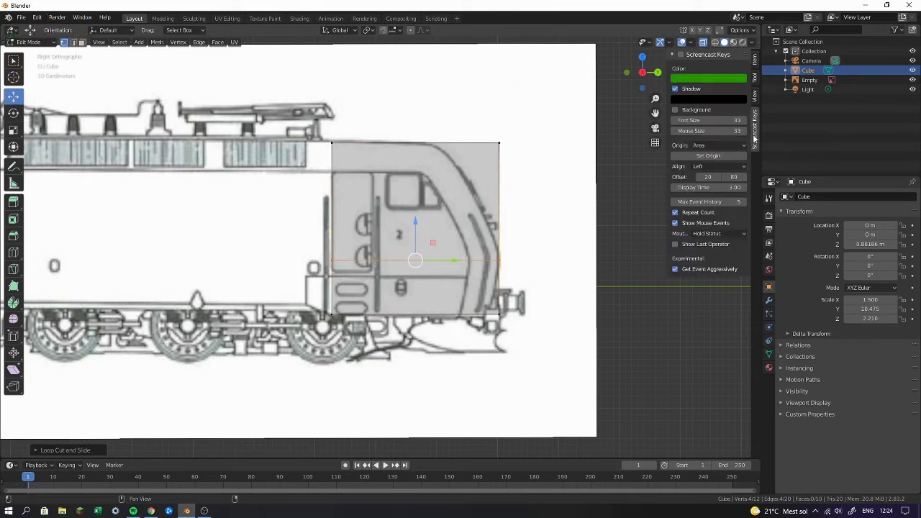
click(754, 59)
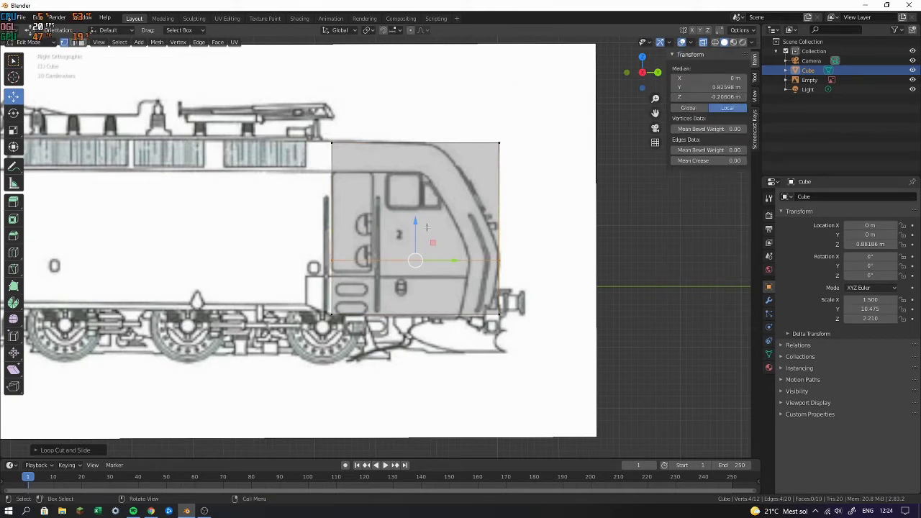
Move the cab's top front edge back along Y to where the roof begins to curve down
click(499, 143)
key(g)
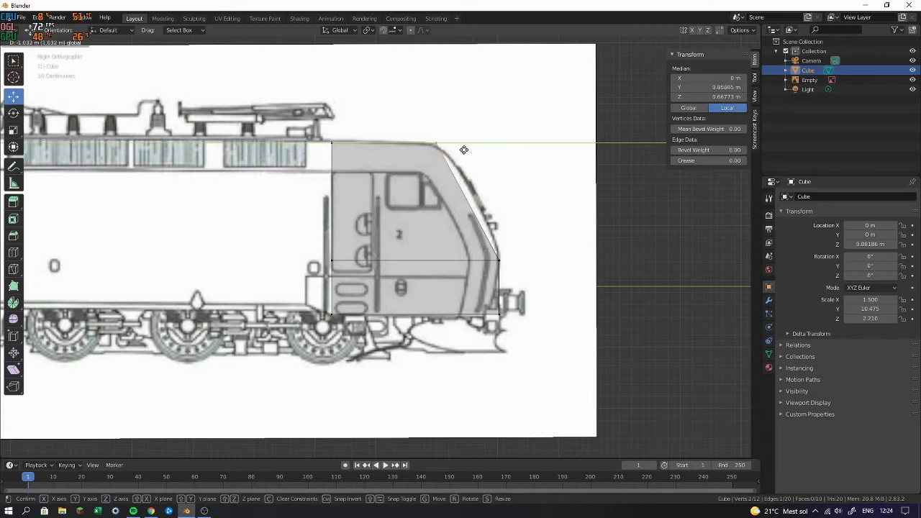
click(475, 237)
Move the cab's bottom front edge back to the nose base at Y about 0.935, and set the middle loop at Z about -0.206
alt+click(526, 265)
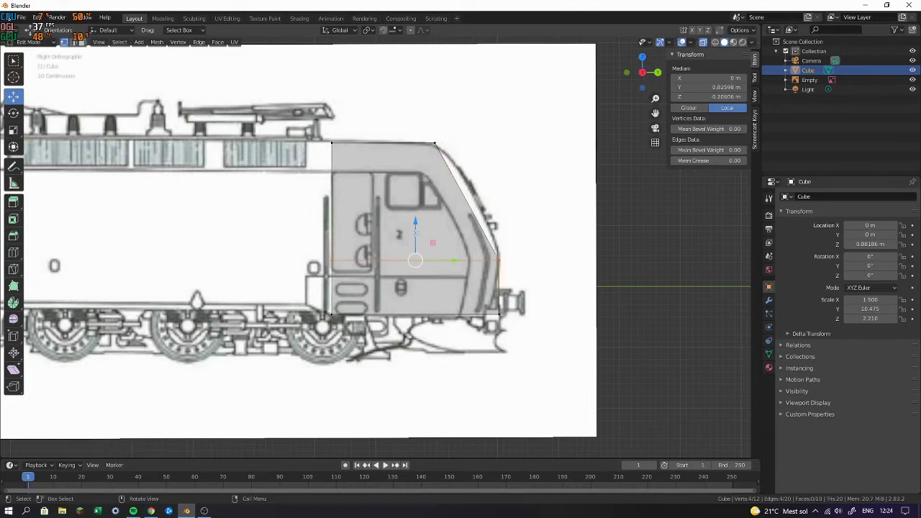
alt+shift+click(536, 331)
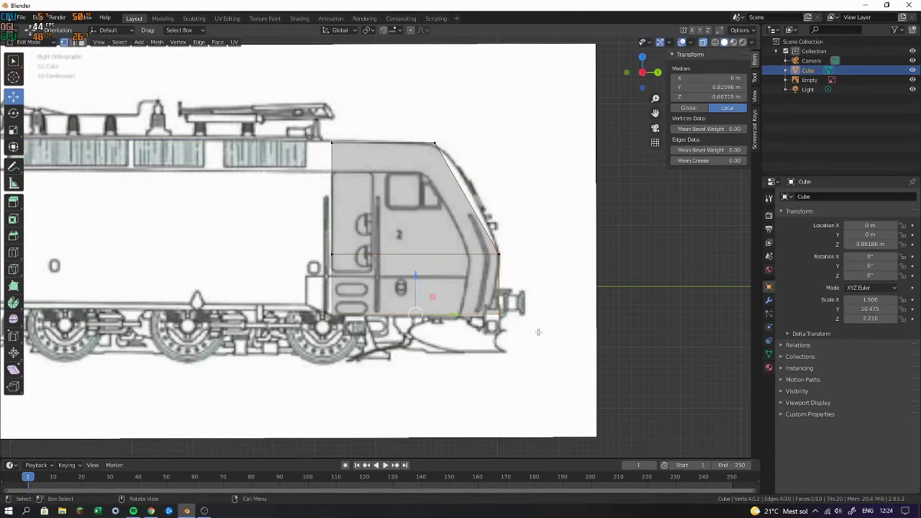
key(g)
click(509, 311)
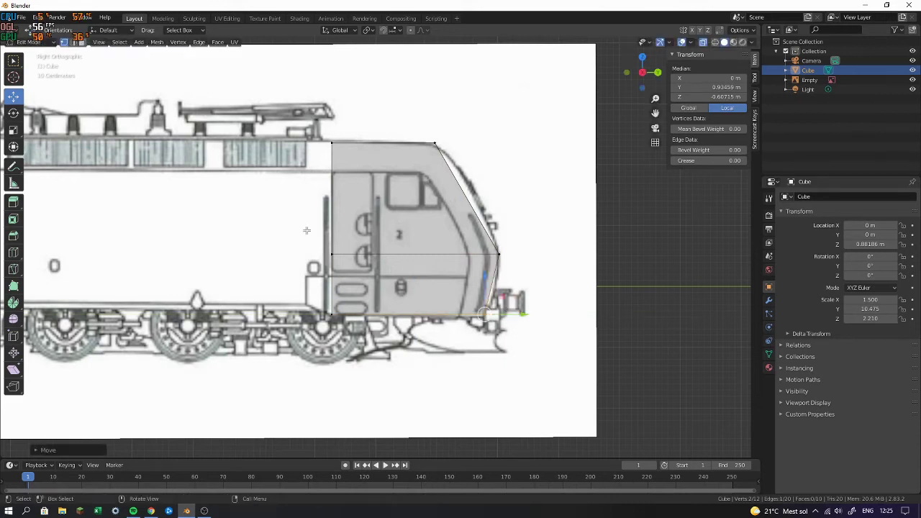
alt+click(532, 261)
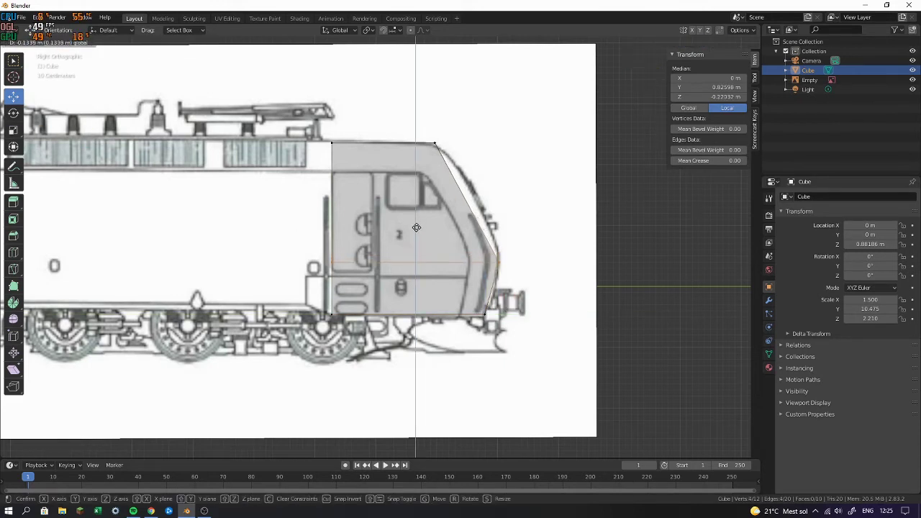
click(541, 272)
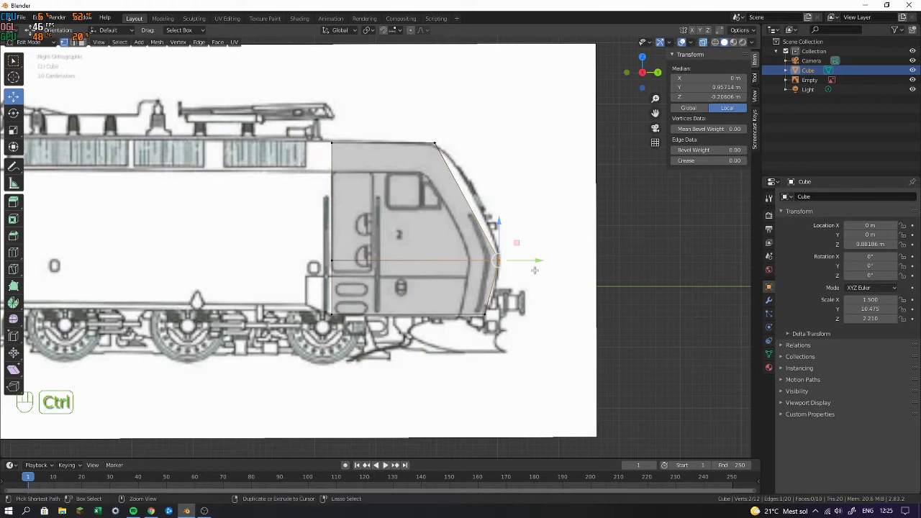
key(ctrl+b)
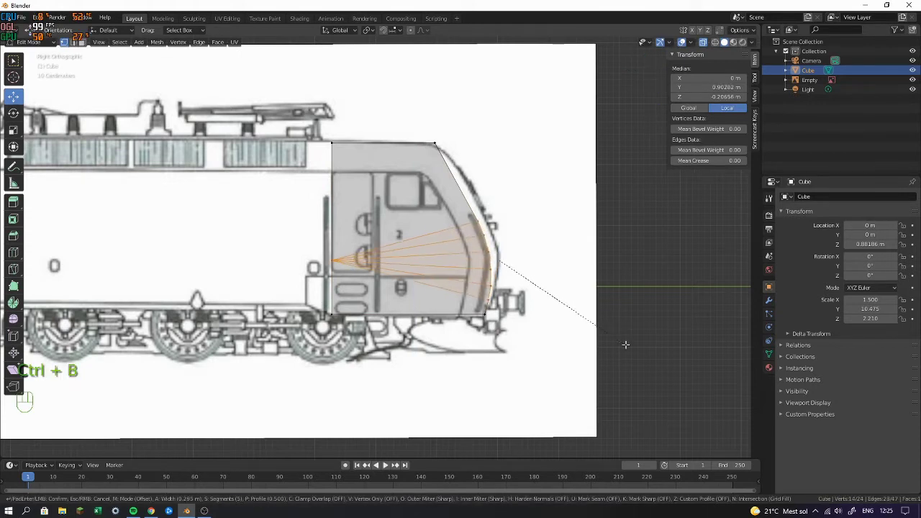
right_click(561, 291)
key(ctrl+b)
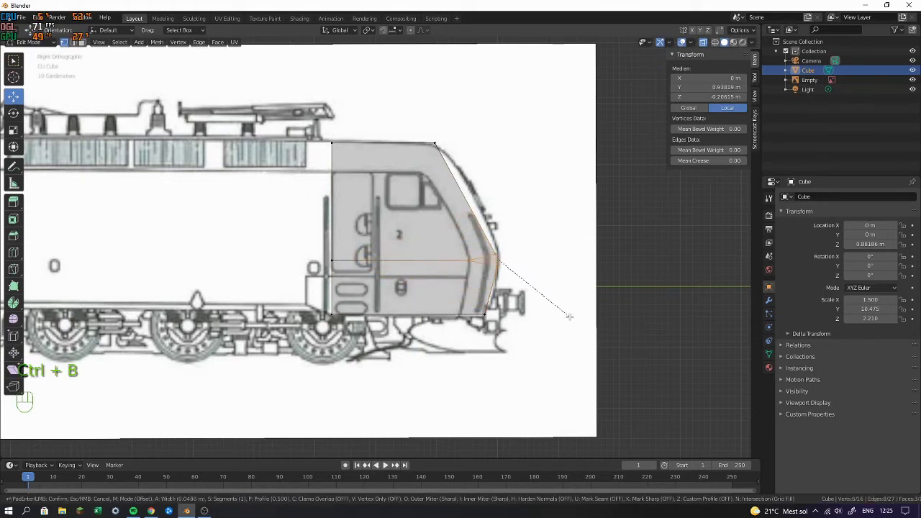
right_click(572, 316)
scroll(572, 315, up, 1)
key(ctrl+b)
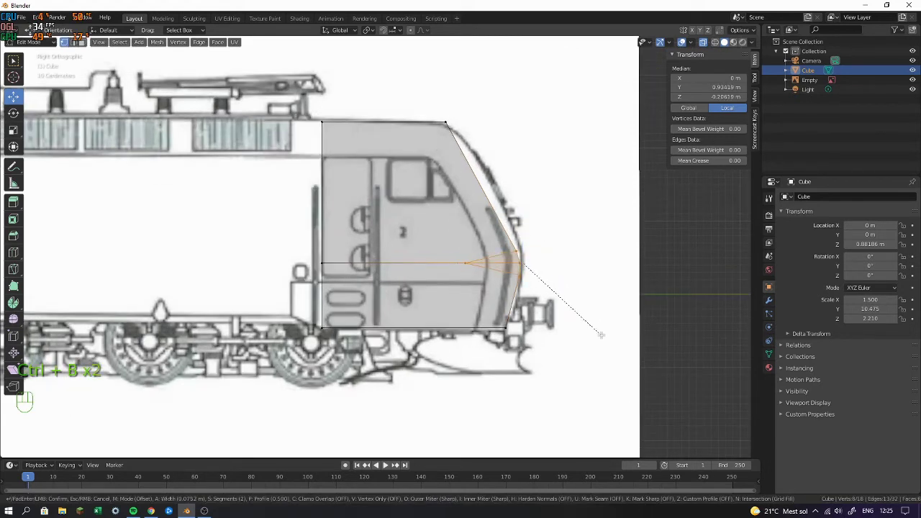
right_click(602, 328)
Add a centred loop cut across the upper cab and pull its front edge out to the windscreen outline, at Y about 0.922
key(ctrl+r)
click(480, 175)
right_click(480, 175)
drag(468, 175, 532, 195)
Add a loop cut just above the nose's widest point, at Z about -0.133, and fit its front edge to the blueprint outline
key(ctrl+r)
click(515, 230)
right_click(515, 232)
key(ctrl+z)
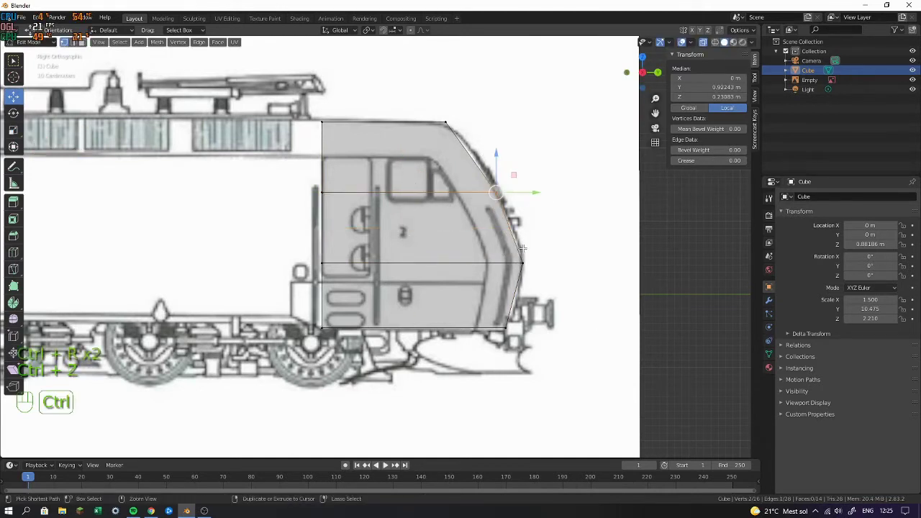
key(ctrl+r)
click(521, 241)
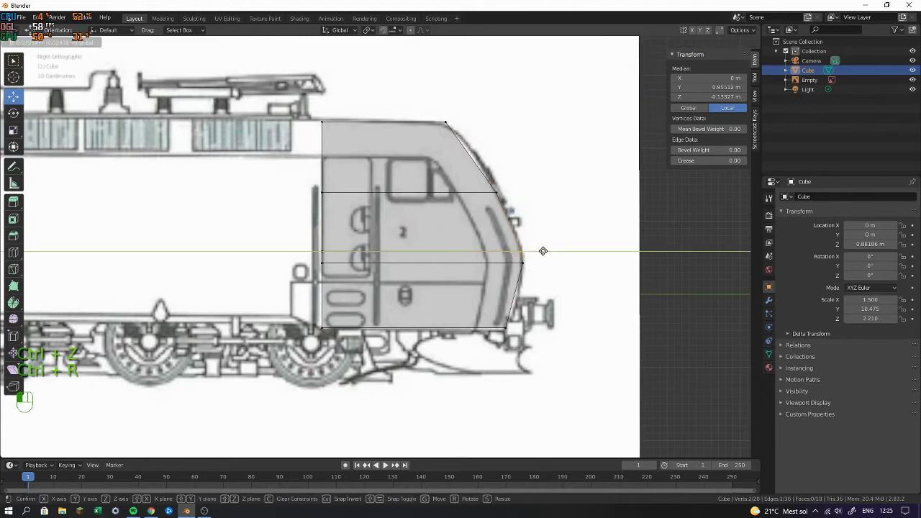
Switch to Chrome, open the image results for Litra EG, and examine the cab's front shape in the locomotive photos
key(alt+Tab)
click(10, 24)
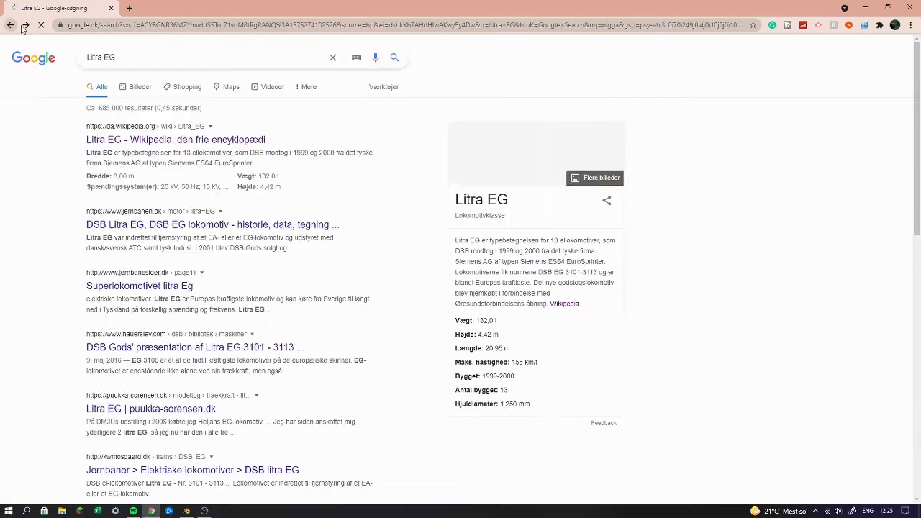
click(133, 81)
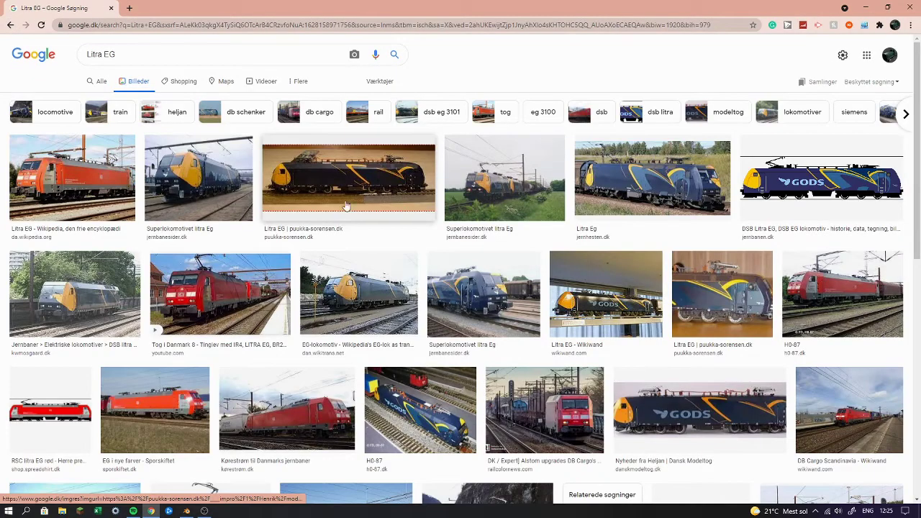
scroll(719, 316, down, 4)
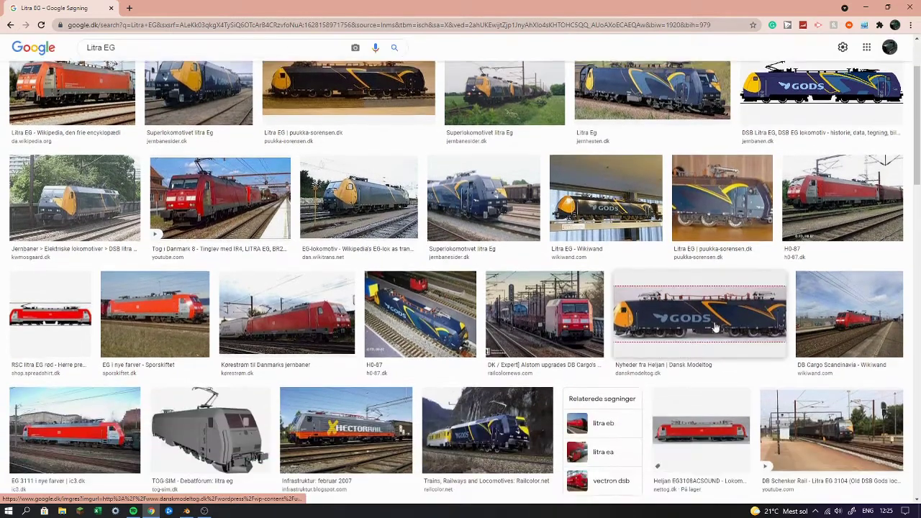
scroll(545, 298, down, 1)
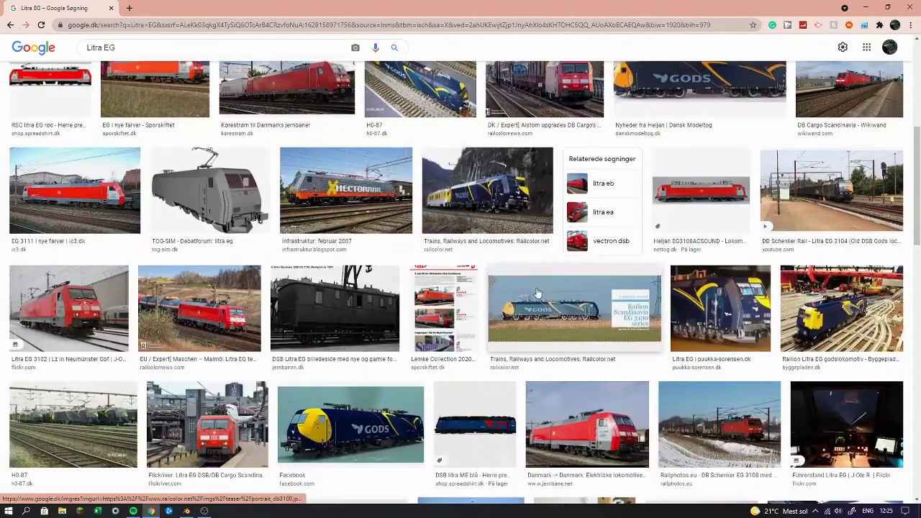
scroll(203, 188, up, 5)
drag(204, 188, 201, 195)
click(201, 195)
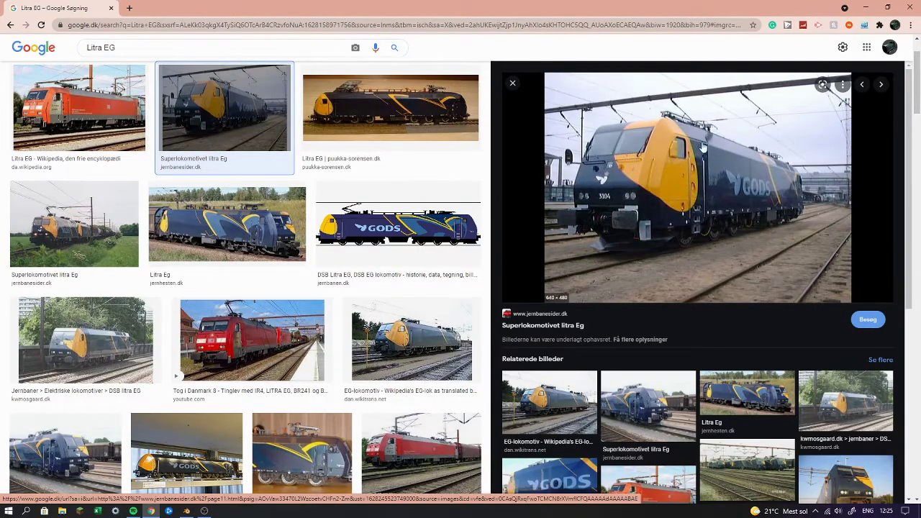
key(Left)
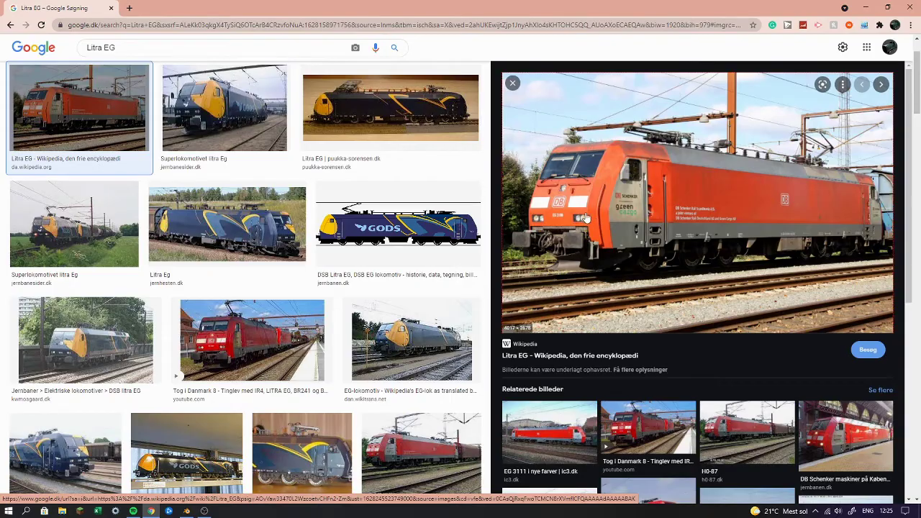
Back in Blender, add a loop cut at the cab window's upper edge and bevel the top front edge to follow the roof curve
key(alt+Tab)
key(ctrl+r)
double_click(464, 151)
drag(439, 103, 483, 168)
key(ctrl+b)
click(494, 153)
drag(494, 156, 500, 156)
Add a loop cut through the lower nose at Z about -0.452 and pull its front edge out to Y about 0.949
key(ctrl+r)
click(519, 305)
click(518, 313)
drag(504, 294, 533, 304)
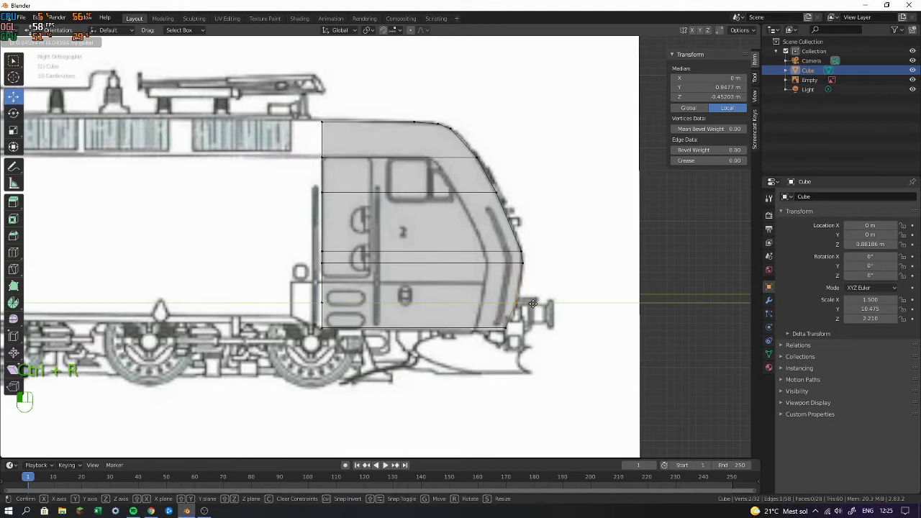
click(532, 303)
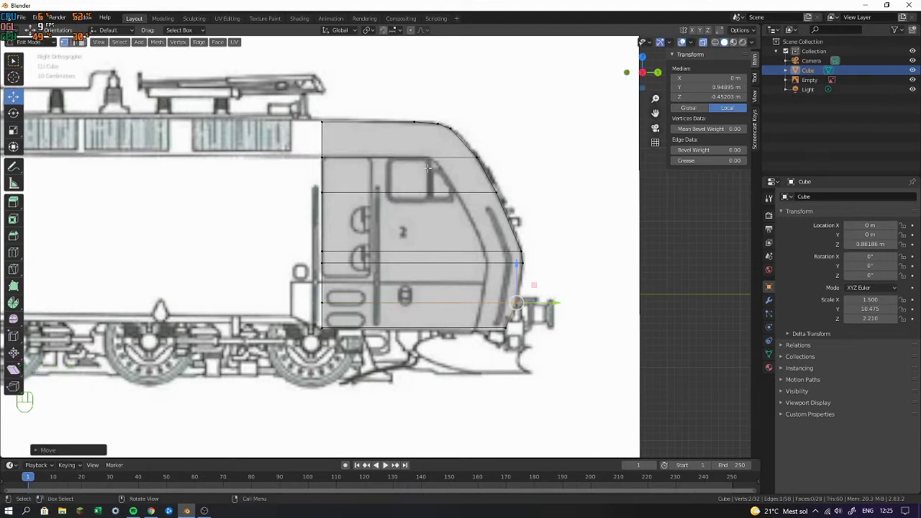
Extrude the cab's rear face back to Y about 0.653 and raise its bottom edge to the main body's underside
shift+middle_drag(460, 156, 578, 167)
scroll(521, 171, down, 1)
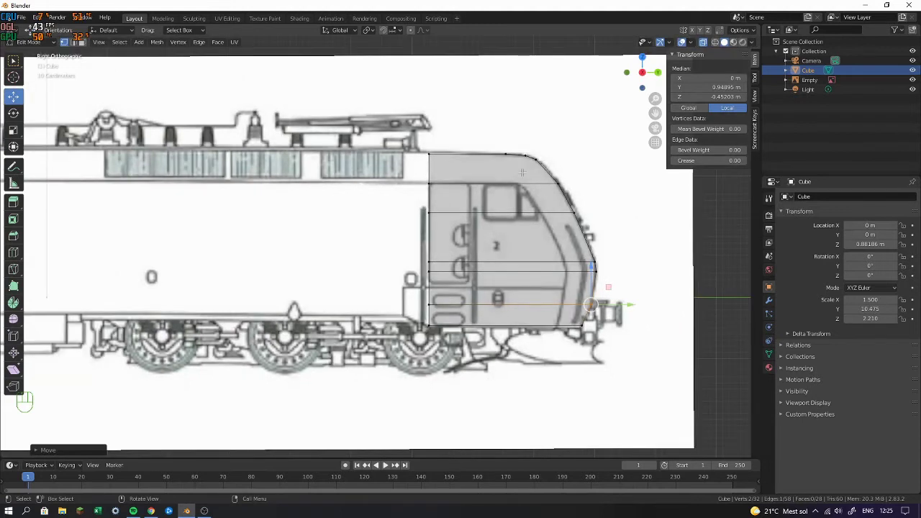
shift+middle_drag(432, 182, 541, 181)
drag(503, 120, 562, 341)
drag(570, 242, 538, 242)
key(ctrl+z)
key(e)
click(597, 247)
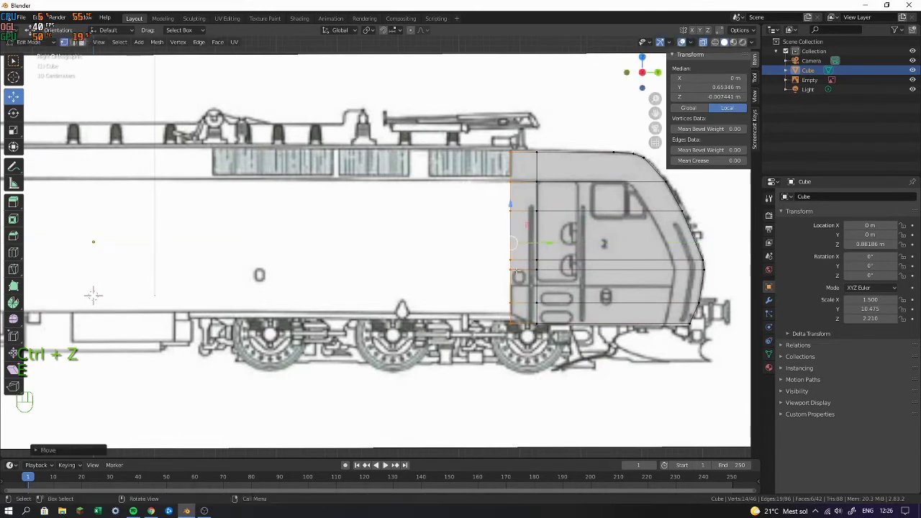
click(482, 302)
drag(512, 315, 518, 281)
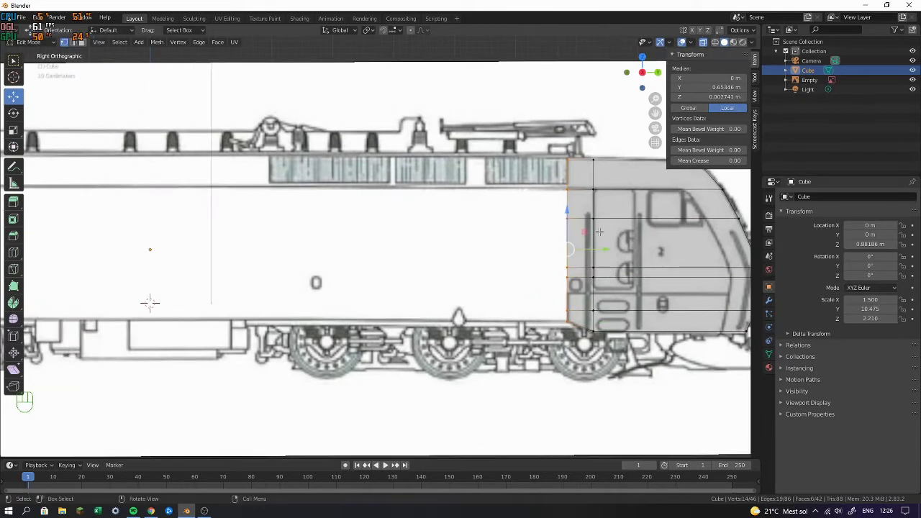
Extrude the body's rear face again along Y as far as the locomotive's centre line
right_click(319, 213)
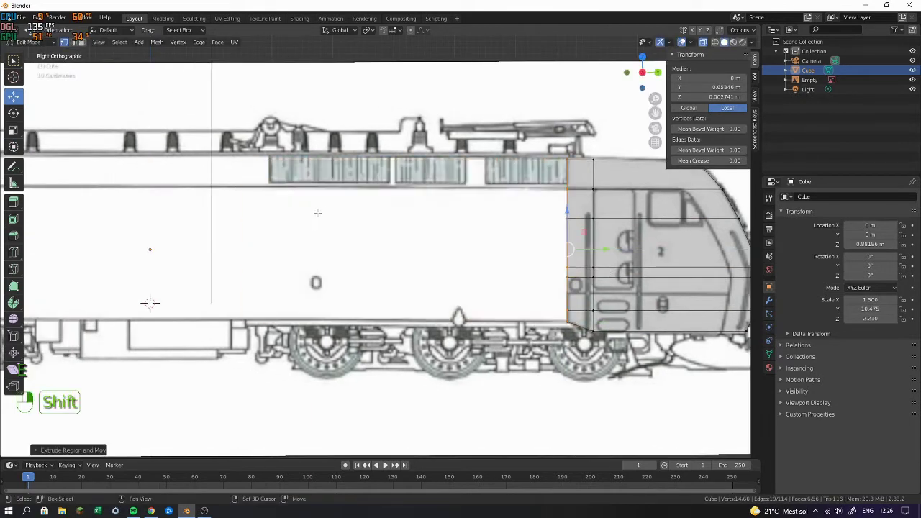
shift+middle_drag(387, 218, 470, 224)
drag(667, 256, 374, 244)
scroll(437, 241, down, 3)
scroll(415, 265, down, 1)
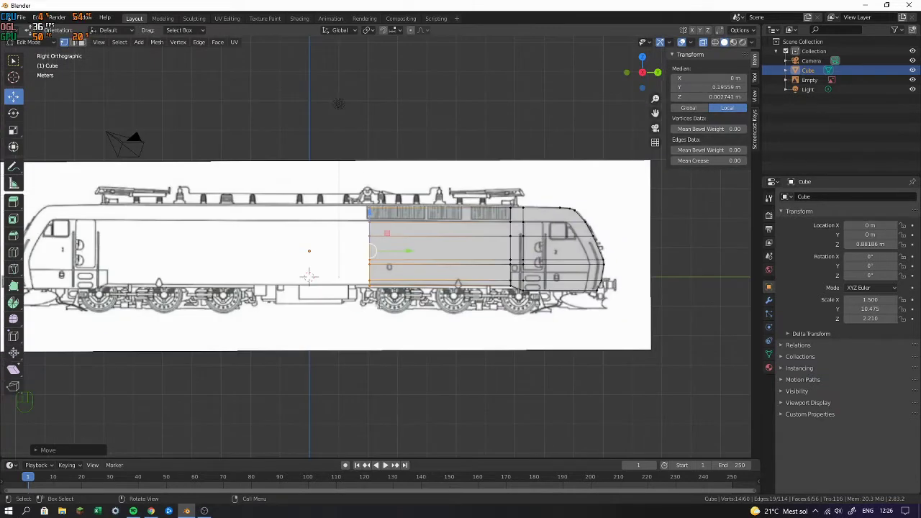
key(g)
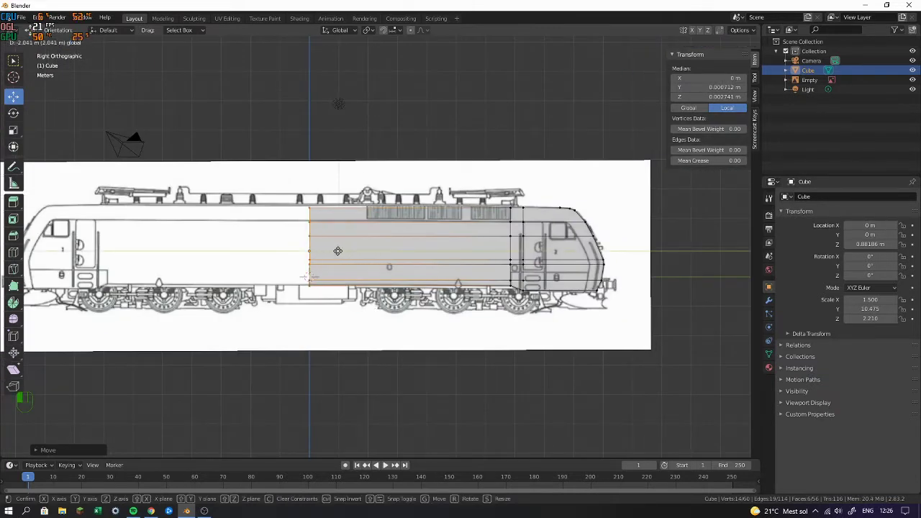
drag(338, 250, 338, 250)
shift+middle_drag(365, 254, 471, 247)
scroll(473, 246, up, 2)
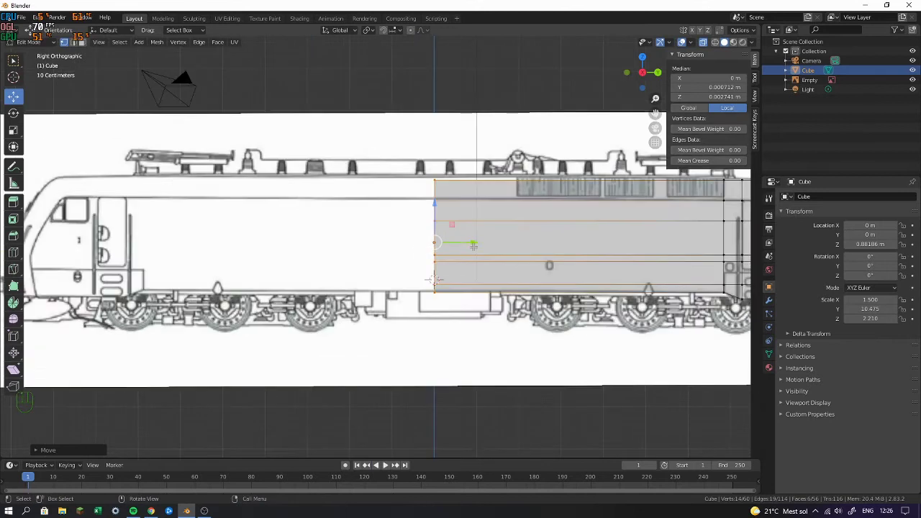
Add a Mirror modifier to the locomotive body and mirror it across Y instead of X
key(Tab)
scroll(636, 156, down, 1)
click(768, 300)
click(810, 196)
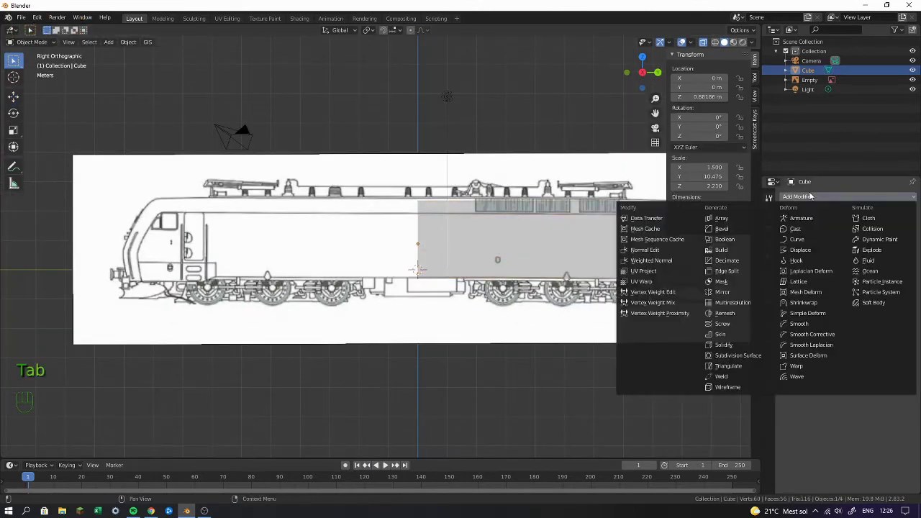
click(726, 292)
shift+middle_drag(661, 250, 587, 242)
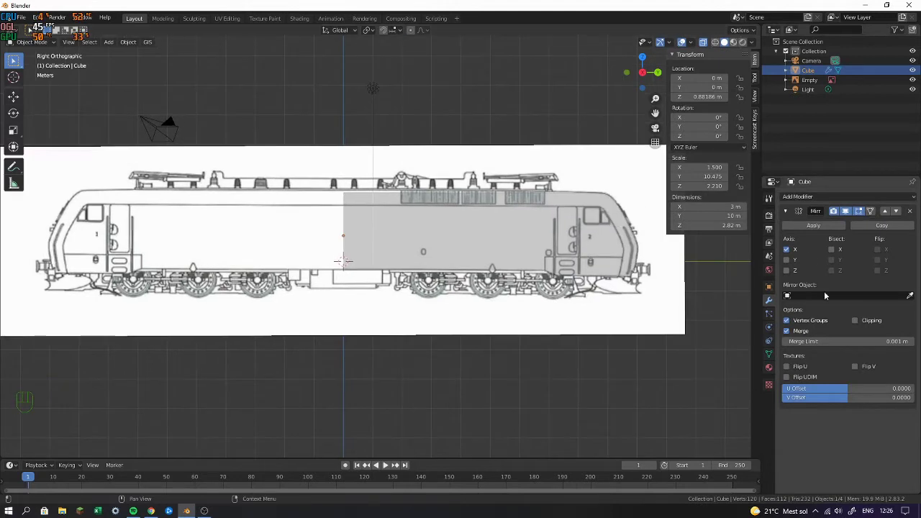
click(787, 249)
click(786, 260)
scroll(391, 236, up, 3)
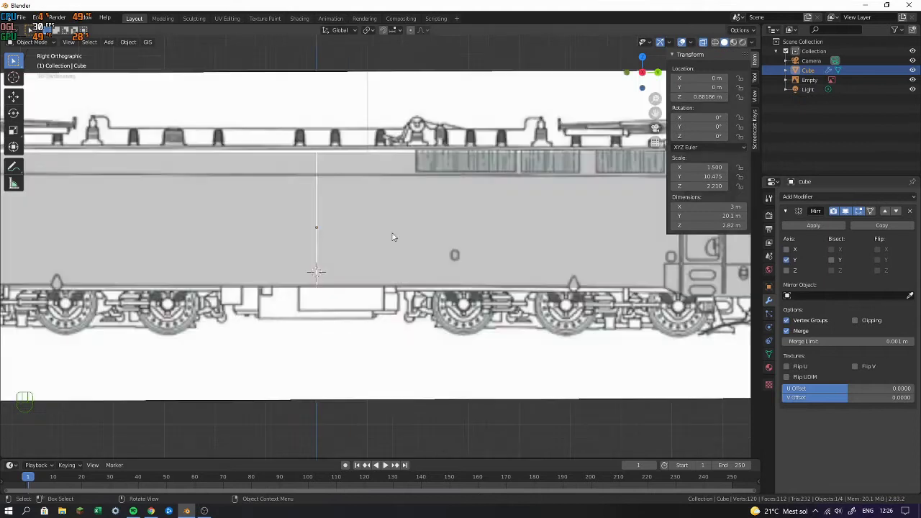
Set the mirror's merge limit to 0.033 m and nudge the body's centre face along Y to close the seam
key(Tab)
shift+middle_drag(399, 231, 646, 287)
drag(875, 343, 913, 343)
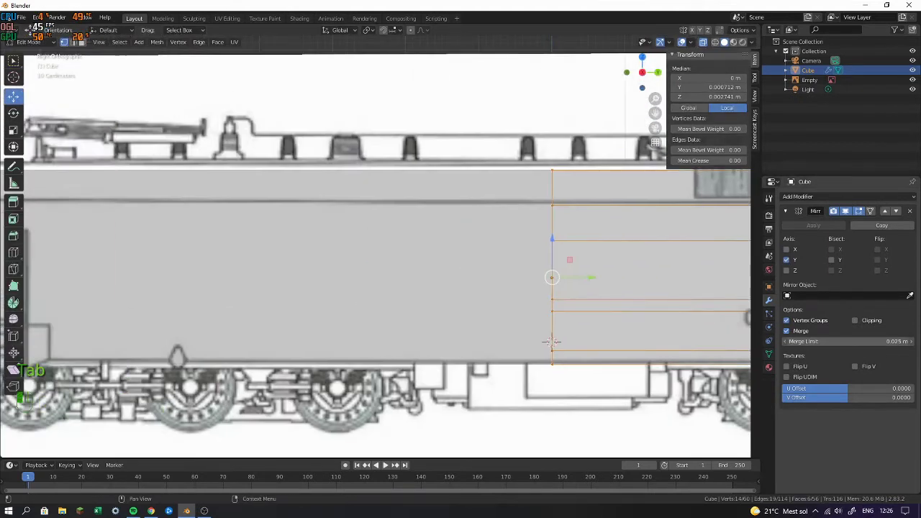
shift+middle_drag(602, 283, 460, 274)
scroll(460, 274, up, 5)
drag(497, 297, 493, 297)
scroll(494, 295, down, 7)
shift+middle_drag(510, 290, 386, 298)
scroll(381, 302, up, 2)
scroll(378, 305, down, 2)
scroll(248, 134, down, 3)
Check the Litra EG photo in Chrome and, back in Blender, rotate the blueprint image to a Y rotation of about -0.333°
click(152, 511)
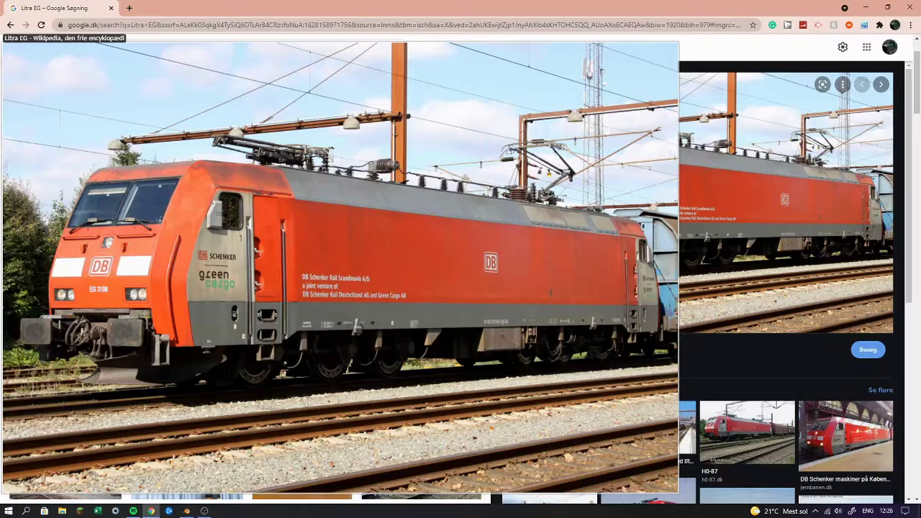
mouse_move(697, 178)
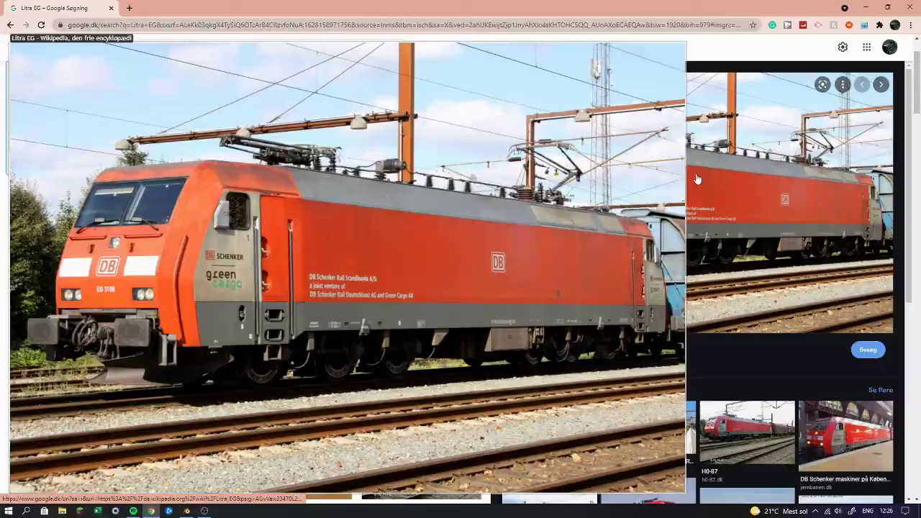
click(187, 511)
scroll(408, 152, up, 3)
shift+middle_drag(189, 174, 402, 181)
key(Tab)
click(551, 197)
scroll(401, 181, down, 3)
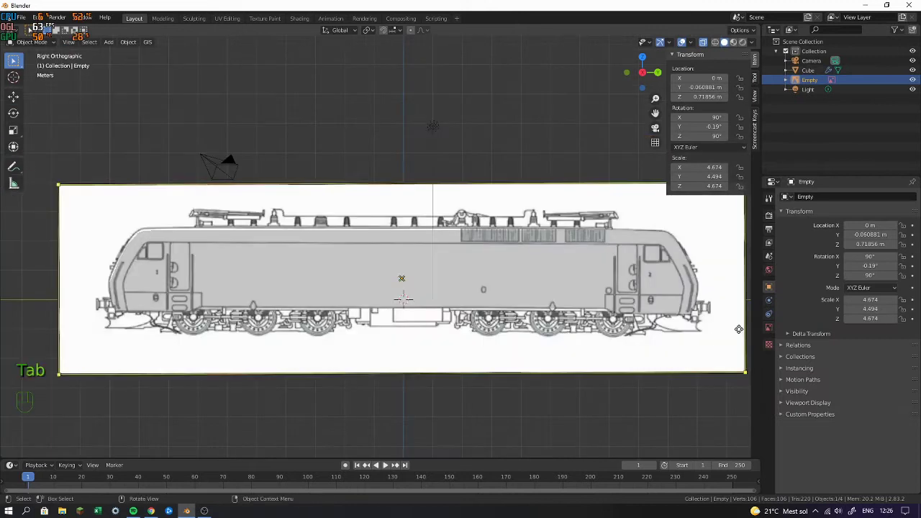
key(r)
click(712, 340)
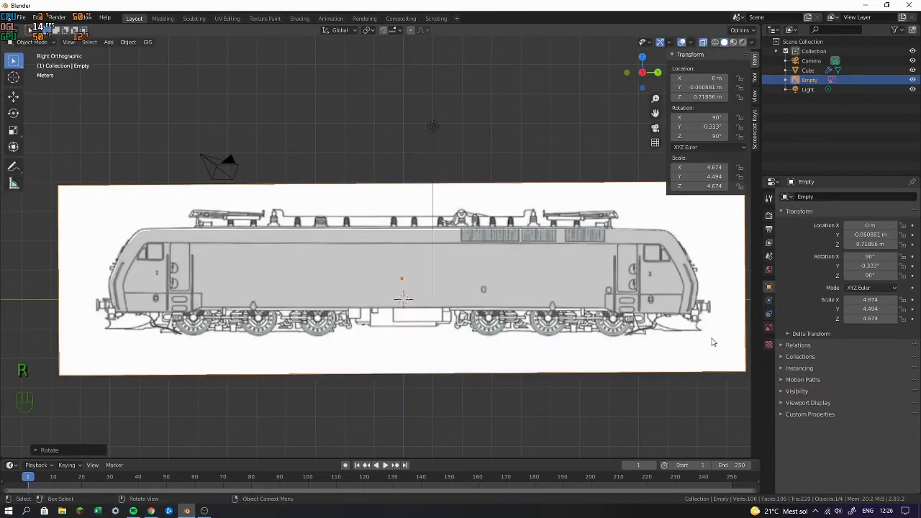
Lower the blueprint image to Z about 0.702 m
key(g)
key(z)
click(701, 339)
scroll(594, 286, up, 8)
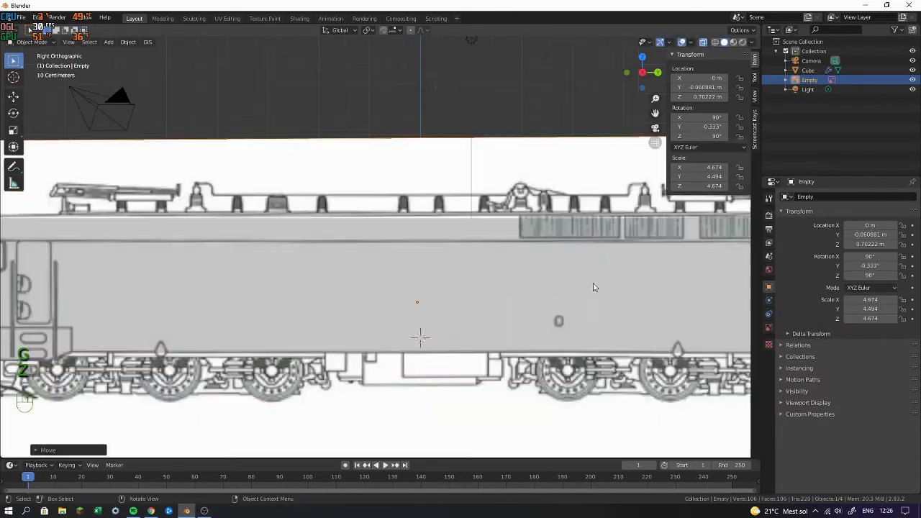
Move the body's roof edge at the locomotive's centre to Z about 0.687 to follow the blueprint roofline
key(Tab)
shift+middle_drag(527, 211, 430, 218)
click(429, 218)
key(Tab)
click(420, 183)
drag(383, 154, 384, 143)
shift+middle_drag(468, 146, 229, 161)
drag(148, 164, 148, 172)
shift+middle_drag(166, 183, 171, 220)
scroll(171, 220, down, 4)
scroll(568, 241, up, 3)
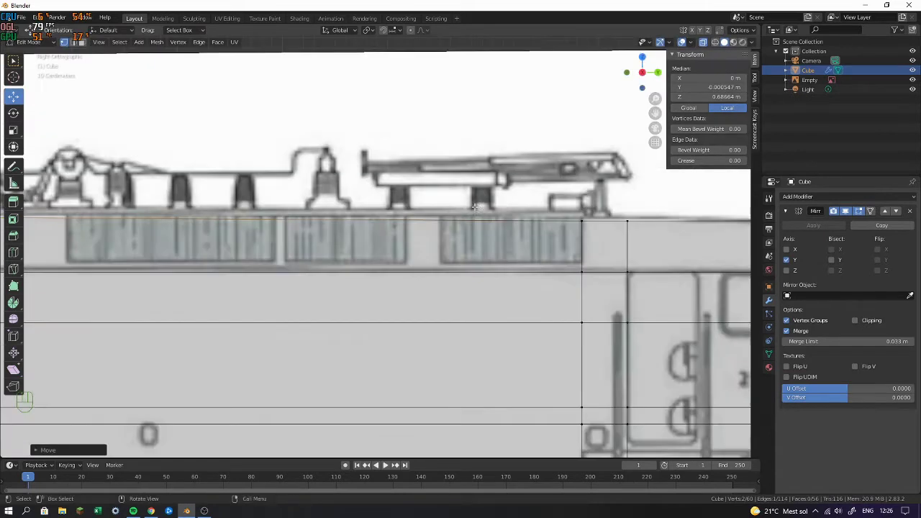
Raise the two roof edges just behind the cab to Z about 0.678 to match the blueprint
shift+middle_drag(543, 199, 264, 203)
drag(277, 204, 356, 226)
drag(325, 182, 325, 180)
shift+middle_drag(456, 201, 391, 193)
scroll(391, 212, down, 4)
shift+middle_drag(405, 258, 431, 165)
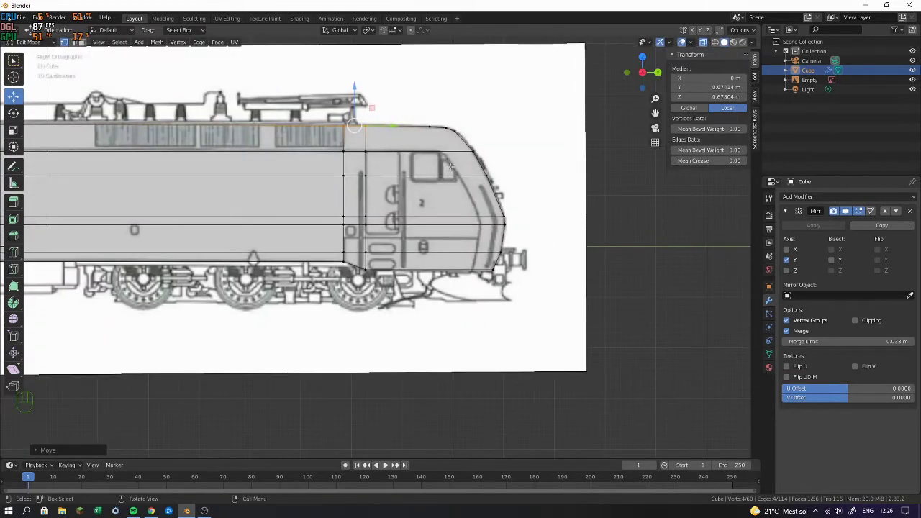
Turn off X-ray and apply smooth shading to the whole locomotive body
shift+middle_drag(285, 190, 641, 164)
scroll(350, 220, down, 4)
key(Tab)
middle_drag(360, 215, 731, 60)
click(704, 45)
middle_drag(467, 140, 547, 160)
shift+middle_drag(547, 160, 429, 159)
right_click(430, 159)
click(430, 158)
shift+middle_drag(496, 170, 399, 161)
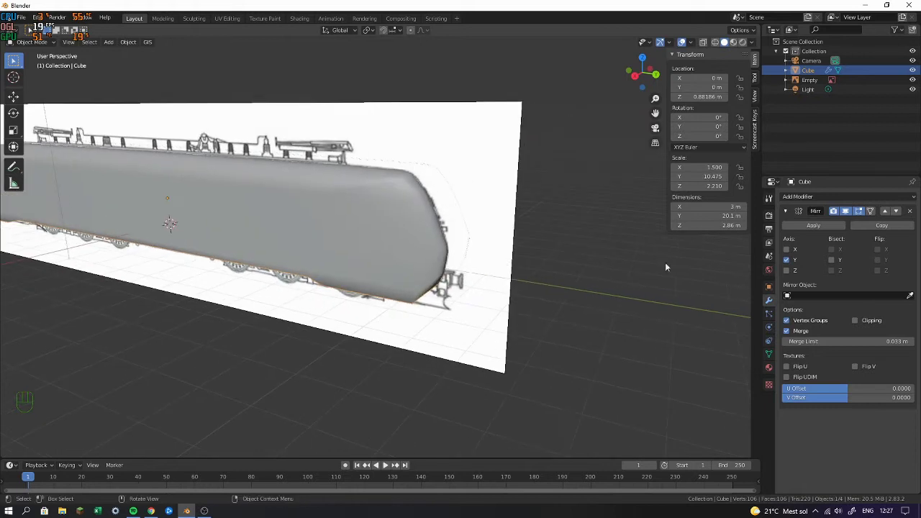
Enable Auto Smooth at 30° in the body mesh's normals settings
click(768, 343)
click(768, 354)
click(797, 360)
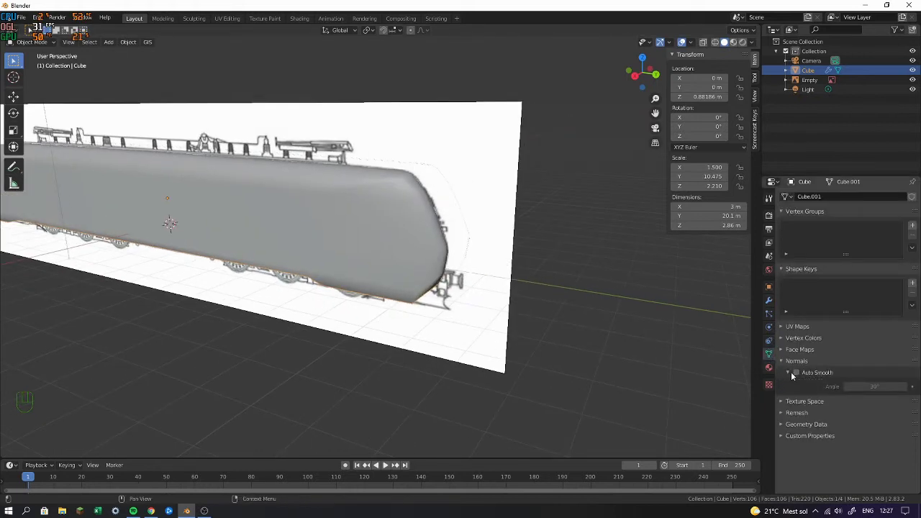
click(796, 371)
ctrl+scroll(576, 288, down, 2)
middle_drag(514, 259, 505, 217)
scroll(504, 253, up, 2)
scroll(509, 260, up, 2)
scroll(488, 242, down, 4)
Try to bevel the nose's foremost edge and compare its profile with the blueprint in side view
key(Tab)
shift+middle_drag(569, 224, 475, 177)
scroll(491, 239, up, 3)
key(ctrl+r)
shift+click(450, 177)
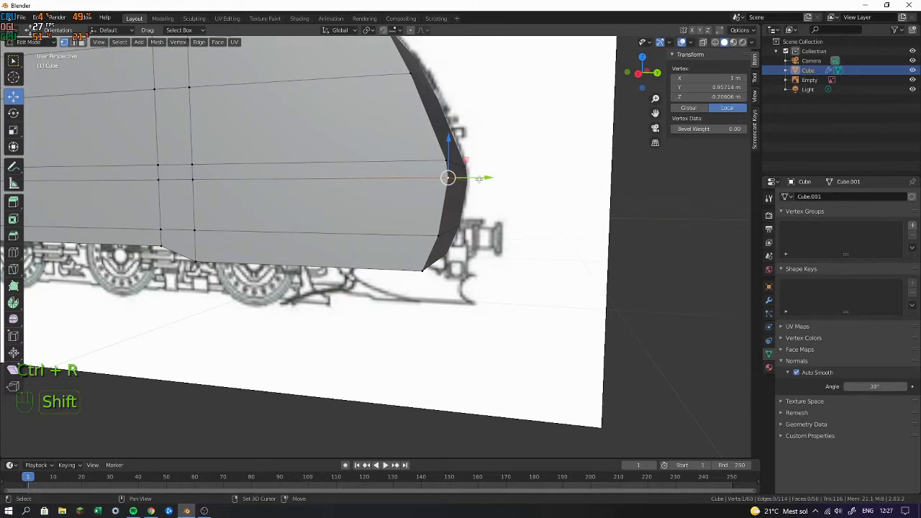
key(ctrl+b)
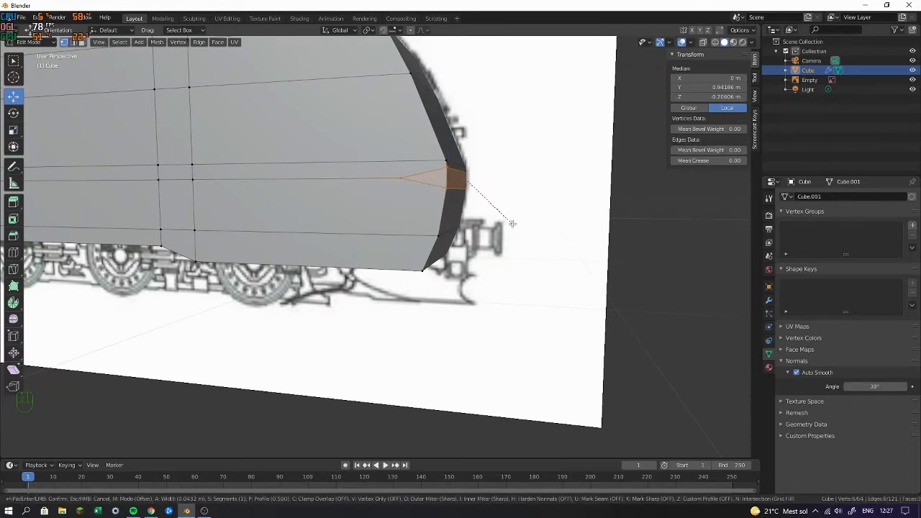
click(515, 226)
key(Tab)
mouse_move(515, 227)
middle_down()
mouse_move(531, 230)
mouse_move(514, 236)
middle_up()
key(Tab)
key(KP_1)
key(KP_3)
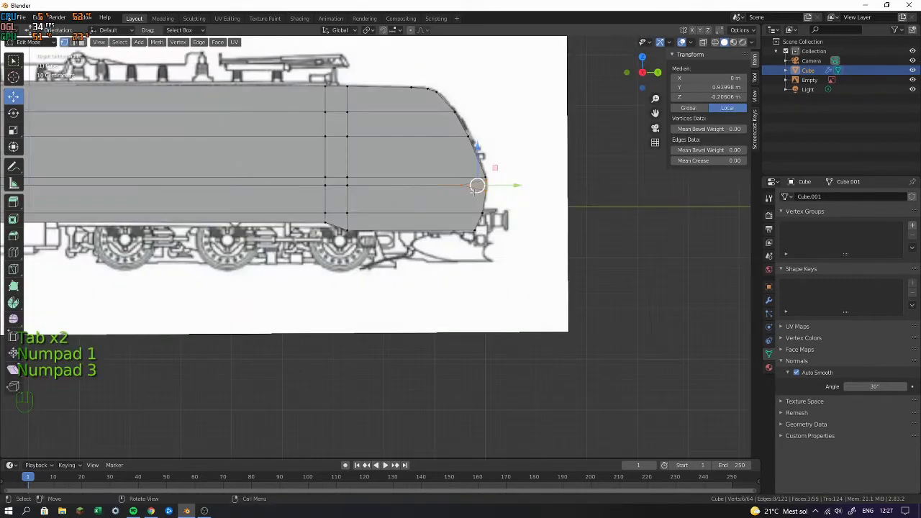
shift+middle_drag(542, 195, 426, 228)
Undo the bevel on the nose's foremost edge
key(ctrl+z)
scroll(424, 229, up, 3)
shift+middle_drag(436, 181, 483, 259)
key(ctrl+z)
key(ctrl+z)
Add a loop cut through the lower nose at Z about -0.329 and, with X-ray on, pull its front edge to Y about 0.955
scroll(493, 228, up, 4)
key(ctrl+r)
double_click(469, 343)
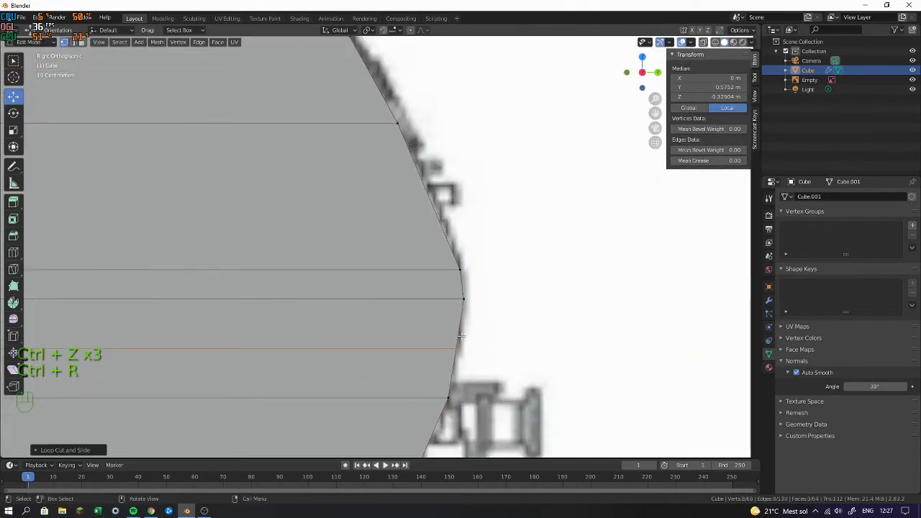
click(471, 344)
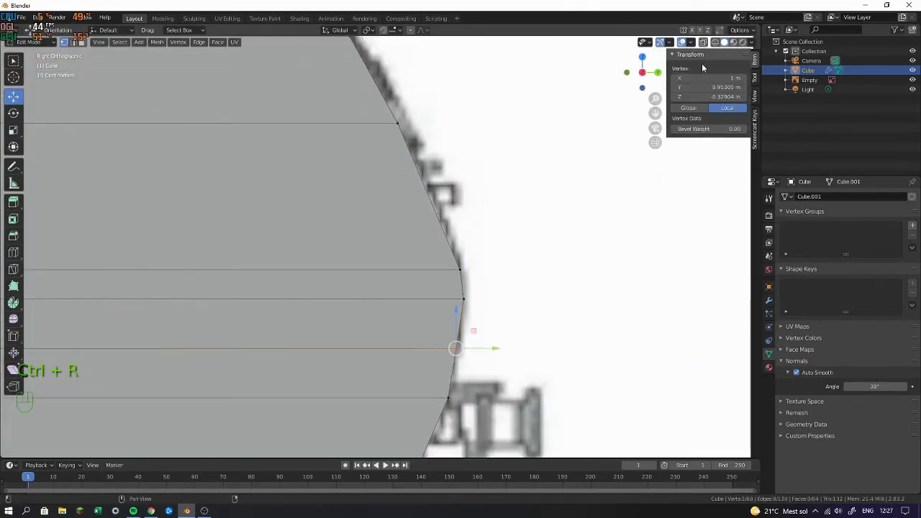
click(682, 42)
drag(456, 305, 504, 354)
click(480, 348)
scroll(480, 347, down, 3)
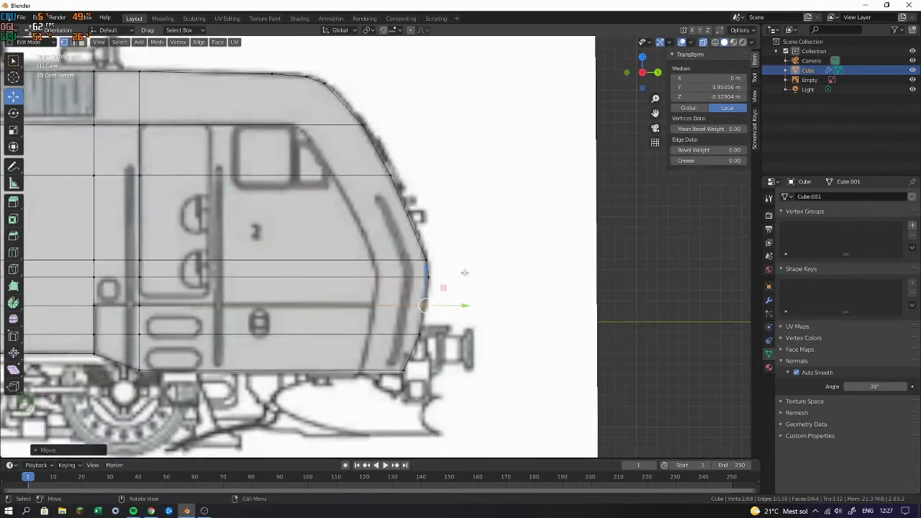
key(Tab)
key(Tab)
scroll(412, 180, down, 2)
key(Tab)
key(Tab)
Add a loop cut on the upper windscreen slope at Z about 0.537 and pull its front edge to Y about 0.882
shift+middle_drag(399, 163, 455, 185)
key(ctrl+r)
click(414, 168)
drag(439, 174, 442, 174)
shift+middle_drag(365, 169, 466, 230)
key(Tab)
key(Tab)
scroll(461, 224, down, 4)
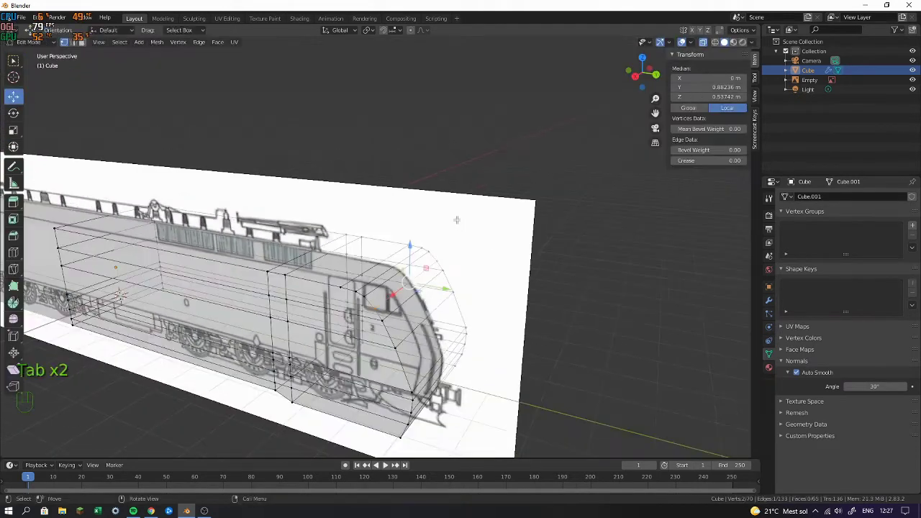
shift+middle_drag(379, 235, 555, 234)
scroll(555, 234, down, 2)
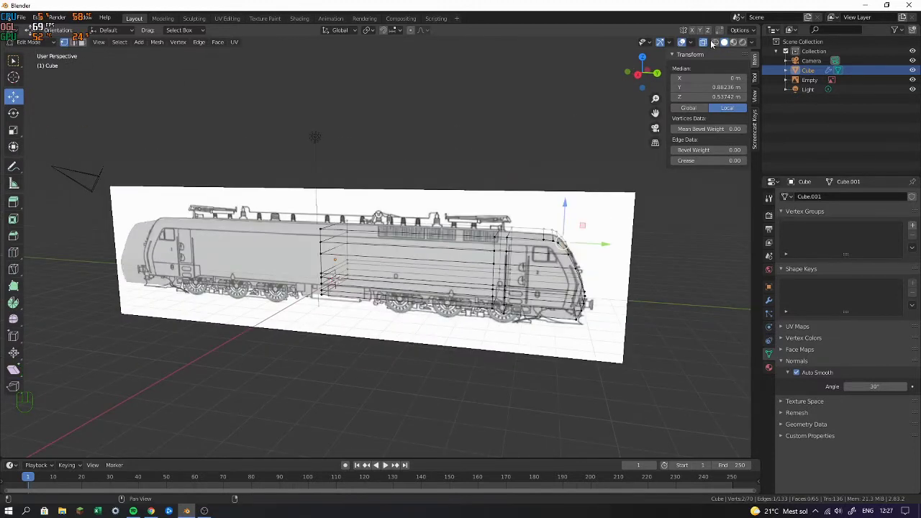
Add two lengthwise loop cuts around the body and scale them apart along X, close to the body's sides
click(704, 43)
shift+middle_drag(651, 143, 467, 130)
mouse_move(468, 130)
middle_down()
mouse_move(370, 131)
mouse_move(459, 163)
mouse_move(442, 162)
middle_up()
click(704, 44)
middle_drag(446, 209, 426, 251)
key(ctrl+r)
click(425, 250)
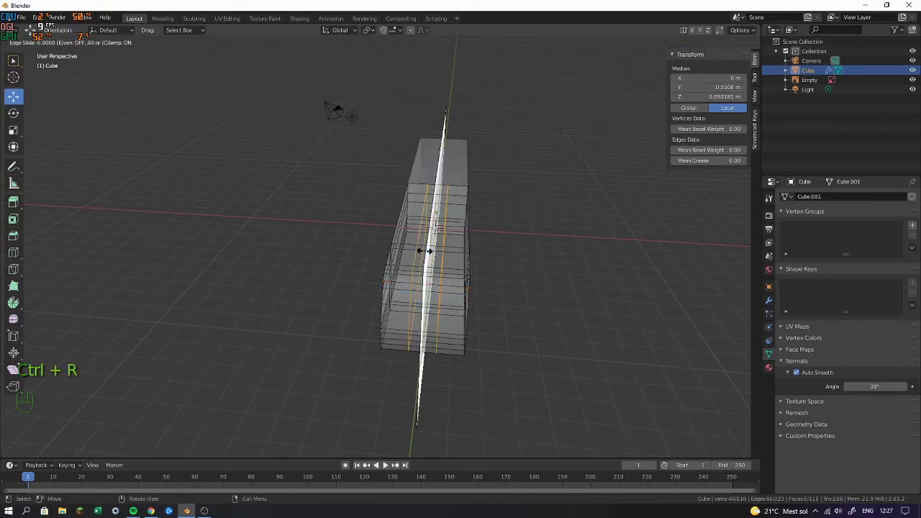
right_click(425, 250)
key(s)
key(x)
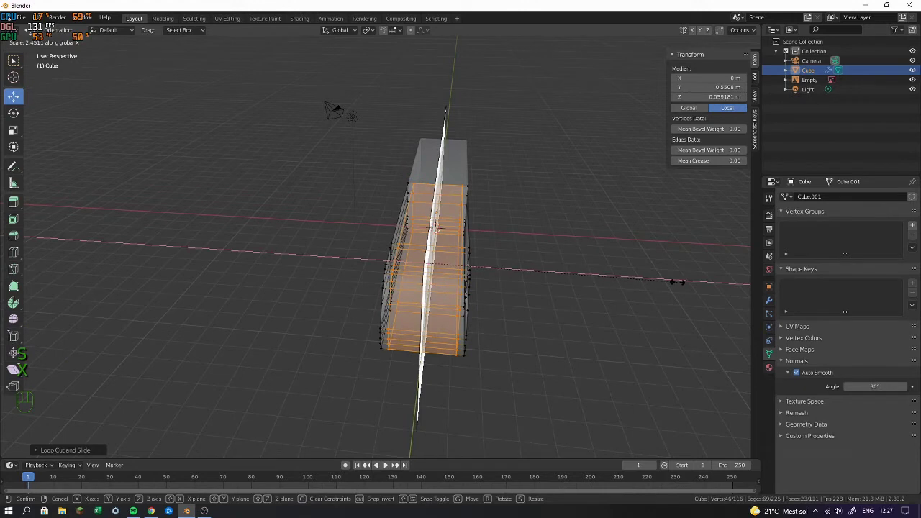
click(685, 284)
Compare the body with the locomotive photo in Chrome and rescale the two lengthwise loops along X in Blender
key(alt+Tab)
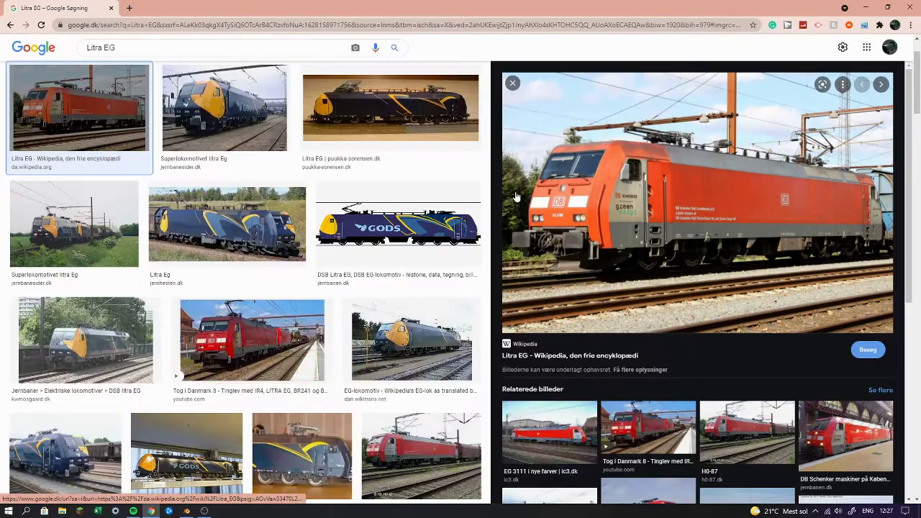
mouse_move(516, 196)
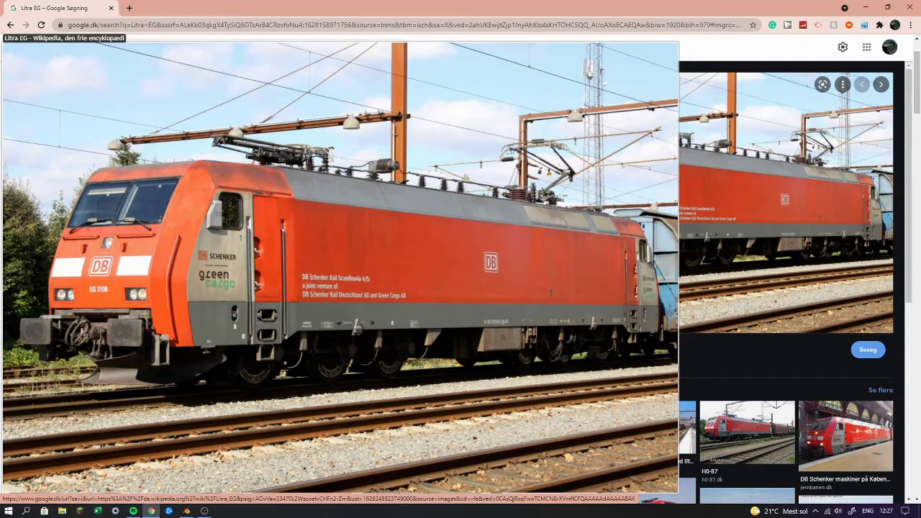
key(alt+Tab)
middle_drag(538, 197, 434, 253)
key(s)
key(x)
click(621, 284)
key(alt+Tab)
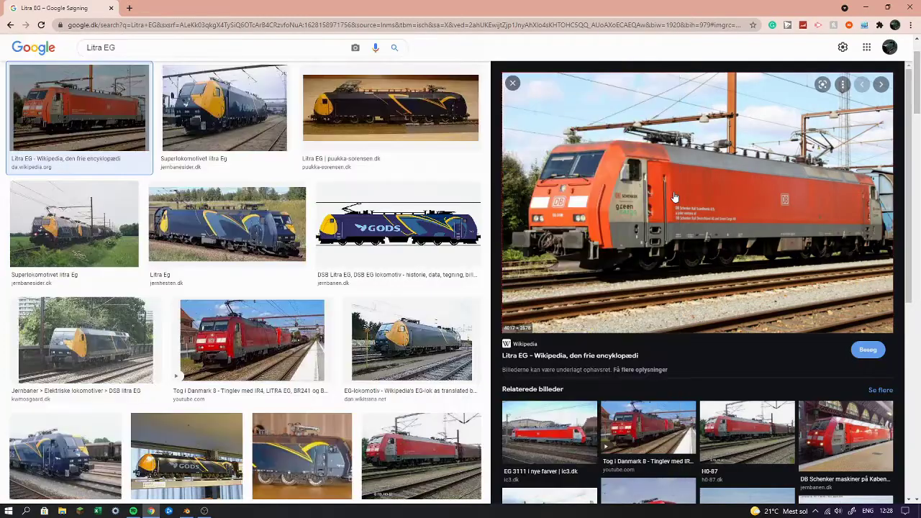
mouse_move(674, 197)
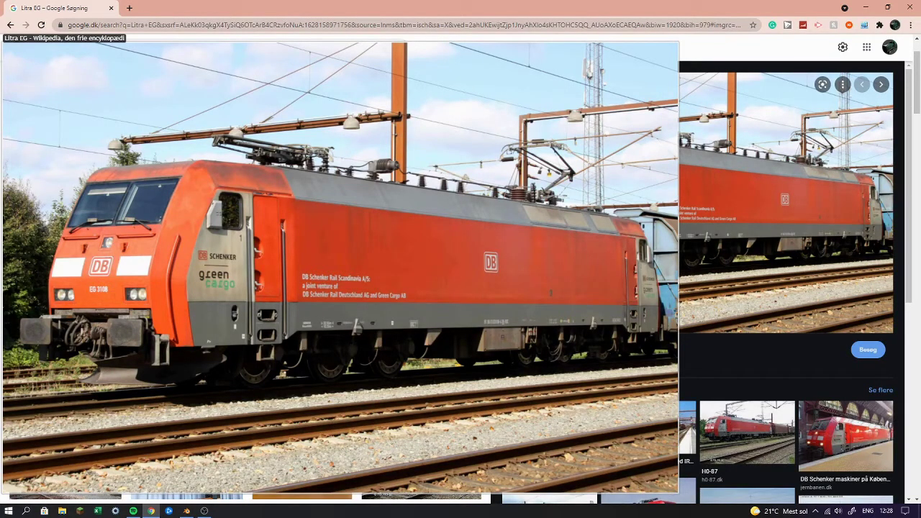
key(alt+Tab)
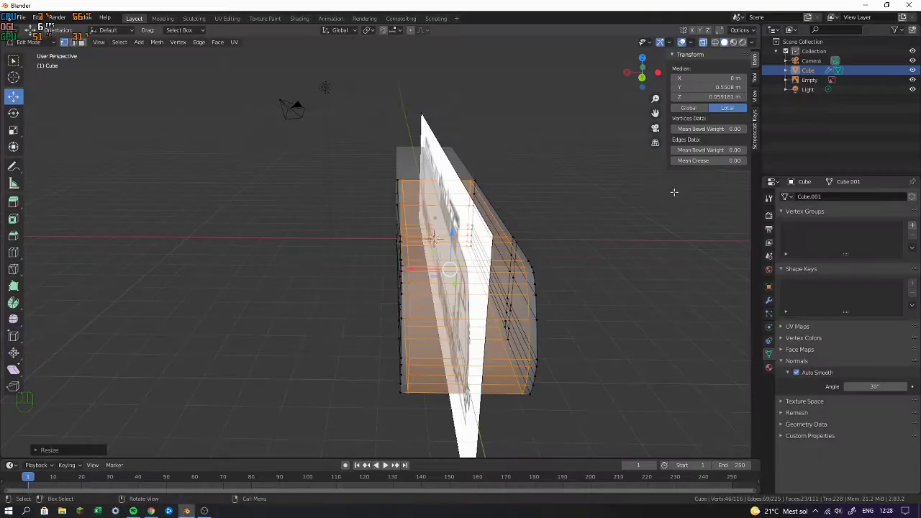
Select the four corner vertices of the upper side strip along the ventilation grilles and check them in side view
key(KP_3)
middle_drag(577, 162, 199, 189)
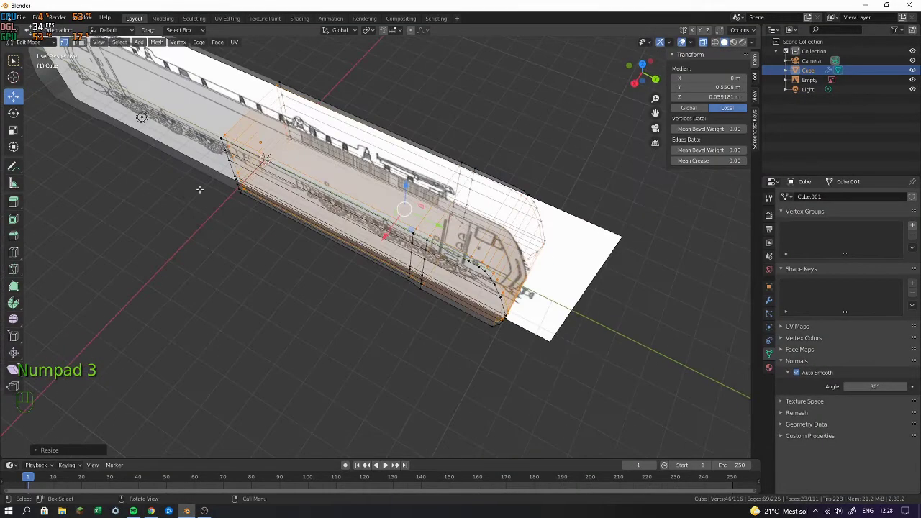
click(221, 139)
shift+middle_drag(333, 200, 280, 178)
shift+click(178, 130)
middle_drag(181, 136, 159, 92)
shift+click(364, 222)
middle_drag(365, 222, 439, 201)
key(KP_3)
scroll(311, 217, up, 3)
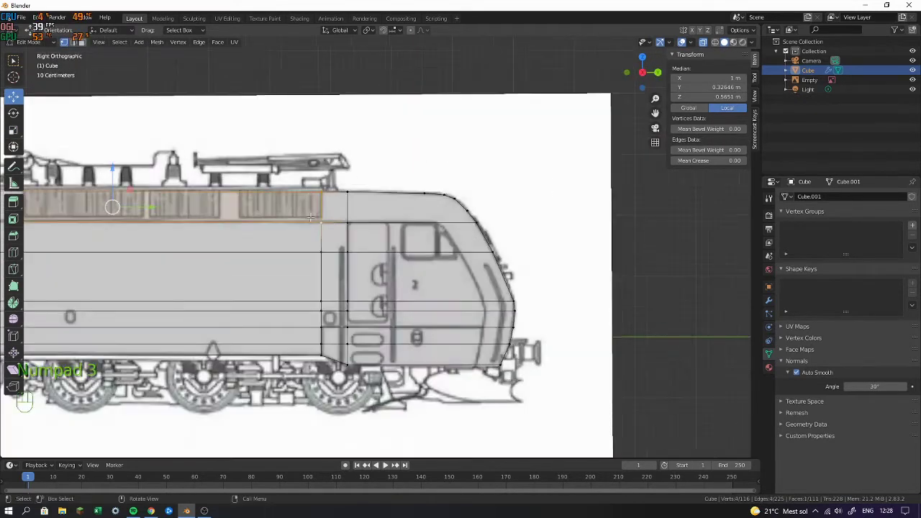
click(311, 217)
middle_drag(311, 217, 397, 140)
key(Tab)
key(Tab)
mouse_move(406, 134)
mouse_down()
mouse_move(535, 366)
mouse_move(417, 121)
mouse_up()
middle_drag(417, 120, 349, 265)
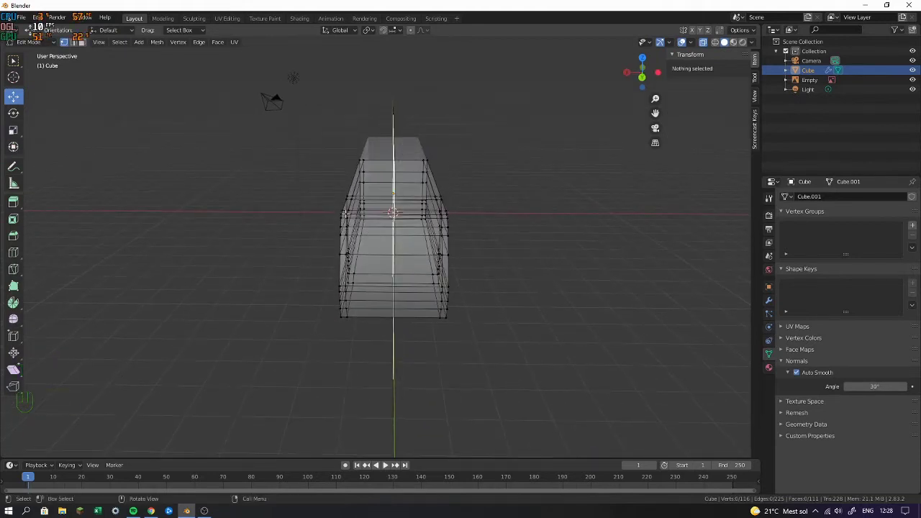
shift+middle_drag(336, 209, 390, 259)
Compare the mesh's side and roof shape with the Litra EG photo in Chrome, switching back to Blender
key(alt+Tab)
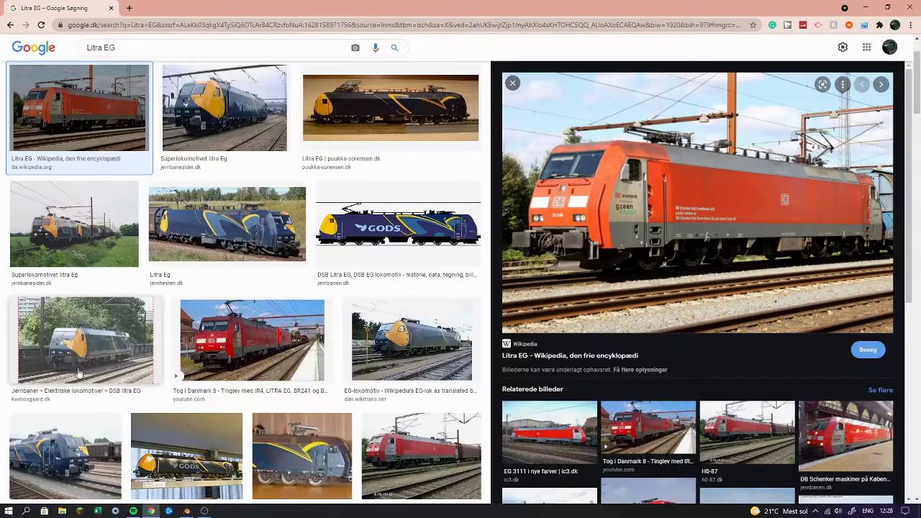
key(alt+Tab)
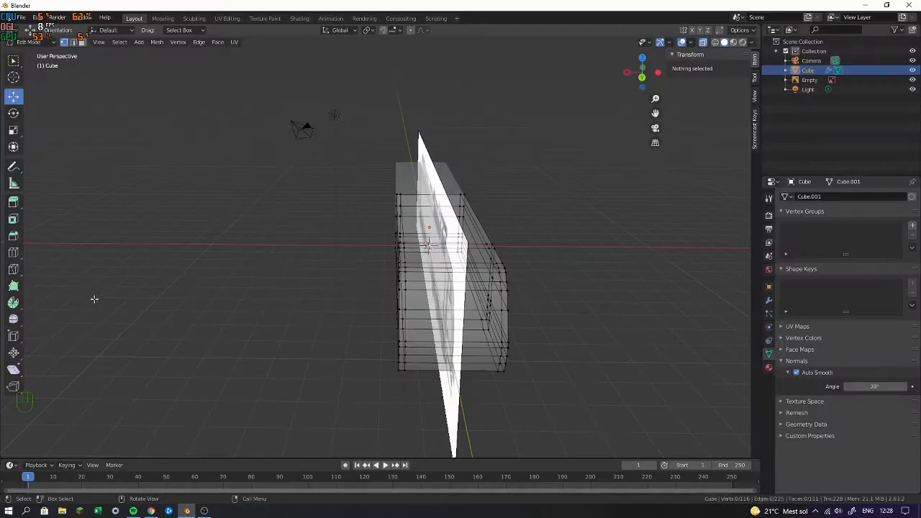
key(alt+Tab)
key(alt+Tab)
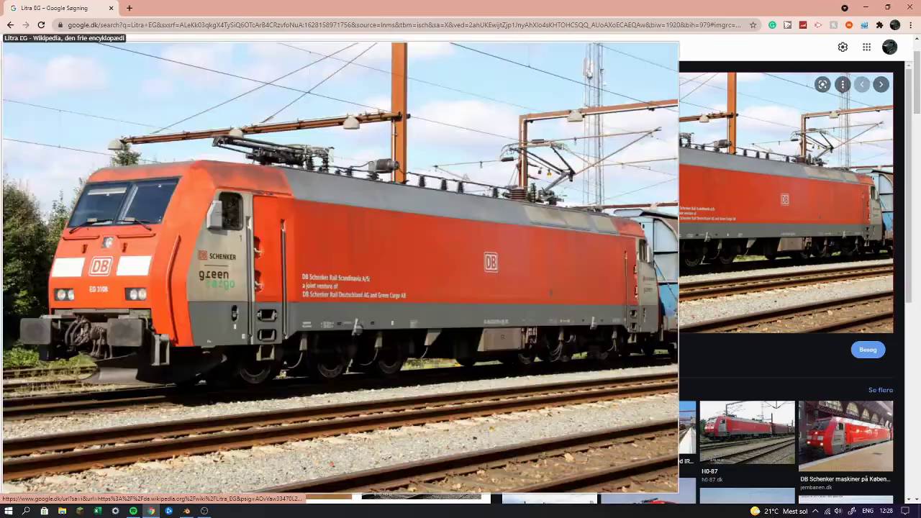
key(alt+Tab)
key(alt+Tab)
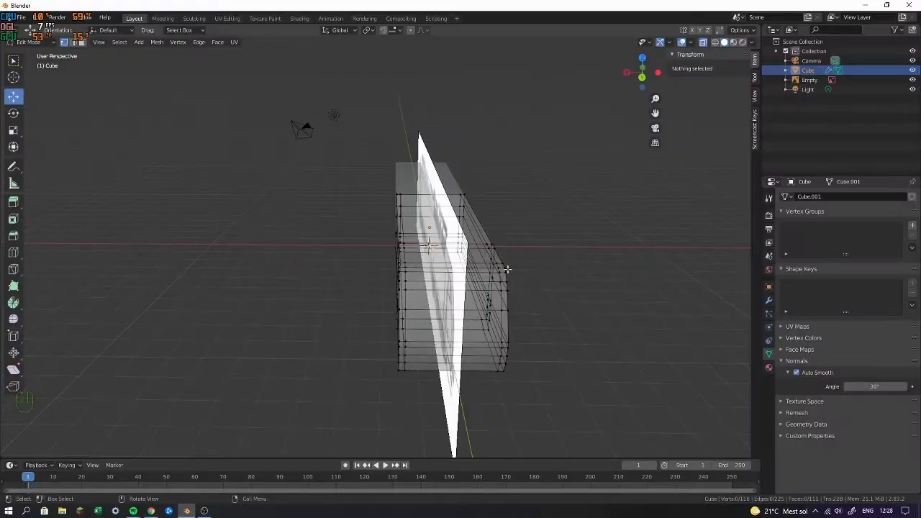
Select the upper lengthwise edge path along one side of the body, from the middle to the start of the nose curve
shift+middle_drag(520, 287, 357, 195)
middle_drag(440, 199, 180, 176)
click(174, 175)
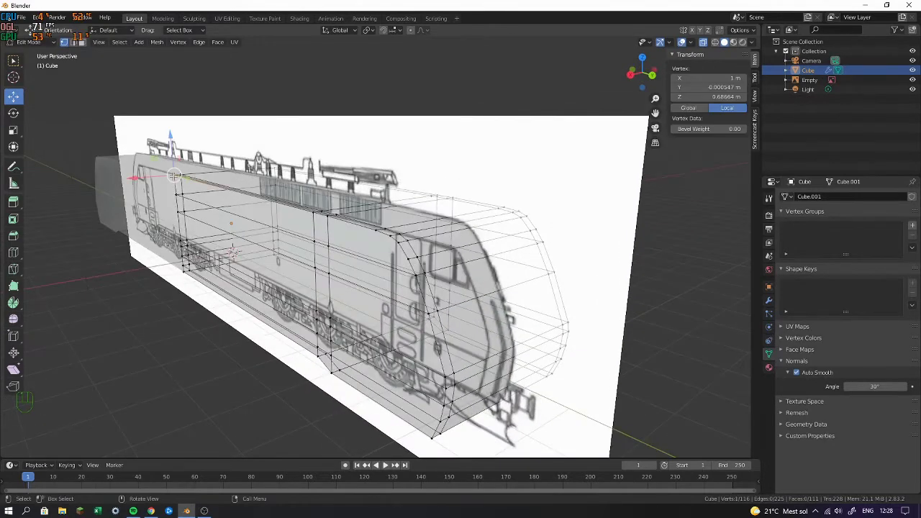
ctrl+click(418, 274)
middle_drag(419, 274, 456, 281)
key(ctrl+z)
ctrl+click(351, 235)
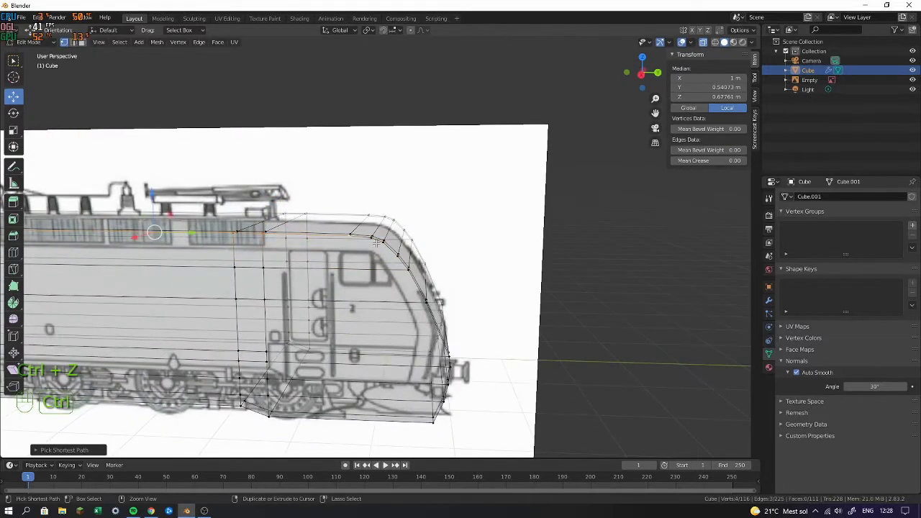
Check the photo, add the matching upper edge path on the opposite side, and lower both paths to the bottom of the ventilation grilles
middle_drag(372, 243, 669, 277)
key(alt+Tab)
key(alt+Tab)
shift+middle_drag(455, 215, 322, 283)
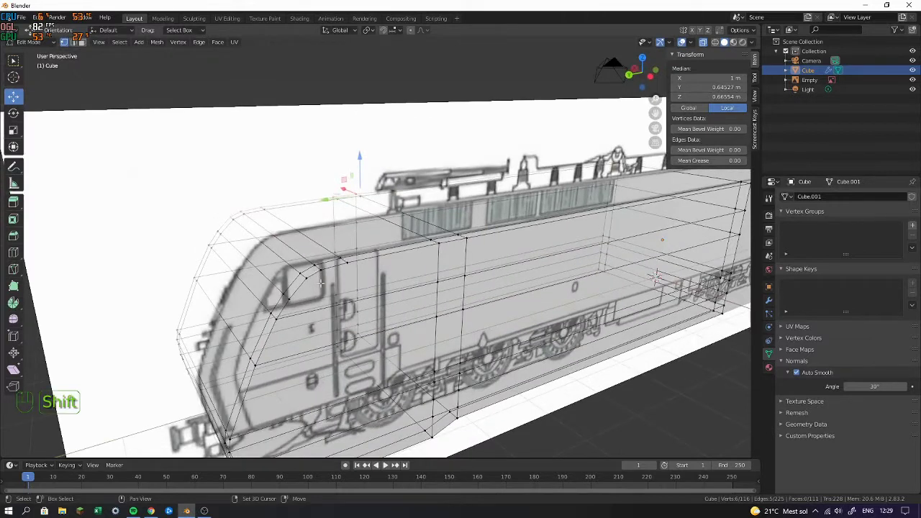
shift+click(325, 271)
shift+click(476, 240)
shift+middle_drag(658, 224, 554, 244)
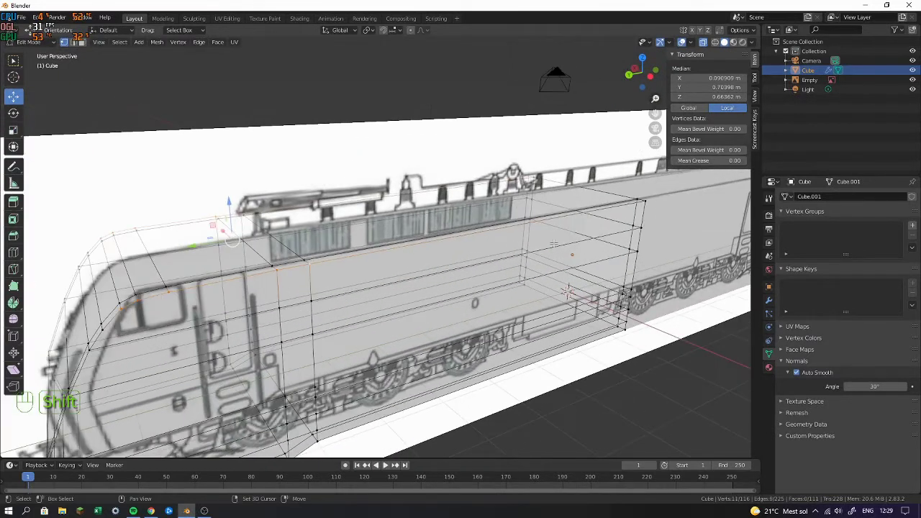
key(KP_3)
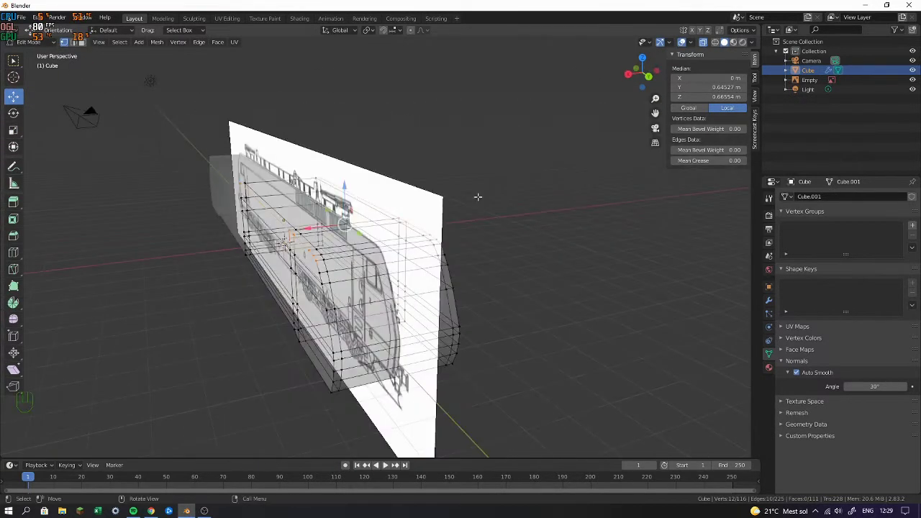
drag(301, 212, 297, 229)
scroll(291, 229, up, 6)
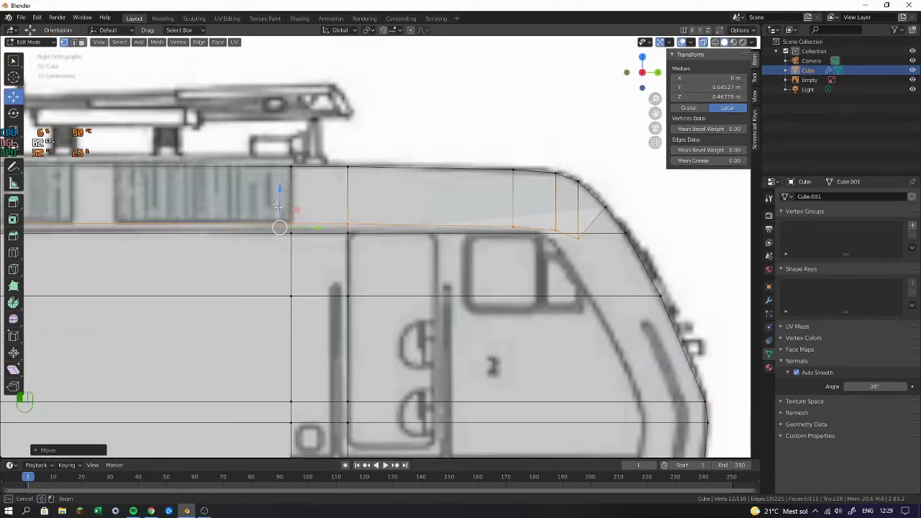
key(ctrl+z)
Select the nose's upper side corner vertices just below the roof curve on both sides of the body
shift+middle_drag(501, 203, 362, 206)
scroll(383, 243, up, 6)
shift+middle_drag(552, 243, 410, 246)
drag(523, 204, 585, 251)
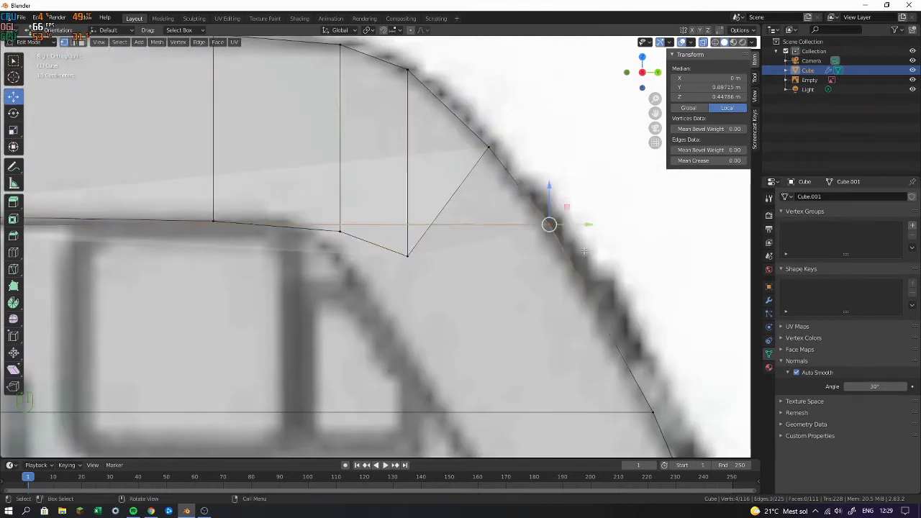
scroll(584, 250, down, 3)
drag(385, 238, 408, 266)
drag(428, 175, 457, 206)
middle_drag(439, 212, 367, 255)
scroll(409, 233, down, 3)
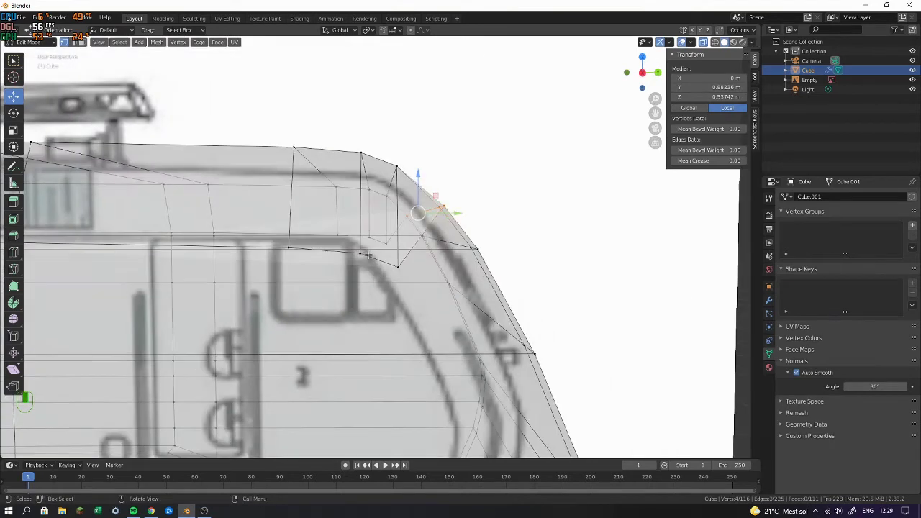
drag(397, 263, 407, 275)
click(444, 208)
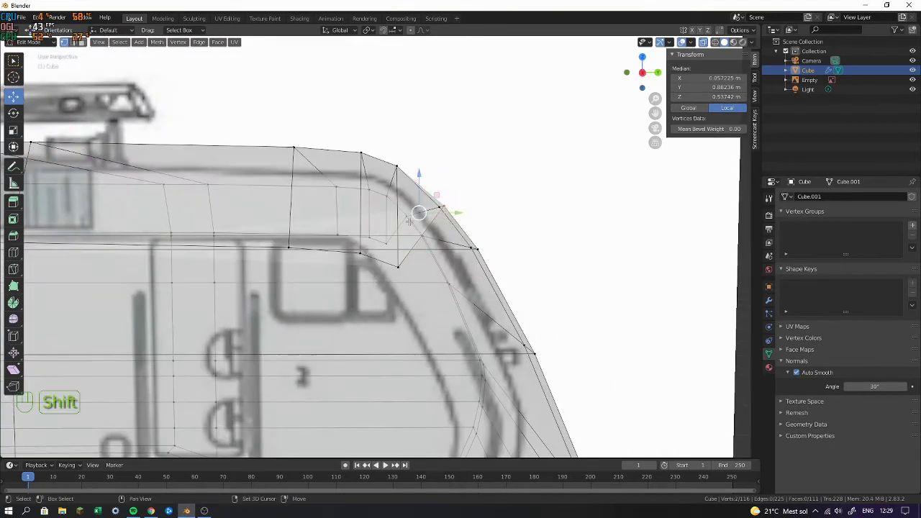
key(ctrl+z)
Extend the selection down the nose's side edges to the body's bottom on both sides
shift+click(478, 254)
shift+click(426, 239)
shift+middle_drag(535, 305, 501, 240)
shift+click(481, 249)
shift+click(416, 241)
middle_drag(412, 243, 480, 257)
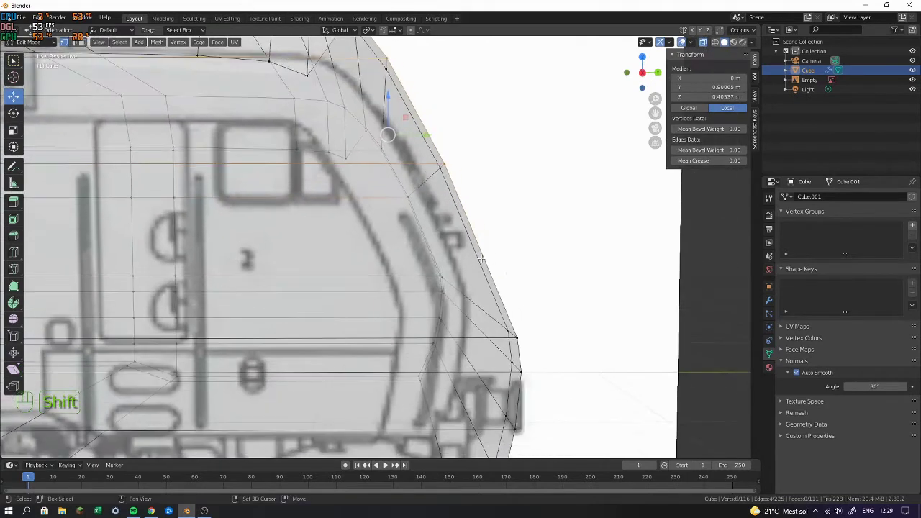
shift+click(430, 279)
mouse_move(430, 280)
shift+middle_down()
mouse_move(466, 162)
mouse_move(427, 272)
shift+middle_up()
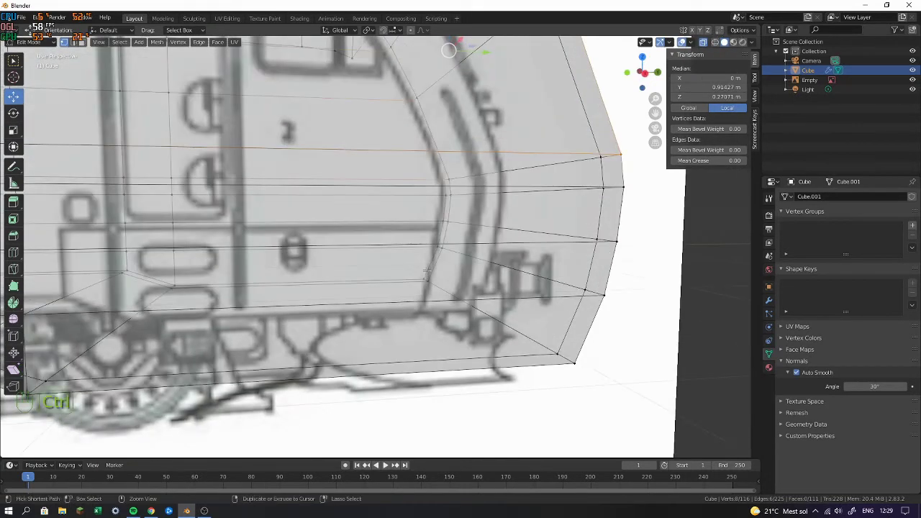
ctrl+click(625, 186)
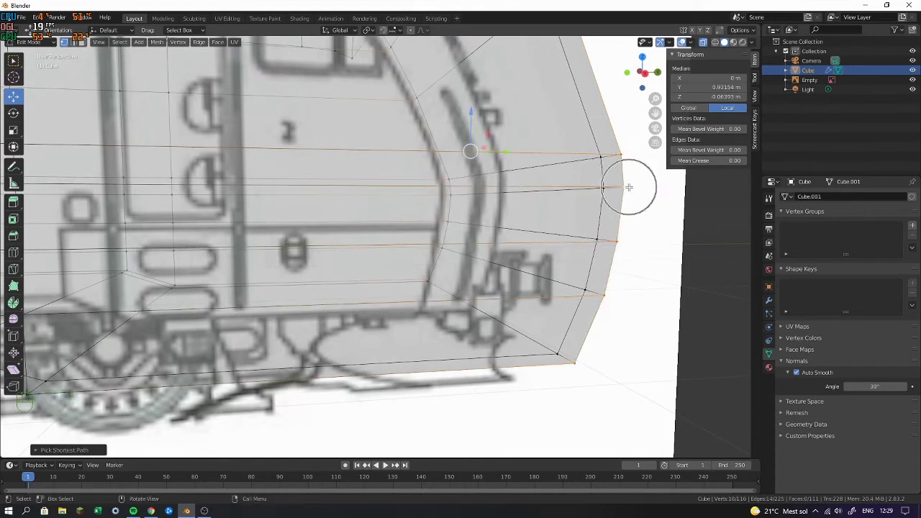
Move the selected nose side edges back along Y until they match the cab side's front line in the blueprint
key(KP_3)
drag(503, 152, 442, 167)
shift+middle_drag(442, 166, 477, 273)
scroll(511, 287, down, 2)
scroll(477, 273, up, 2)
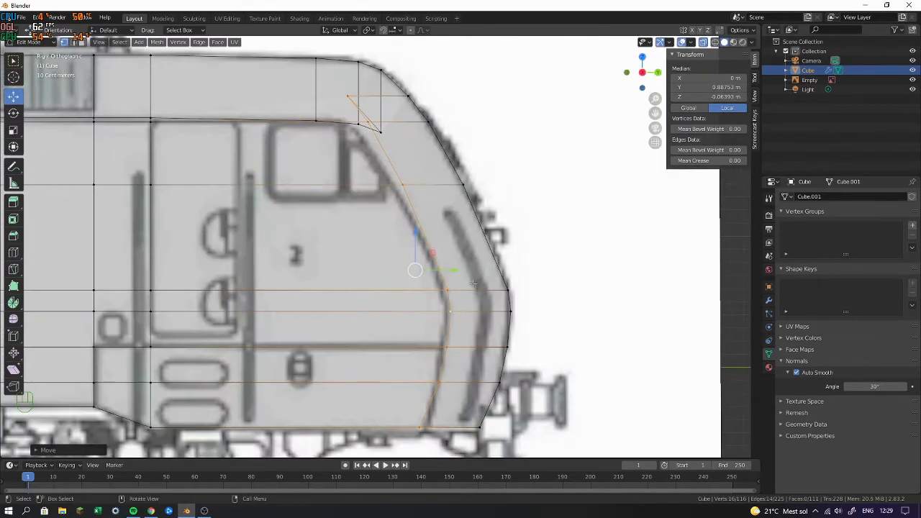
key(g)
key(y)
click(443, 273)
shift+scroll(425, 303, up, 2)
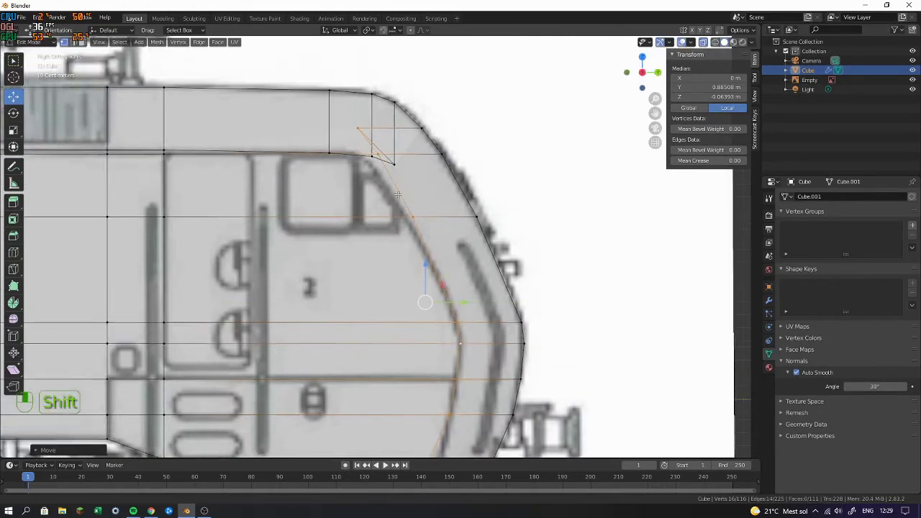
Move two of the cab's upper side-edge vertices down onto the slanted front edge of the side window in the blueprint
scroll(405, 228, up, 5)
click(389, 167)
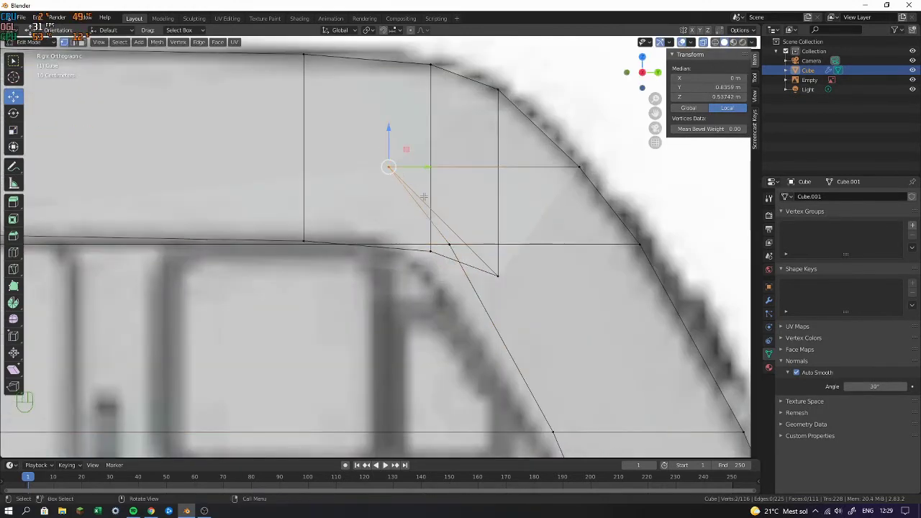
key(g)
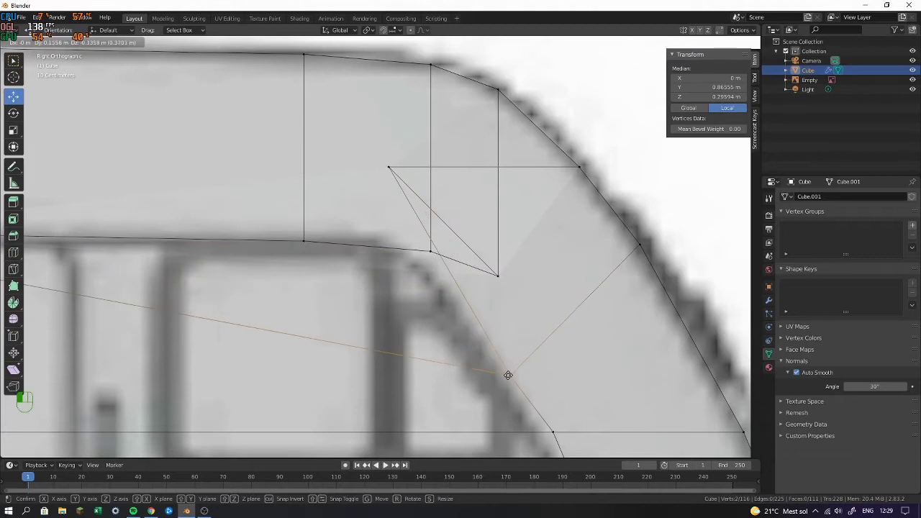
click(508, 375)
shift+middle_drag(507, 374, 416, 221)
click(459, 278)
key(g)
drag(454, 315, 455, 315)
shift+middle_drag(454, 302, 530, 456)
Reposition the remaining corner vertices between roof and nose to follow the blueprint's curve around the cab window
click(372, 168)
drag(368, 174, 441, 274)
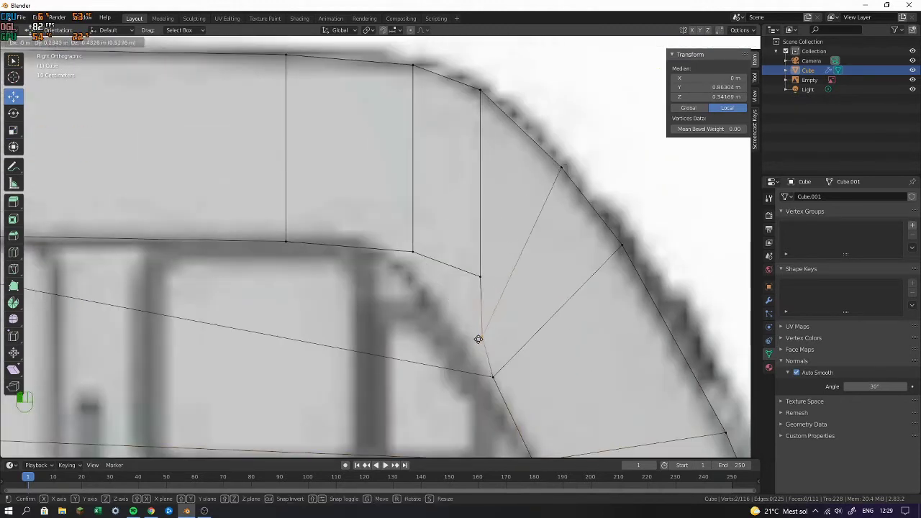
click(471, 339)
click(479, 275)
key(g)
click(427, 260)
drag(427, 261, 384, 252)
scroll(381, 259, down, 5)
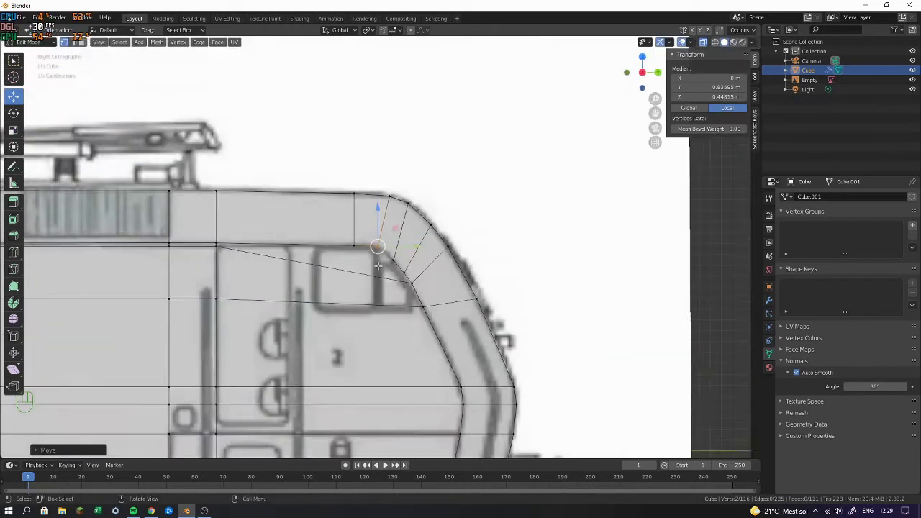
Select the lengthwise edge line running back from the cab window on both sides and flatten it with a Z scale of 0
scroll(377, 266, down, 2)
scroll(292, 268, up, 1)
shift+middle_drag(293, 269, 465, 258)
scroll(370, 238, down, 4)
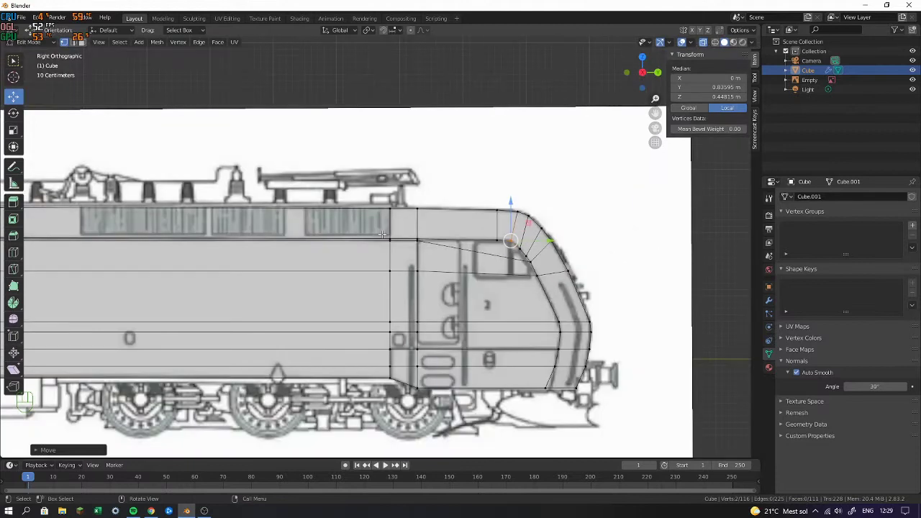
middle_drag(370, 238, 349, 260)
scroll(349, 260, up, 3)
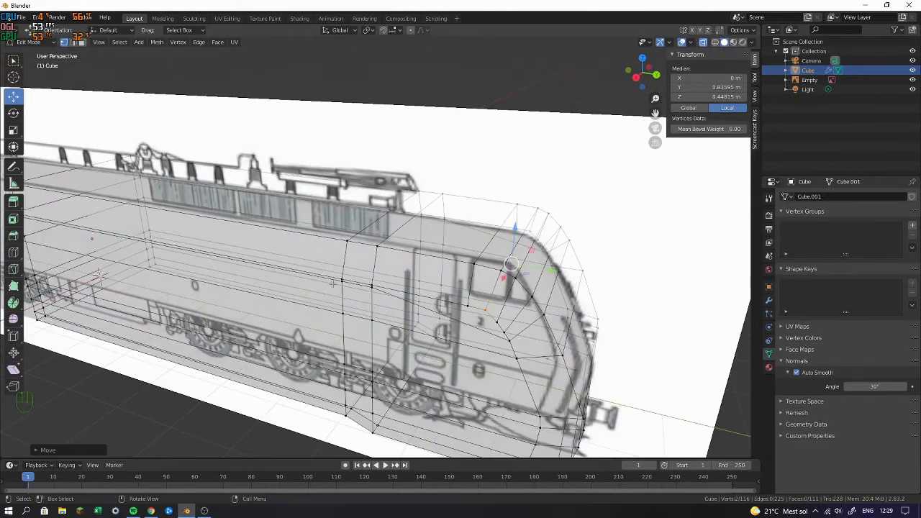
key(ctrl+z)
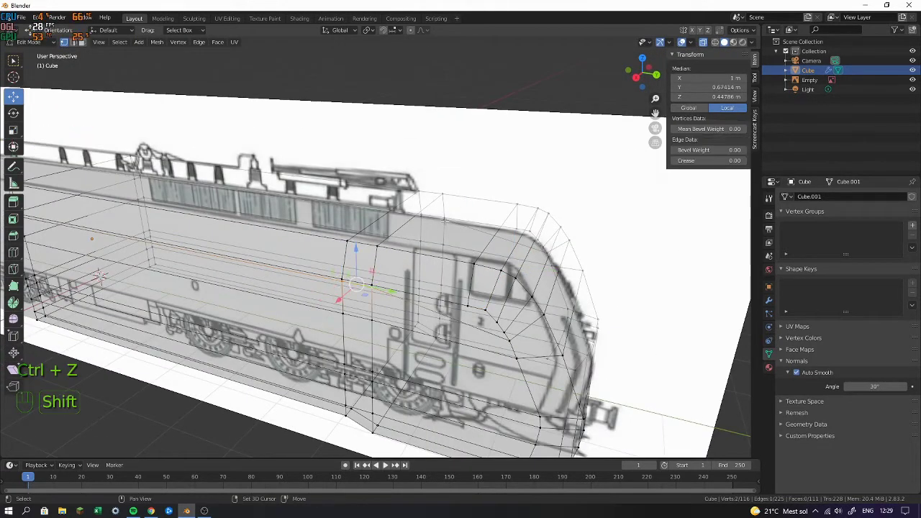
scroll(147, 186, up, 3)
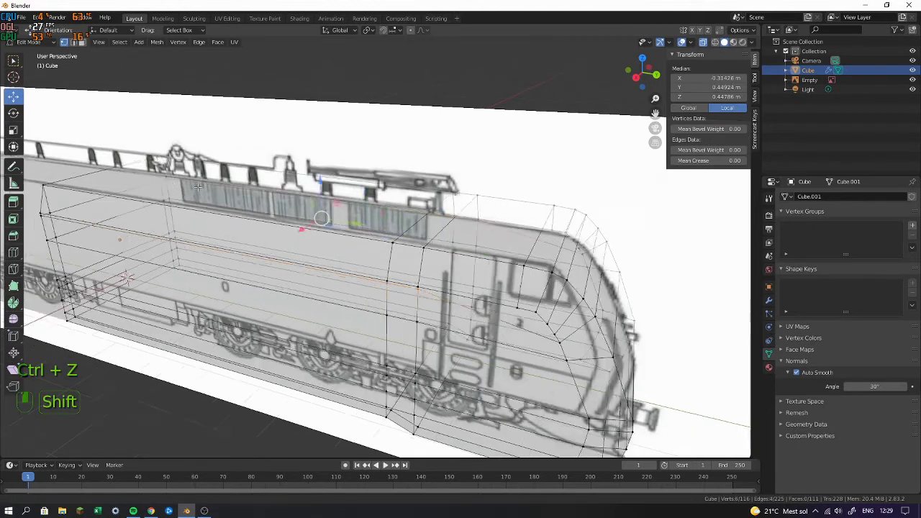
ctrl+click(135, 217)
middle_drag(506, 286, 415, 242)
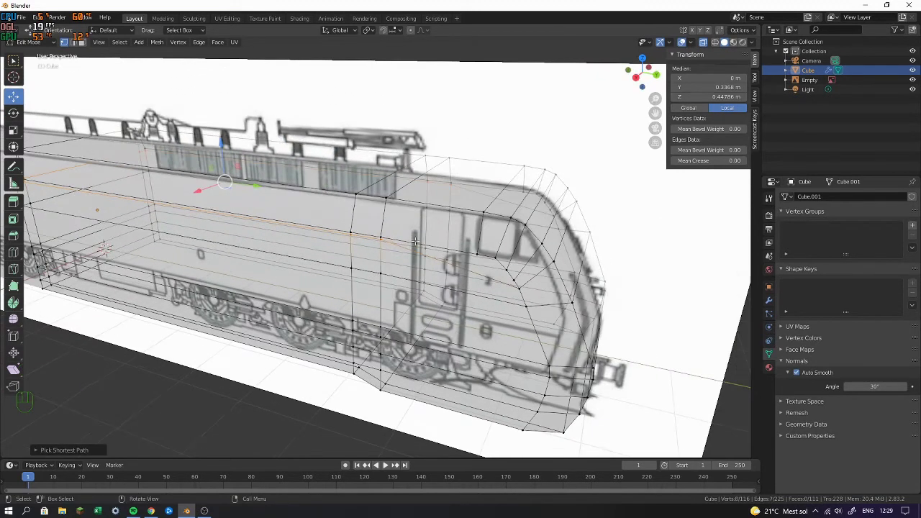
key(s)
key(z)
key(0)
key(Return)
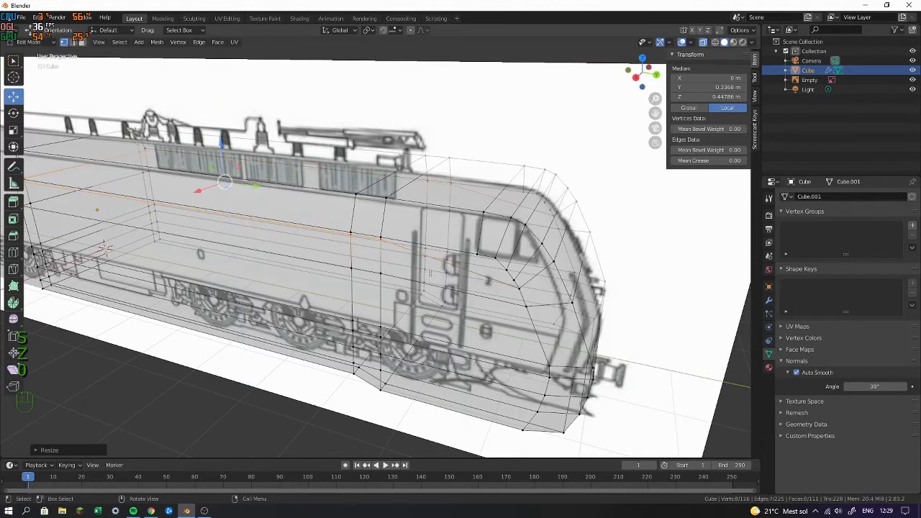
Lower the selected lengthwise edge line to a local Z of about 0.33 m and check it in side view
click(230, 151)
key(z)
right_click(230, 162)
key(Escape)
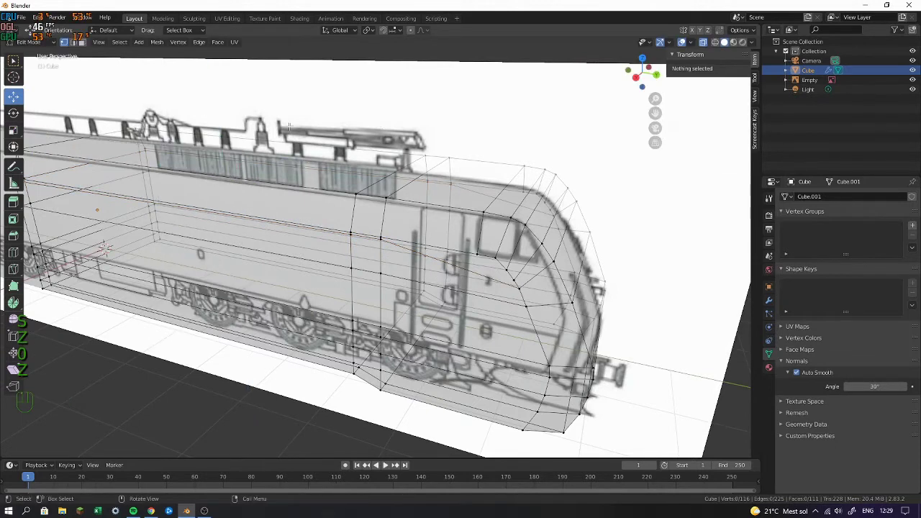
key(ctrl+z)
drag(224, 146, 243, 128)
key(KP_6)
key(KP_3)
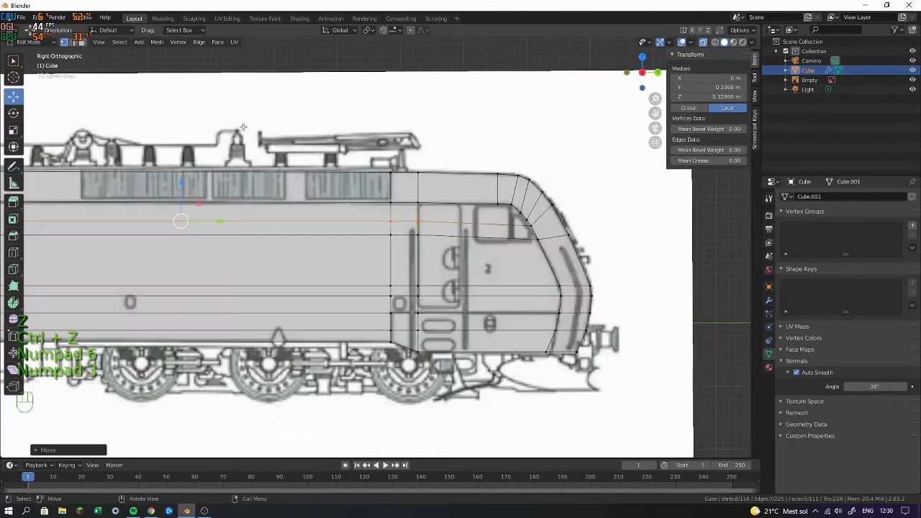
Add the line's end vertices, flatten it with a Z scale of 0, and lower it to a local Z of about 0.27 m
drag(529, 229, 536, 233)
shift+middle_drag(357, 211, 530, 223)
shift+drag(536, 224, 602, 243)
shift+drag(114, 223, 167, 238)
key(s)
key(z)
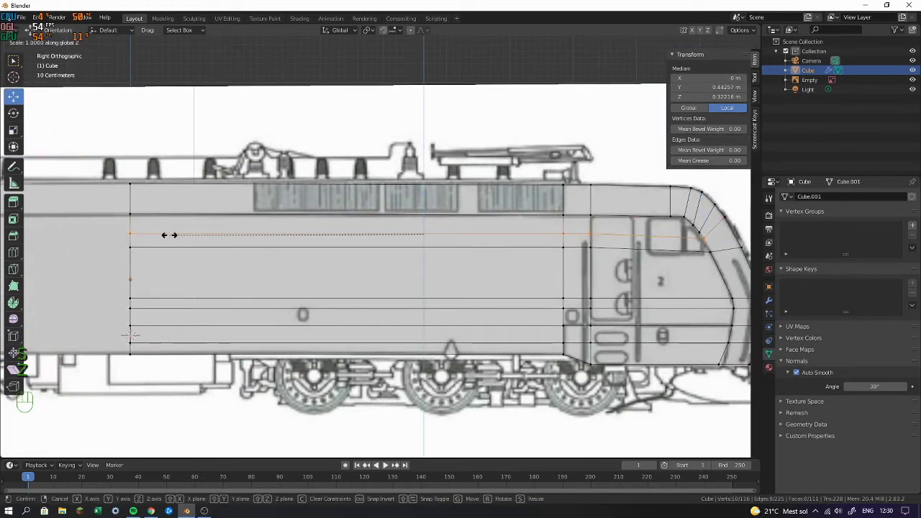
key(0)
click(169, 235)
shift+middle_drag(371, 192, 249, 199)
scroll(249, 199, up, 2)
drag(276, 211, 277, 224)
Select the next lengthwise line near the cab window's lower edge, flatten it with a Z scale of 0, and adjust its height
drag(699, 284, 630, 268)
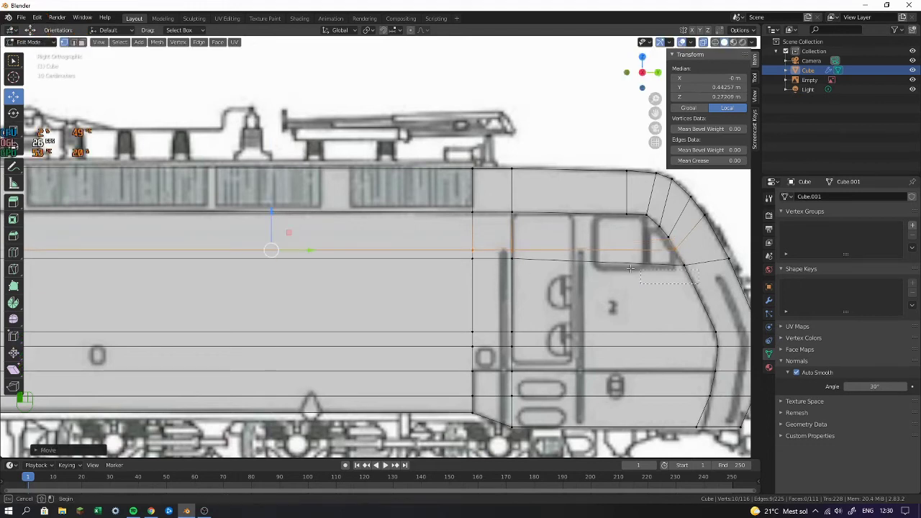
drag(334, 256, 331, 256)
shift+middle_drag(303, 259, 600, 261)
shift+drag(141, 257, 178, 269)
key(s)
key(z)
key(0)
click(179, 270)
shift+middle_drag(626, 191, 305, 205)
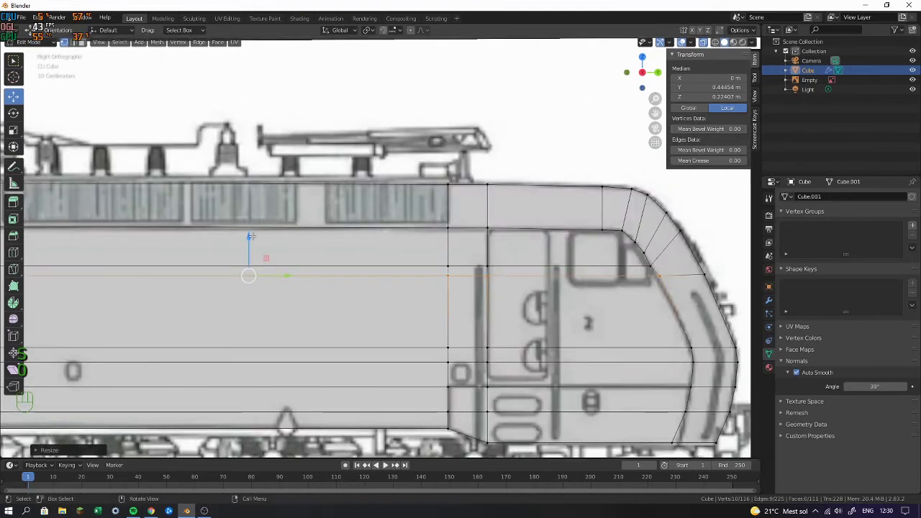
key(g)
key(z)
drag(251, 249, 251, 250)
Shift the cab side-edge vertex beside the small triangular window onto the blueprint's curve
shift+middle_drag(576, 266, 326, 253)
scroll(374, 256, up, 5)
drag(419, 248, 456, 259)
click(449, 246)
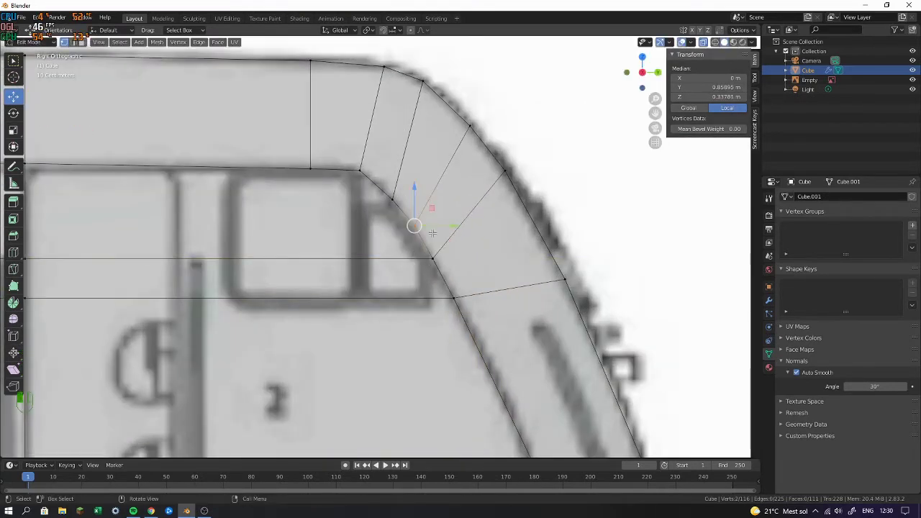
scroll(356, 180, down, 2)
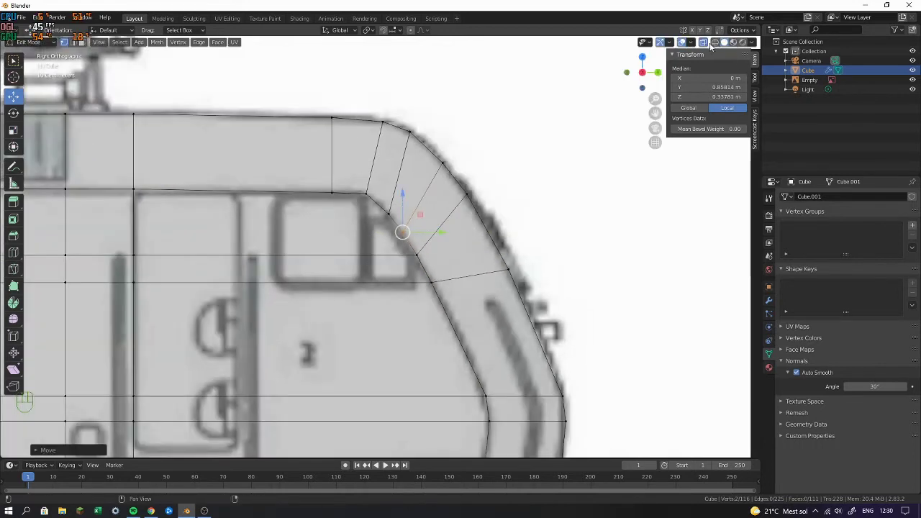
Turn off X-ray and inspect the nose and roof shading from several angles in Object Mode
click(704, 43)
key(Tab)
middle_drag(507, 102, 396, 250)
scroll(446, 117, down, 2)
key(Tab)
key(Tab)
key(Tab)
middle_drag(363, 194, 506, 167)
key(Tab)
key(Tab)
shift+click(456, 144)
key(ctrl+b)
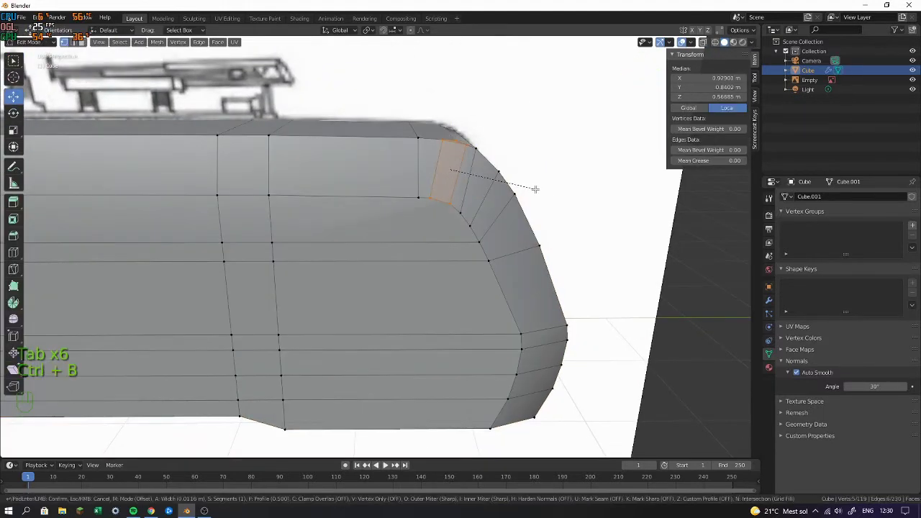
click(440, 208)
key(ctrl+b)
right_click(517, 223)
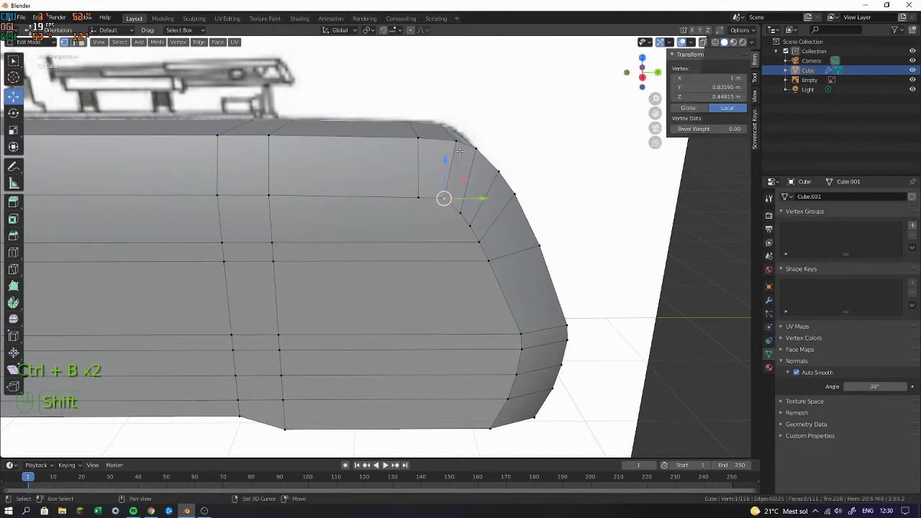
Try to bevel the edge path crossing the roof and upper sides at the start of the nose curve, and check the shading
shift+middle_drag(462, 184, 417, 224)
shift+click(400, 239)
middle_drag(266, 180, 377, 219)
shift+click(343, 184)
key(ctrl+b)
key(Tab)
middle_drag(464, 321, 446, 286)
key(Tab)
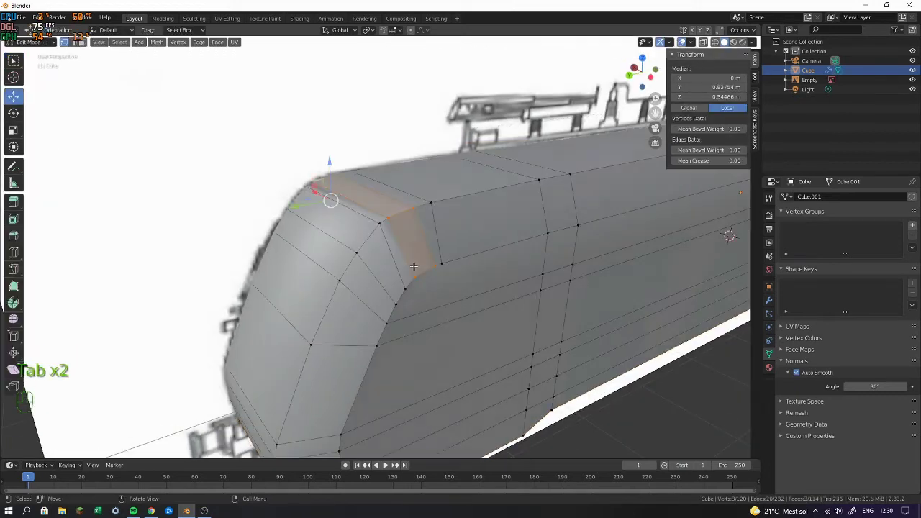
Undo the bevel at the roof-to-nose transition and view the body in Object Mode
key(ctrl+z)
key(ctrl+z)
key(Tab)
middle_drag(341, 186, 395, 183)
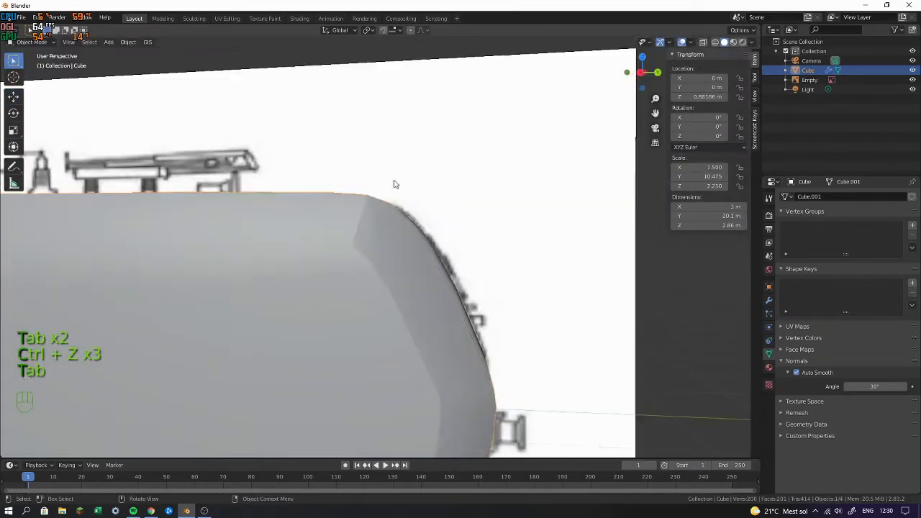
Inspect the roof-to-nose edges at close range in Edit Mode and Object Mode
key(Tab)
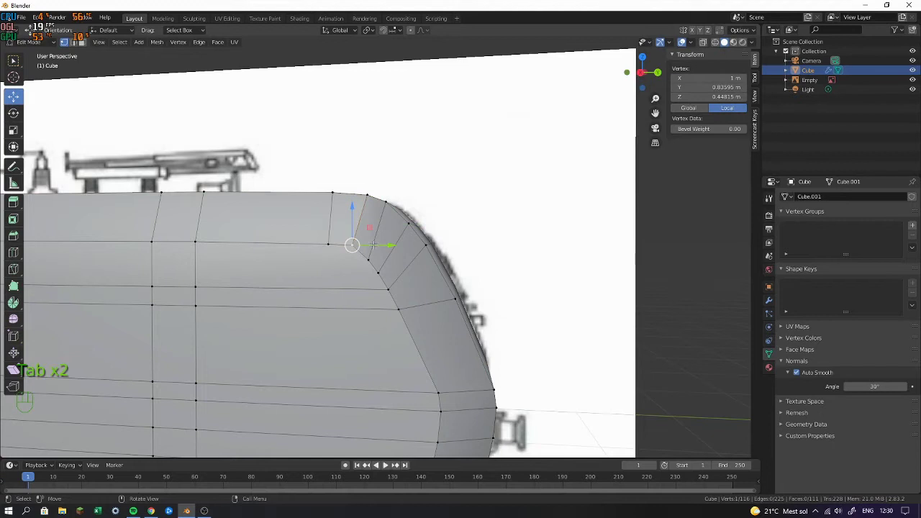
key(Tab)
middle_drag(349, 188, 403, 255)
key(Tab)
key(ctrl+z)
shift+click(401, 255)
key(ctrl+z)
key(Tab)
middle_drag(405, 225, 483, 204)
scroll(461, 207, down, 2)
Compare the body's nose and roof with the Litra EG photo in the browser, viewing the whole model in Blender
key(alt+Tab)
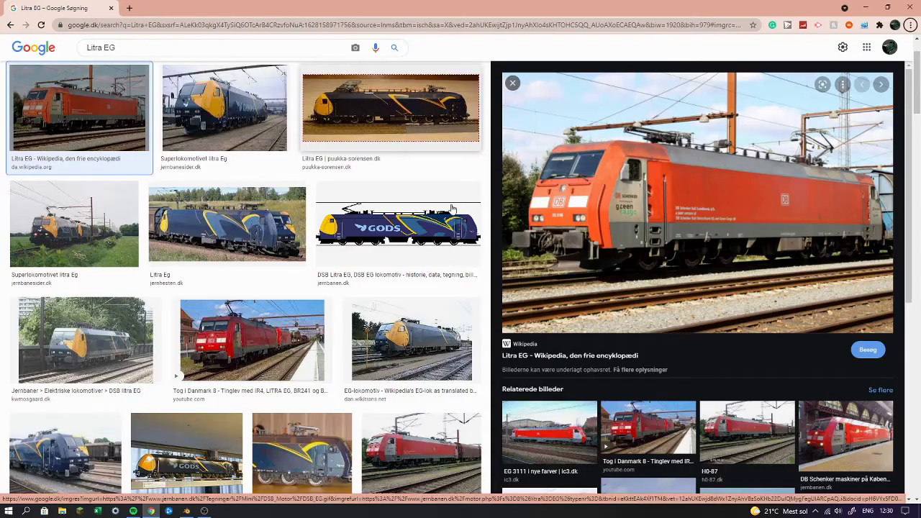
key(alt+Tab)
key(Tab)
key(Tab)
middle_drag(441, 257, 505, 246)
shift+middle_drag(505, 246, 362, 224)
scroll(363, 223, down, 3)
middle_drag(454, 190, 334, 171)
middle_drag(387, 189, 407, 193)
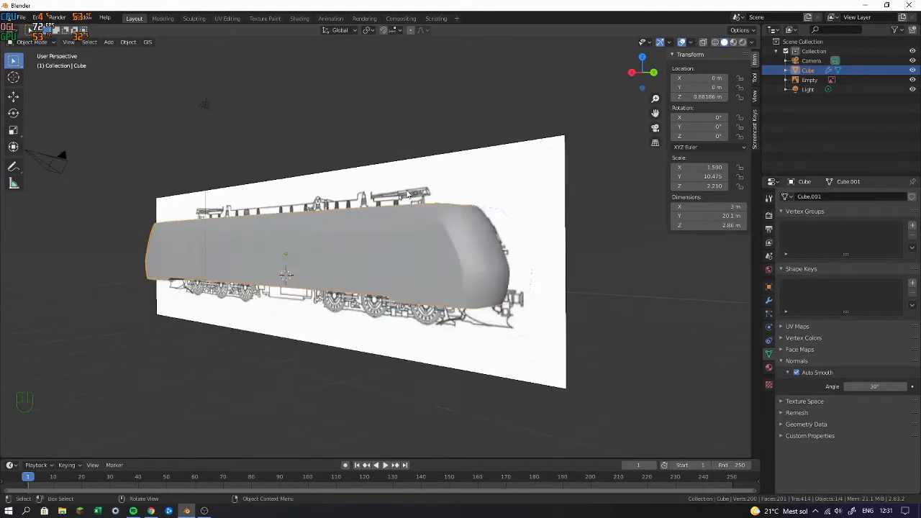
Examine the cab's side windows in the right orthographic view with X-ray on, comparing them with the reference photo
key(KP_3)
key(KP_Decimal)
key(alt+Tab)
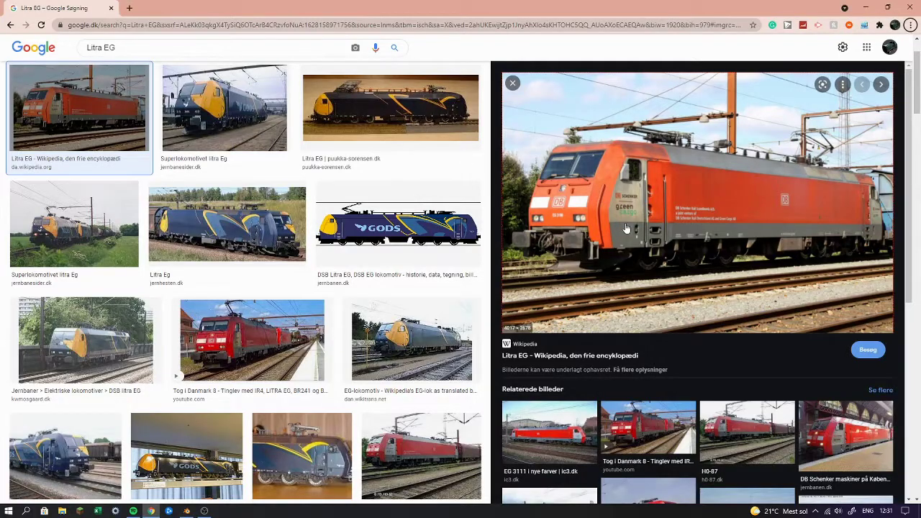
key(alt+Tab)
click(702, 43)
shift+middle_drag(555, 227, 487, 273)
scroll(392, 199, up, 4)
scroll(504, 277, up, 2)
key(alt+Tab)
key(alt+Tab)
shift+middle_drag(515, 200, 495, 271)
scroll(486, 270, up, 4)
Add a cube and move it over the cab's square side window on the blueprint
key(shift+a)
mouse_move(394, 236)
click(446, 248)
scroll(446, 248, down, 8)
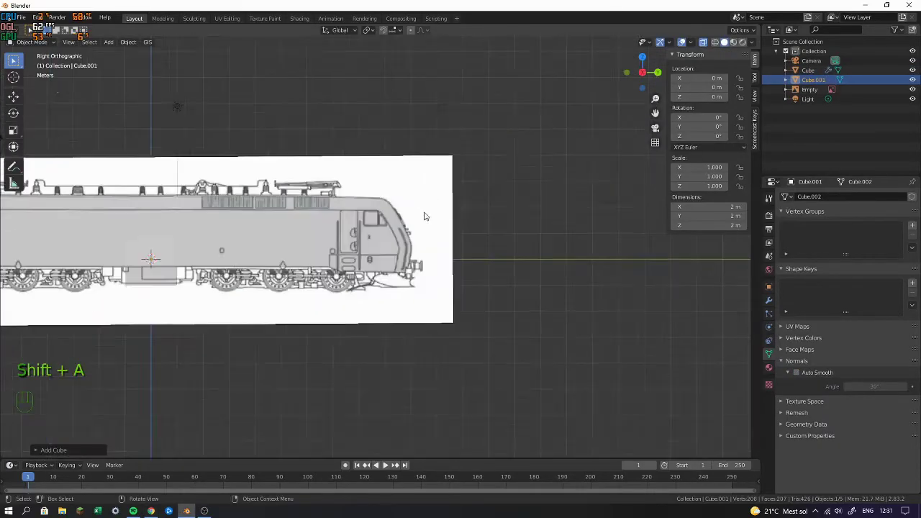
click(268, 261)
click(271, 261)
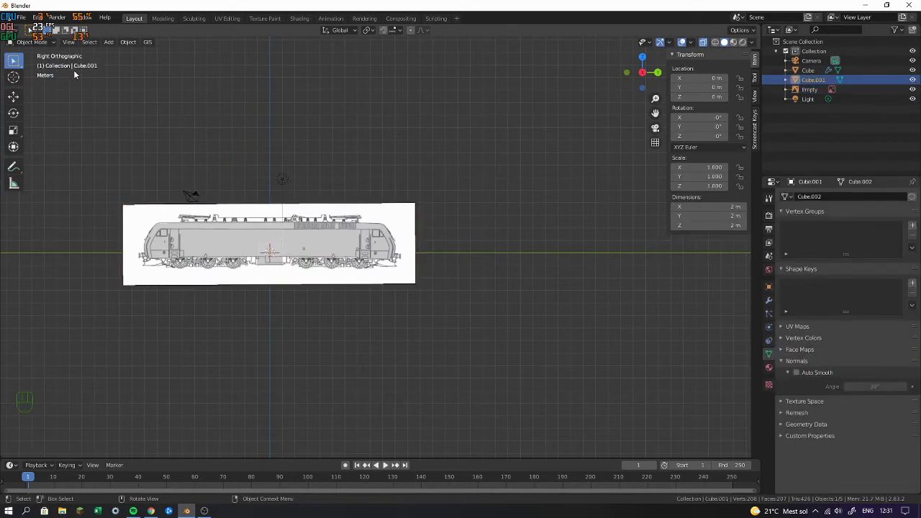
drag(305, 259, 396, 256)
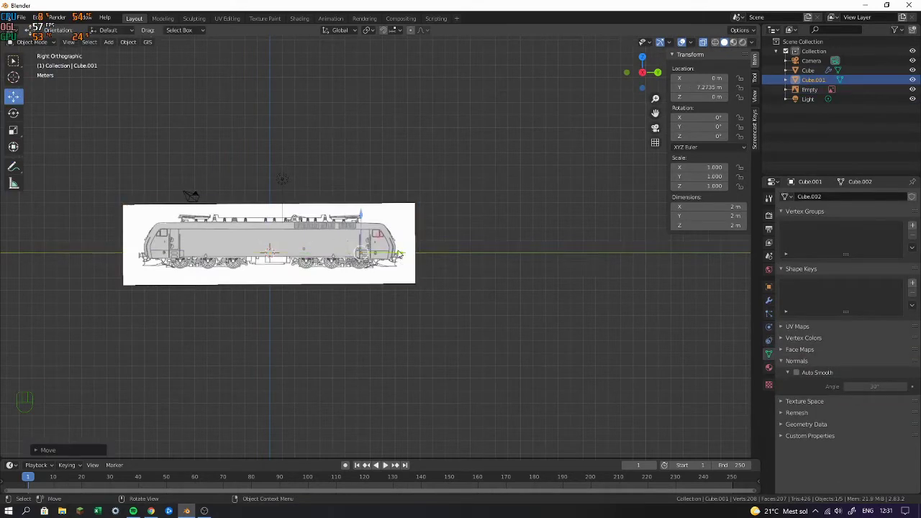
scroll(396, 256, up, 6)
key(g)
drag(358, 186, 364, 186)
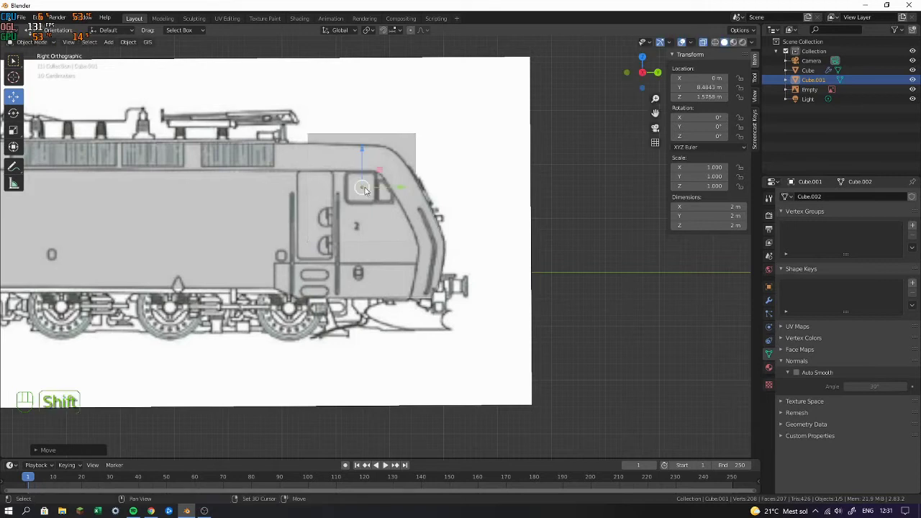
Scale the cube down to about 0.44 m to fit inside the square cab window
shift+middle_drag(367, 188, 504, 247)
scroll(554, 263, up, 8)
key(s)
click(448, 258)
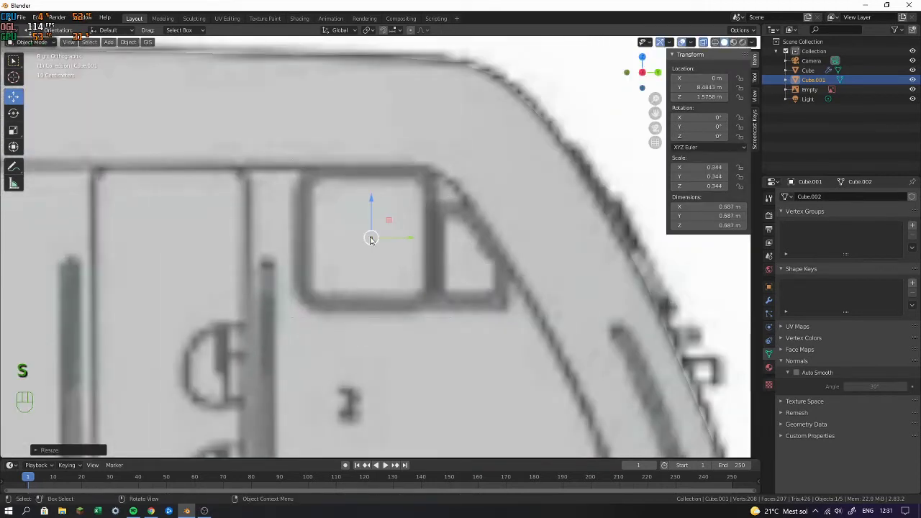
key(s)
click(382, 259)
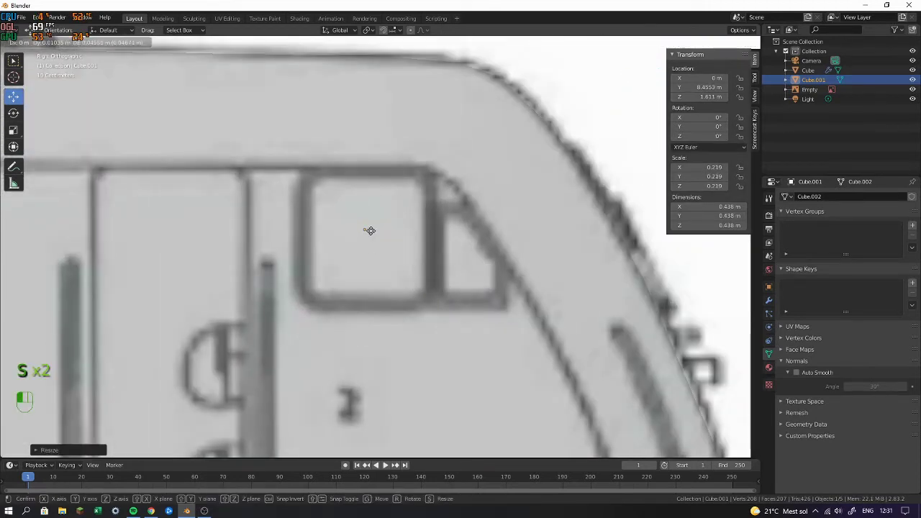
Edit the body and cube together and raise the body's edge vertices above the cab windows onto the blueprint's line
click(364, 122)
shift+click(370, 203)
key(Tab)
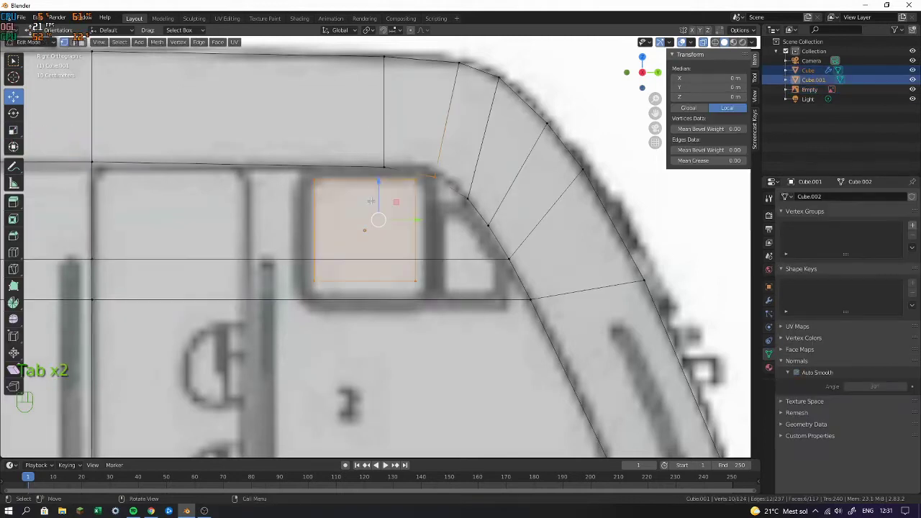
click(377, 156)
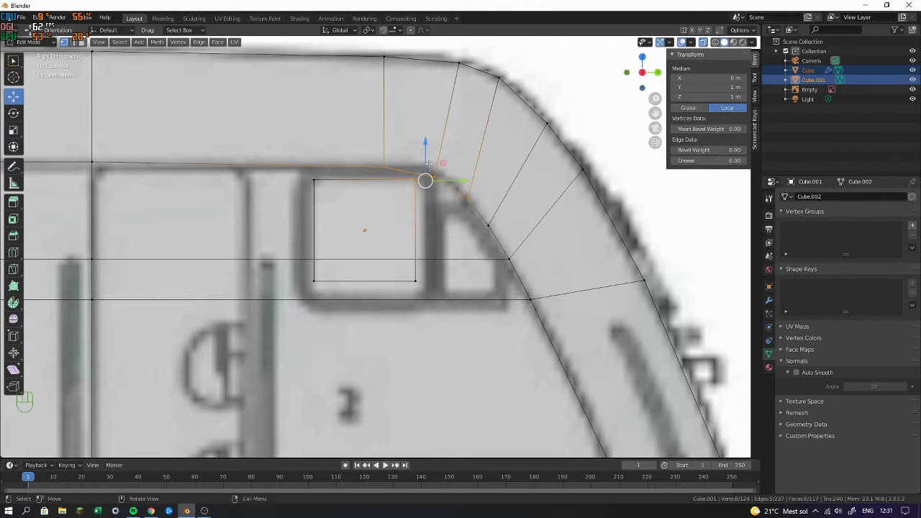
key(ctrl+z)
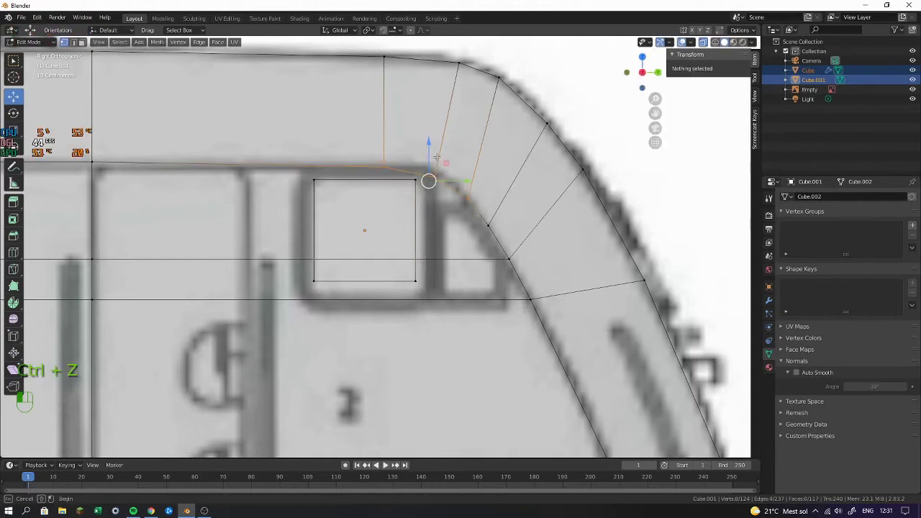
key(ctrl+z)
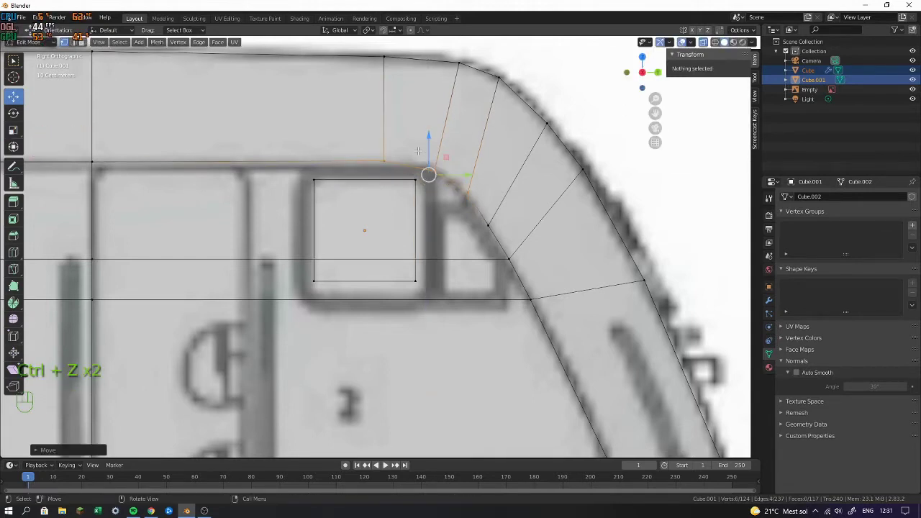
key(ctrl+z)
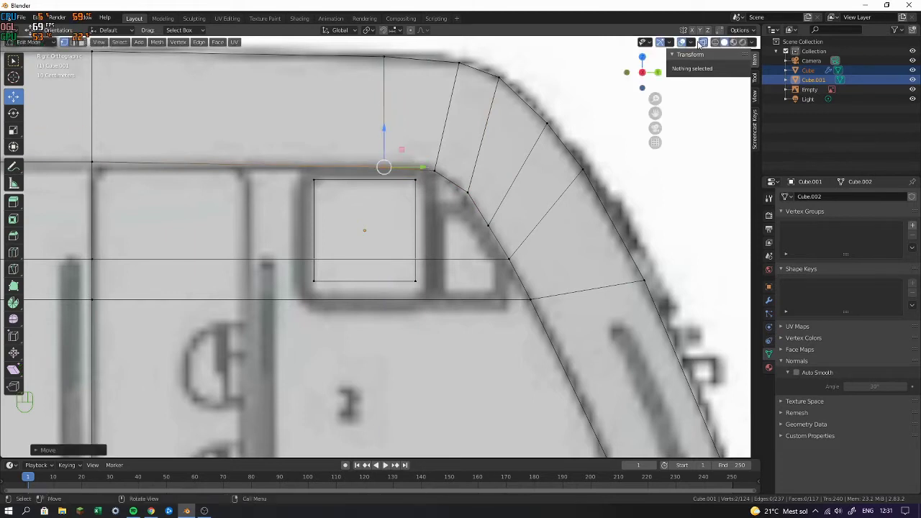
Turn off X-ray, check the shading and nudge the body's side-edge vertices at the start of the nose curve
click(704, 42)
key(Tab)
middle_drag(552, 149, 532, 154)
scroll(532, 154, down, 5)
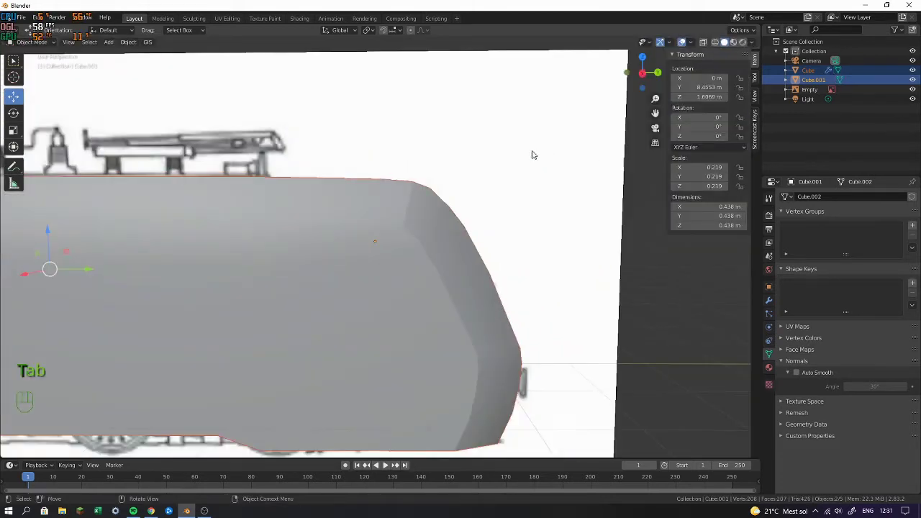
key(Tab)
click(402, 227)
middle_drag(401, 226, 420, 207)
key(Tab)
key(Tab)
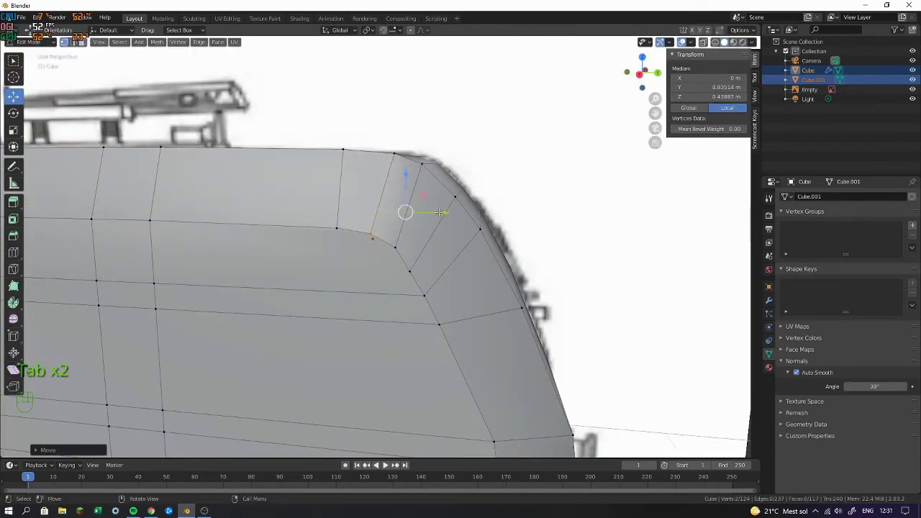
key(Tab)
Shift and enlarge the cube's mesh in the X-ray side view to match the square window's frame
key(KP_3)
click(703, 42)
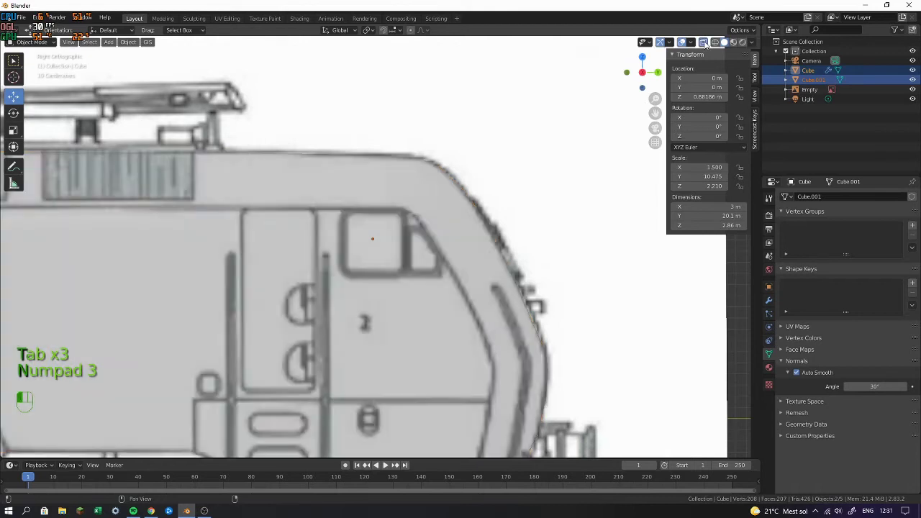
scroll(467, 251, up, 3)
key(Tab)
key(Tab)
key(Tab)
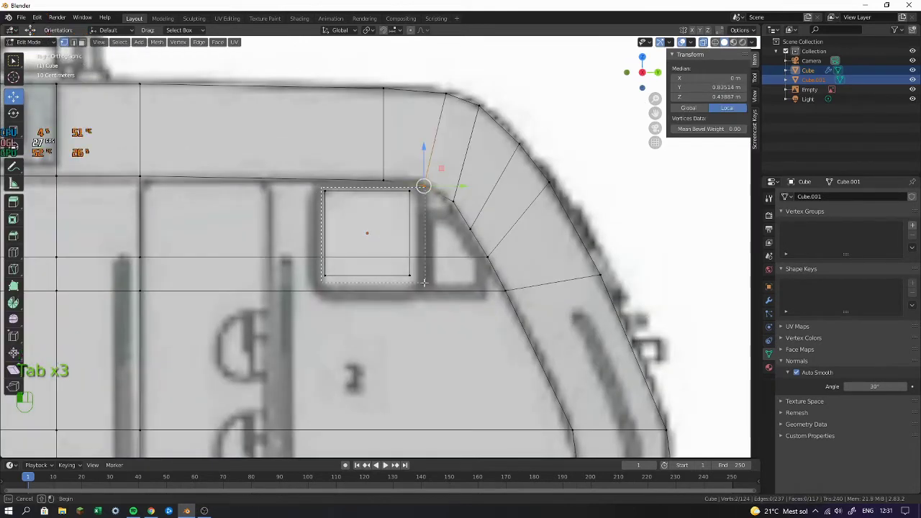
click(366, 233)
drag(367, 232, 365, 243)
key(s)
click(451, 279)
scroll(435, 165, up, 2)
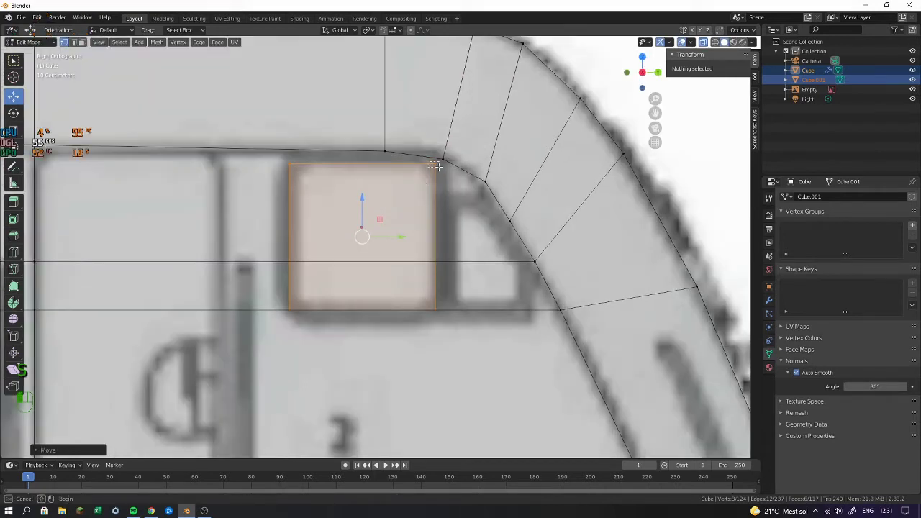
Bevel the cube's four crosswise corner edges with 3 segments to match the window's rounded corners
drag(438, 166, 441, 170)
shift+drag(281, 153, 314, 202)
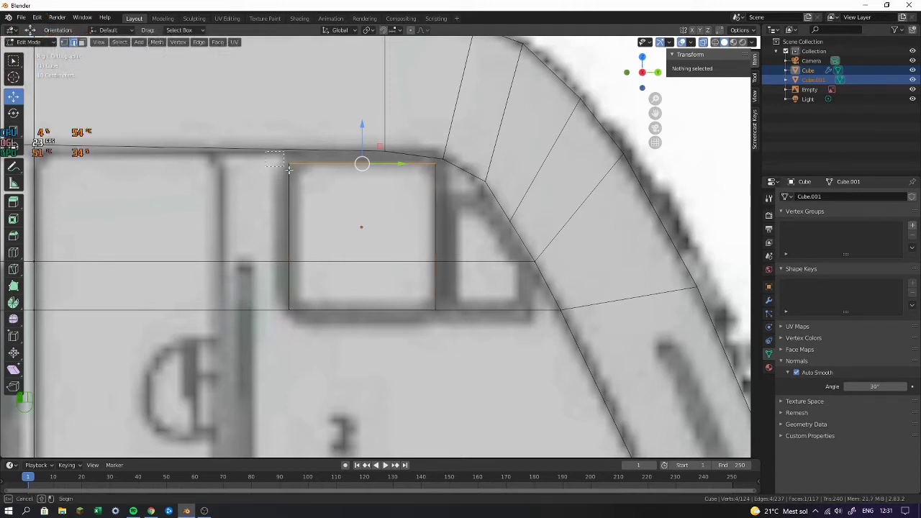
drag(275, 180, 299, 152)
shift+drag(430, 157, 436, 169)
ctrl+drag(417, 137, 427, 163)
mouse_move(448, 325)
shift+mouse_down()
mouse_move(440, 305)
mouse_move(447, 322)
shift+mouse_up()
key(ctrl+z)
key(ctrl+z)
key(Tab)
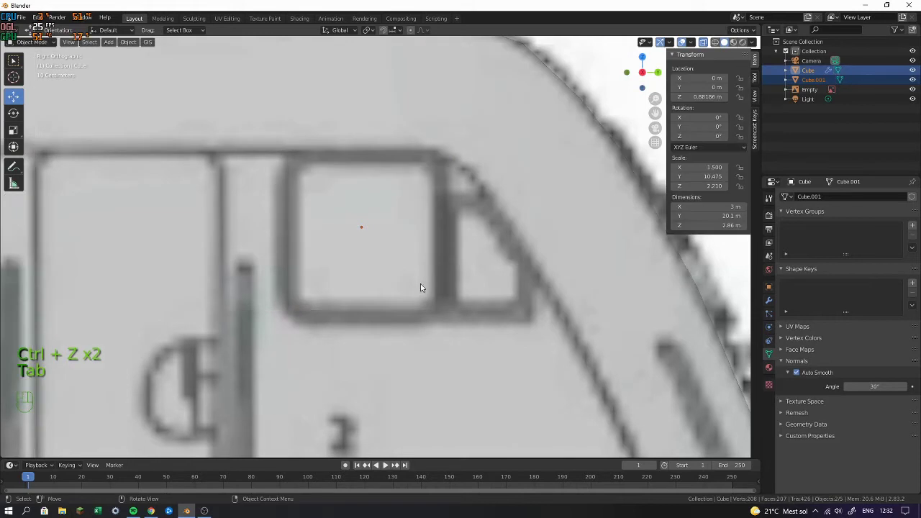
key(Tab)
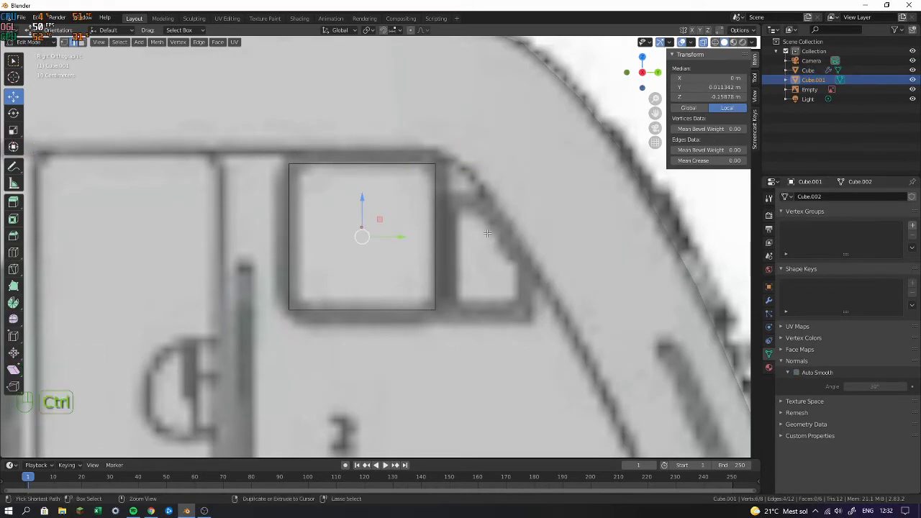
key(ctrl+b)
scroll(511, 236, up, 1)
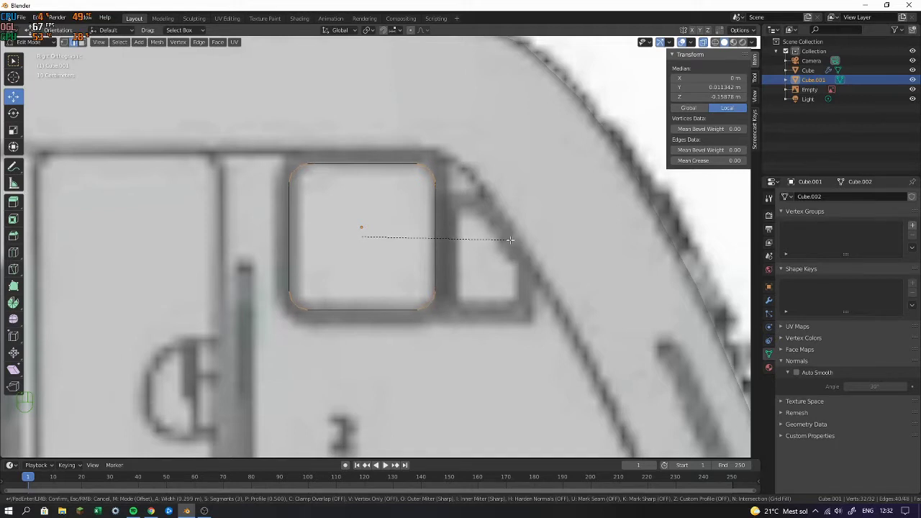
click(509, 240)
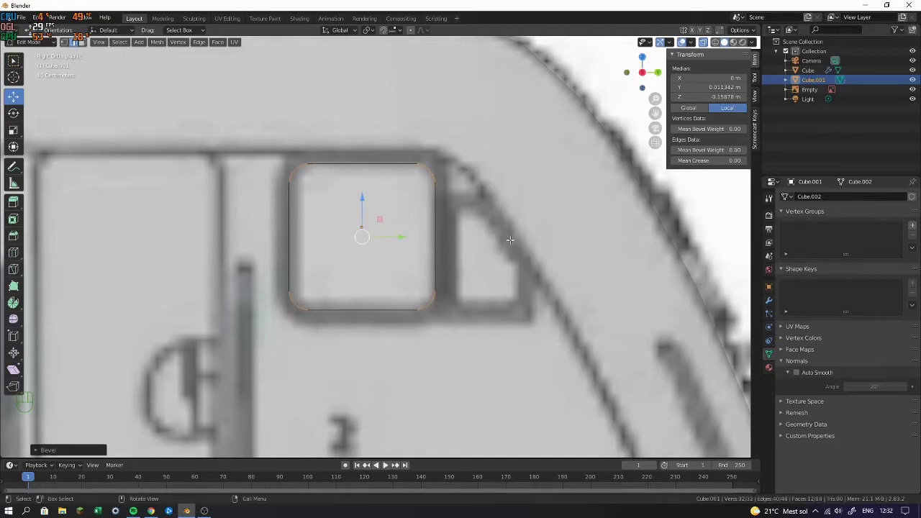
Stretch the cube along X to about 4.71 m through both sides of the cab and shade it smooth
click(703, 43)
middle_drag(518, 155, 357, 147)
scroll(410, 151, down, 7)
key(Tab)
key(s)
key(x)
click(736, 290)
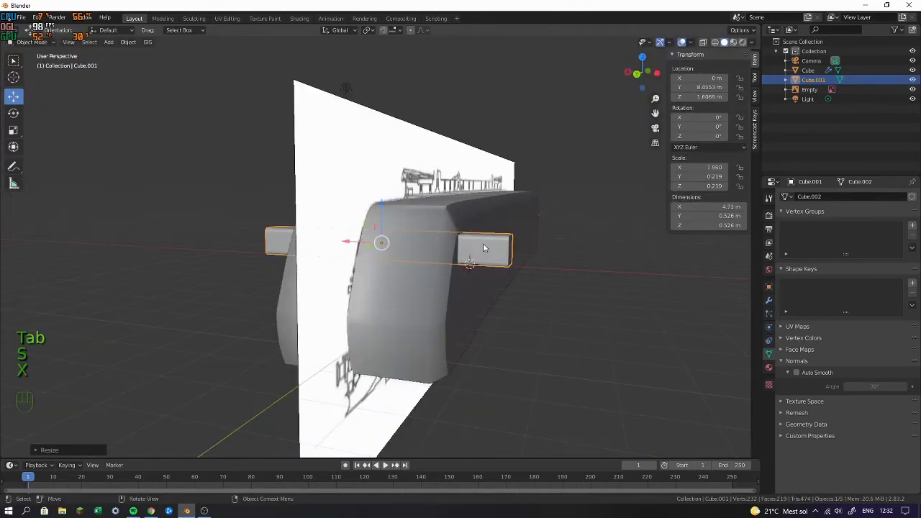
scroll(431, 259, up, 5)
right_click(379, 265)
click(378, 265)
scroll(408, 287, up, 3)
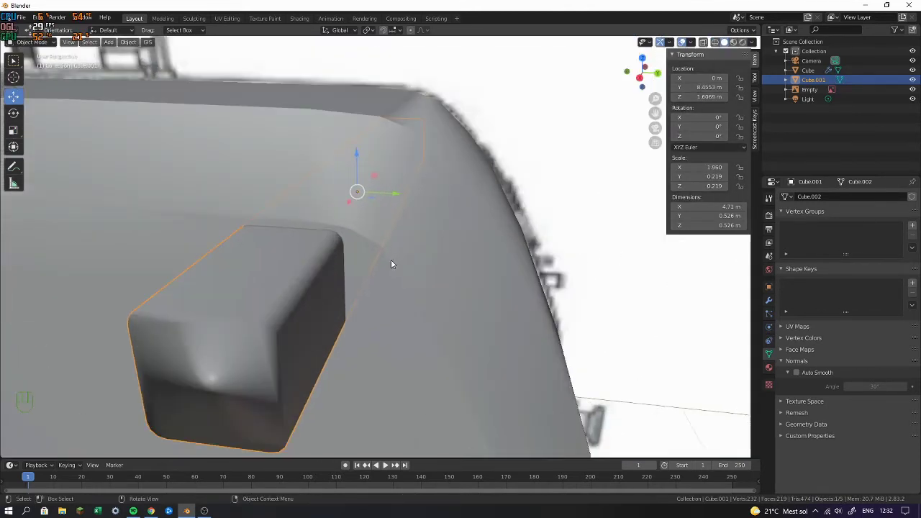
Add a Boolean Difference modifier to the body using Cube.001 as the cutter and apply it
click(395, 259)
scroll(409, 206, down, 6)
middle_drag(388, 210, 317, 223)
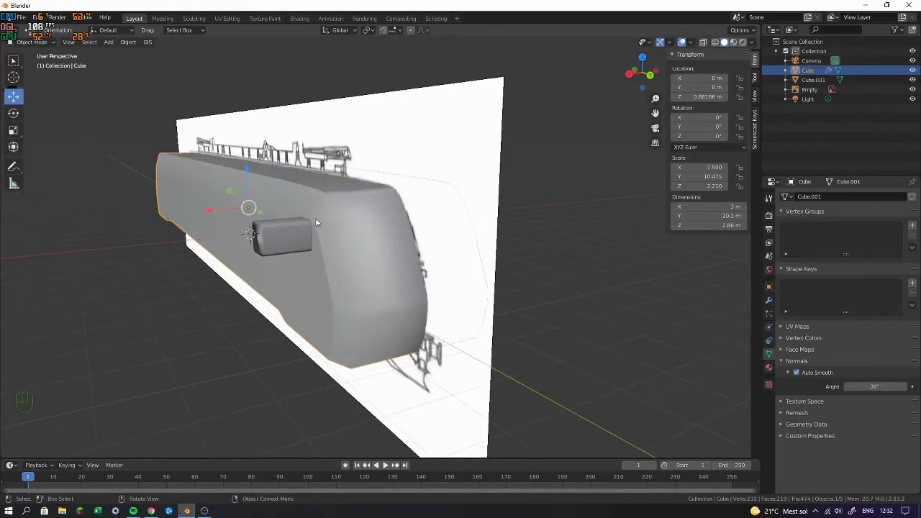
click(768, 302)
click(810, 198)
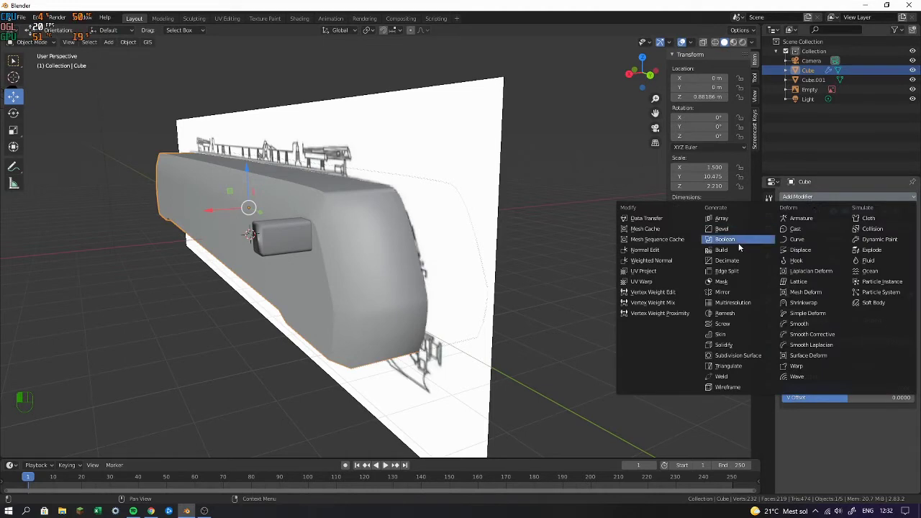
click(738, 244)
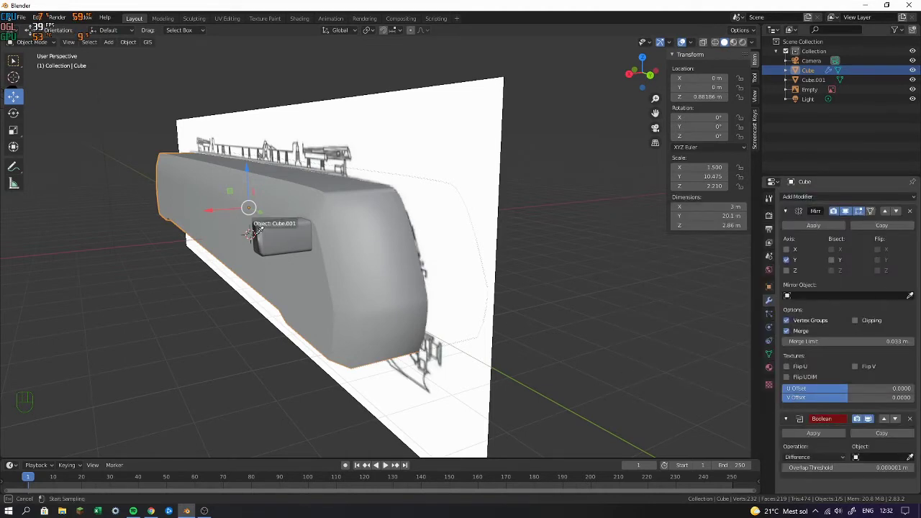
click(250, 234)
click(829, 433)
Hide the cutter cube to expose the window opening in the cab side
click(268, 237)
scroll(372, 237, up, 3)
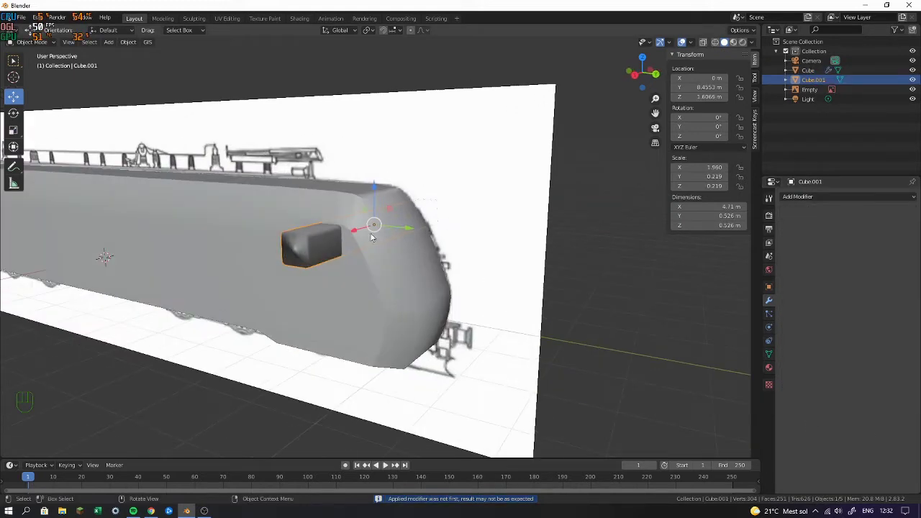
click(913, 80)
scroll(487, 179, up, 5)
middle_drag(434, 183, 448, 197)
scroll(440, 209, up, 4)
Select the inner tunnel faces between the two window openings in face mode and delete them
click(440, 208)
key(Tab)
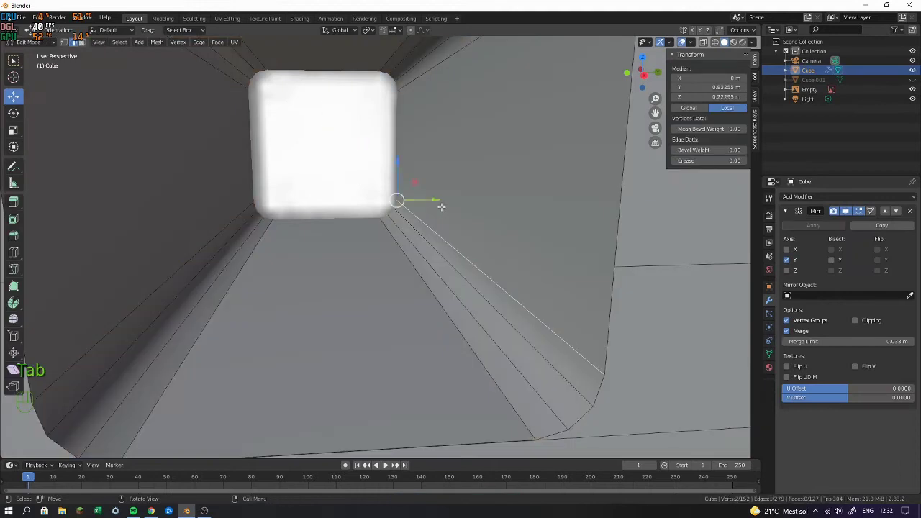
click(82, 42)
drag(174, 156, 342, 282)
shift+drag(396, 174, 450, 240)
shift+middle_drag(455, 209, 471, 238)
shift+middle_drag(354, 187, 372, 243)
shift+drag(236, 183, 591, 260)
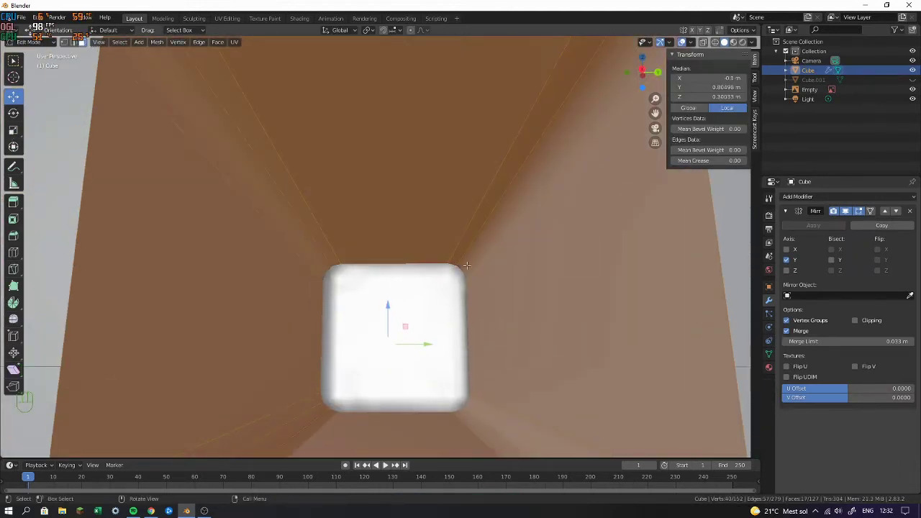
key(Delete)
click(409, 297)
middle_drag(408, 297, 525, 254)
key(ctrl+z)
key(Delete)
click(440, 321)
Inspect the window openings on both cab sides from several views in Object Mode, including with X-ray on
scroll(439, 321, down, 2)
shift+middle_drag(424, 302, 468, 241)
scroll(403, 257, up, 2)
scroll(331, 239, down, 3)
middle_drag(331, 239, 390, 190)
key(Tab)
scroll(380, 220, down, 2)
middle_drag(390, 191, 340, 189)
key(KP_3)
key(KP_1)
key(KP_9)
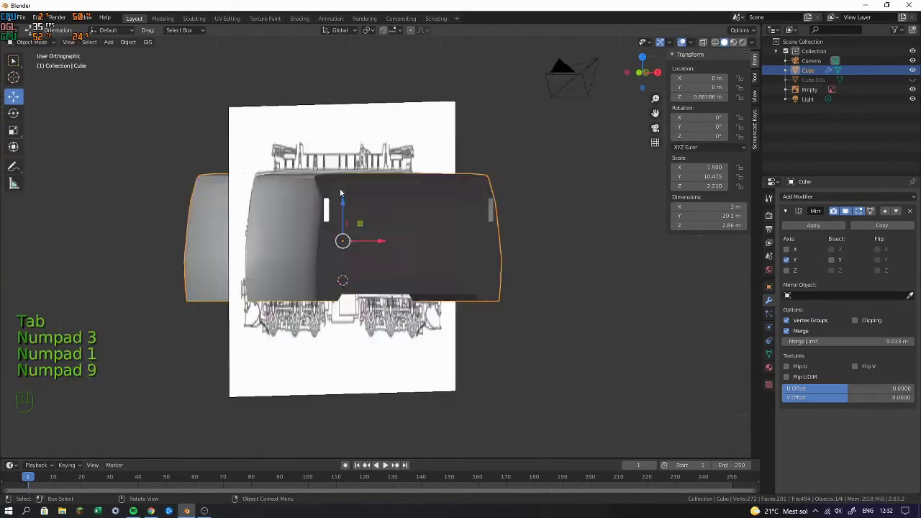
click(703, 43)
middle_drag(467, 190, 353, 238)
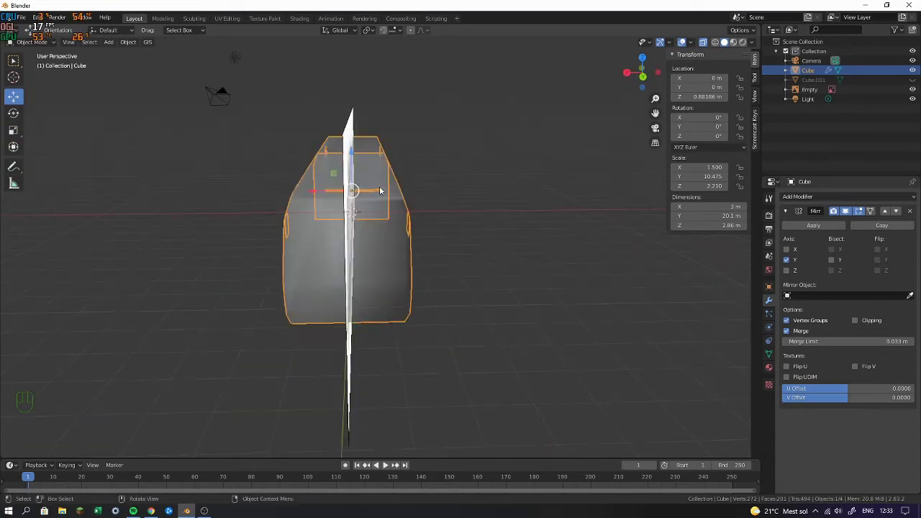
Switch to the browser and study the windscreen shape and placement in the Litra EG reference photos
middle_drag(379, 191, 471, 174)
key(alt+Tab)
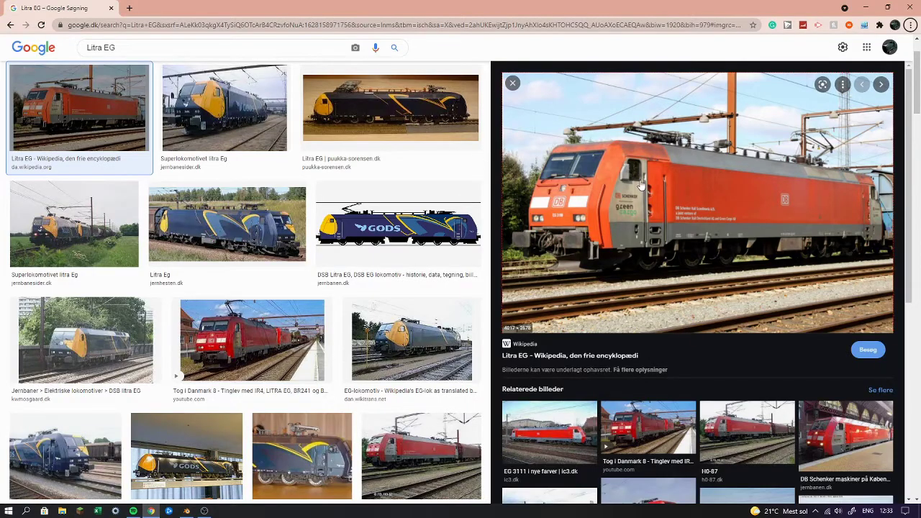
mouse_move(641, 186)
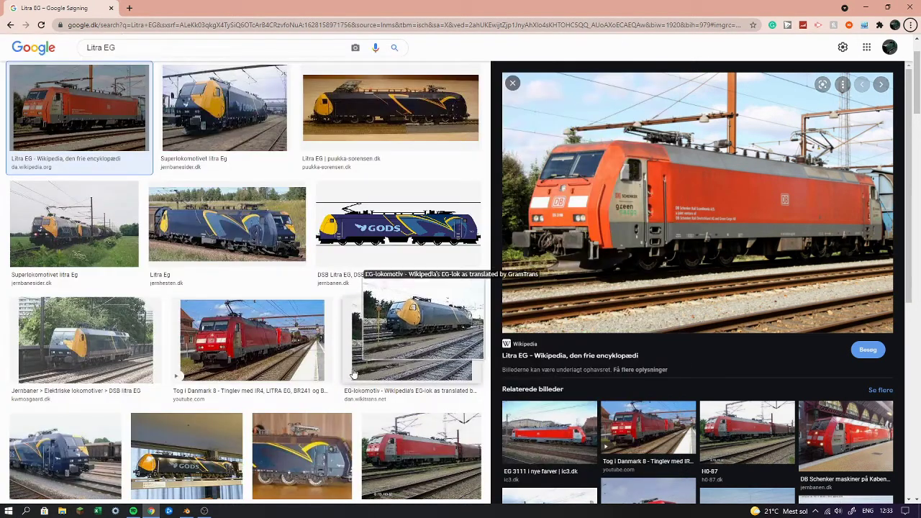
mouse_move(281, 337)
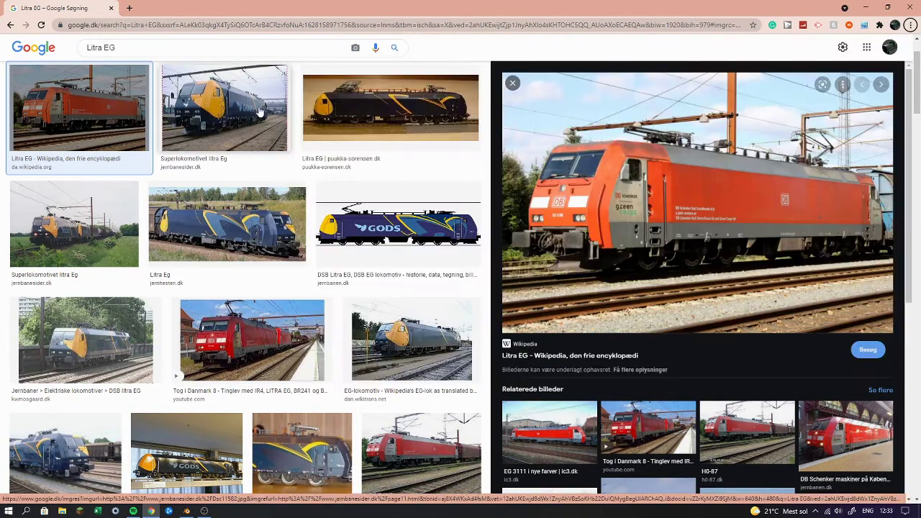
mouse_move(274, 115)
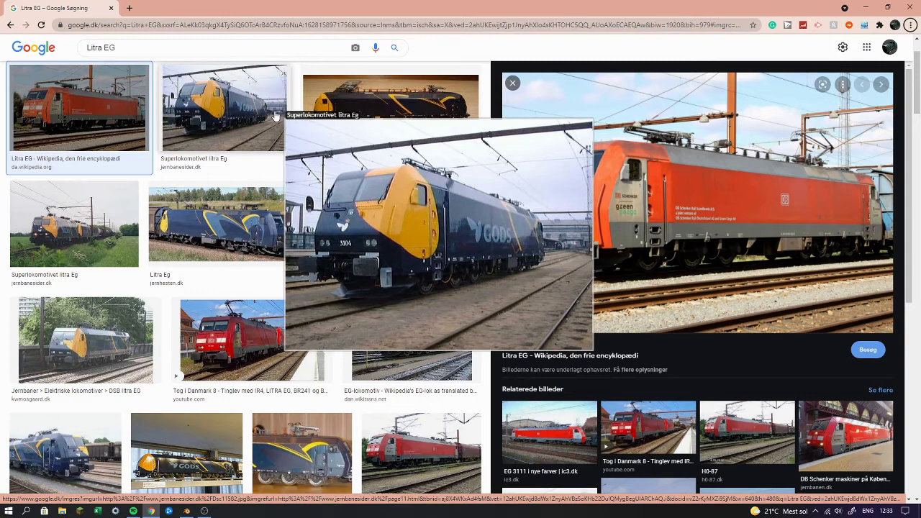
mouse_move(102, 189)
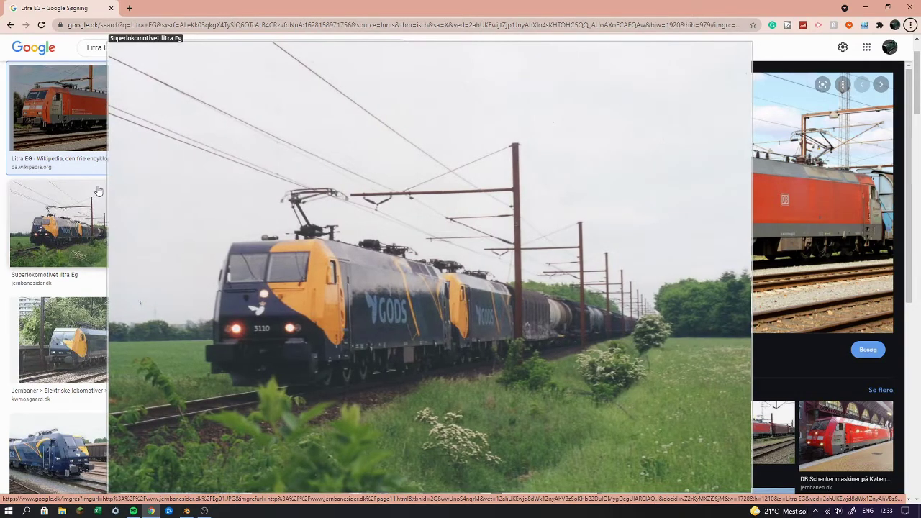
key(alt+Tab)
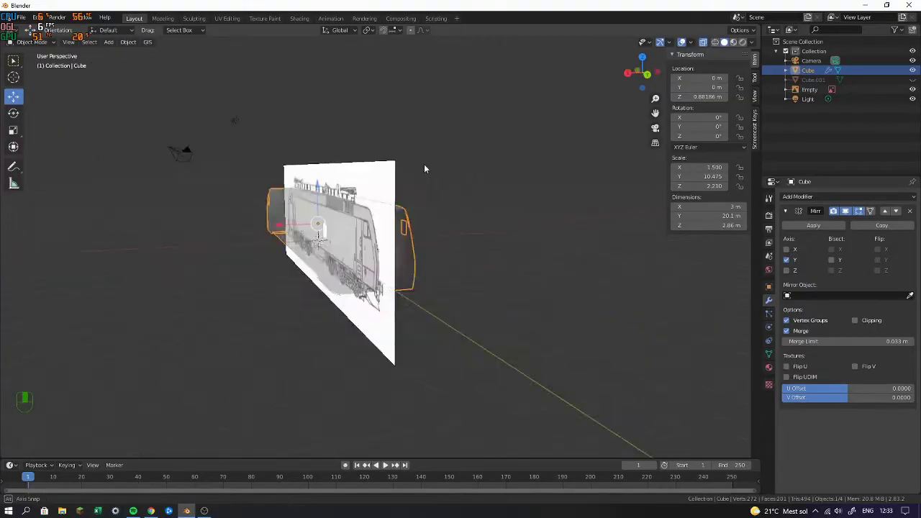
Back in Blender, add a cube in the back view and raise it to windscreen height, about 1.489 m on Z
key(KP_3)
key(KP_1)
key(KP_9)
key(shift+a)
mouse_move(377, 144)
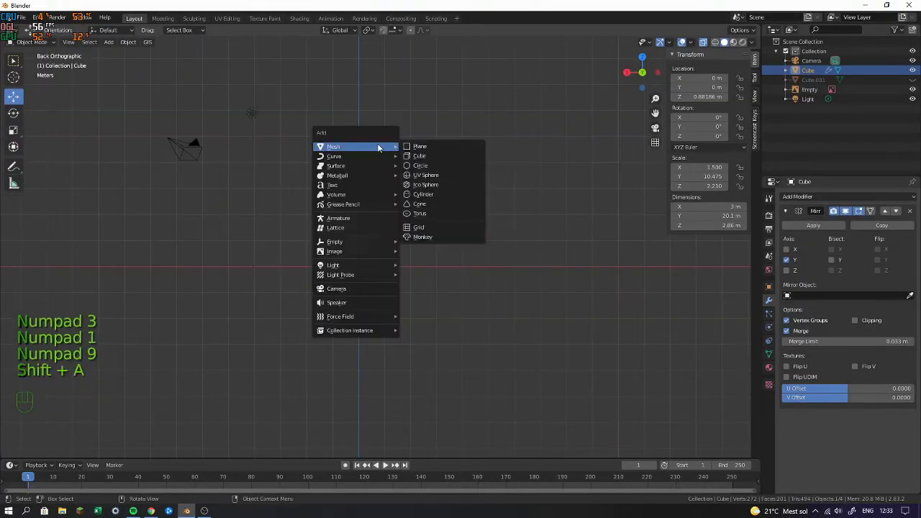
click(428, 160)
scroll(410, 288, up, 6)
drag(335, 274, 326, 165)
scroll(551, 235, down, 4)
Move the new cube along Y to the cab nose, at about 10.235 m, then flatten its mesh on Z and shift it into the nose
key(alt+Tab)
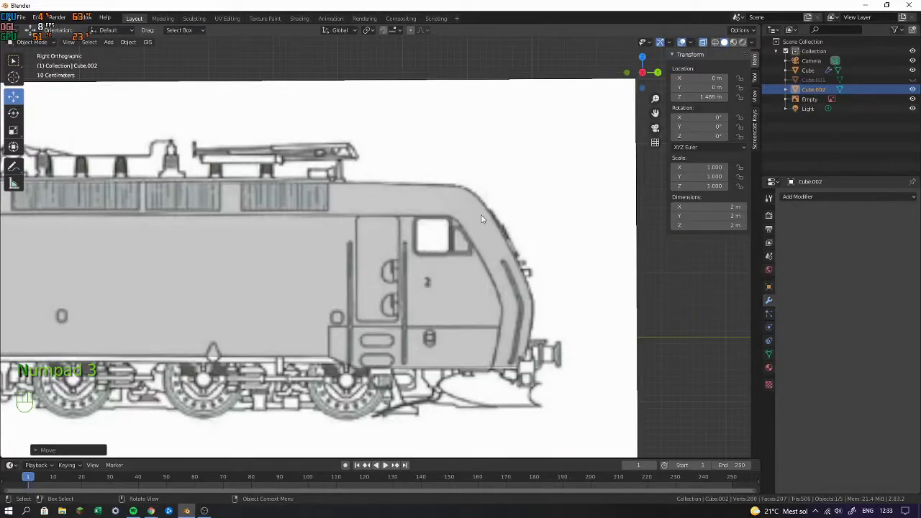
shift+middle_drag(389, 220, 329, 209)
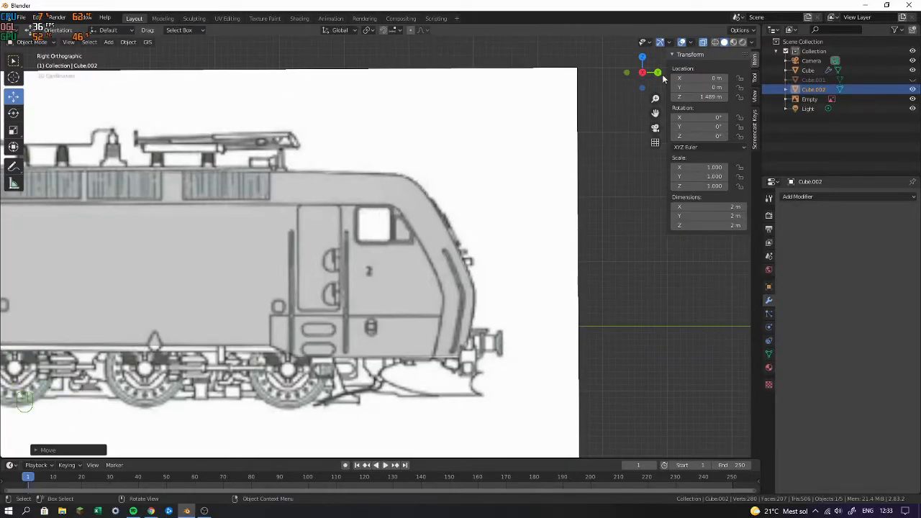
scroll(374, 192, down, 6)
key(Tab)
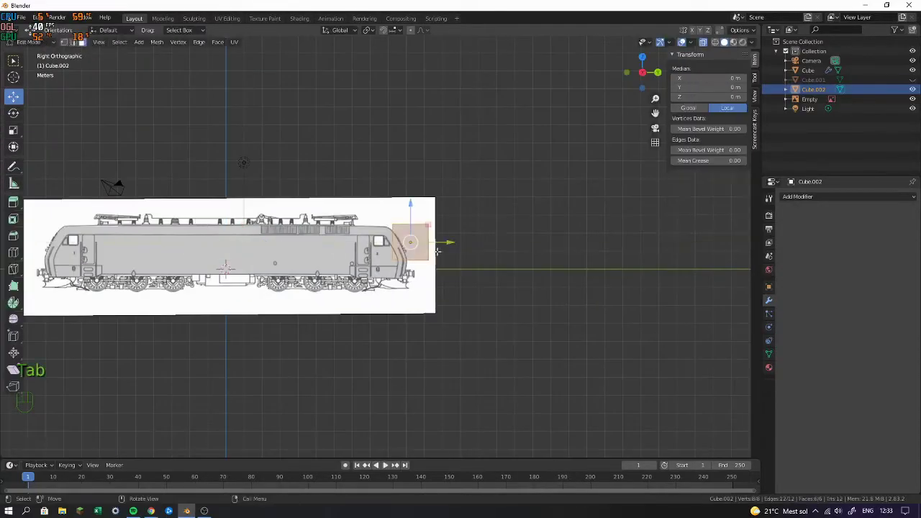
scroll(393, 246, up, 8)
key(s)
key(z)
click(563, 233)
drag(547, 228, 483, 230)
Check the windscreen proportions in the reference photo and rescale the cutter mesh on Z to match
key(alt+Tab)
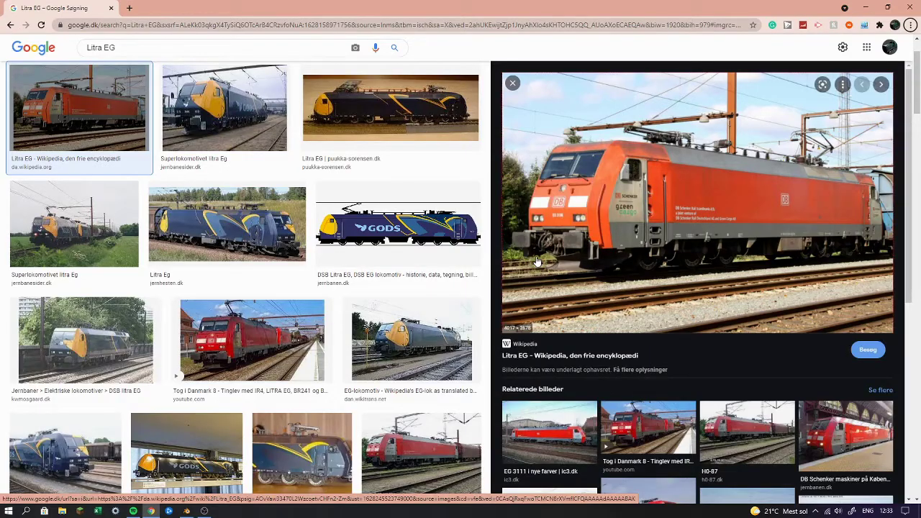
key(alt+Tab)
key(s)
key(z)
click(527, 249)
Align the cutter's lower face with the side window's bottom edge and nudge its upper face up, making it about 0.721 m tall
key(alt+Tab)
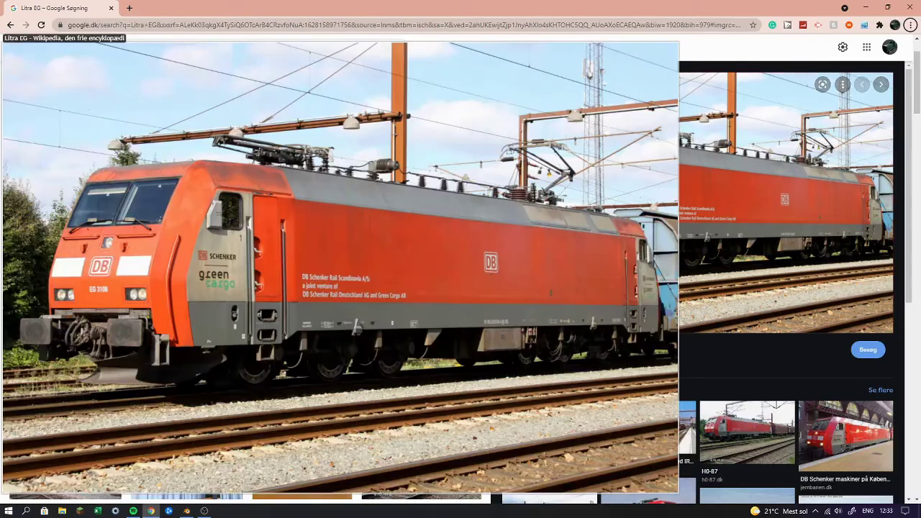
mouse_move(348, 375)
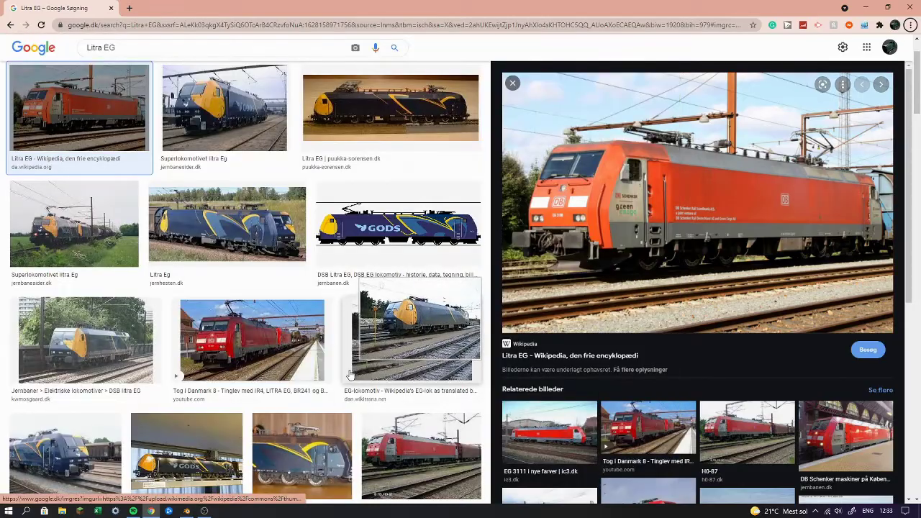
key(alt+Tab)
drag(269, 261, 669, 323)
drag(475, 239, 480, 208)
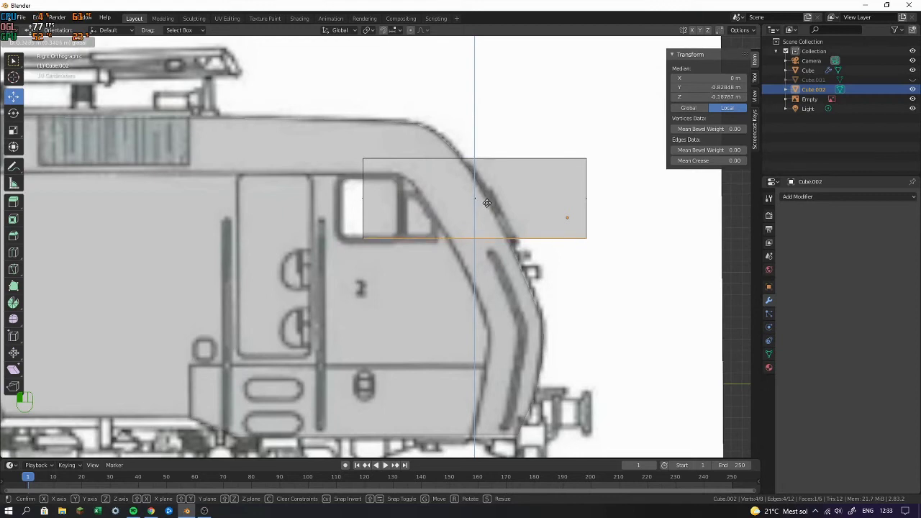
key(alt+Tab)
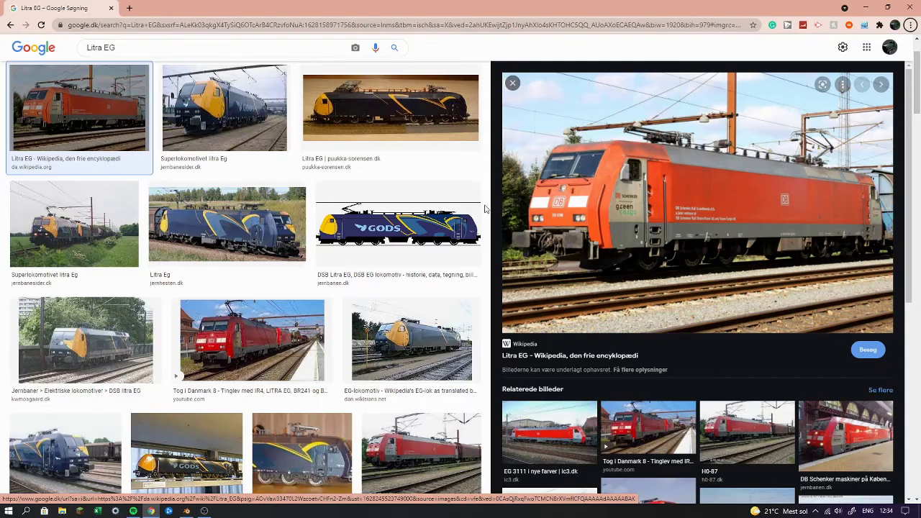
key(alt+Tab)
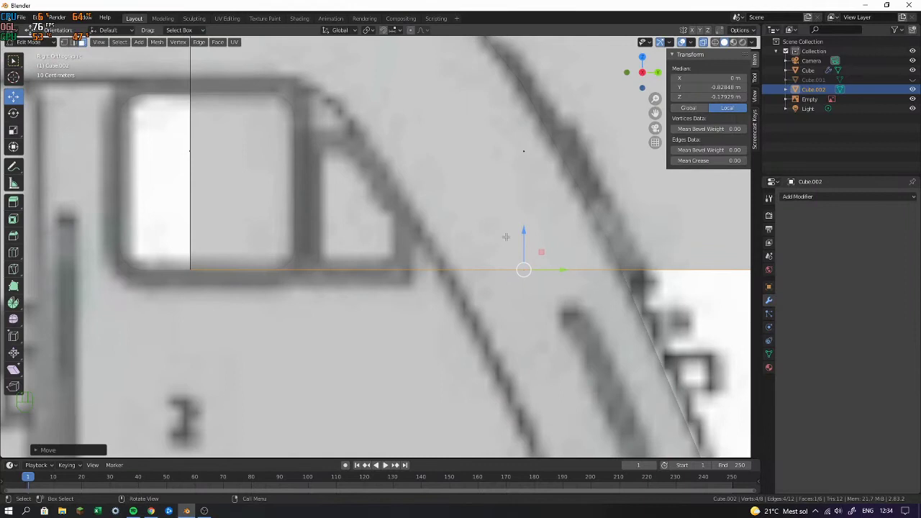
scroll(526, 236, down, 2)
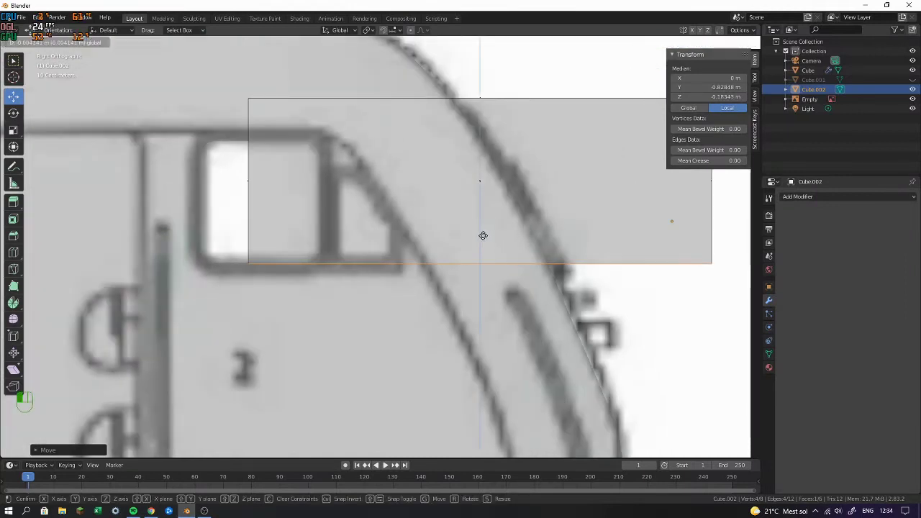
scroll(292, 136, down, 3)
click(569, 163)
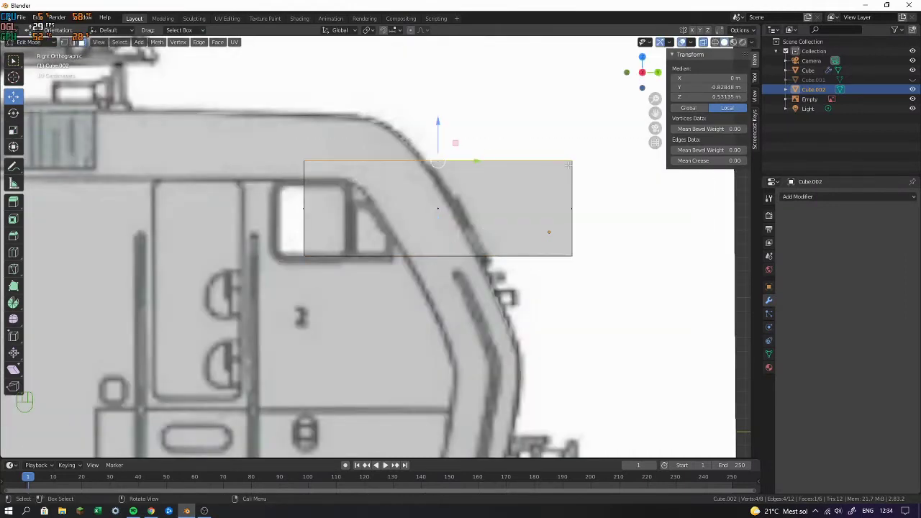
drag(436, 125, 438, 123)
key(Tab)
Scale the windscreen cutter along X to about 1.03 m wide, judging it against the nose in the back view
middle_drag(492, 134, 406, 156)
key(s)
key(x)
click(491, 205)
key(KP_3)
key(KP_6)
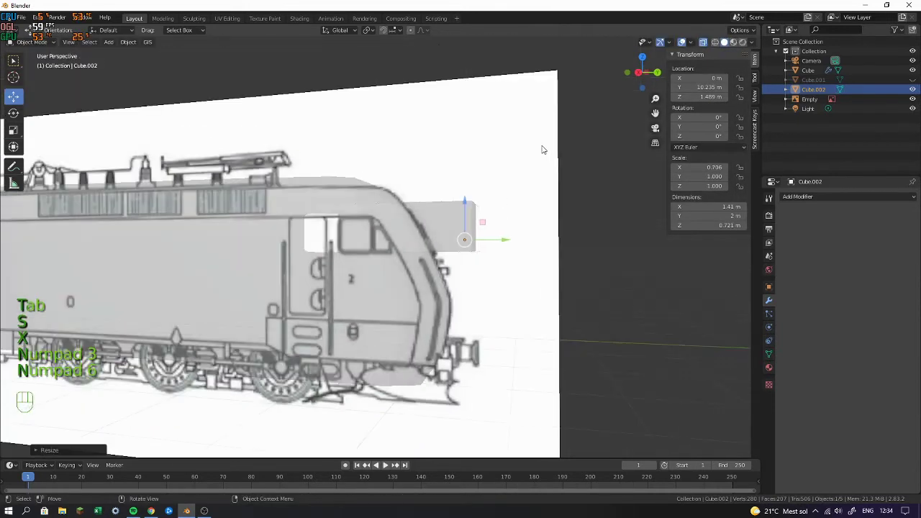
key(KP_3)
key(KP_1)
key(KP_9)
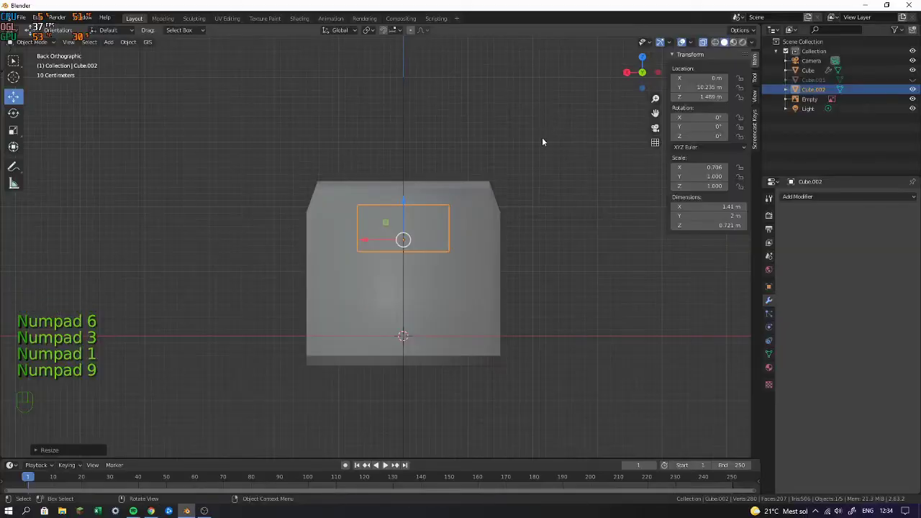
scroll(544, 246, up, 4)
key(s)
key(x)
click(529, 241)
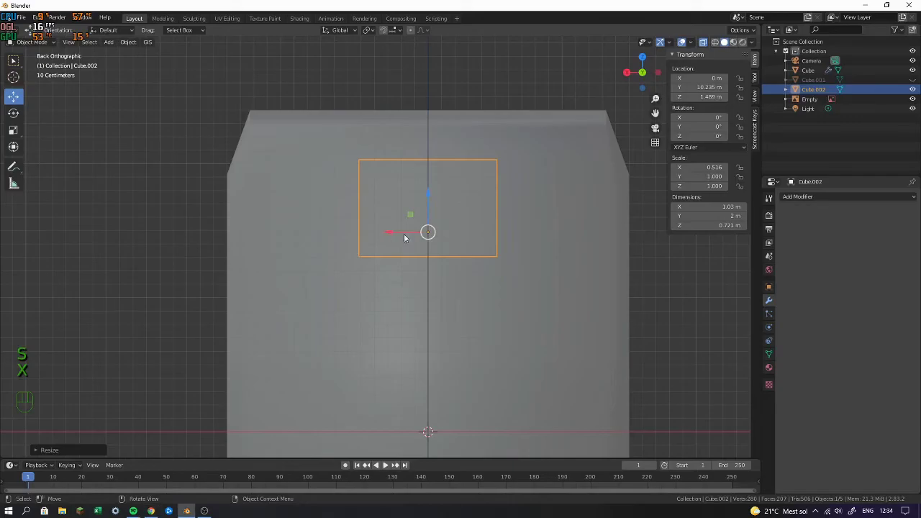
Move the cutter along X to one half of the nose, at about 0.719 m, and narrow it to about 0.846 m
key(g)
key(x)
click(338, 231)
key(s)
key(x)
click(420, 243)
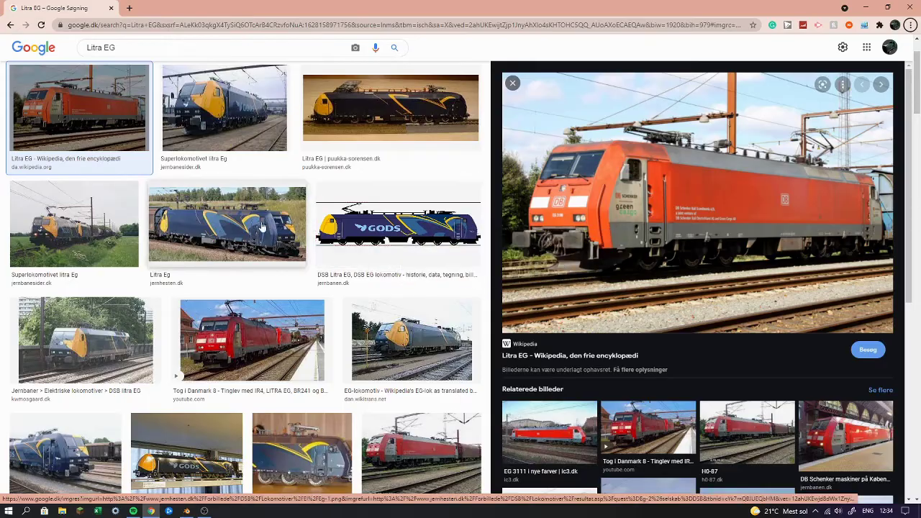
scroll(354, 235, down, 2)
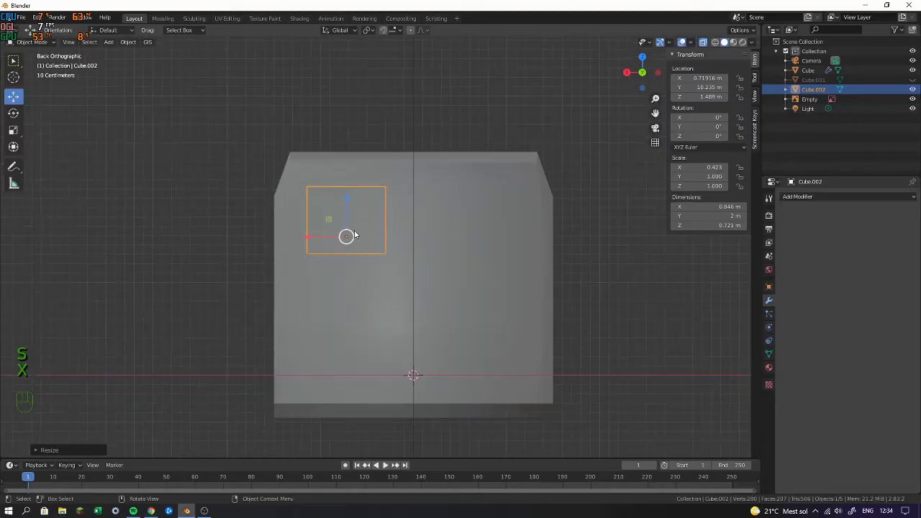
scroll(354, 235, down, 3)
scroll(446, 236, up, 2)
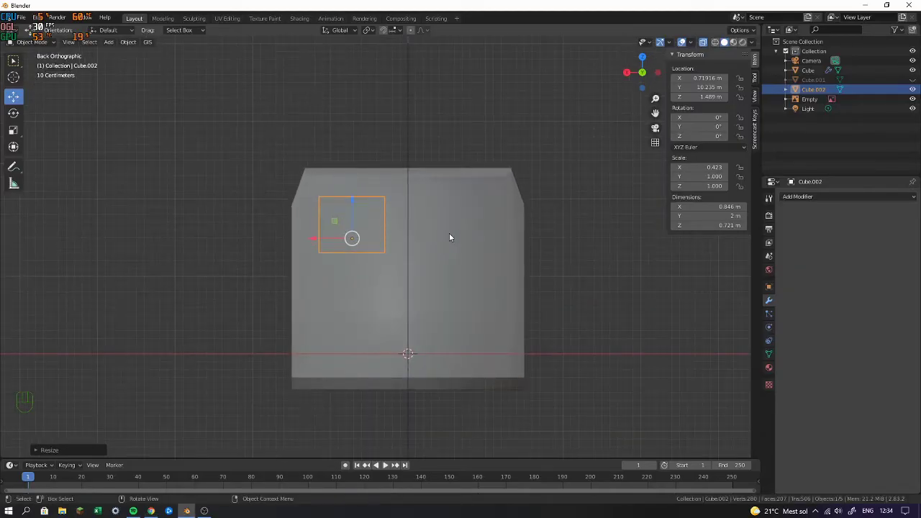
Shift the cutter along X to about 0.688 m and widen it to about 0.925 m
key(g)
key(x)
click(438, 241)
key(s)
key(x)
click(452, 250)
After checking the reference photo, select the body's inner edge lines on both sides in edge mode and scale them along X by about 0.93
key(alt+Tab)
drag(450, 251, 268, 238)
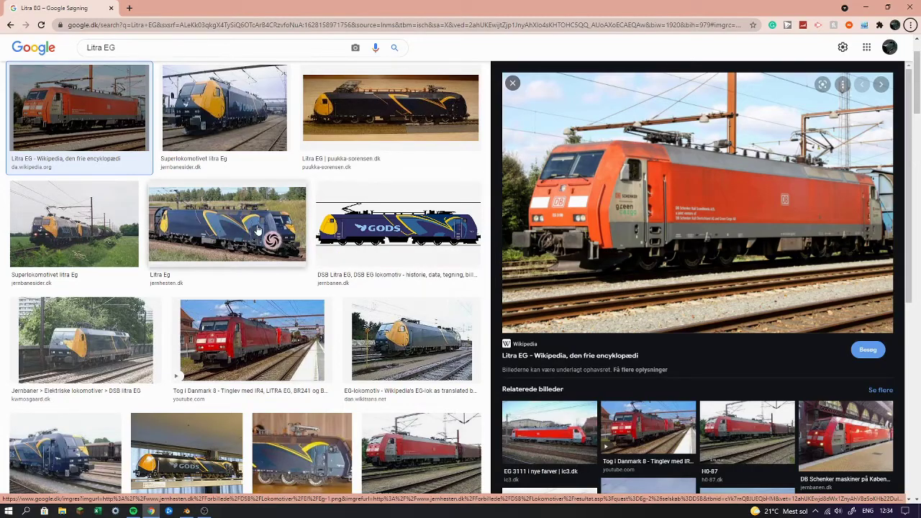
mouse_move(241, 129)
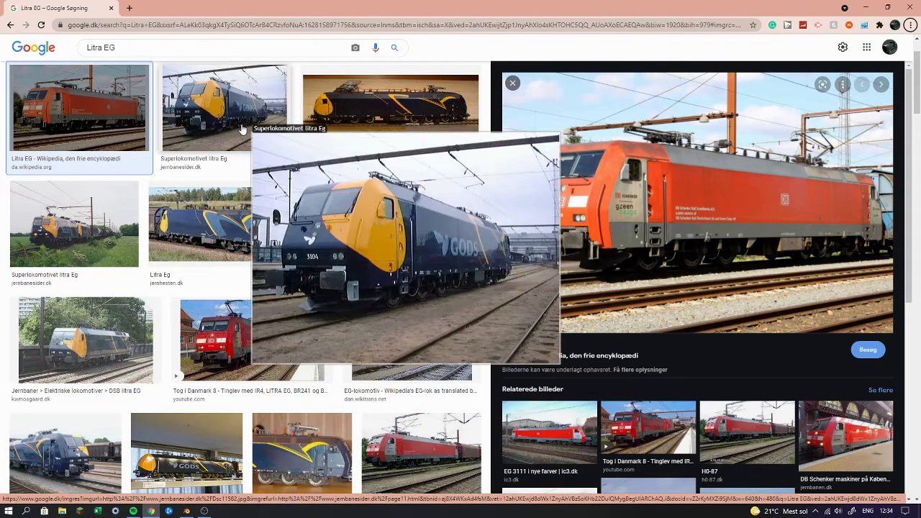
key(alt+Tab)
click(312, 205)
key(Tab)
click(81, 42)
drag(307, 151, 326, 418)
shift+drag(477, 153, 518, 420)
key(s)
key(x)
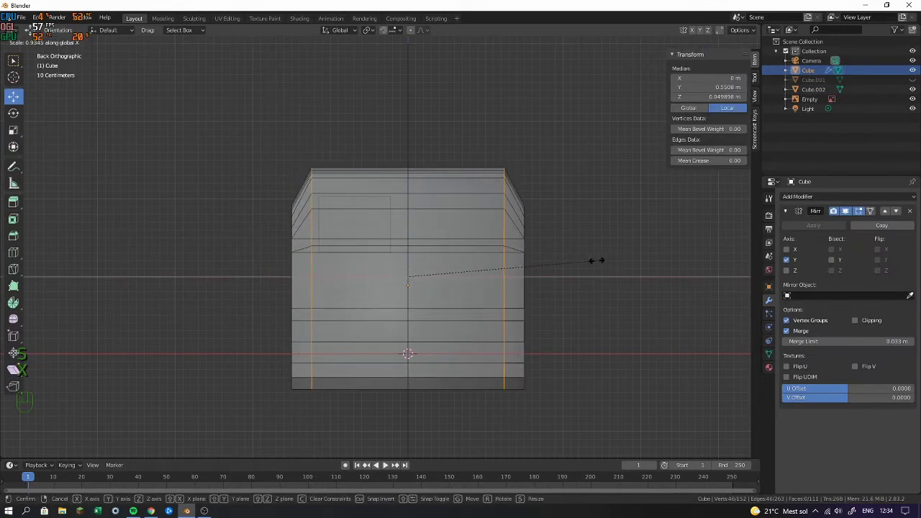
click(594, 260)
key(Tab)
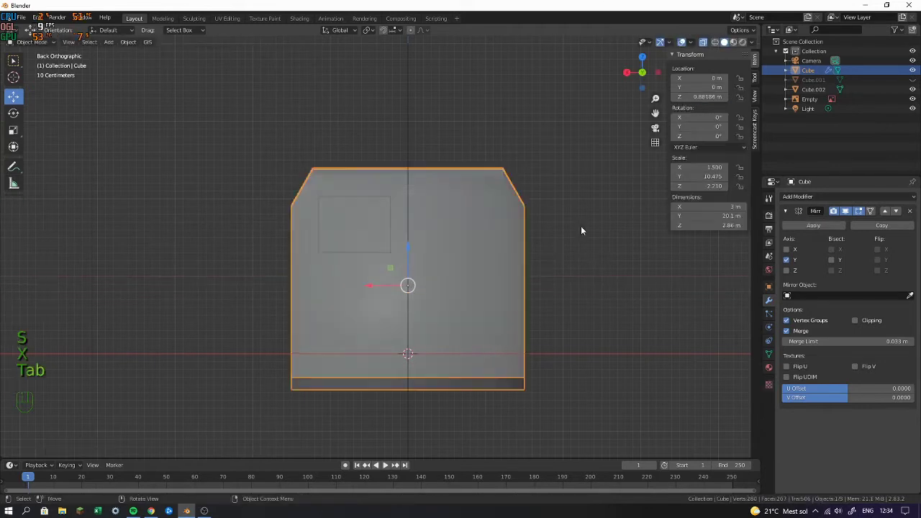
Select the windscreen cutter and raise it slightly to about 1.51 m on Z
key(Tab)
key(Tab)
click(335, 206)
scroll(402, 225, up, 1)
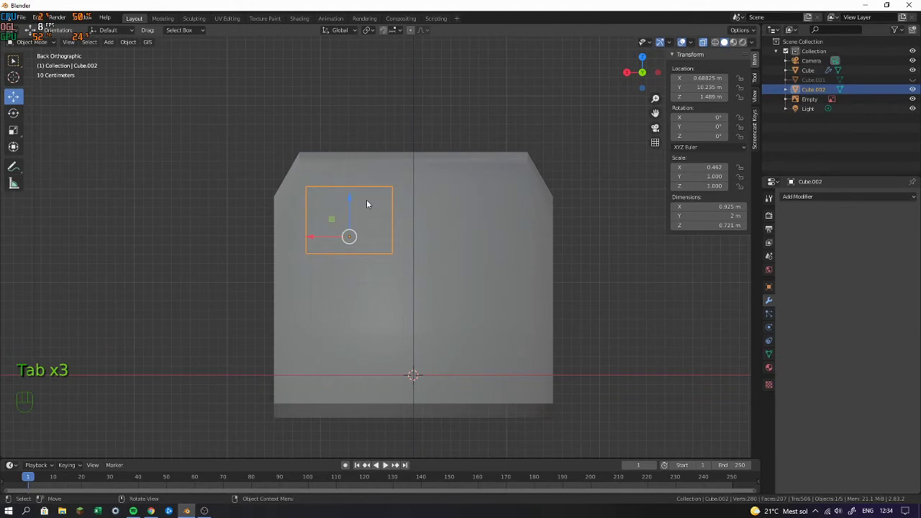
drag(352, 207, 354, 204)
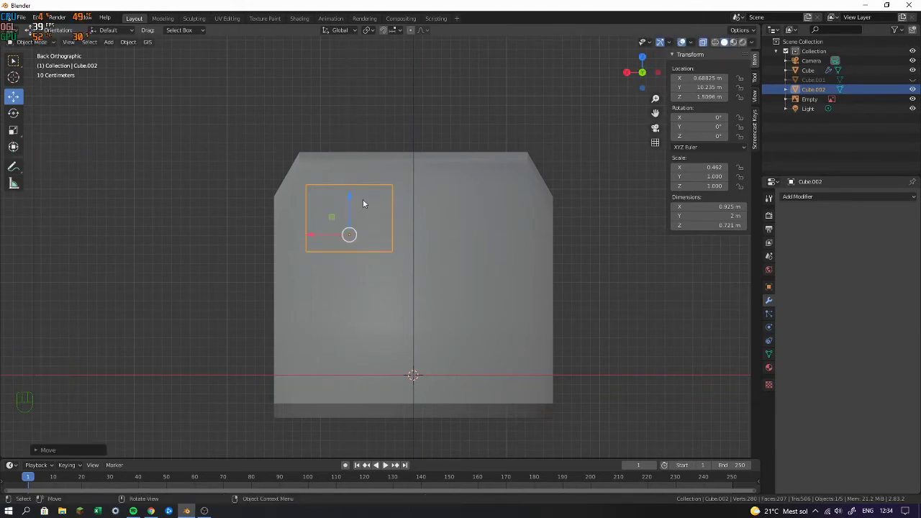
Move the cutter's inner side close to the body's centre line and its outer side slightly inward, making it about 1.05 m wide
key(Tab)
drag(380, 175, 407, 263)
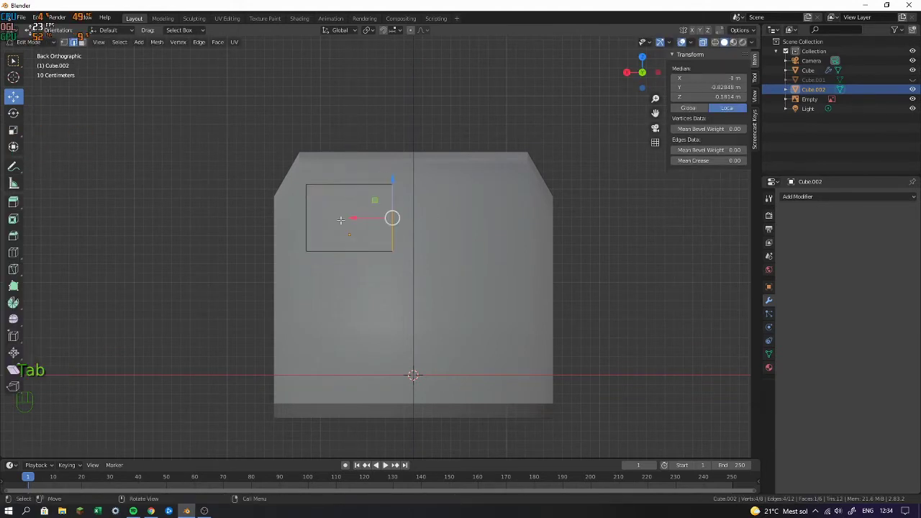
drag(364, 220, 373, 220)
click(373, 220)
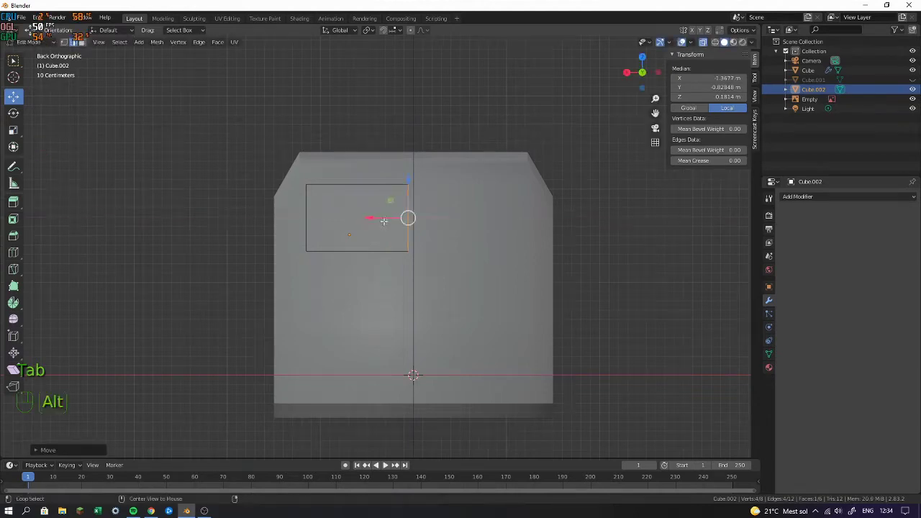
key(alt+Tab)
key(alt+Tab)
drag(294, 173, 342, 234)
drag(255, 156, 363, 285)
key(Tab)
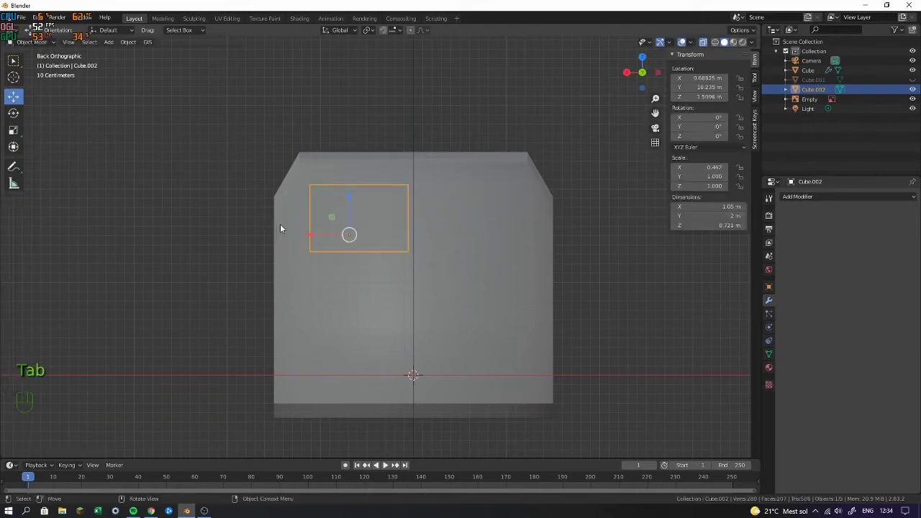
Compare the cutter's position on the nose with the windscreen in the enlarged Superlokomotivet Litra EG photo
key(alt+Tab)
mouse_move(241, 136)
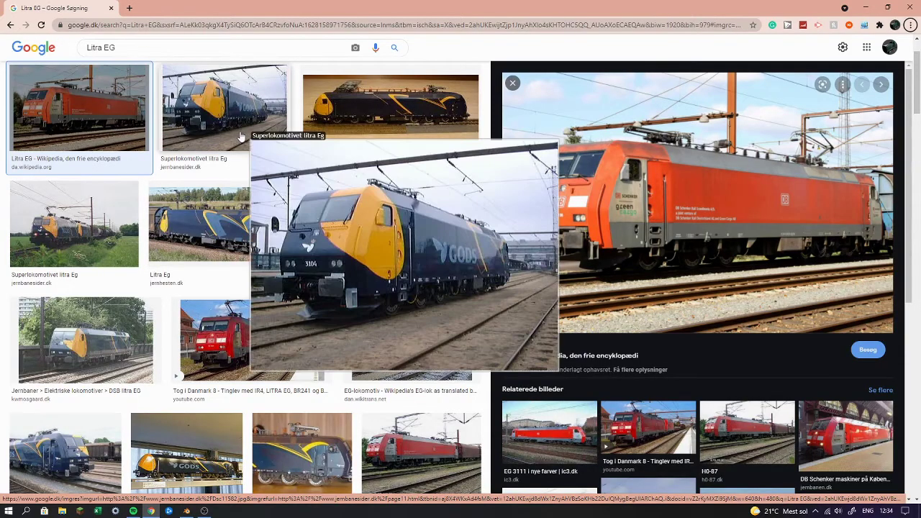
key(alt+Tab)
shift+click(434, 236)
key(alt+Tab)
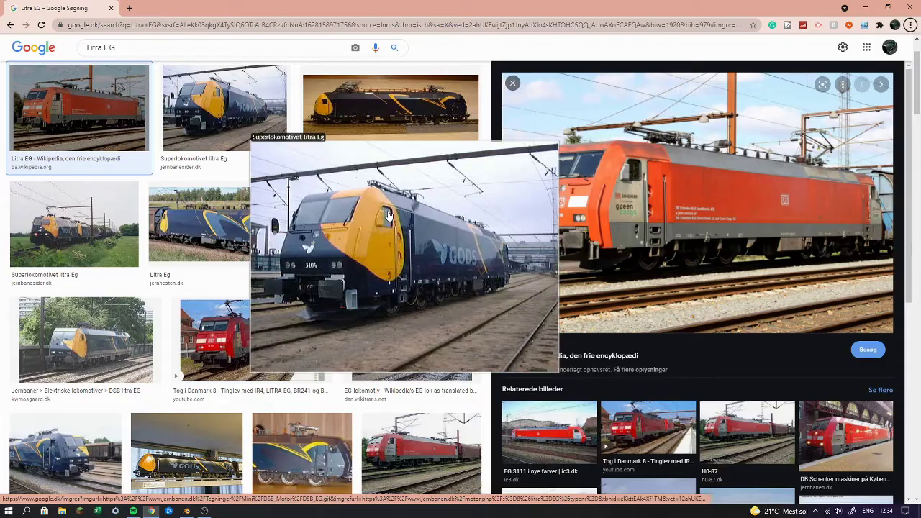
Select the windscreen cutter and compare its shape with the windscreen in the enlarged Wikipedia Litra EG photo
key(alt+Tab)
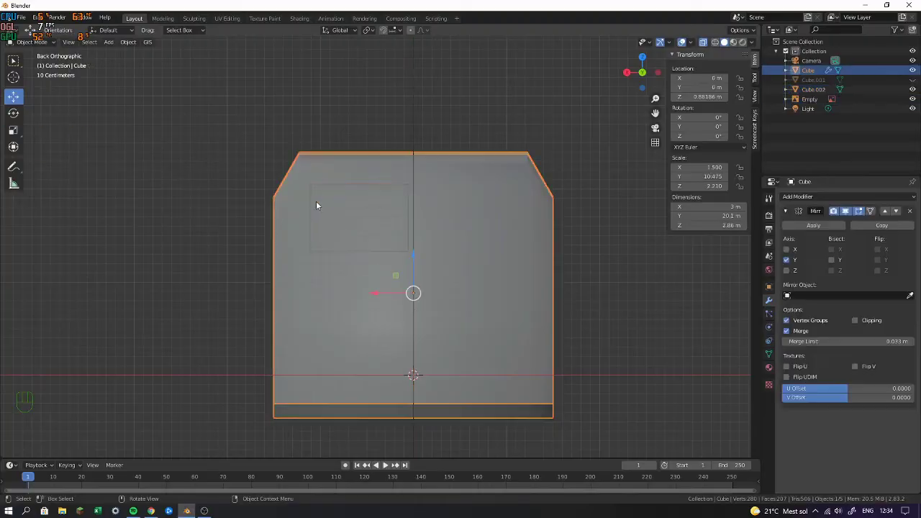
key(Tab)
scroll(316, 200, up, 3)
drag(396, 121, 459, 265)
key(alt+Tab)
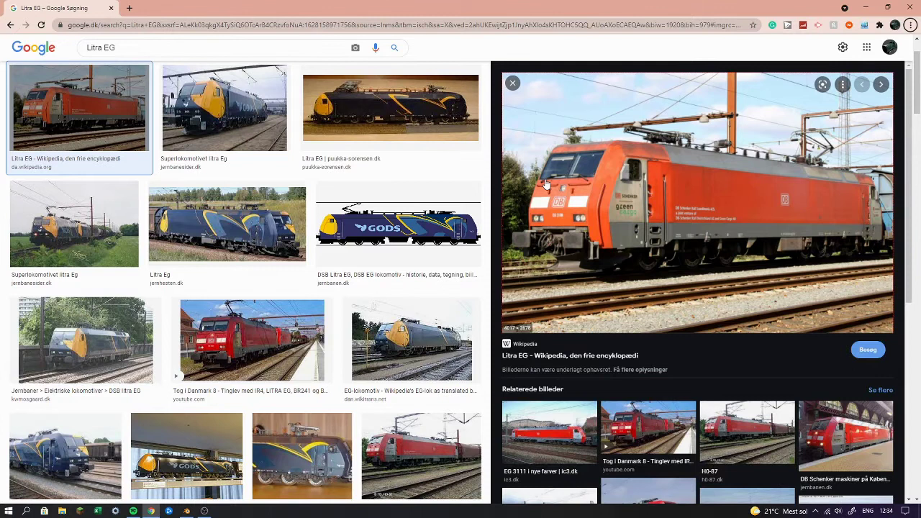
mouse_move(547, 185)
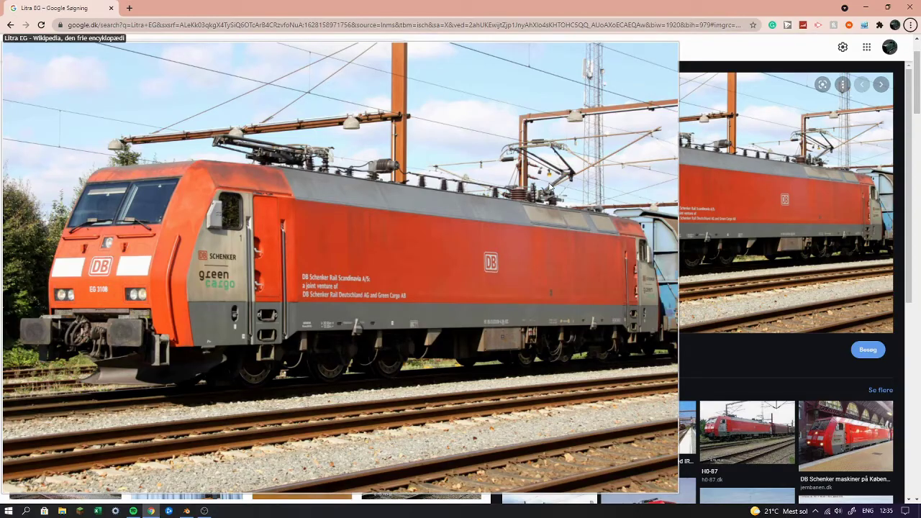
key(alt+Tab)
key(Tab)
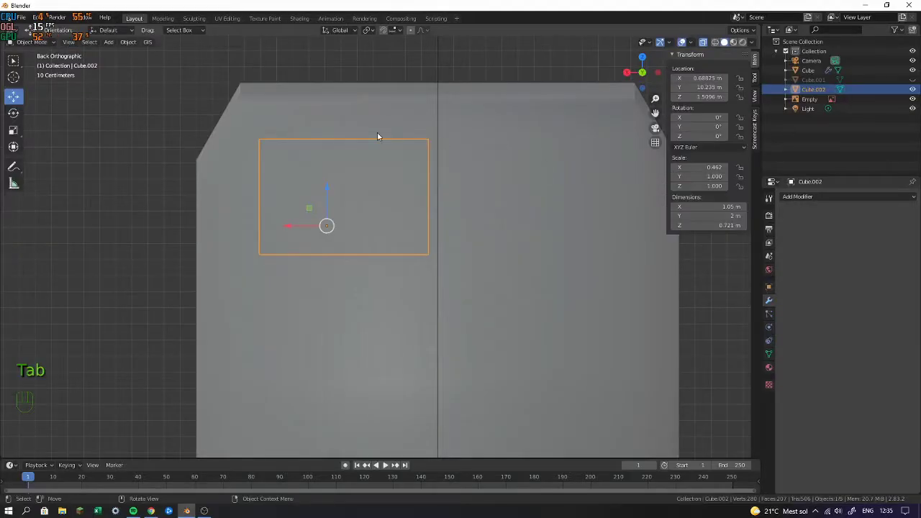
Duplicate the cutter's mesh along X to the other side of the centre line, making the pair about 2.22 m wide overall
key(Tab)
key(a)
key(shift+d)
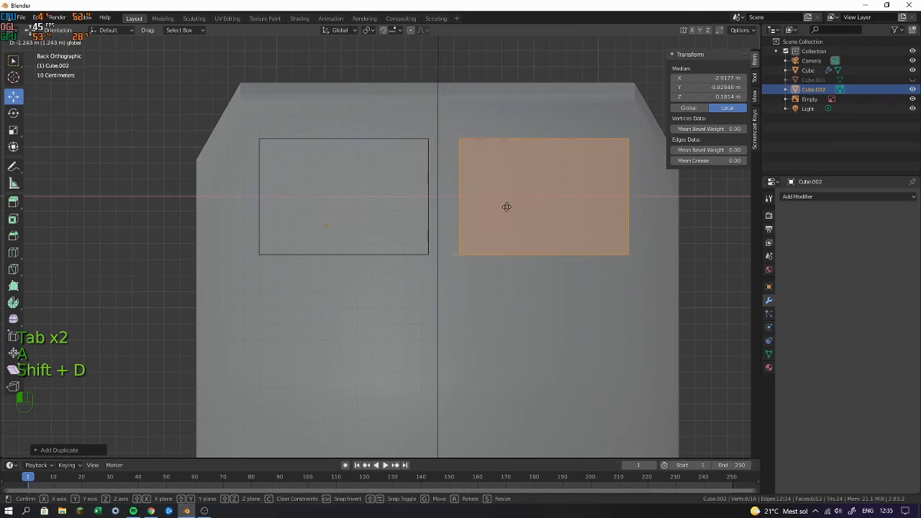
click(493, 206)
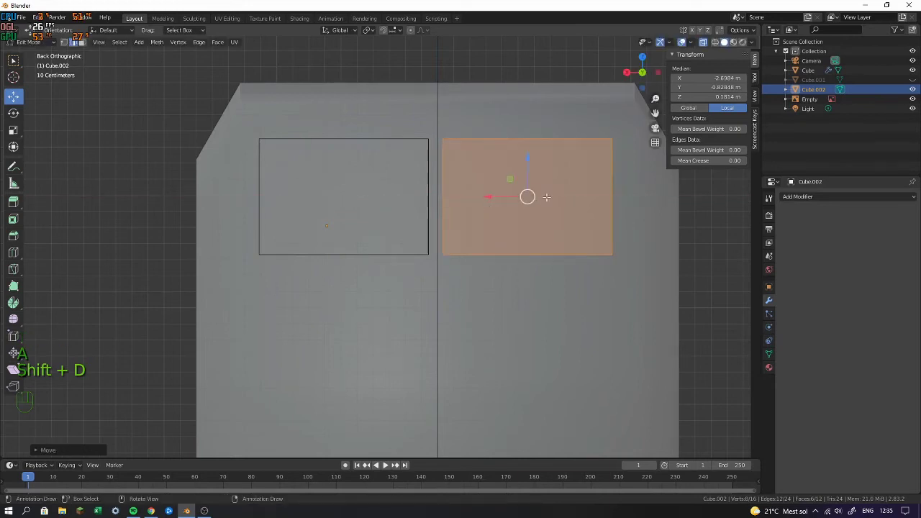
shift+middle_drag(528, 197, 454, 204)
scroll(440, 209, down, 1)
scroll(468, 179, up, 3)
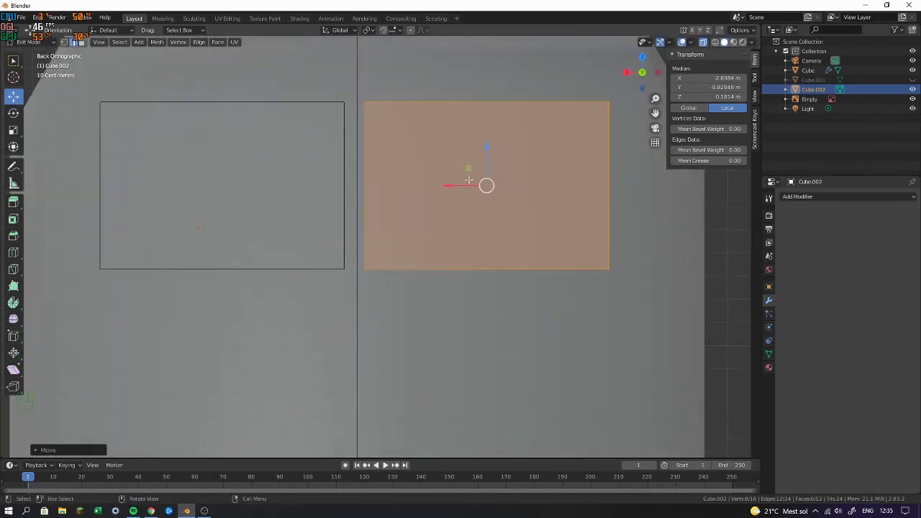
drag(447, 185, 453, 192)
key(Tab)
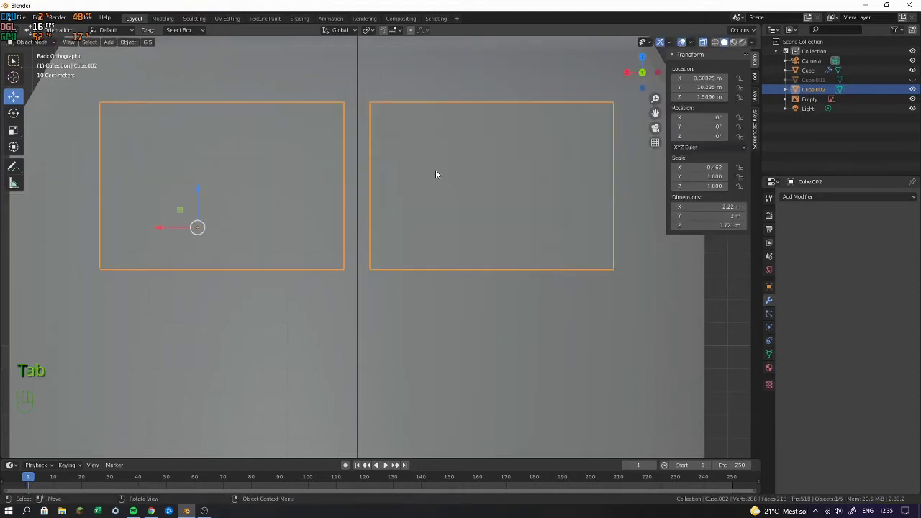
Set the cutter pair's origin to its geometry and centre it at 0 m on X
shift+middle_drag(435, 173, 436, 249)
scroll(436, 249, down, 4)
right_click(380, 237)
mouse_move(388, 260)
click(432, 267)
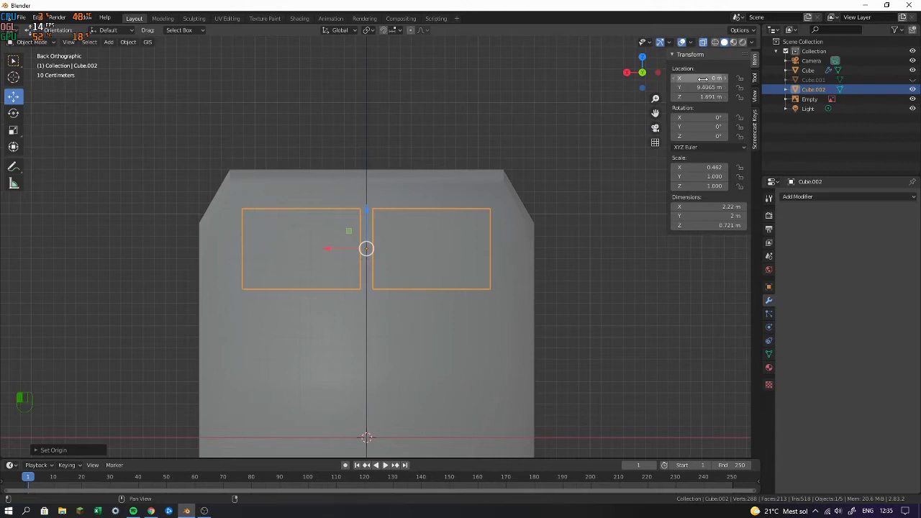
scroll(385, 188, up, 8)
scroll(374, 178, down, 8)
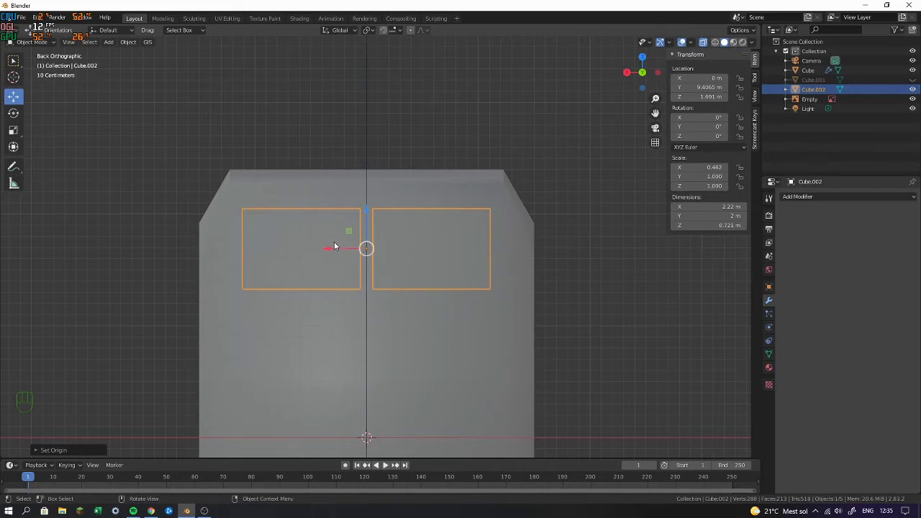
click(433, 180)
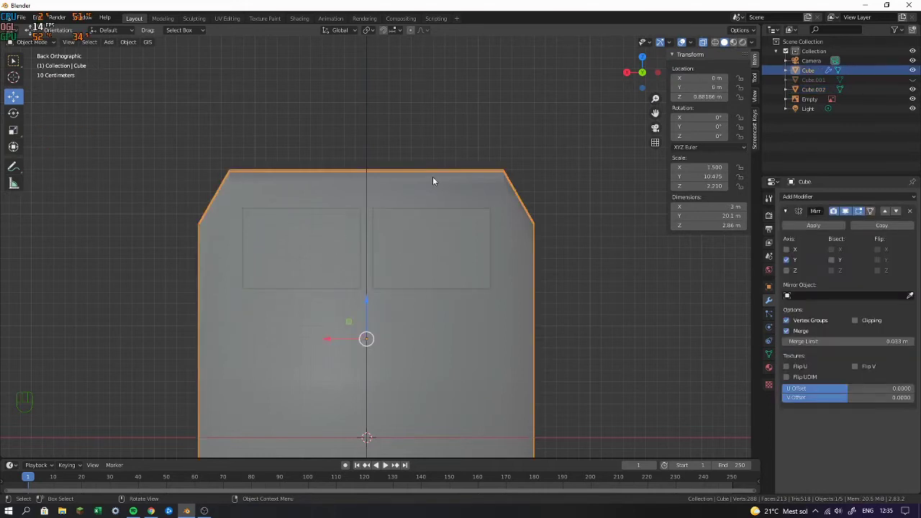
click(409, 235)
middle_drag(408, 235, 278, 161)
key(s)
key(x)
right_click(512, 244)
key(y)
Compare the cutter pair with the windscreen height and proportions in the enlarged Tinglev locomotive photo
key(alt+Tab)
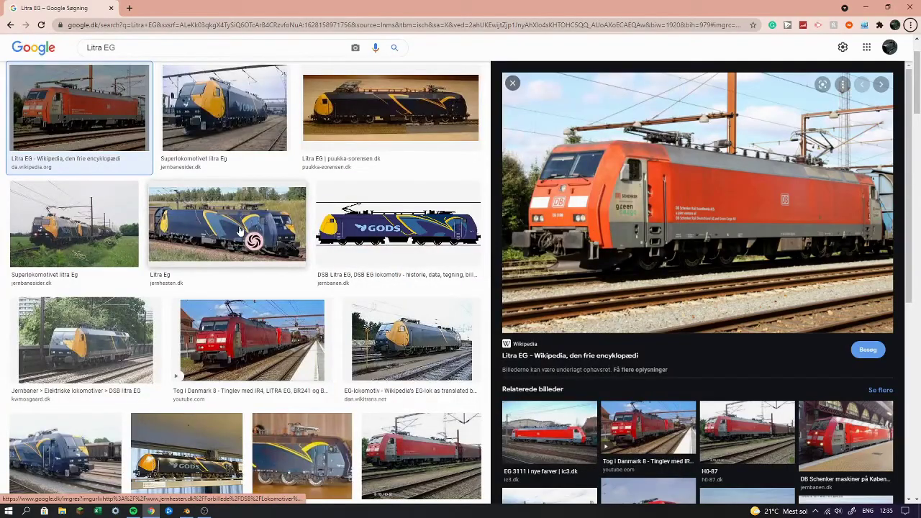
mouse_move(290, 330)
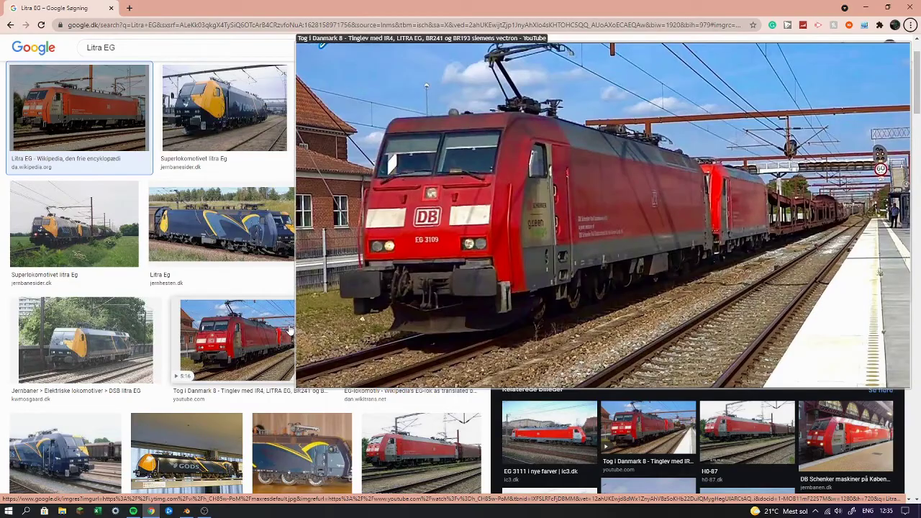
key(alt+Tab)
mouse_move(290, 321)
middle_down()
mouse_move(399, 265)
mouse_move(359, 234)
middle_up()
key(Tab)
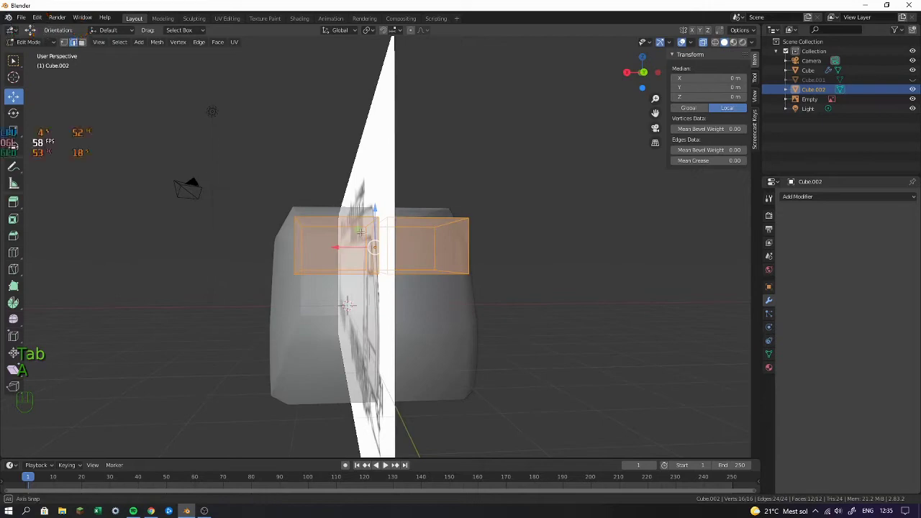
key(a)
key(KP_2)
key(alt+Tab)
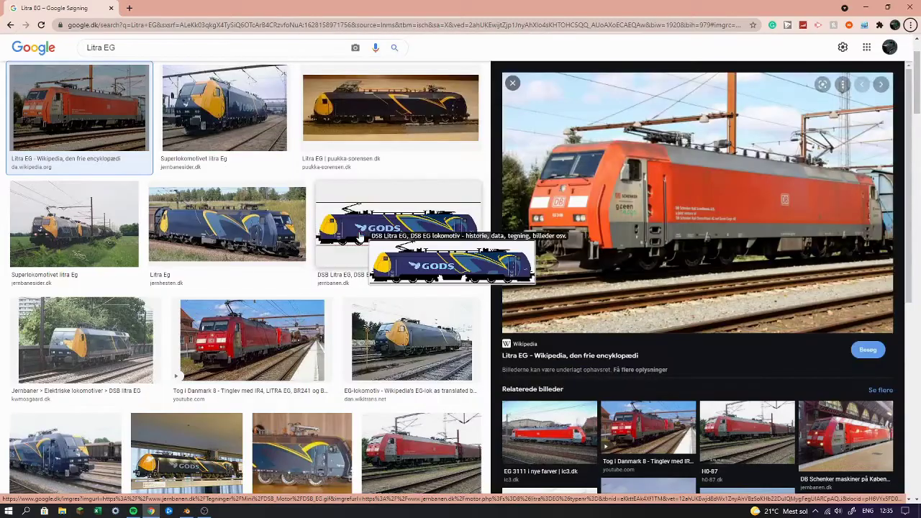
key(alt+Tab)
In the right side view, lower the bottom edges of the windscreen cutter slightly
key(KP_1)
key(KP_3)
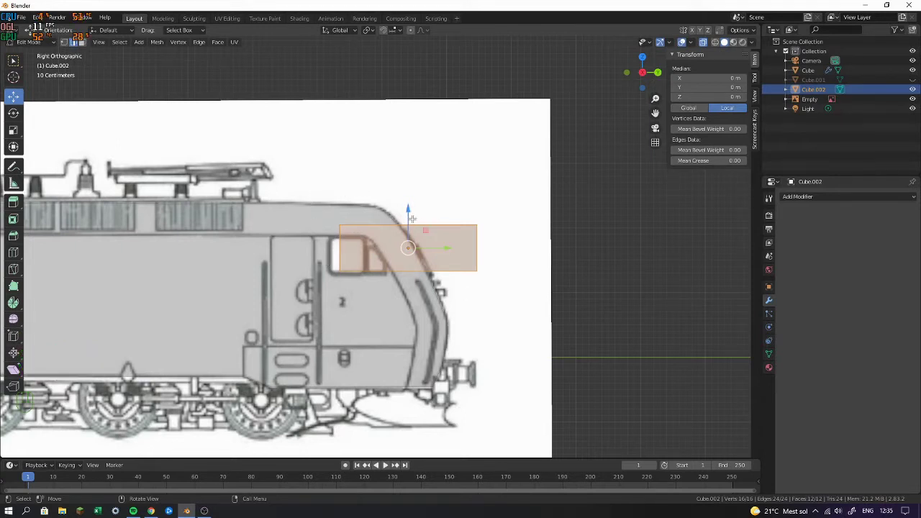
key(alt+Tab)
key(alt+Tab)
scroll(369, 216, up, 4)
drag(277, 184, 744, 223)
click(575, 287)
drag(434, 259, 443, 265)
Raise the cutter's top edges slightly and check the windscreen height against the reference photos
drag(272, 171, 618, 220)
drag(440, 169, 446, 162)
key(alt+Tab)
key(alt+Tab)
middle_drag(466, 166, 407, 209)
key(Tab)
key(alt+Tab)
key(alt+Tab)
Add a Boolean modifier to the body, set to Difference with Cube.002 as the cutter, and apply it
click(326, 207)
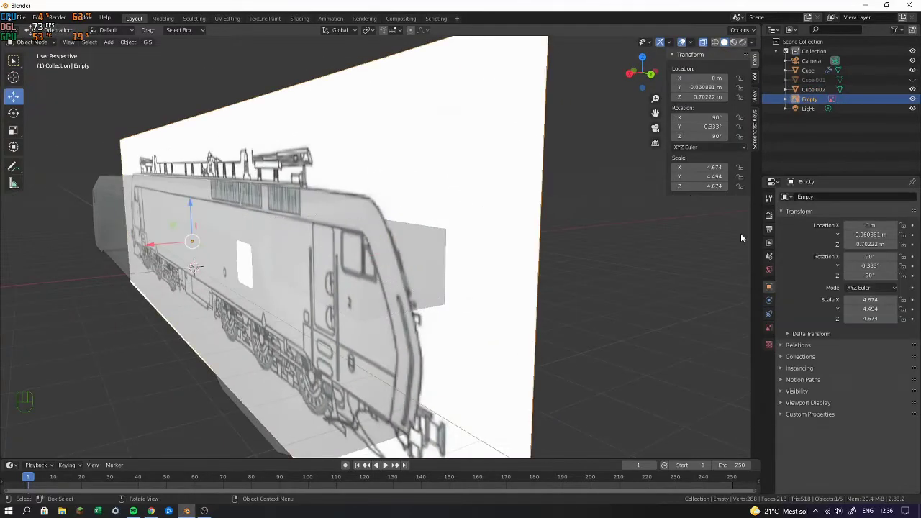
click(118, 199)
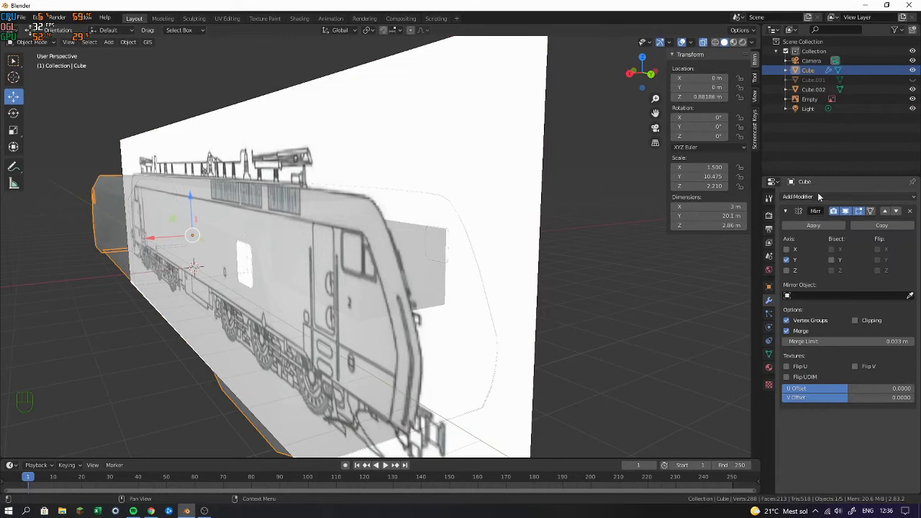
click(799, 196)
click(906, 380)
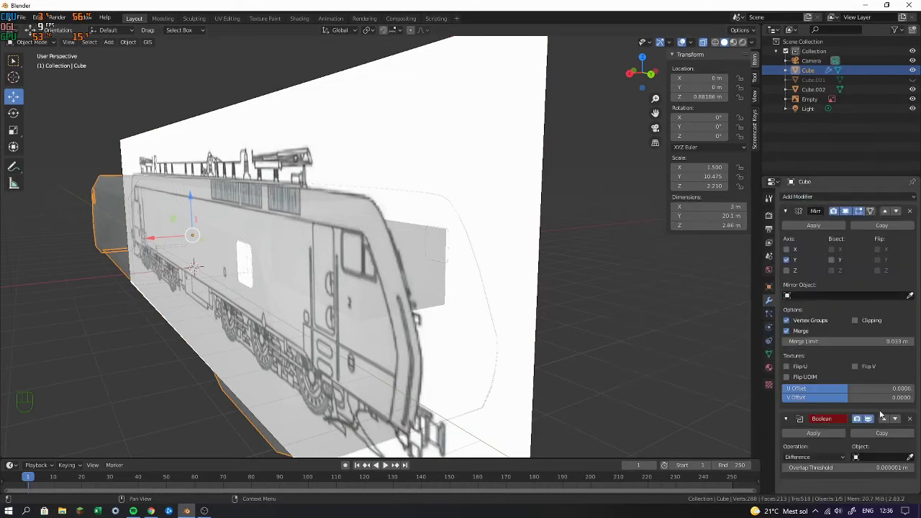
scroll(630, 242, up, 3)
middle_drag(497, 238, 690, 273)
click(910, 457)
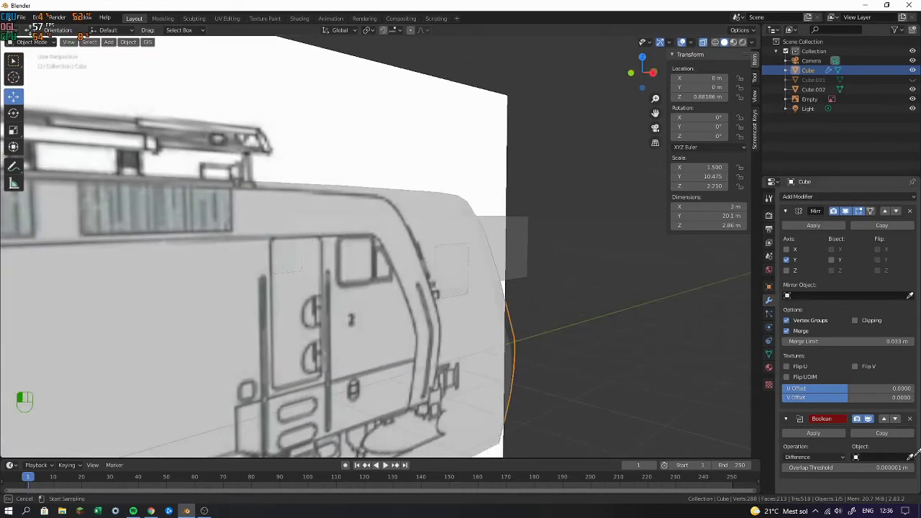
click(522, 243)
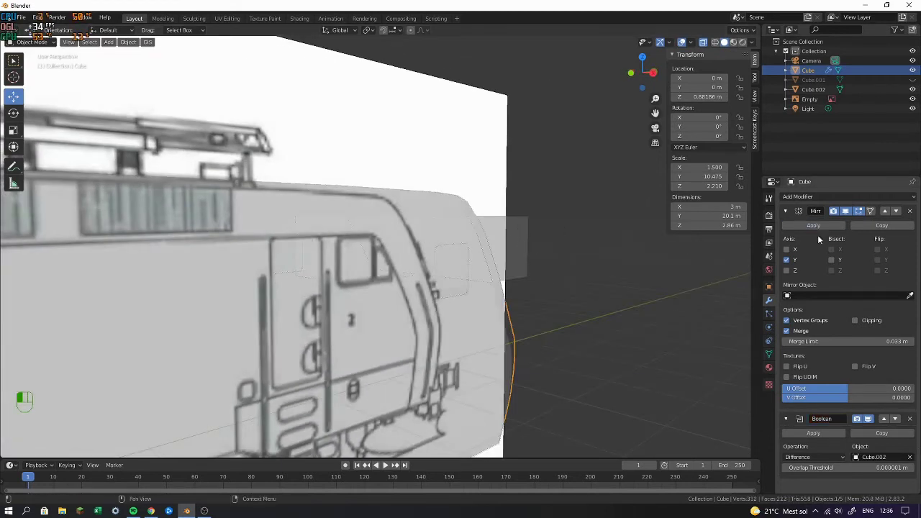
click(836, 431)
Hide the windscreen cutter Cube.002 and select the locomotive body
middle_drag(554, 236, 431, 246)
click(515, 233)
click(912, 89)
middle_drag(551, 198, 477, 251)
click(477, 251)
In face mode, delete the side, back, bottom and top faces inside the recessed windscreen opening
key(Tab)
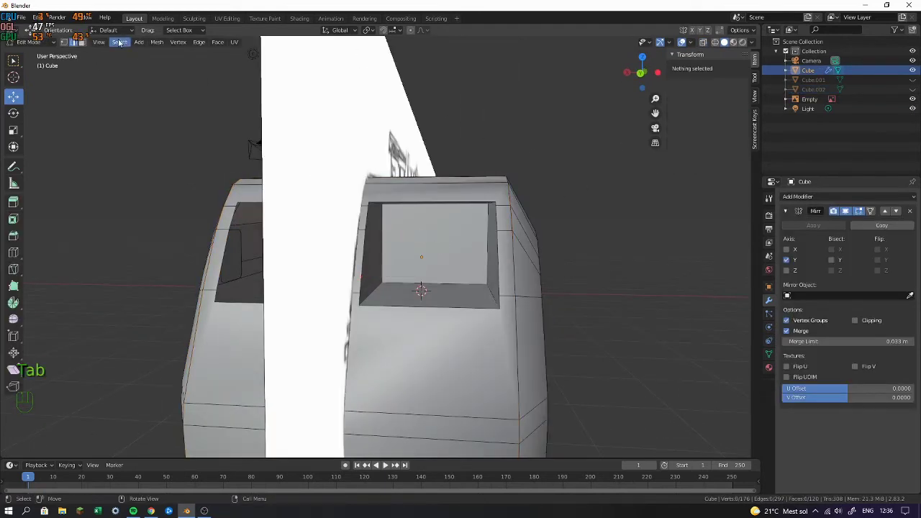
click(82, 44)
click(372, 243)
shift+click(425, 248)
shift+click(430, 295)
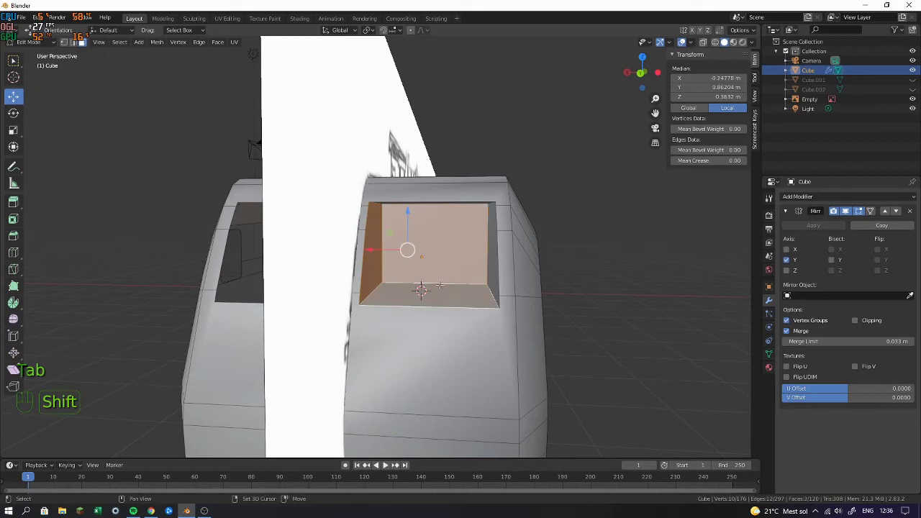
middle_drag(430, 295, 487, 238)
shift+click(487, 238)
shift+click(472, 214)
key(x)
click(430, 228)
Select the internal wall faces across the middle of the body on both sides and delete them
middle_drag(430, 228, 469, 221)
click(326, 259)
middle_drag(326, 262, 328, 279)
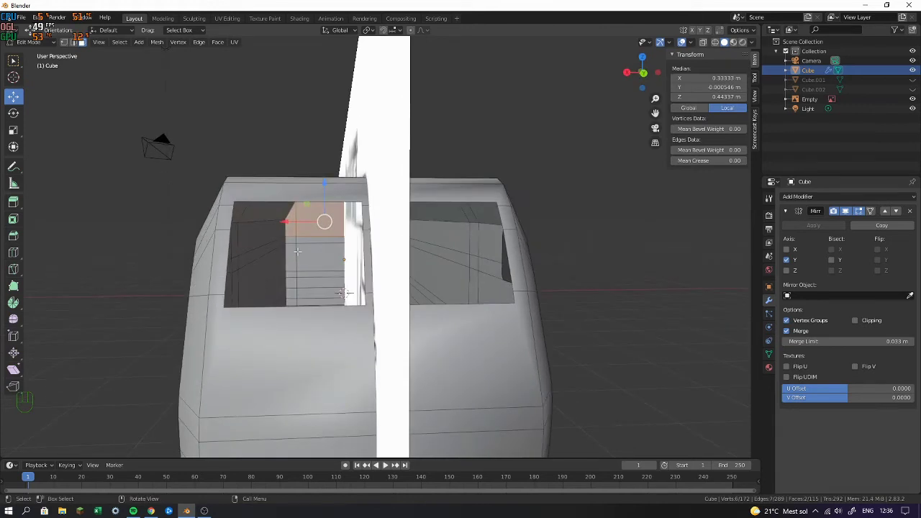
drag(288, 235, 360, 259)
middle_drag(370, 260, 353, 264)
shift+drag(425, 221, 429, 246)
mouse_move(429, 247)
middle_down()
mouse_move(423, 229)
mouse_move(423, 241)
middle_up()
shift+drag(402, 251, 432, 286)
key(Delete)
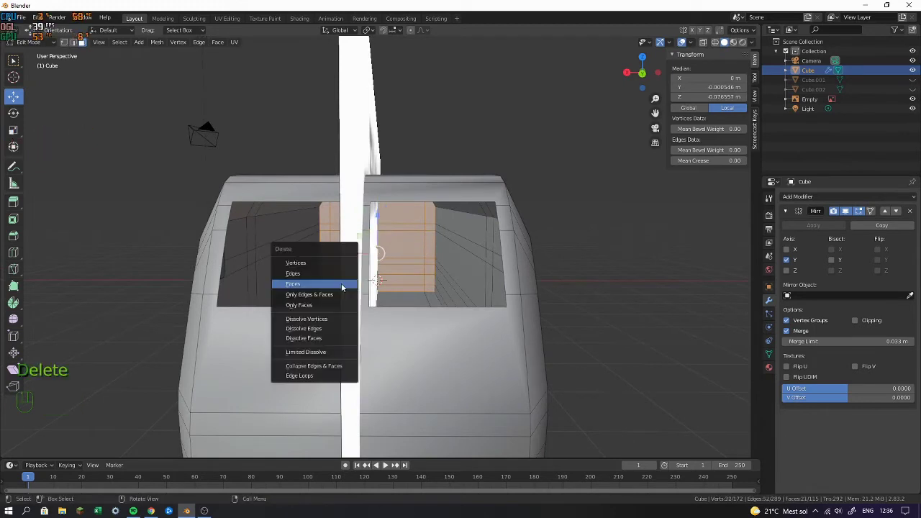
click(342, 287)
middle_drag(342, 285, 350, 255)
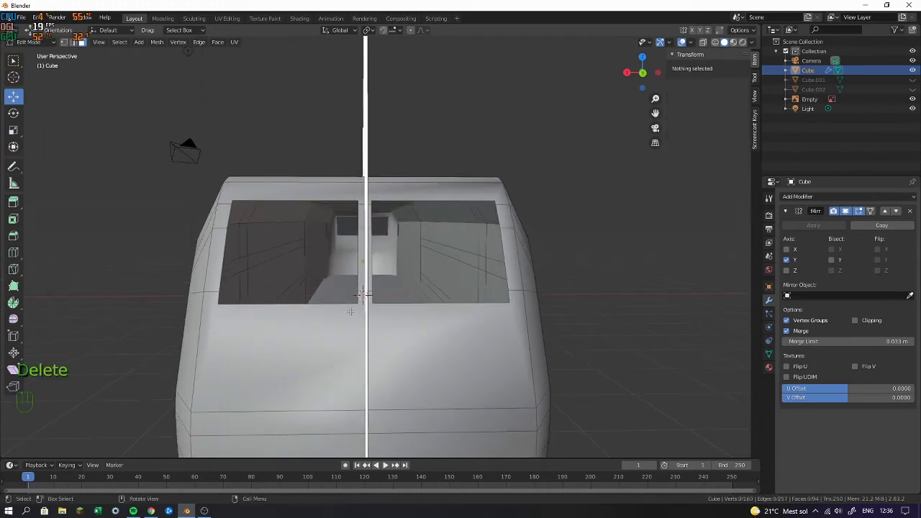
Examine the windscreen openings, the hollow interior and the mesh edges around the cab from several angles
key(Tab)
middle_drag(372, 293, 401, 210)
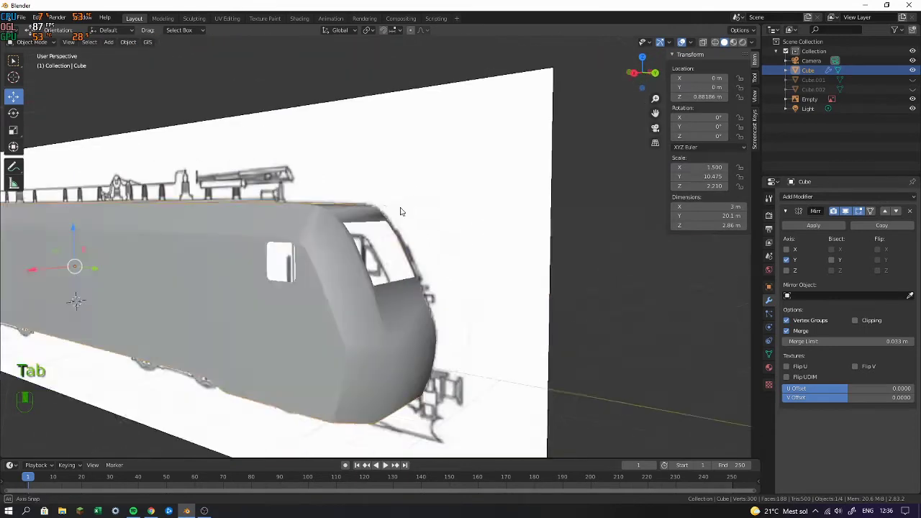
scroll(400, 211, down, 4)
shift+middle_drag(343, 206, 376, 261)
scroll(376, 261, up, 4)
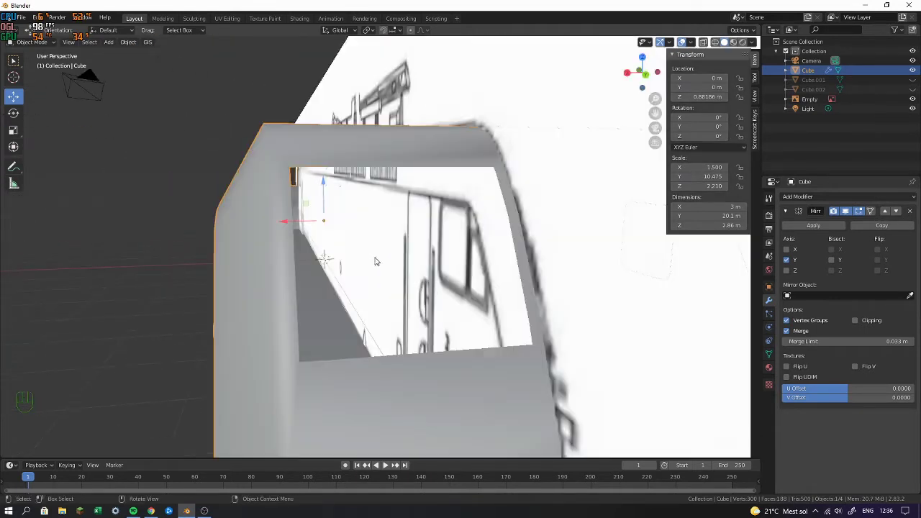
key(Tab)
key(Tab)
scroll(402, 360, down, 8)
key(Tab)
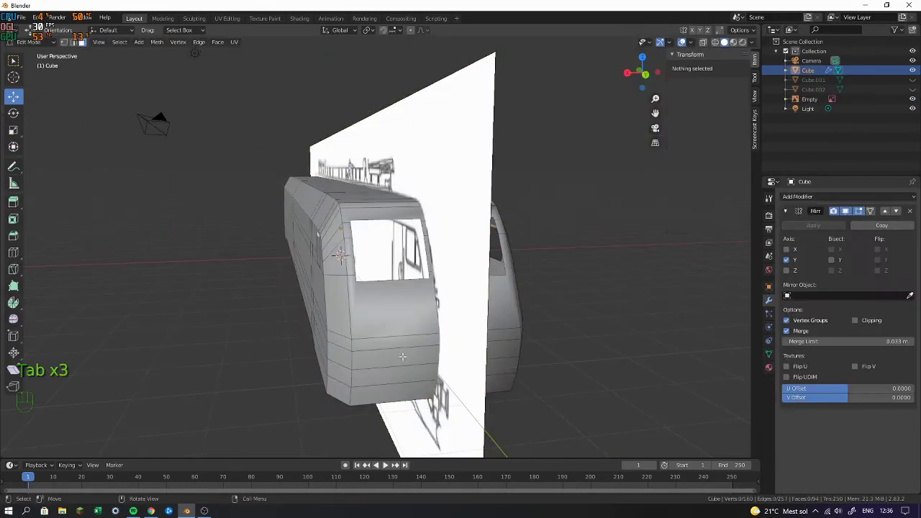
key(Tab)
key(Tab)
key(Tab)
middle_drag(329, 289, 329, 218)
scroll(386, 295, down, 3)
key(Tab)
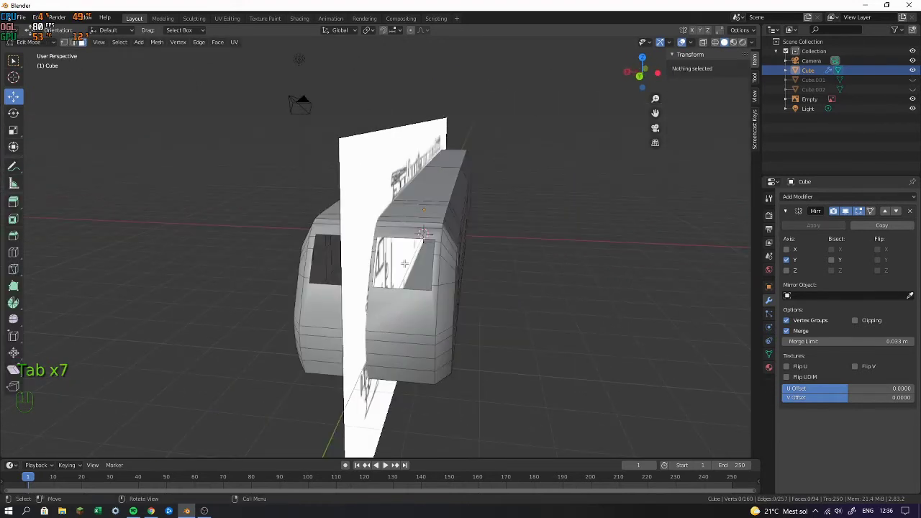
Triangulate the large nose face below the windscreen and inspect its shading
middle_drag(405, 264, 419, 249)
click(394, 273)
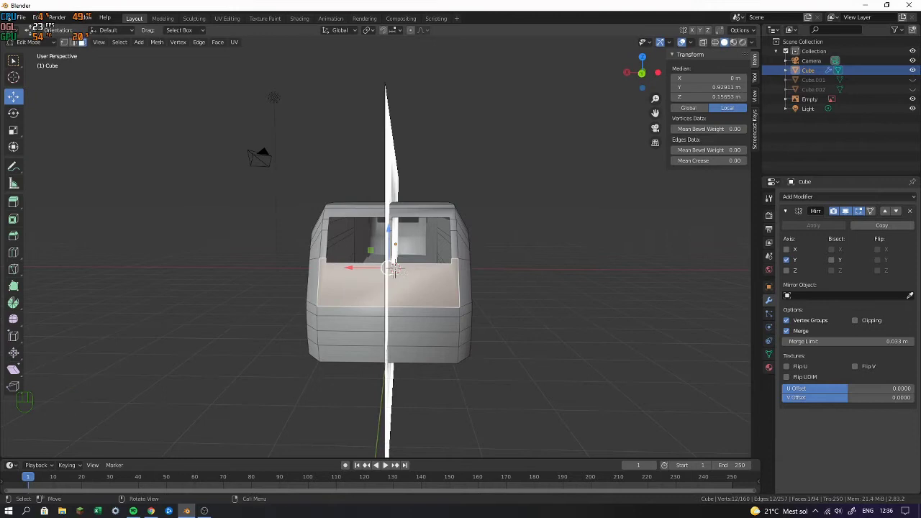
right_click(394, 272)
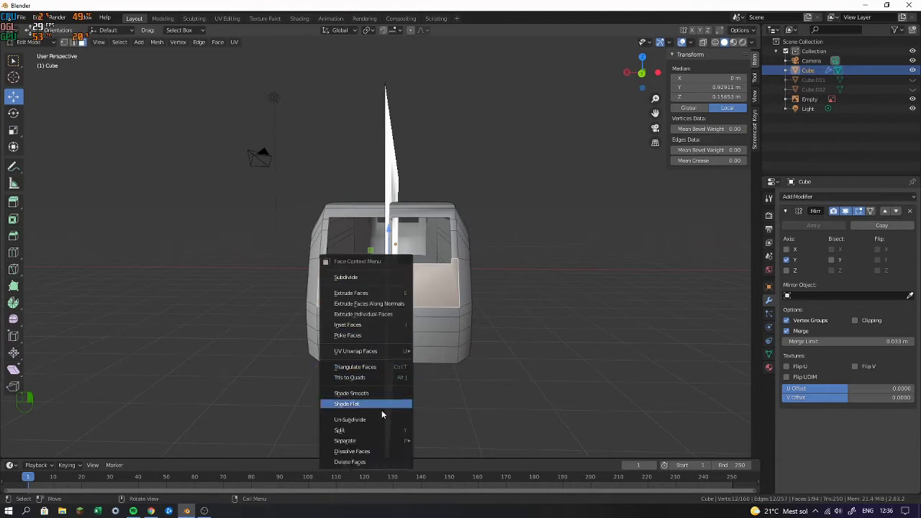
click(363, 367)
scroll(370, 338, up, 4)
key(Tab)
middle_drag(369, 332, 370, 319)
key(Tab)
key(Tab)
middle_drag(434, 304, 377, 317)
Undo the triangulation of the nose face and return to object mode
key(ctrl+z)
key(ctrl+z)
key(ctrl+z)
key(ctrl+z)
key(Tab)
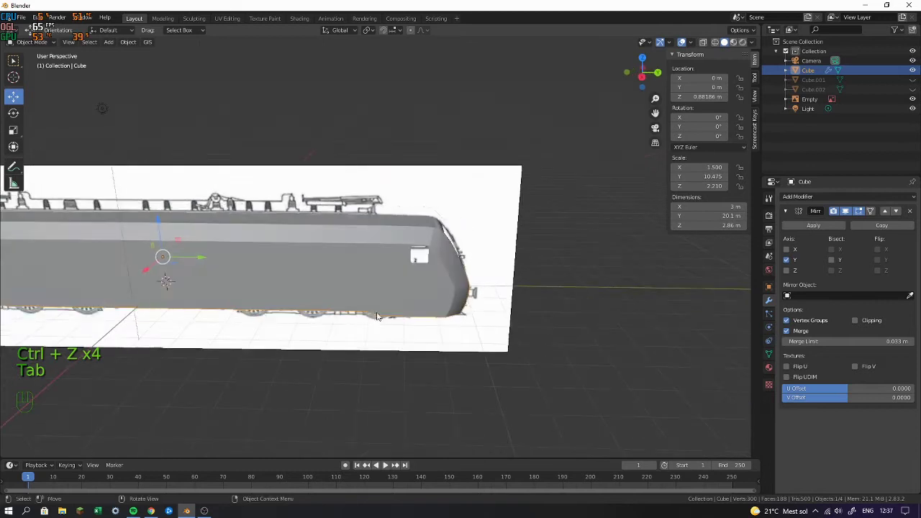
Show the locomotive see-through in the right side view, framed on the cab door of the reference drawing
shift+middle_drag(231, 369, 578, 128)
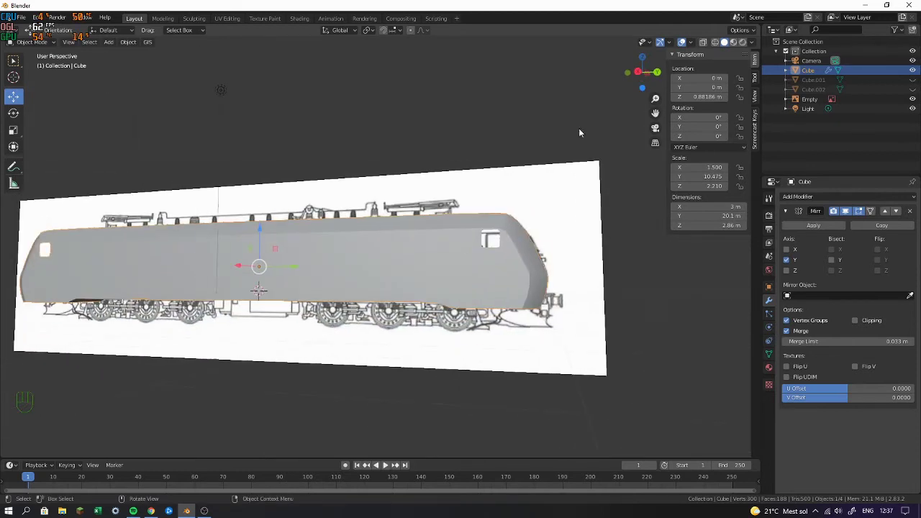
key(KP_Decimal)
key(KP_3)
shift+middle_drag(694, 117, 458, 151)
scroll(457, 150, up, 4)
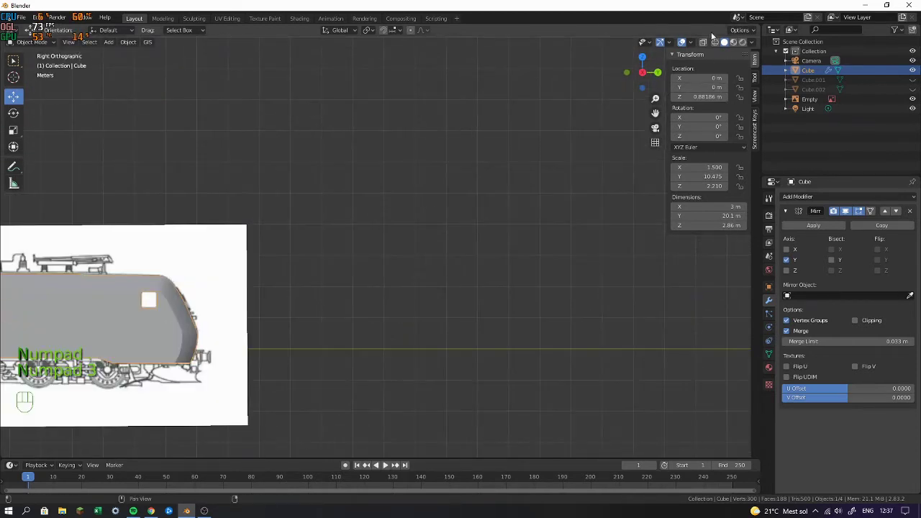
click(703, 42)
shift+middle_drag(261, 122, 424, 97)
scroll(353, 233, up, 5)
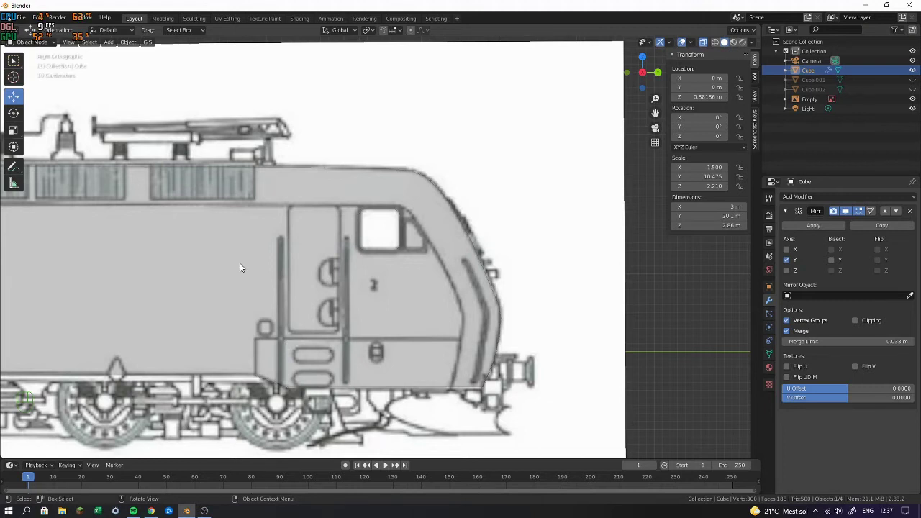
Add a cube and move it along Y and Z onto the rear edge of the cab door drawing
key(shift+a)
mouse_move(252, 227)
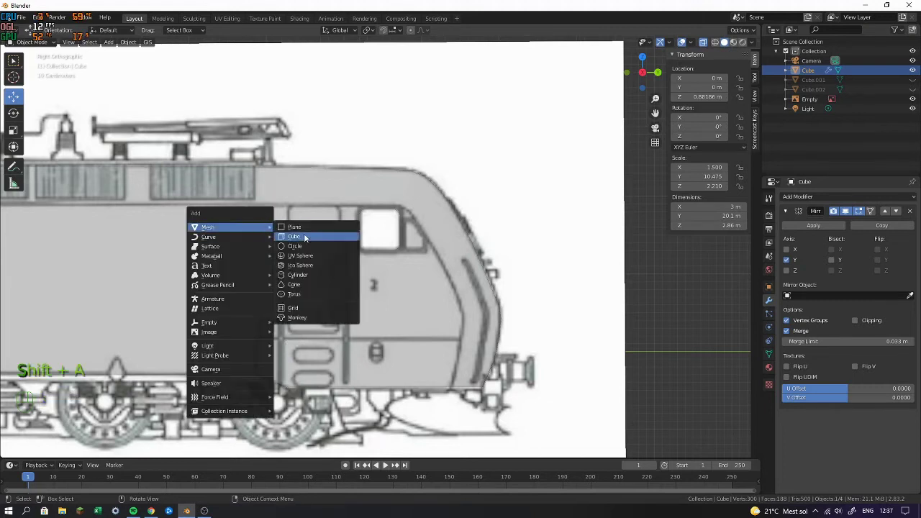
click(305, 238)
scroll(305, 238, down, 6)
key(g)
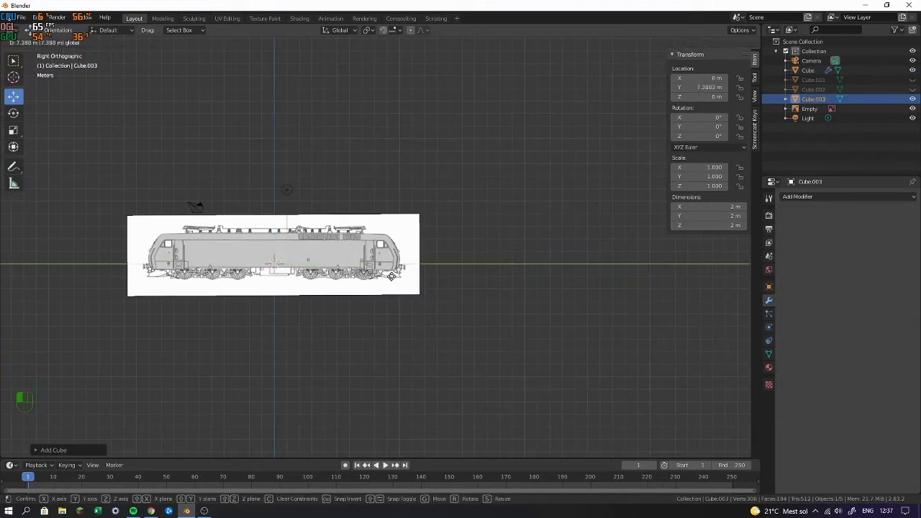
scroll(391, 277, up, 10)
drag(352, 270, 351, 259)
Narrow the cube to a Y scale of about 0.038 and align it with the door's rear edge line
key(s)
key(x)
right_click(522, 271)
key(s)
key(y)
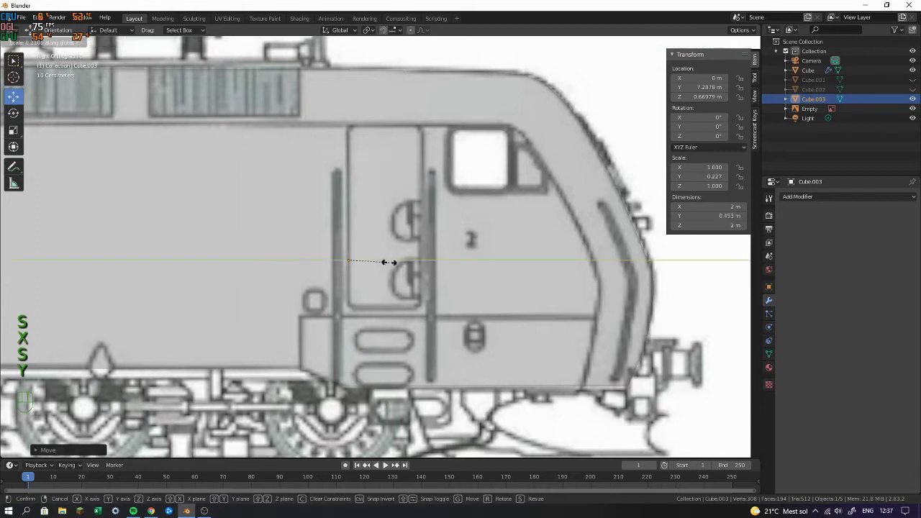
click(356, 262)
scroll(437, 316, up, 3)
drag(324, 246, 330, 155)
scroll(360, 167, down, 3)
Scale the strip's mesh along Z to the door height and fit it vertically to the door's rear edge
key(Tab)
key(s)
key(z)
click(454, 285)
click(335, 105)
drag(349, 76, 349, 105)
Narrow the whole strip further along Y to match the thickness of the door's outline
key(a)
scroll(349, 151, up, 4)
key(s)
key(x)
key(s)
key(y)
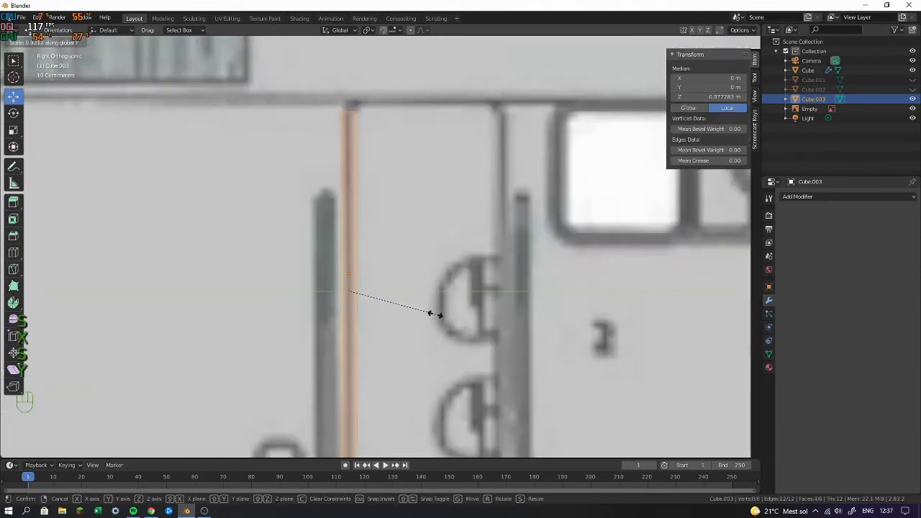
click(380, 307)
scroll(379, 307, down, 2)
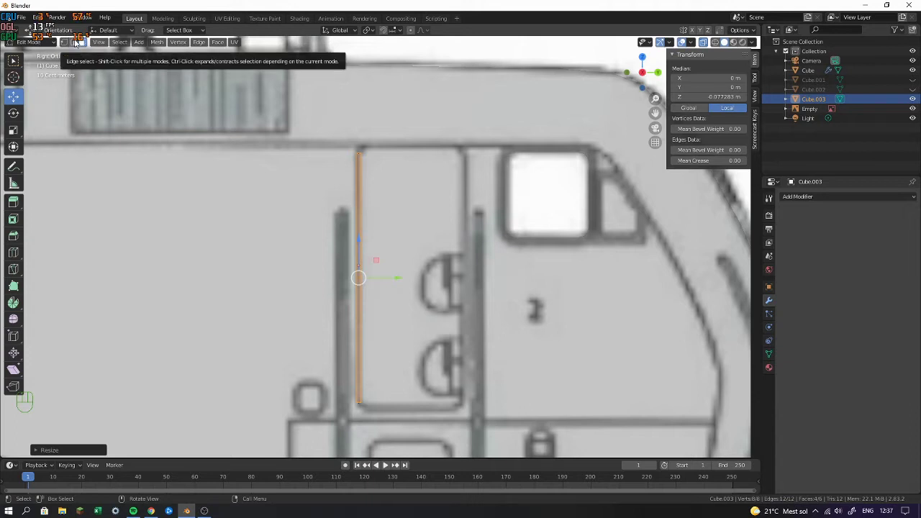
Extrude the strip's top face slightly, shift it towards the door and rotate it 90° to form the upper rear corner
click(358, 153)
key(e)
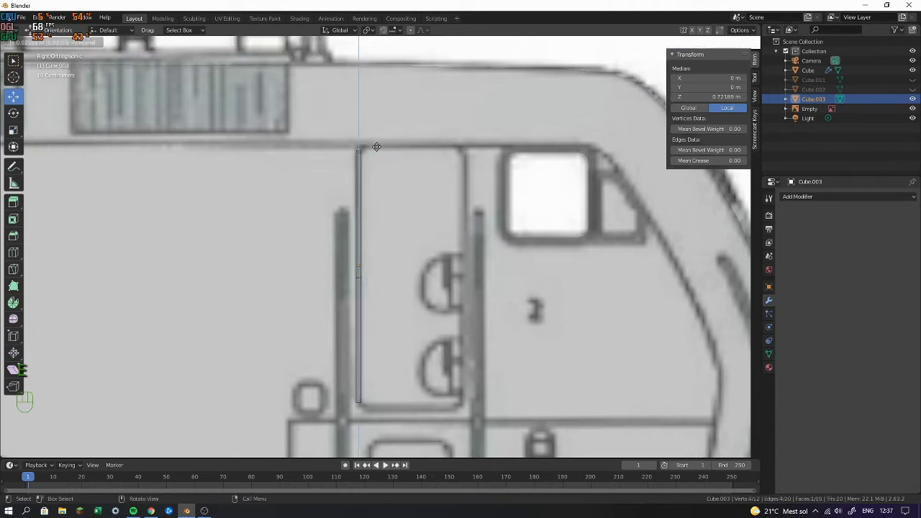
click(379, 146)
drag(389, 147, 367, 122)
key(r)
key(r)
text(90)
key(Return)
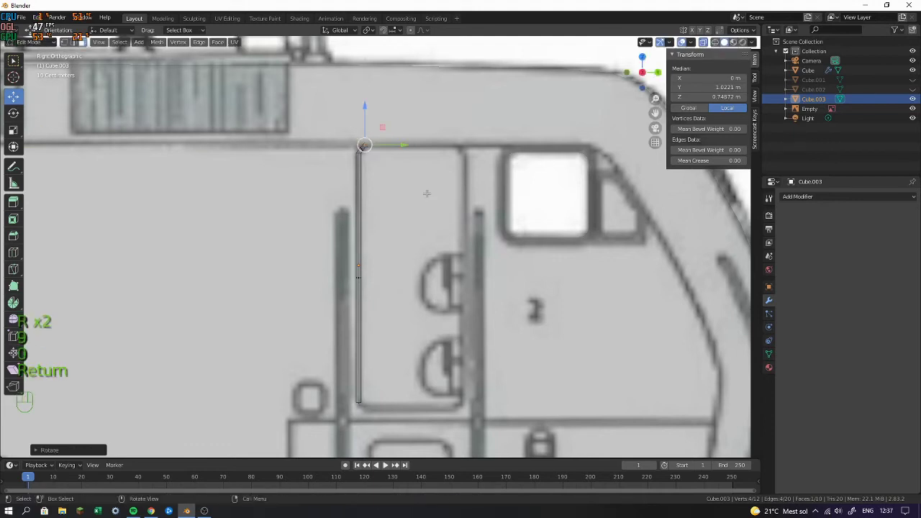
Extrude the frame along the door's top line and extrude the end again, rotated 90°, for the upper front corner
drag(365, 118, 367, 121)
key(e)
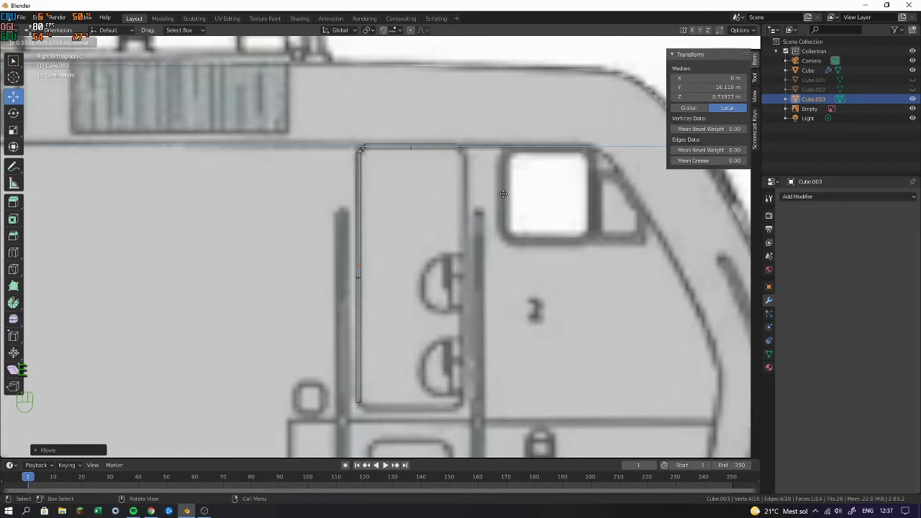
click(502, 193)
text(er909)
key(BackSpace)
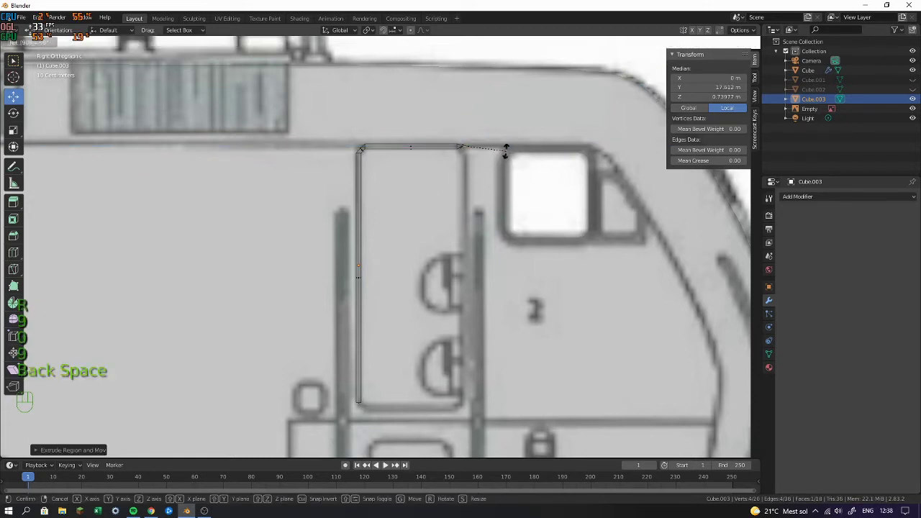
key(Return)
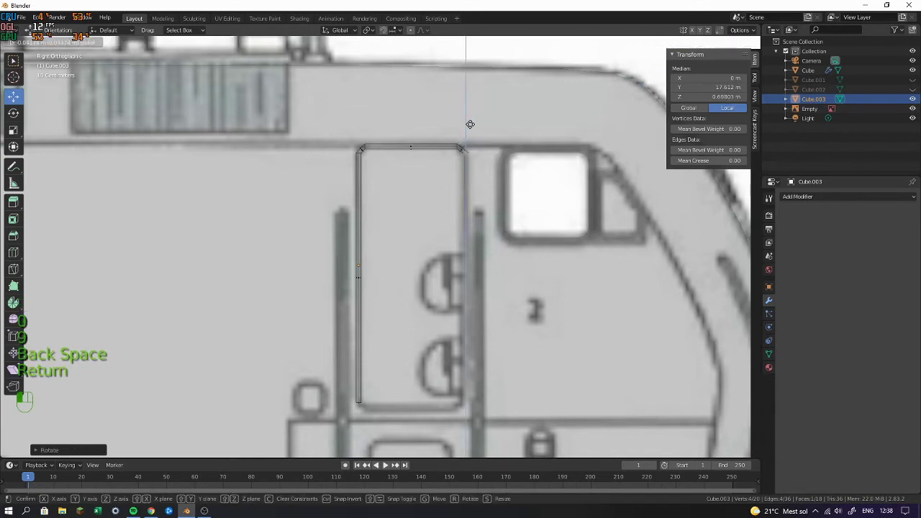
Extrude the frame down the door's front edge and level both lower ends with a Z scale of 0
key(e)
click(460, 367)
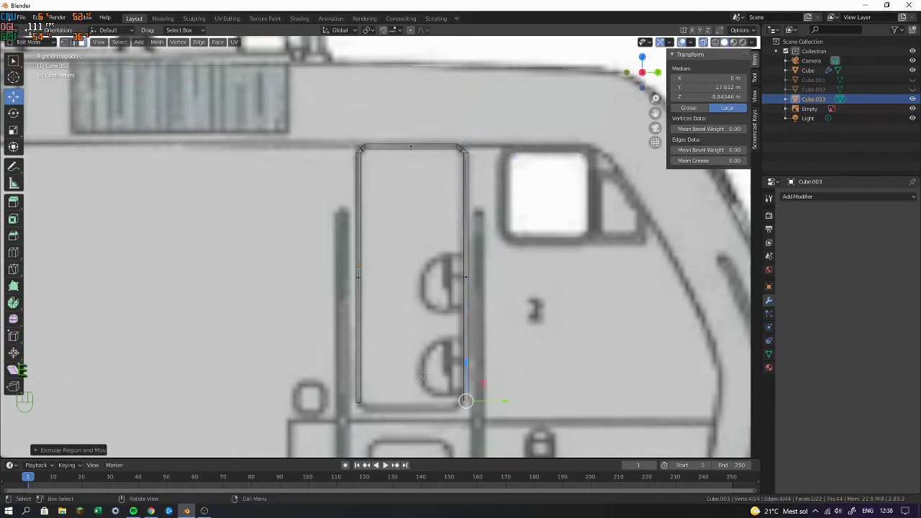
key(s)
key(z)
key(0)
click(518, 416)
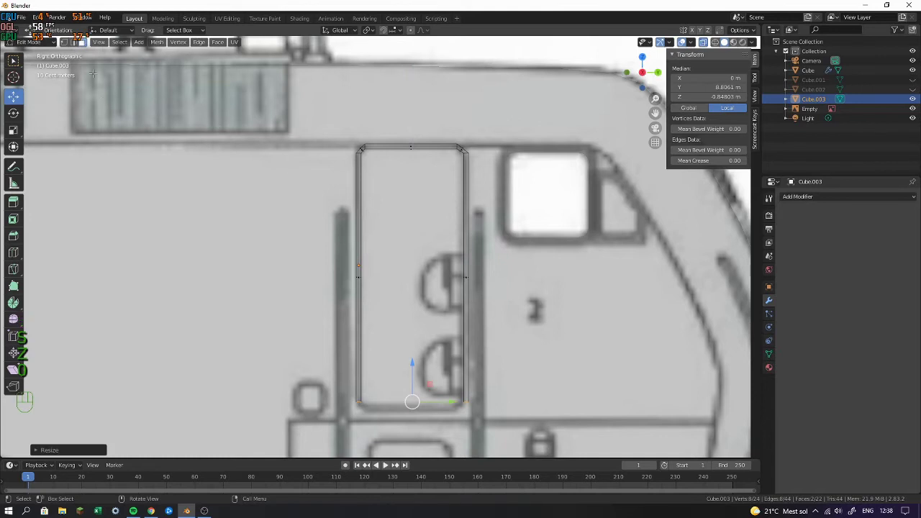
Level the upper corner edges along Z and shift the edge loop at the upper front corner along Y
key(s)
key(z)
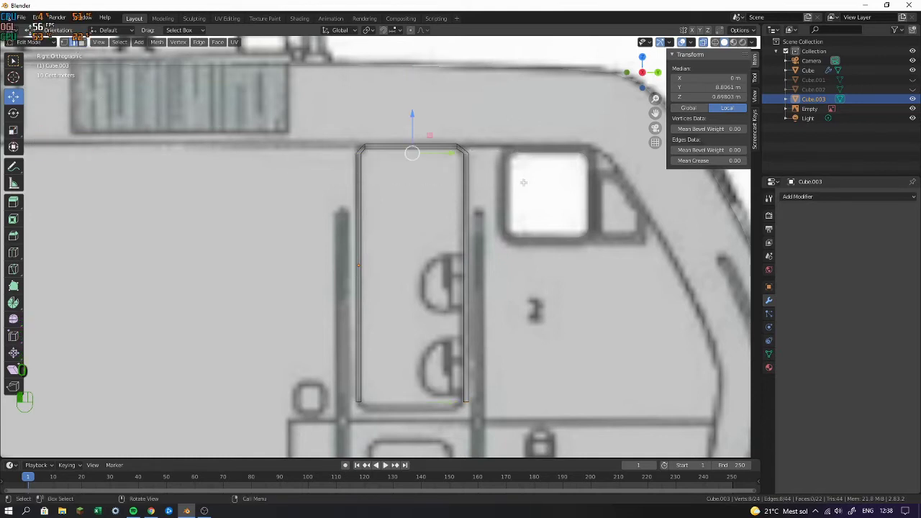
click(521, 183)
drag(438, 106, 538, 426)
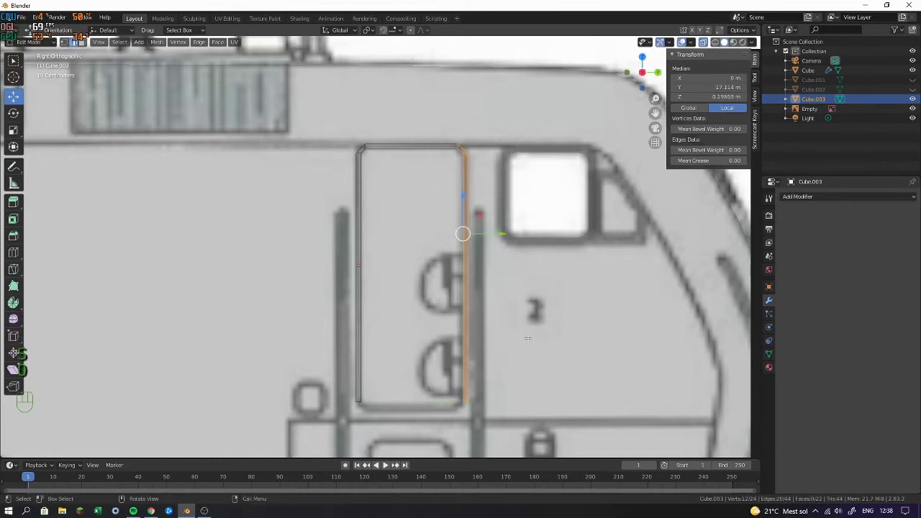
alt+click(461, 147)
drag(475, 146, 477, 147)
shift+middle_drag(506, 176, 501, 155)
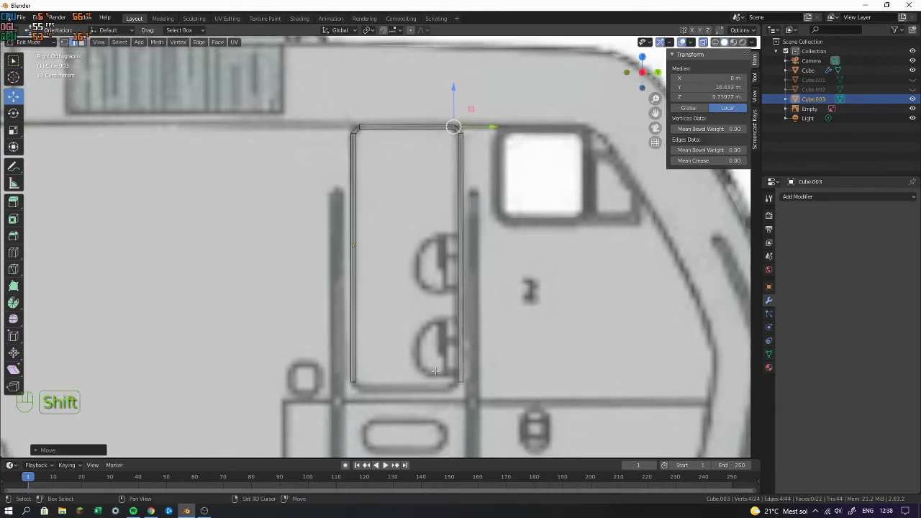
Extrude the front strip's lower end around the corner, rotated 90°, and continue it along the door's bottom line
drag(446, 368, 497, 390)
scroll(455, 370, up, 1)
shift+middle_drag(455, 370, 427, 261)
key(e)
click(472, 280)
mouse_move(468, 287)
mouse_down()
mouse_move(445, 287)
mouse_move(461, 286)
mouse_up()
text(r90)
key(Return)
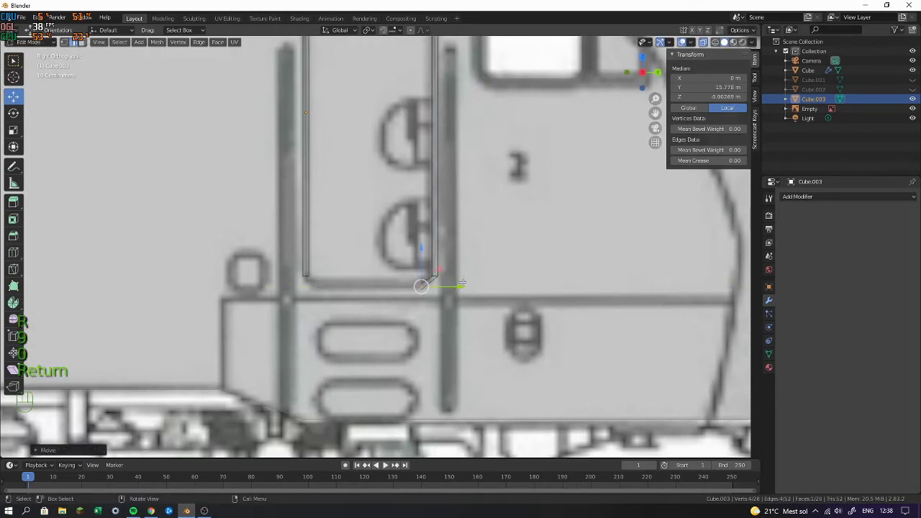
key(e)
click(375, 307)
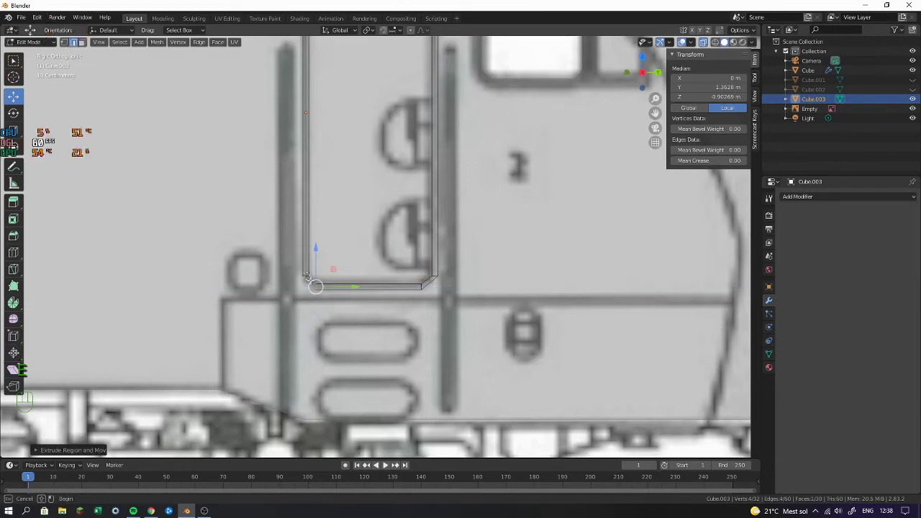
Close the gap at the frame's lower rear corner by filling faces between the two open ends
click(308, 275)
mouse_move(320, 286)
shift+mouse_down()
mouse_move(306, 281)
mouse_move(315, 295)
shift+mouse_up()
key(f)
key(f)
key(f)
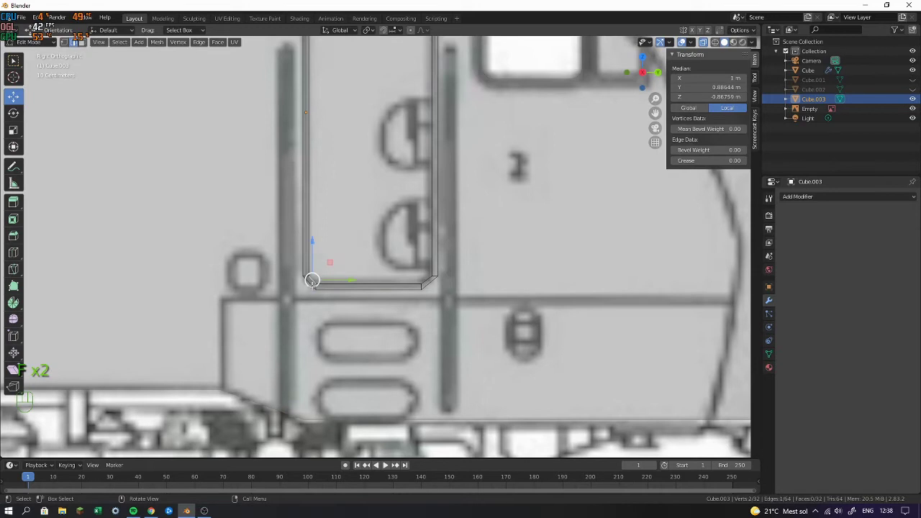
middle_drag(314, 292, 355, 270)
key(ctrl+z)
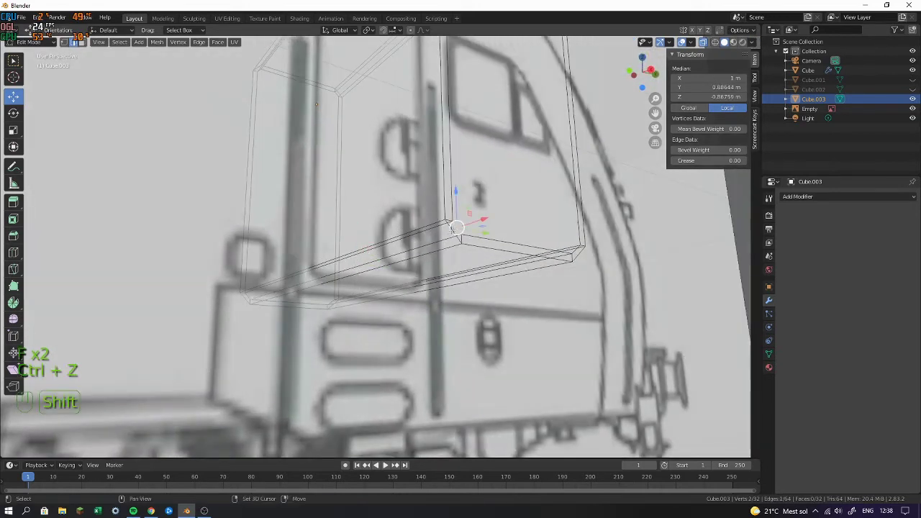
click(246, 295)
shift+click(248, 300)
key(f)
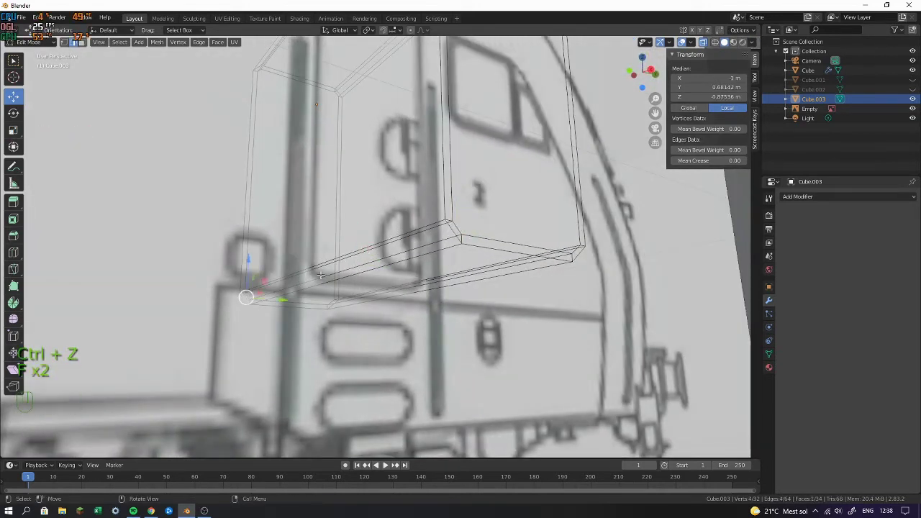
Select the whole door frame and scale it down along X to a thin depth
middle_drag(321, 276, 389, 263)
key(s)
right_click(516, 252)
key(a)
scroll(610, 252, down, 6)
key(s)
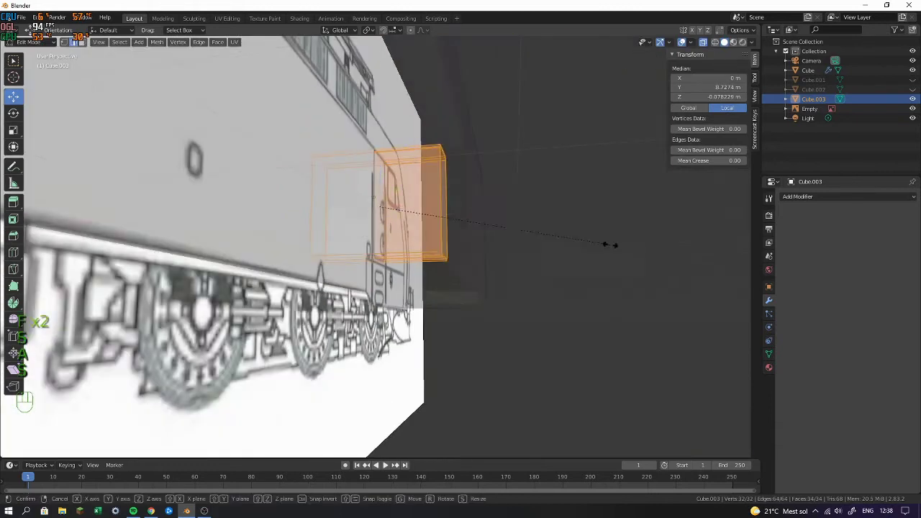
key(x)
click(397, 223)
Move the frame to the body's side wall at X about 1.44 m and reduce its depth along X
drag(421, 207, 513, 204)
key(s)
key(x)
click(511, 213)
Turn off the see-through display, move the frame to X about 1.41 m and scale it thinner along X
middle_drag(511, 213, 514, 297)
scroll(333, 264, up, 5)
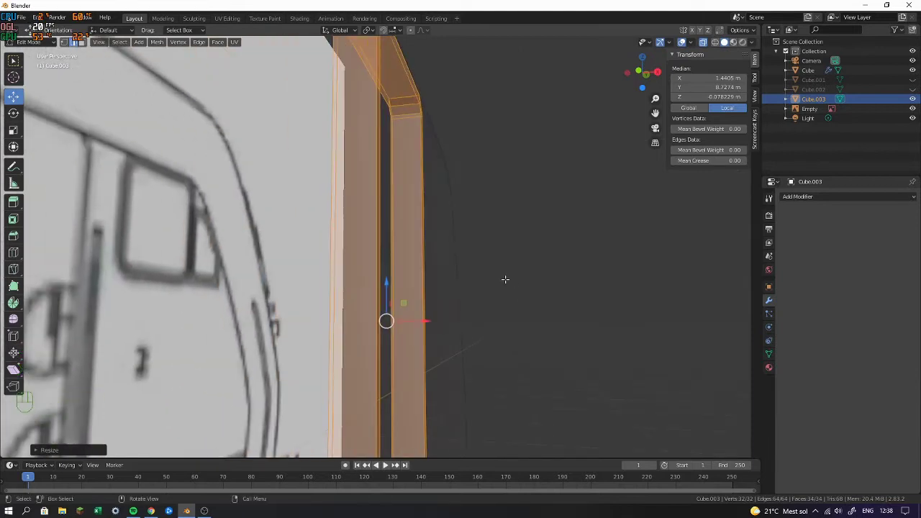
shift+middle_drag(553, 216, 619, 236)
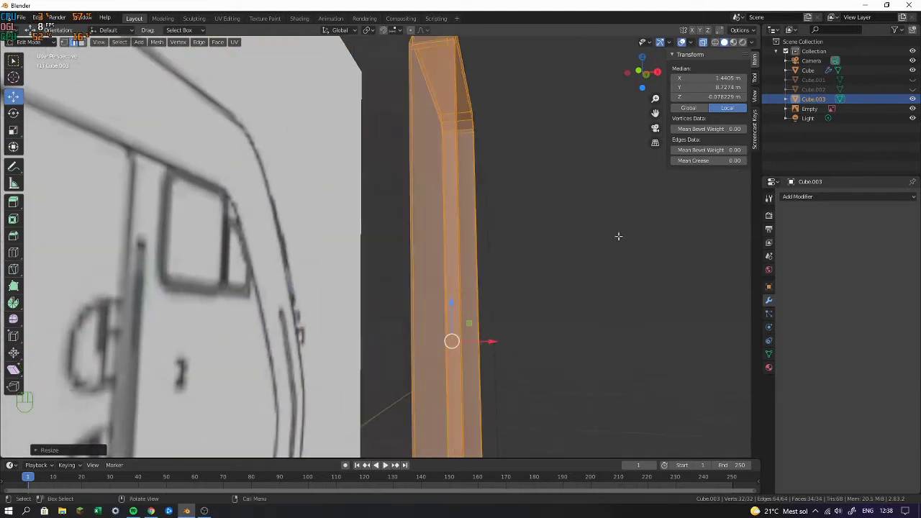
click(701, 42)
mouse_move(456, 296)
mouse_down()
mouse_move(464, 299)
mouse_move(451, 298)
mouse_up()
key(s)
key(x)
click(449, 300)
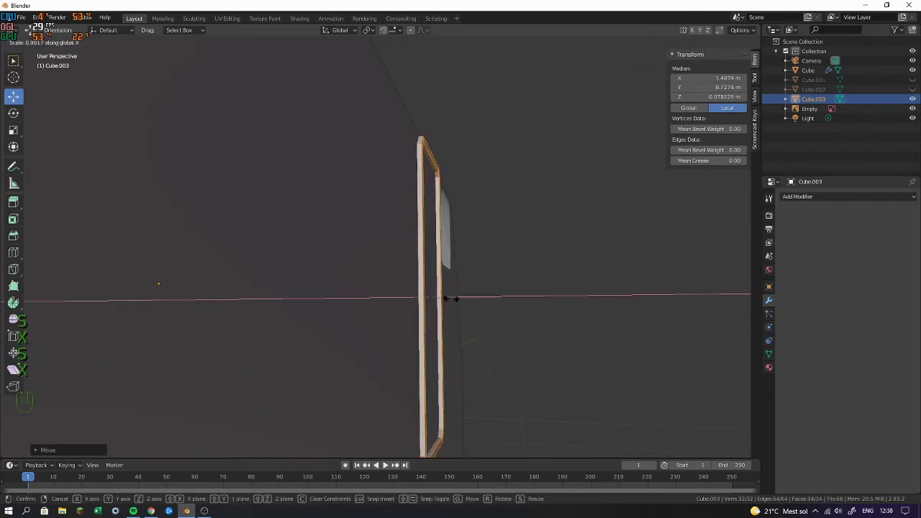
click(452, 297)
Shift the frame outwards to X about 1.53 m and scale it again along X to sit on the side wall
middle_drag(451, 297, 523, 336)
key(s)
key(x)
click(518, 337)
drag(453, 316, 456, 317)
key(s)
key(x)
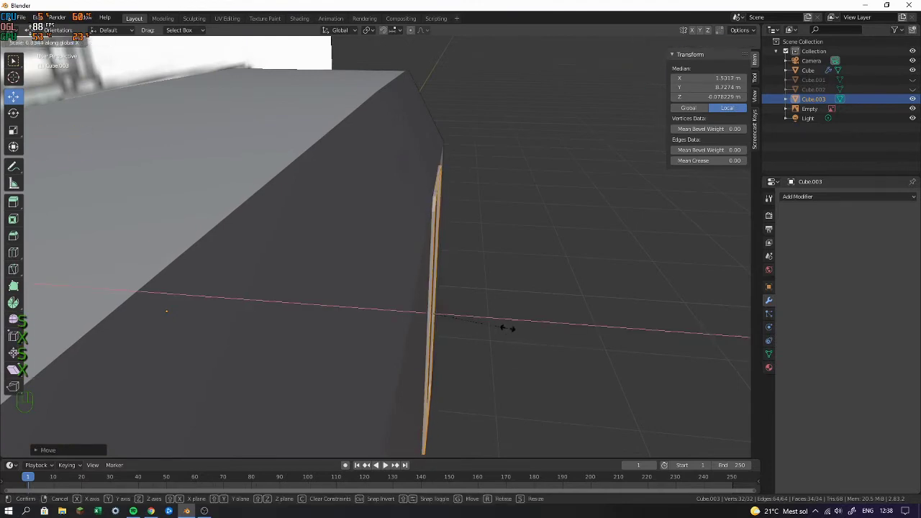
click(496, 327)
Set the door frame's origin to its geometry, move it along X to about 1.4945 m and deselect it
middle_drag(496, 327, 271, 174)
key(Tab)
right_click(297, 239)
mouse_move(296, 239)
click(331, 248)
key(g)
key(x)
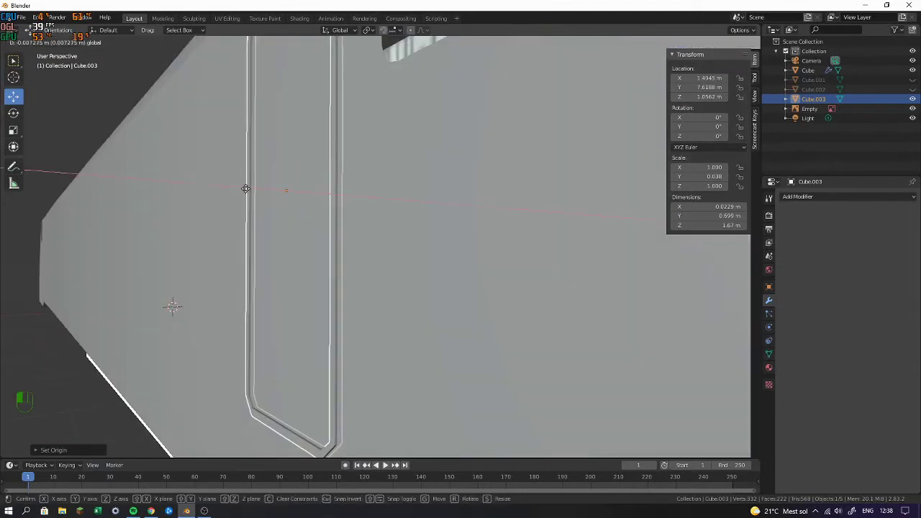
click(245, 189)
click(67, 213)
middle_drag(67, 213, 434, 163)
Show the cab see-through from the right side again and open the door frame's mesh for editing
key(KP_3)
scroll(497, 161, up, 4)
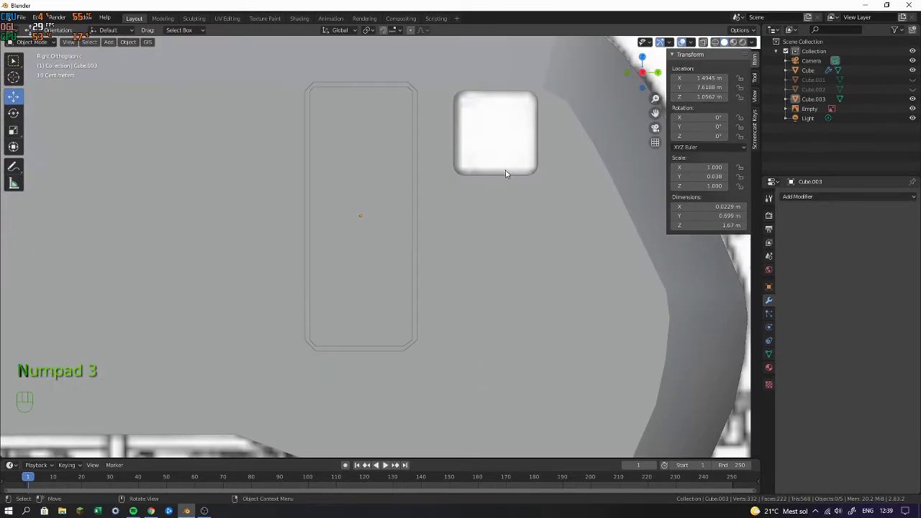
click(681, 43)
click(401, 85)
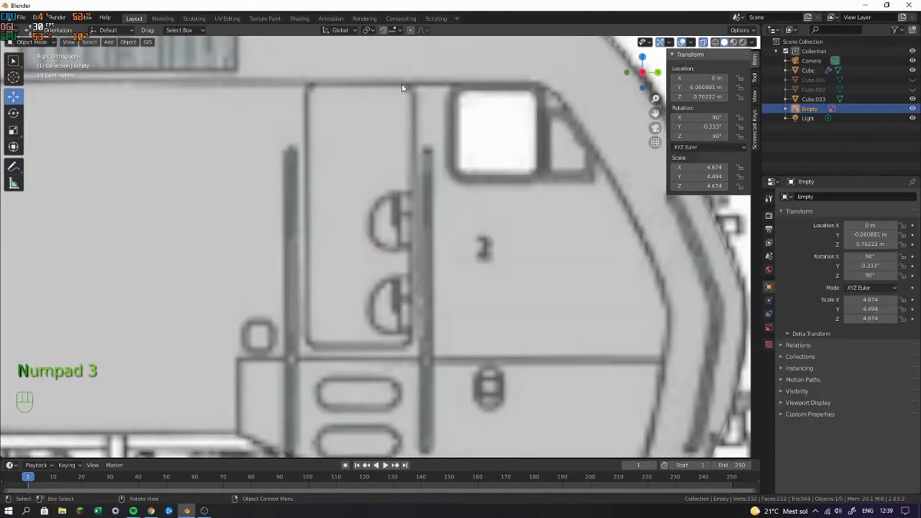
key(Tab)
key(Tab)
key(Tab)
Align the front corner edges of the frame with a Y scale of 0 and move them to Y about 7.69 m
drag(400, 75, 408, 207)
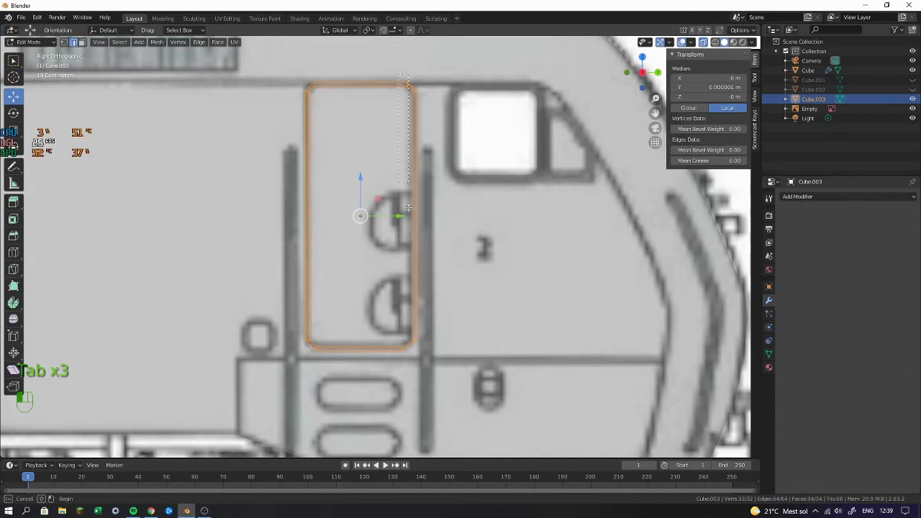
drag(408, 421, 409, 420)
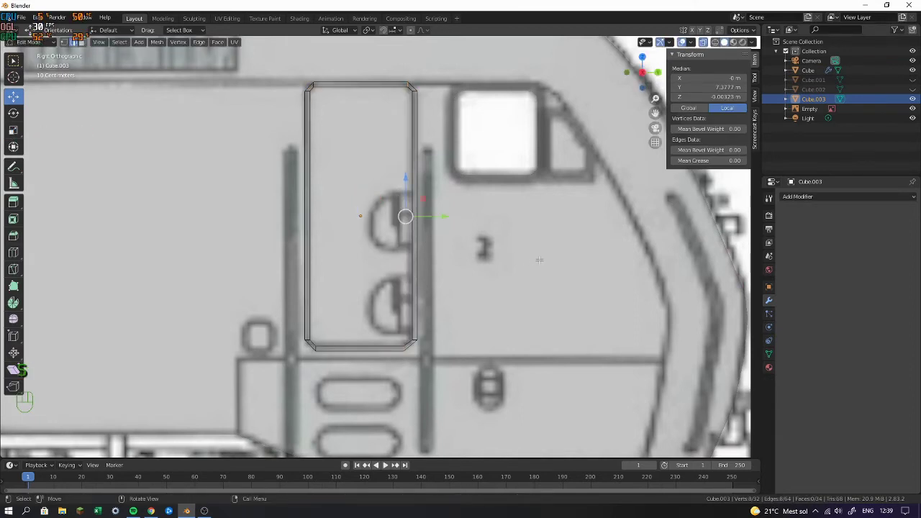
key(s)
key(s)
key(x)
key(s)
key(y)
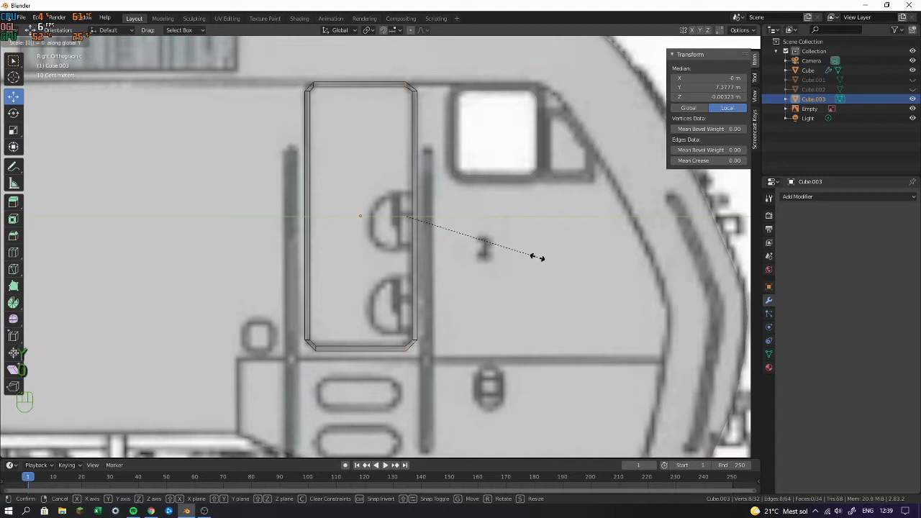
key(Return)
drag(446, 216, 448, 217)
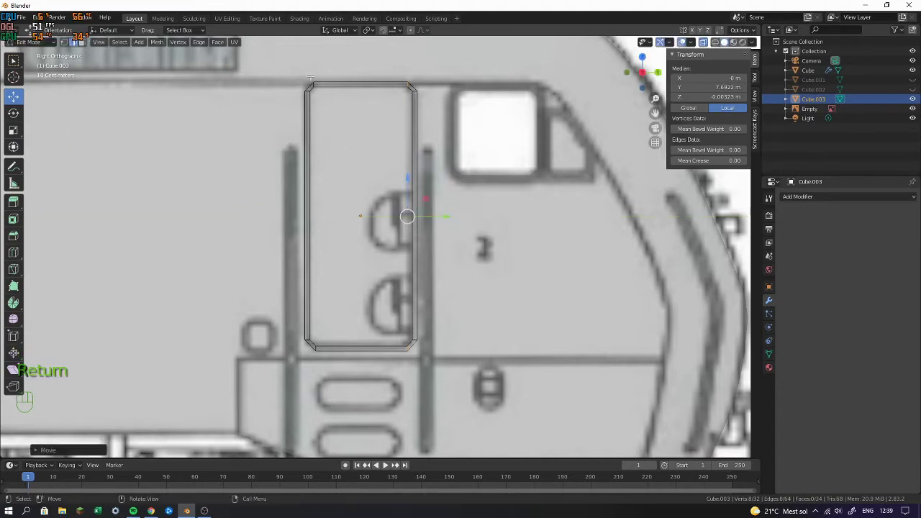
Select the upper and lower rear corner edges of the door frame and scale them
drag(311, 74, 333, 427)
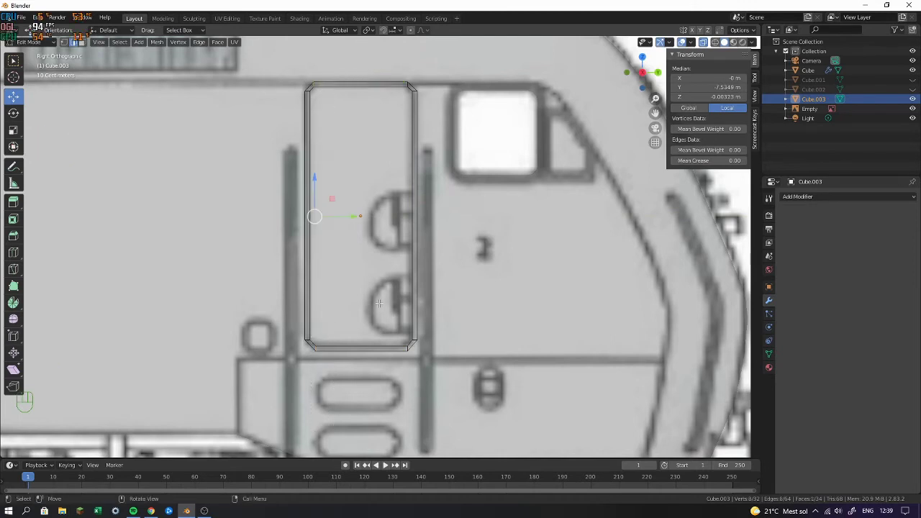
key(s)
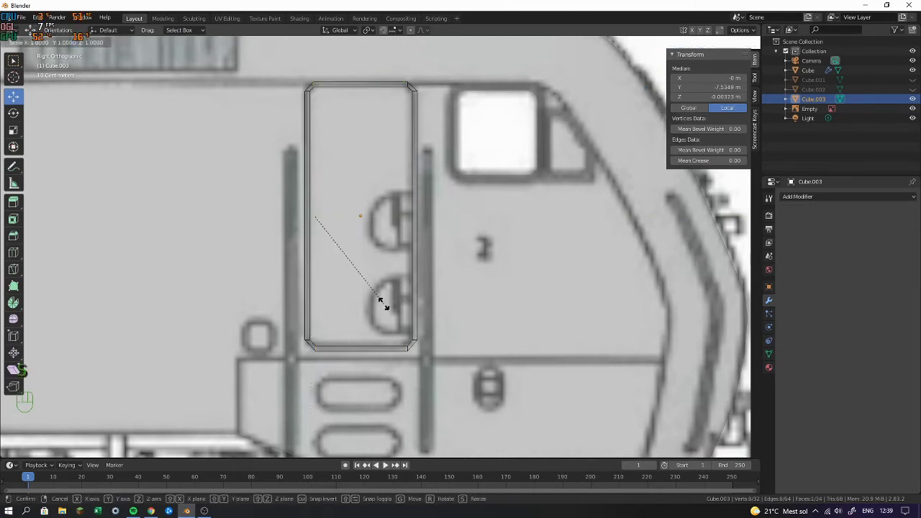
Flatten the door frame's left edges along Y and its top edges along Z by scaling them to 0
key(Return)
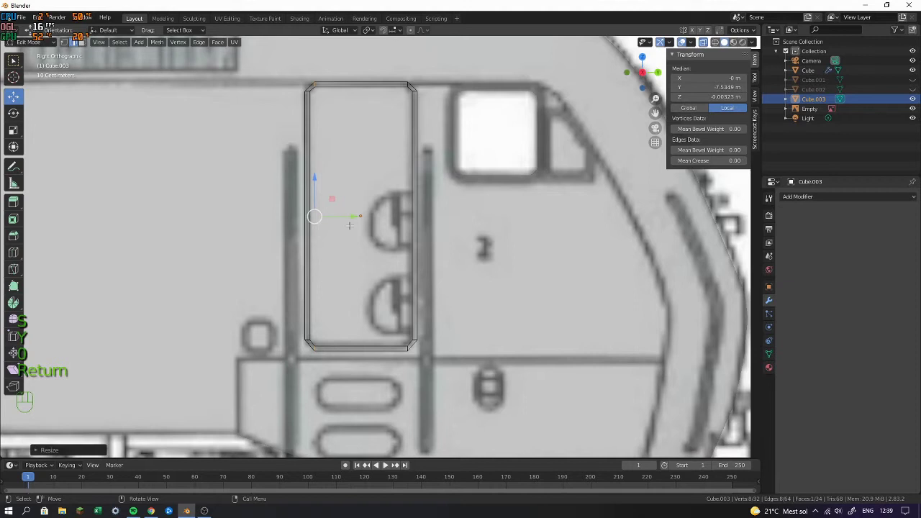
click(360, 85)
key(s)
key(z)
key(0)
click(495, 151)
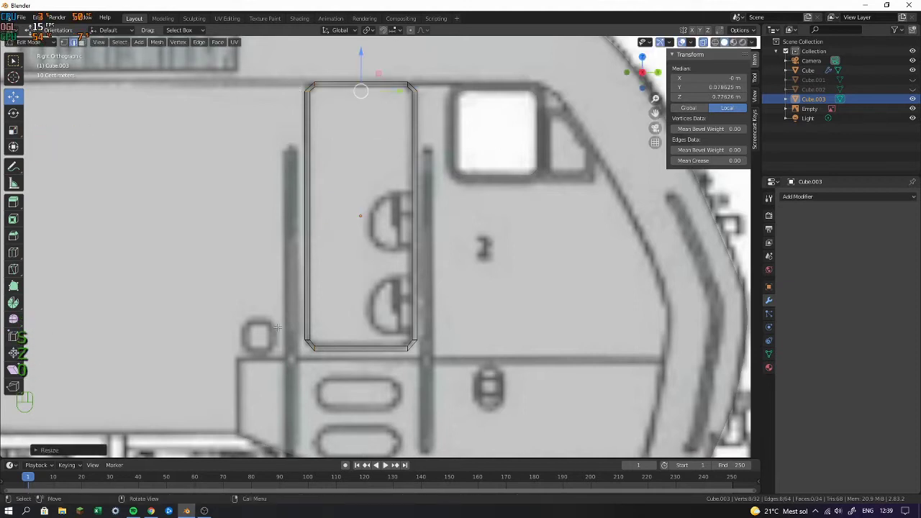
drag(359, 338, 481, 344)
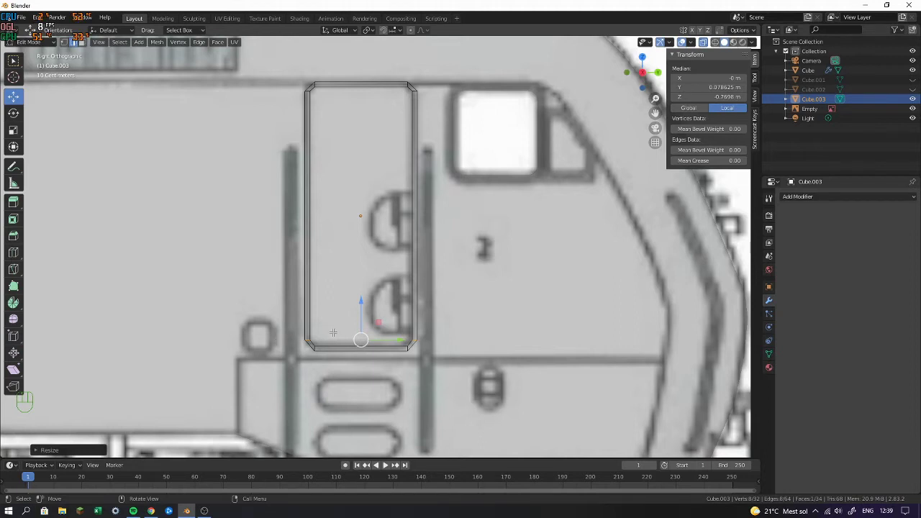
scroll(333, 333, down, 4)
key(Tab)
scroll(432, 223, up, 4)
Check the area below the cab door in the browser's enlarged Litra EG reference photo
shift+middle_drag(468, 226, 414, 115)
key(alt+Tab)
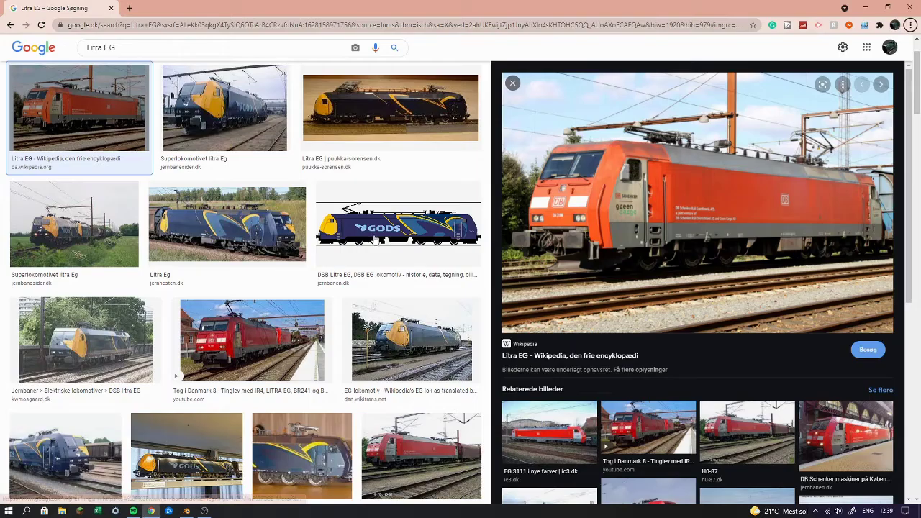
mouse_move(674, 243)
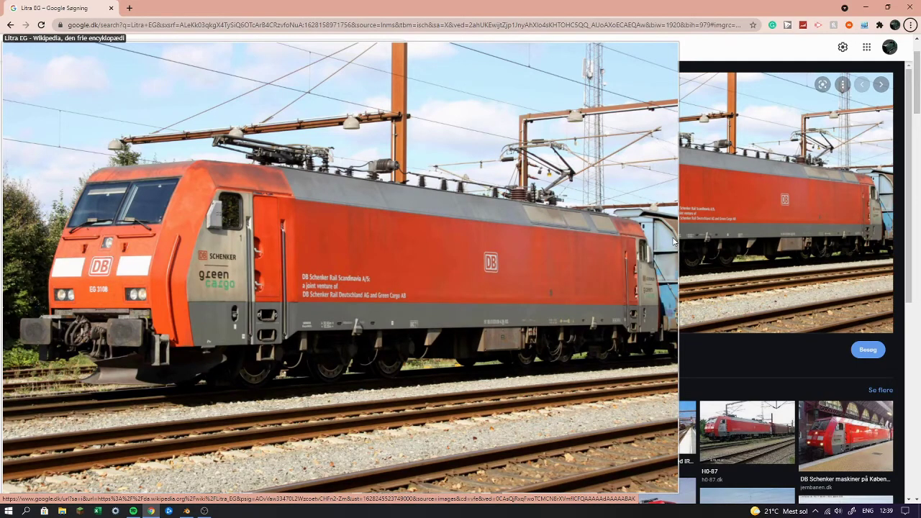
key(alt+Tab)
Add a cube, place it over the upper step slot below the cab door, and shrink it to roughly slot size
key(shift+a)
mouse_move(403, 157)
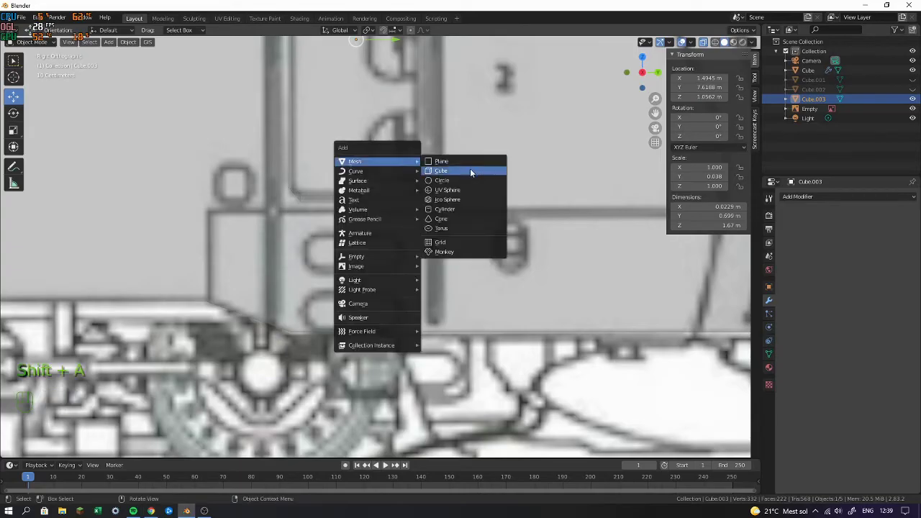
click(470, 168)
scroll(448, 190, down, 5)
key(alt+Tab)
mouse_move(681, 221)
key(alt+Tab)
drag(112, 248, 400, 262)
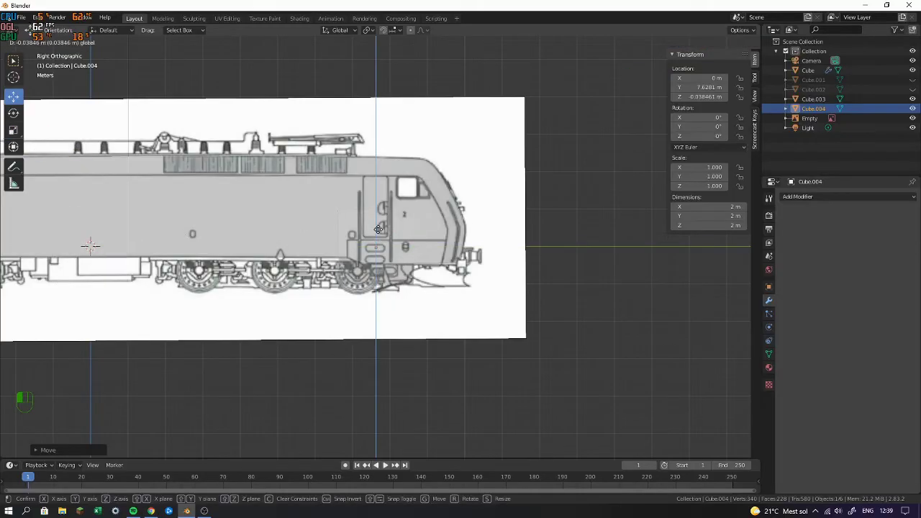
scroll(538, 273, up, 10)
key(Tab)
key(s)
click(403, 260)
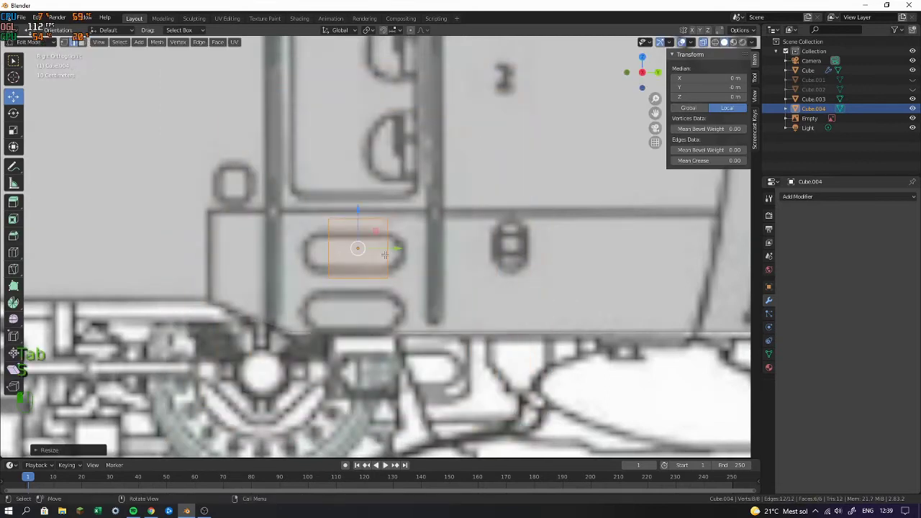
Scale the cube along Z to match the height of the upper step slot
key(s)
key(z)
key(s)
drag(360, 231, 392, 251)
key(x)
click(481, 272)
Stretch the cube along Y to match the length of the upper step slot
key(s)
key(y)
click(508, 279)
key(s)
key(y)
click(448, 262)
key(s)
key(y)
click(484, 266)
Add a horizontal loop cut through the middle of the cube's height
drag(289, 256, 318, 276)
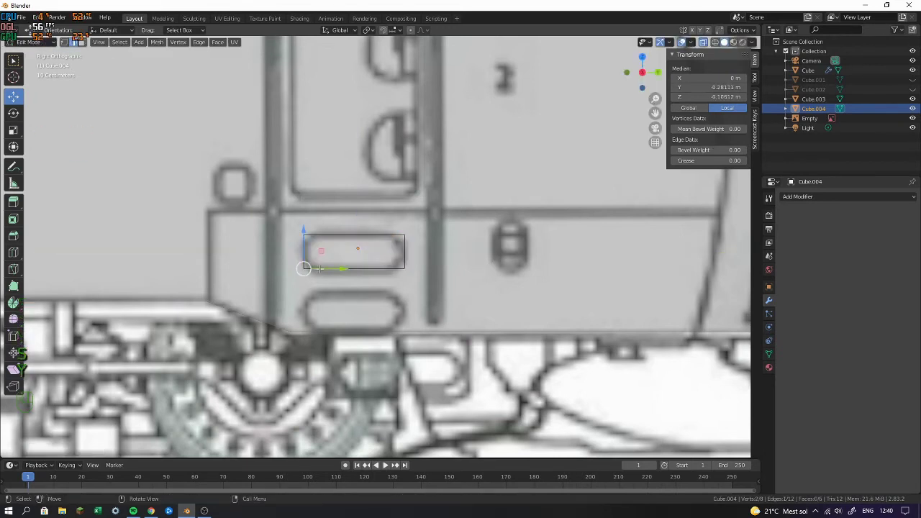
shift+drag(289, 223, 319, 244)
shift+drag(383, 231, 421, 252)
scroll(482, 256, up, 6)
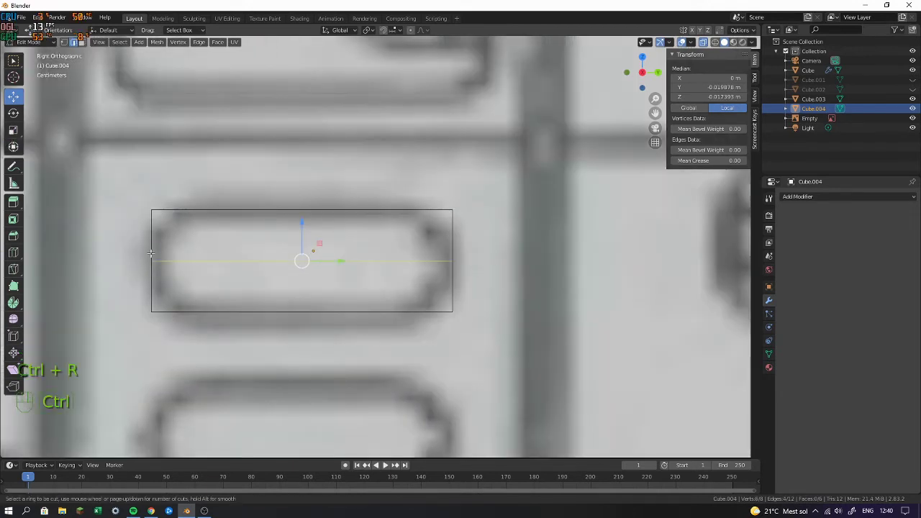
click(150, 253)
click(151, 253)
key(s)
key(y)
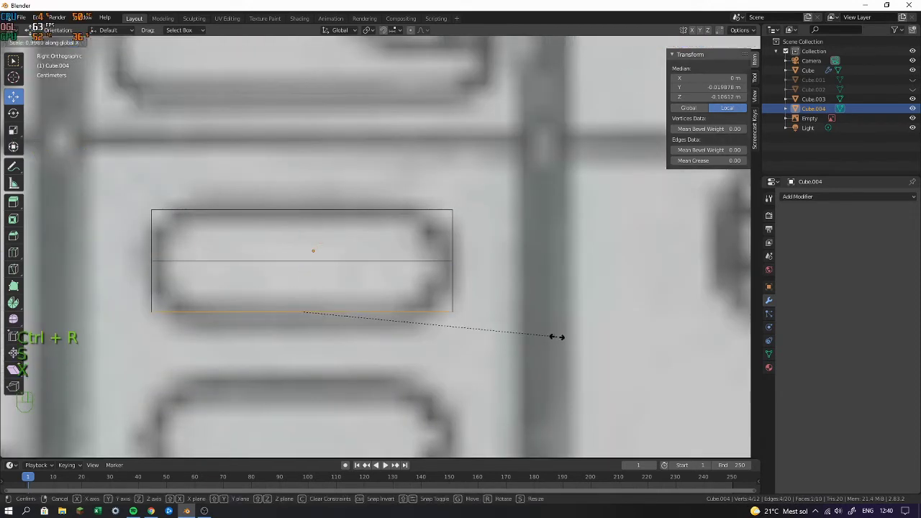
click(522, 335)
key(s)
key(y)
click(338, 235)
drag(130, 172, 540, 239)
key(ctrl+z)
key(ctrl+z)
Scale the cube's upper and lower edges inward along Y so both ends taper to a point
shift+drag(137, 177, 532, 221)
key(s)
key(y)
click(488, 244)
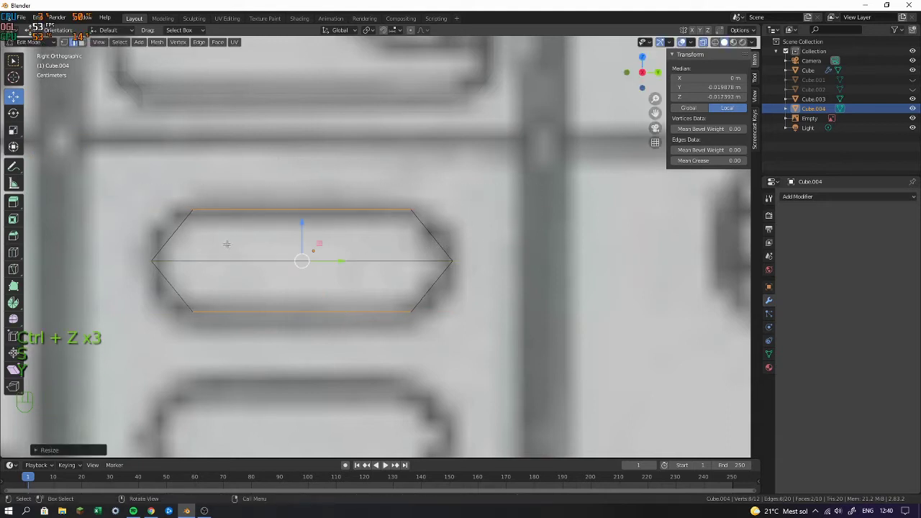
Pull the two pointed end edges slightly inward along Y and bevel them with 3 segments
click(152, 259)
shift+click(457, 262)
key(s)
key(y)
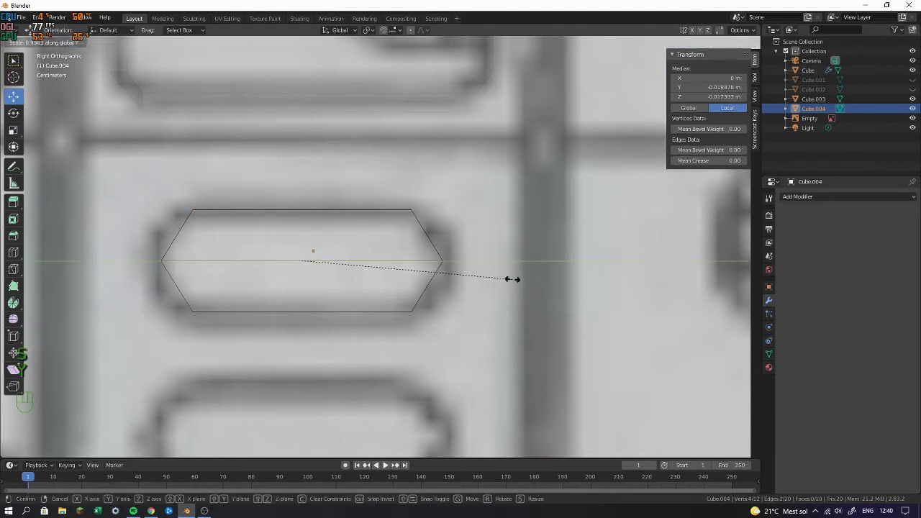
click(513, 276)
key(ctrl+b)
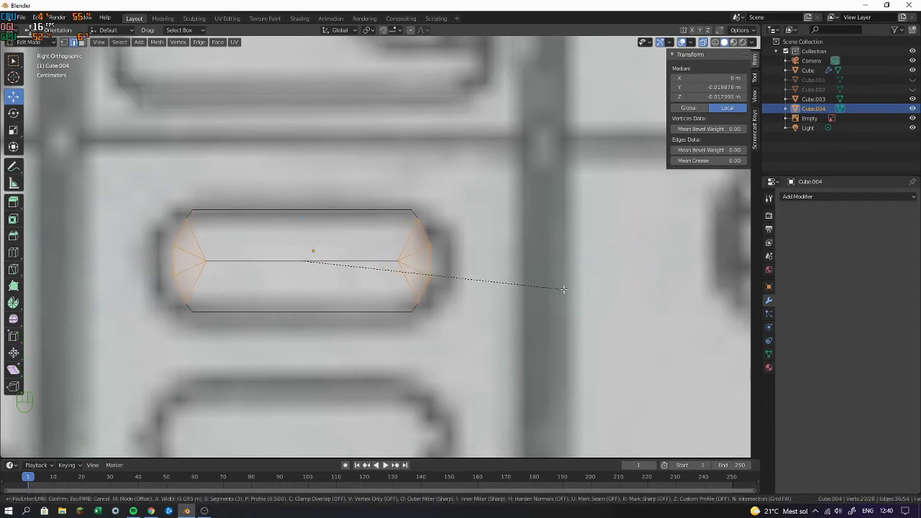
click(564, 289)
Scale the beveled ends outward along Y to meet the ends of the slot outline
key(s)
key(x)
right_click(530, 247)
key(s)
key(y)
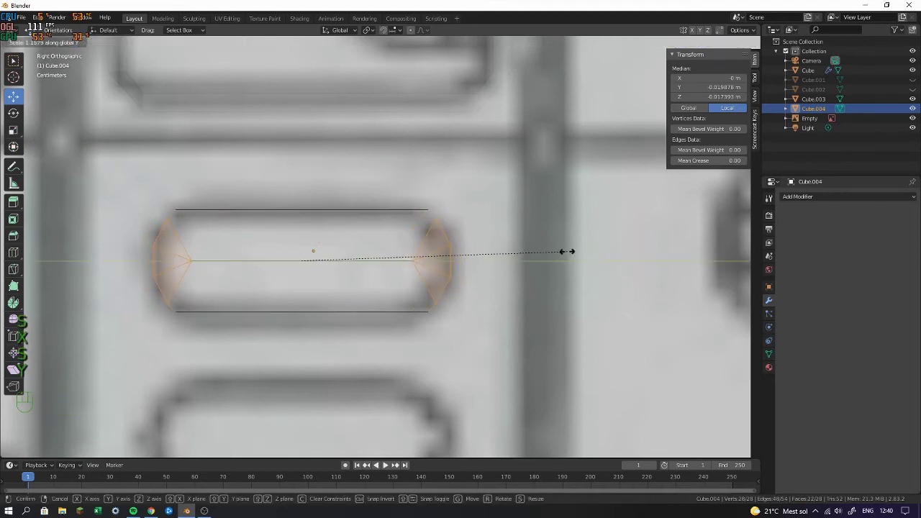
click(567, 251)
Scale the left rounded end along Y and shift it slightly to fit the curve of the slot outline
key(Tab)
scroll(468, 227, down, 2)
key(Tab)
drag(198, 203, 291, 313)
key(s)
key(y)
click(393, 251)
key(s)
key(y)
click(336, 252)
drag(264, 257, 267, 258)
Scale and shift the right rounded end along Y to fit the slot outline, then leave Edit Mode
drag(375, 195, 491, 324)
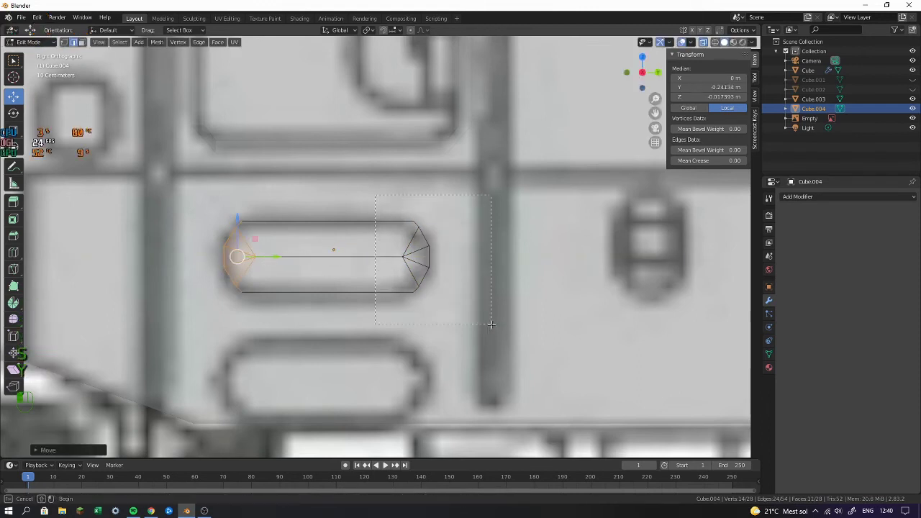
key(s)
key(y)
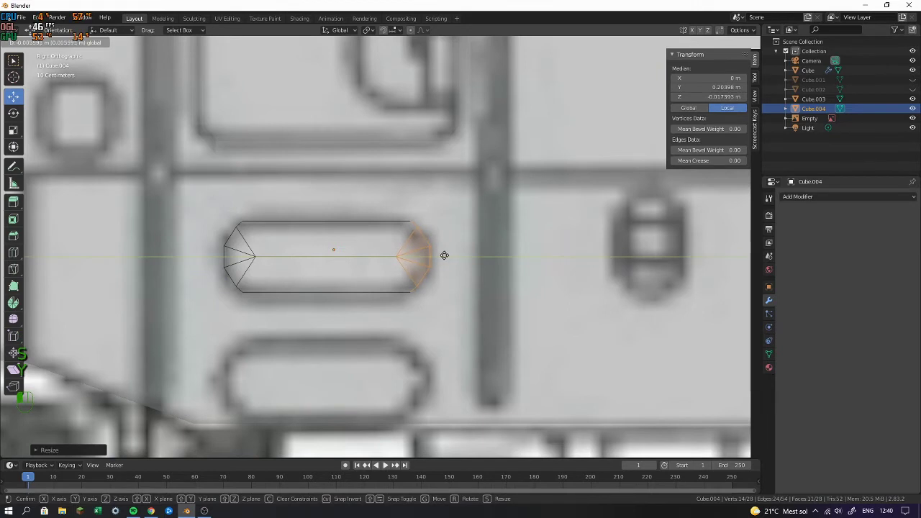
click(444, 255)
key(Tab)
Stretch the slot-shaped cutter along X to a scale of about 12.13 so it extends through the locomotive body
scroll(370, 239, down, 3)
middle_drag(372, 237, 583, 109)
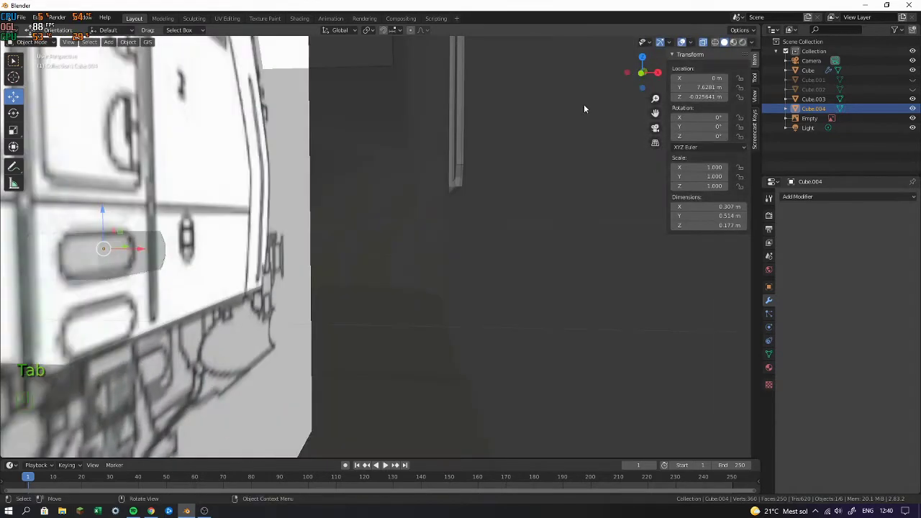
click(704, 43)
drag(148, 249, 212, 249)
key(ctrl+z)
key(s)
key(x)
click(67, 149)
mouse_move(67, 149)
middle_down()
mouse_move(161, 145)
mouse_move(85, 132)
mouse_move(298, 172)
mouse_move(333, 126)
mouse_move(725, 43)
middle_up()
click(708, 42)
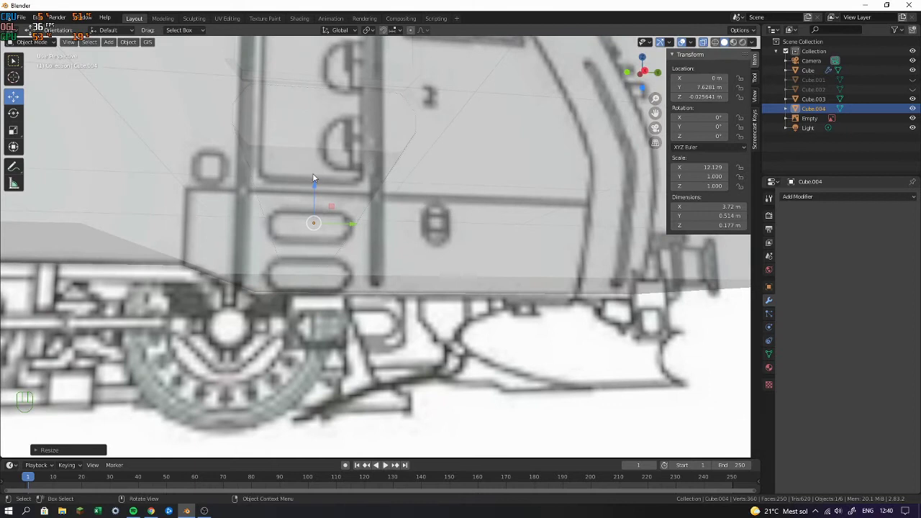
Duplicate the slot cutter and move the copy down onto the lower step slot, at about -0.33 m in Z
key(shift+d)
key(KP_Enter)
key(KP_3)
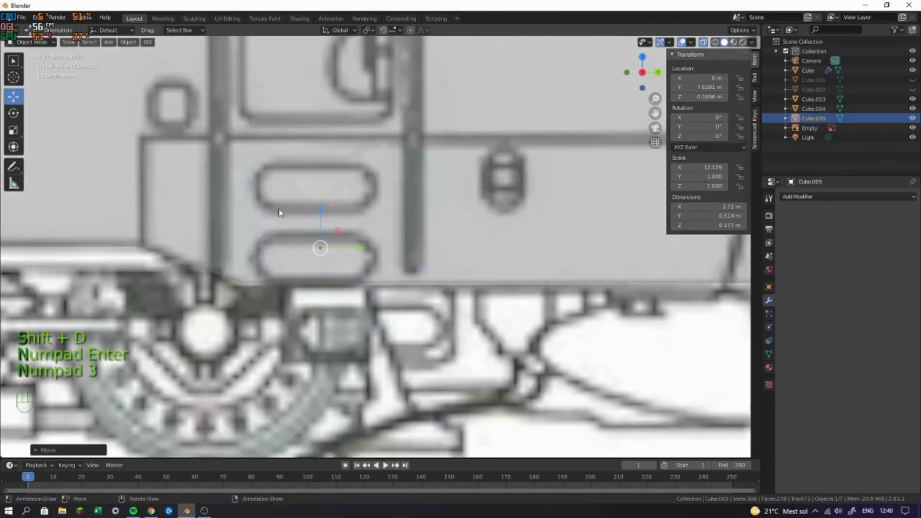
drag(321, 213, 321, 218)
scroll(318, 226, down, 3)
scroll(316, 229, up, 4)
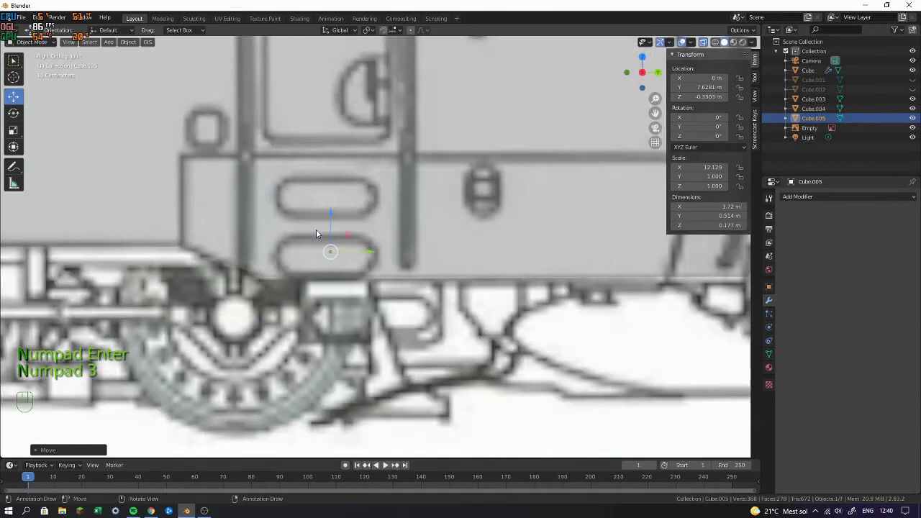
scroll(442, 172, down, 6)
shift+middle_drag(320, 122, 433, 224)
shift+middle_drag(433, 224, 341, 226)
middle_drag(341, 226, 551, 254)
scroll(550, 253, down, 4)
shift+click(424, 219)
right_click(431, 219)
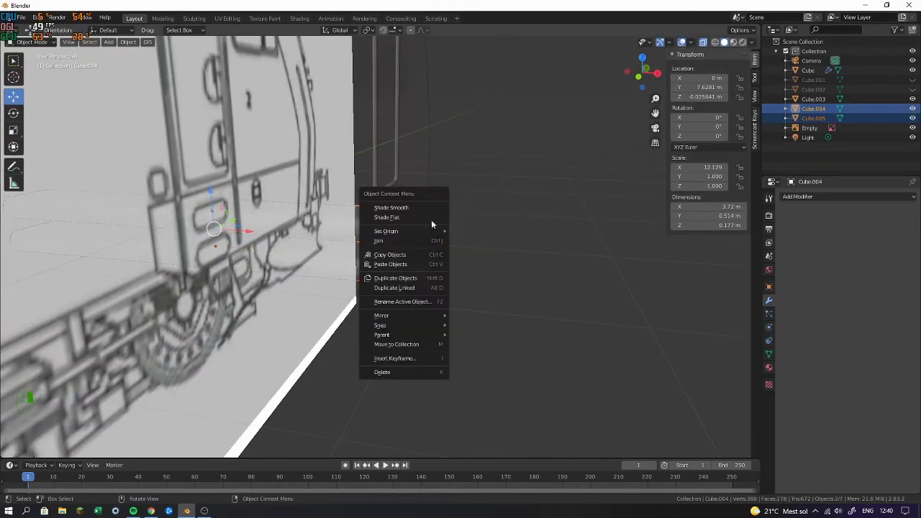
middle_drag(485, 206, 500, 309)
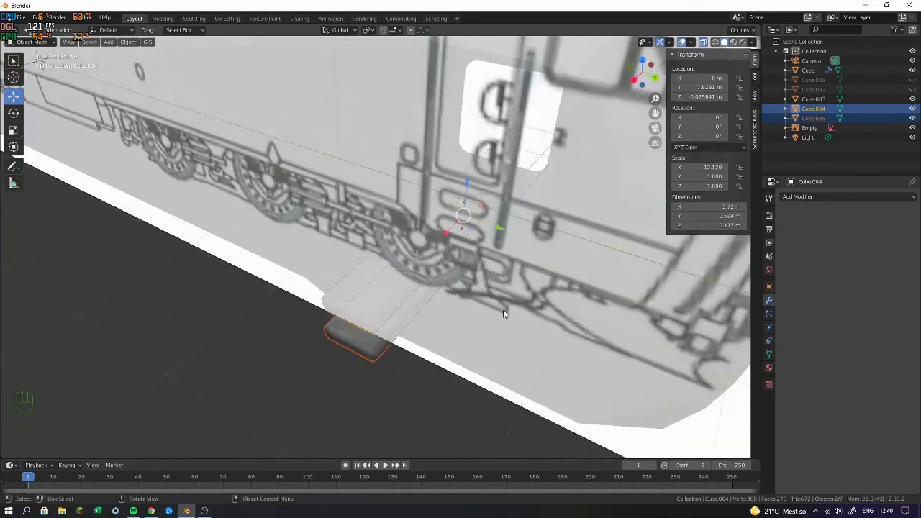
click(528, 318)
Add a Difference Boolean modifier to the locomotive body, using the upper slot cutter Cube.004 as its object
middle_drag(667, 220, 529, 234)
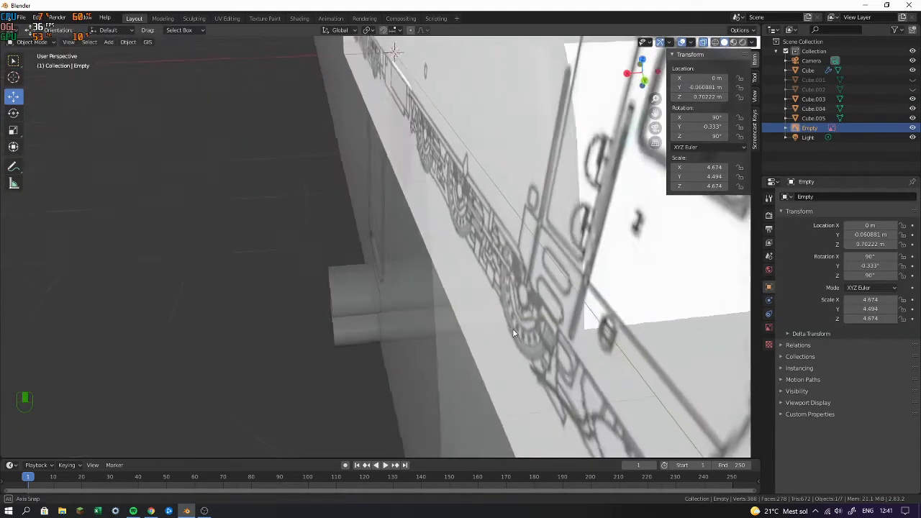
click(442, 381)
click(815, 199)
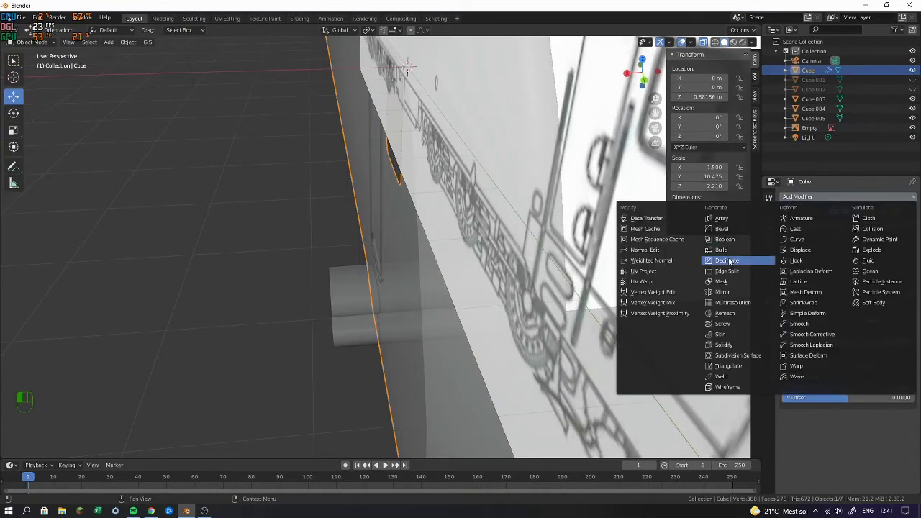
click(774, 239)
click(343, 288)
middle_drag(379, 300, 368, 248)
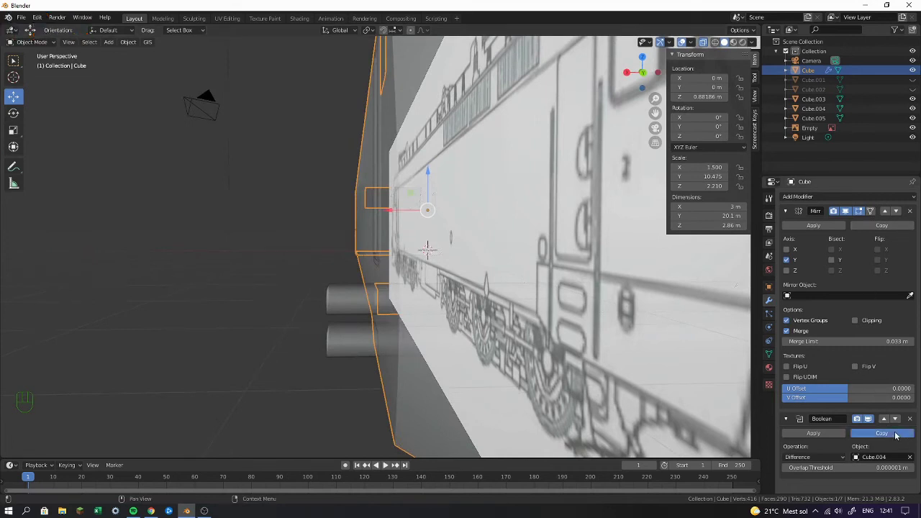
Copy the Boolean modifier and set the copy's object to the lower slot cutter Cube.005
click(882, 433)
click(899, 469)
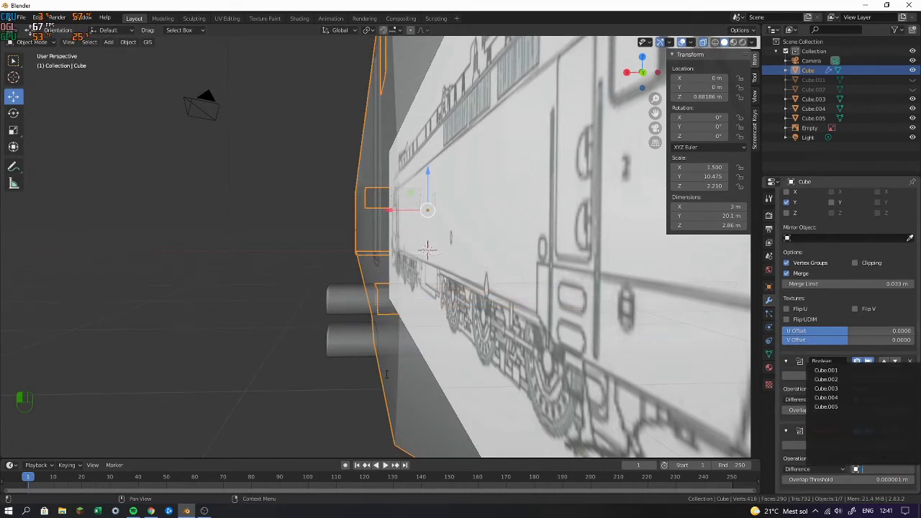
click(714, 426)
click(901, 471)
click(905, 474)
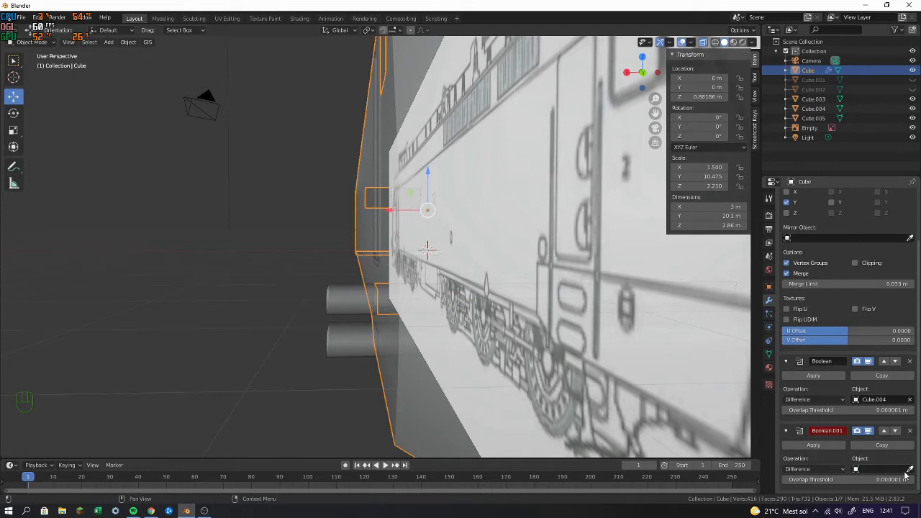
click(344, 344)
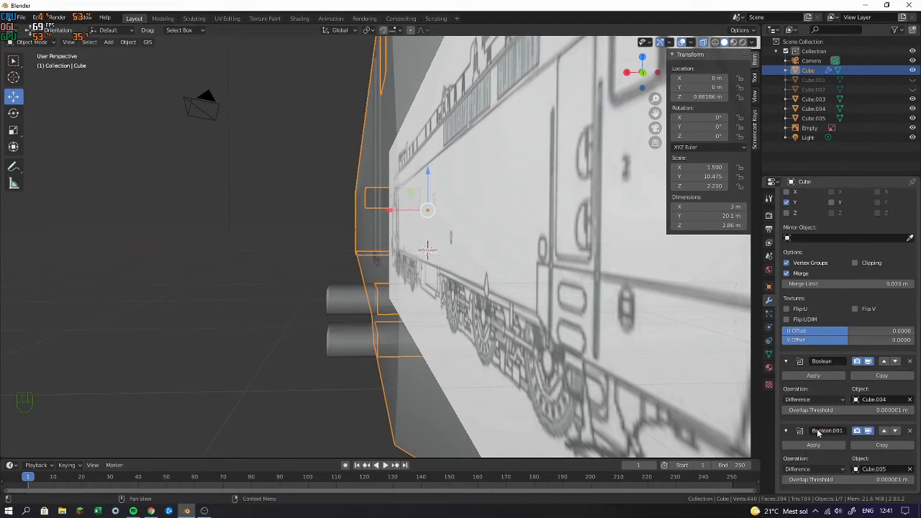
Apply both Boolean modifiers on the body and hide the cutters Cube.004 and Cube.005
click(814, 375)
click(817, 435)
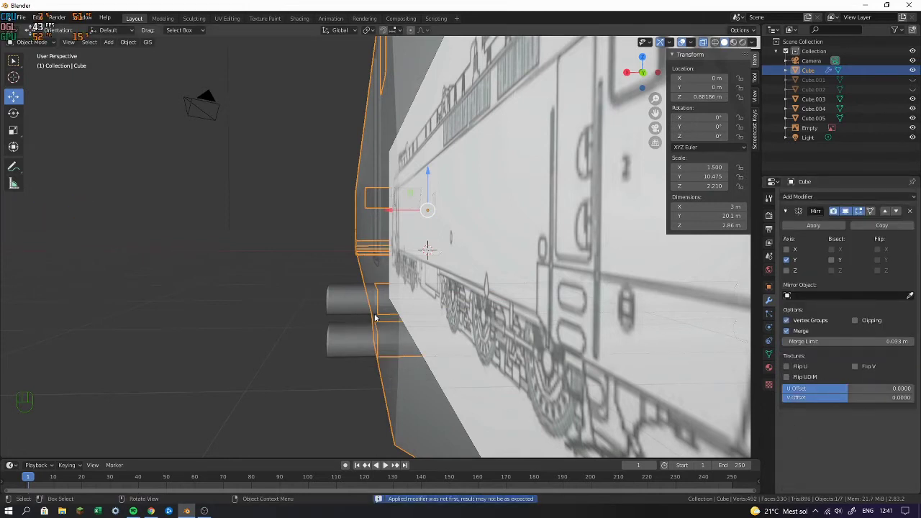
click(913, 70)
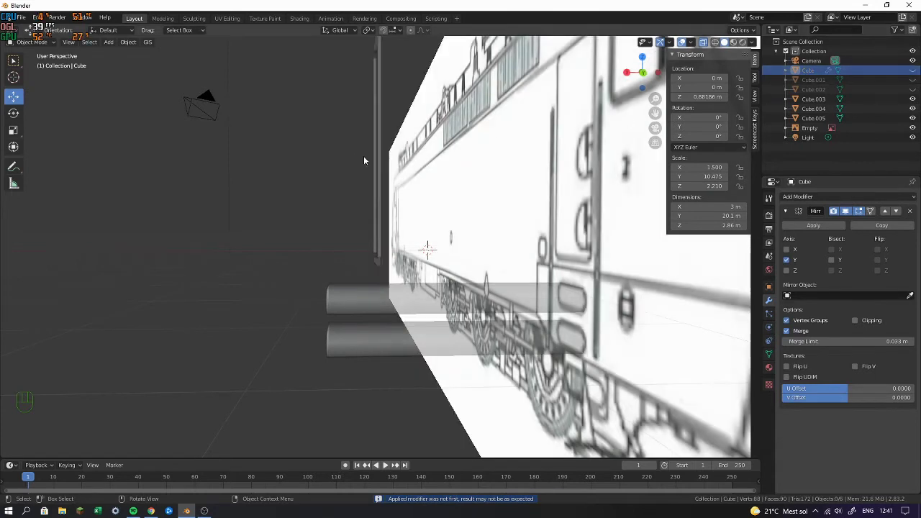
click(913, 70)
click(912, 110)
click(912, 119)
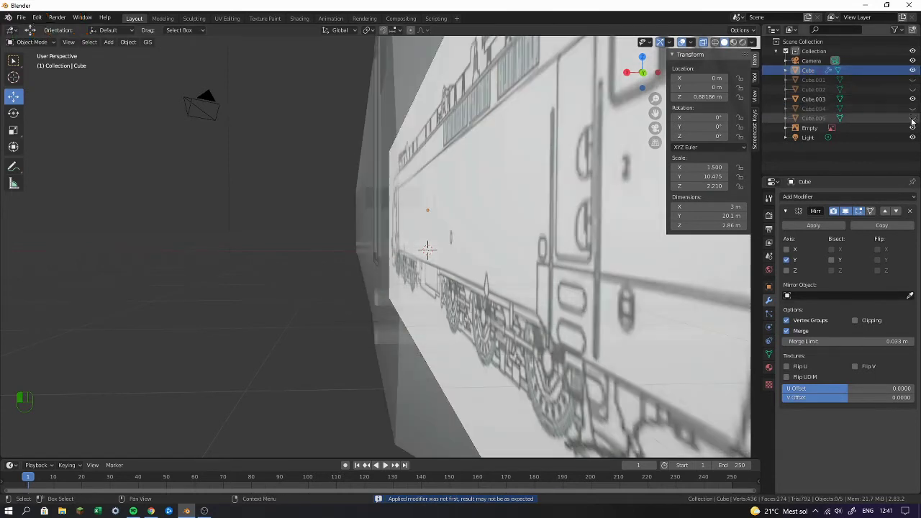
Turn off X-ray and open the body mesh in Edit Mode, close up on the two step slots
middle_drag(511, 138, 584, 138)
click(704, 43)
middle_drag(497, 153, 464, 209)
scroll(403, 324, up, 2)
scroll(403, 325, up, 5)
middle_drag(403, 325, 320, 312)
key(Tab)
Select the inner faces of both step slots below the cab door and delete them
ctrl+alt+click(321, 311)
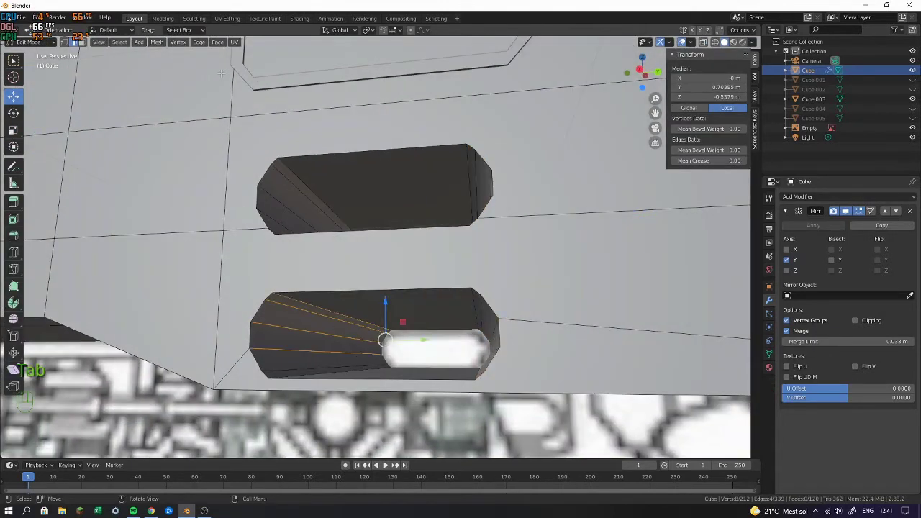
click(82, 44)
drag(358, 320, 375, 379)
middle_drag(359, 347, 213, 374)
alt+shift+click(243, 371)
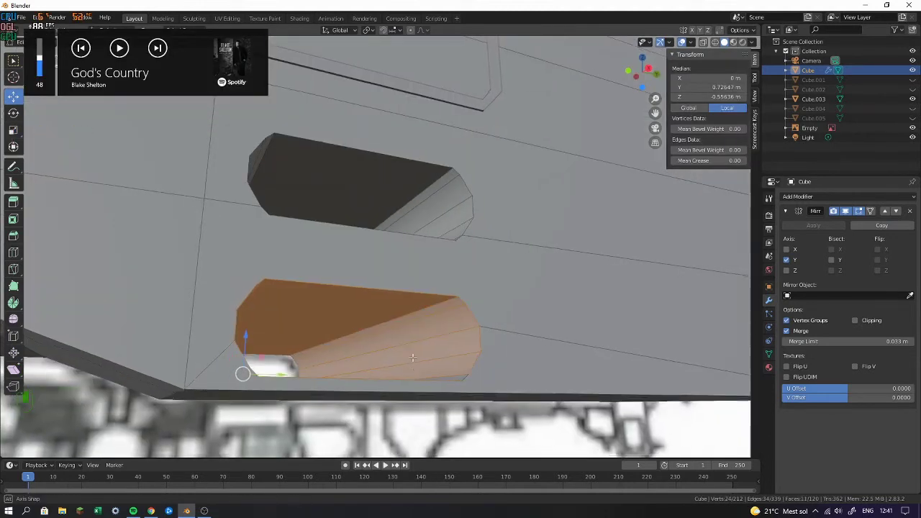
shift+middle_drag(420, 226, 329, 249)
alt+shift+click(402, 255)
alt+shift+click(391, 261)
shift+drag(361, 224, 380, 296)
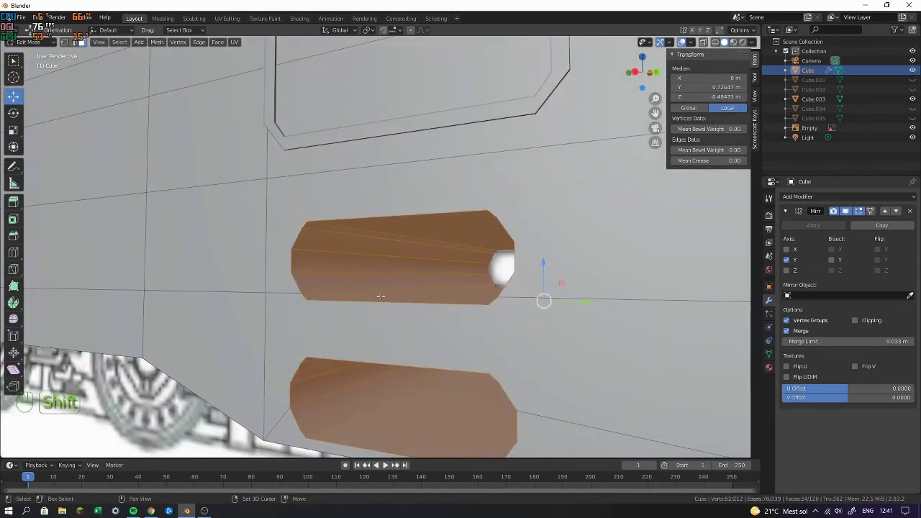
scroll(509, 251, down, 8)
middle_drag(508, 250, 323, 151)
key(Return)
key(Delete)
click(480, 248)
Select the underside faces of the locomotive body, including the sloped section near the cab, and delete them
key(Tab)
middle_drag(323, 150, 472, 176)
key(Tab)
drag(384, 206, 422, 231)
shift+middle_drag(396, 223, 456, 216)
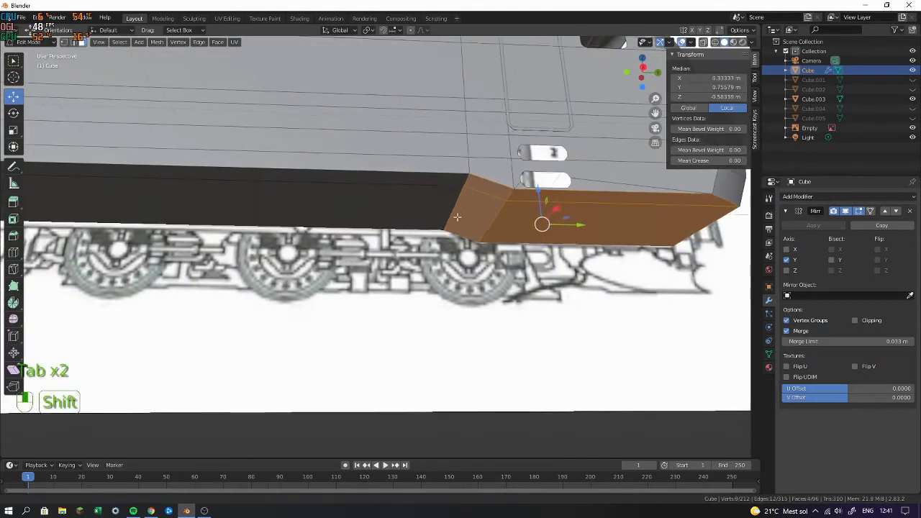
shift+drag(439, 193, 418, 215)
shift+middle_drag(418, 214, 404, 173)
scroll(404, 173, down, 6)
shift+middle_drag(315, 118, 481, 288)
shift+click(368, 217)
key(Delete)
click(472, 253)
scroll(428, 196, up, 5)
middle_drag(481, 287, 516, 185)
View the Litra EG reference photo in the browser and switch to the finished locomotive in LitraEG.blend
key(alt+Tab)
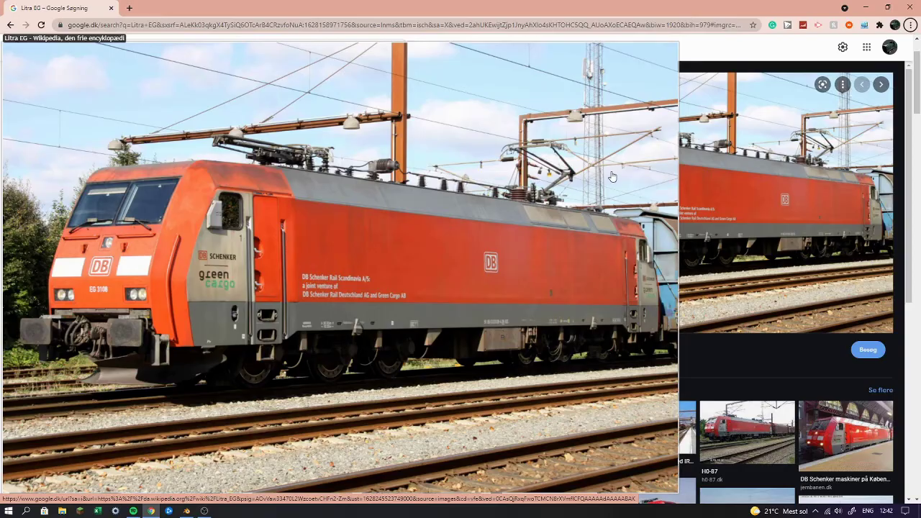
key(alt+Tab)
middle_drag(443, 248, 408, 241)
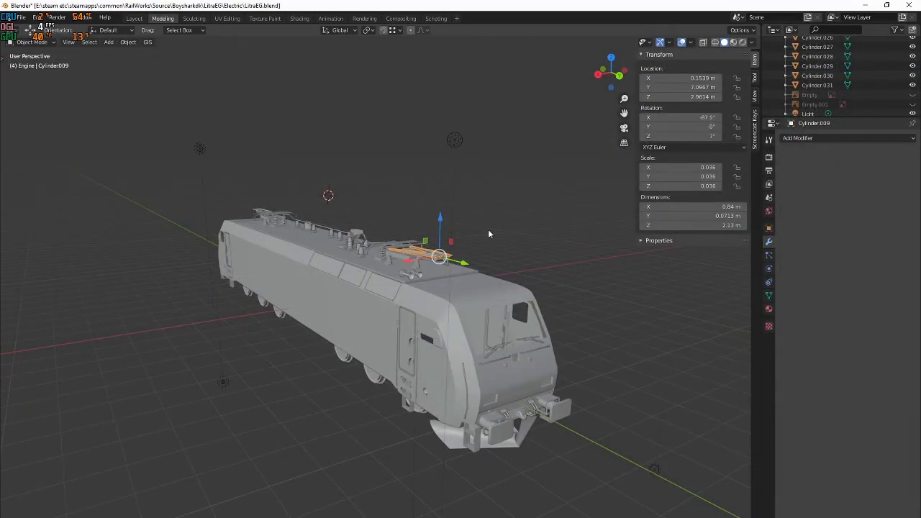
Examine the wheelsets under the finished locomotive, selecting them one after another along the underframe
middle_drag(361, 212, 454, 155)
click(495, 332)
click(423, 337)
click(363, 346)
click(206, 350)
click(160, 362)
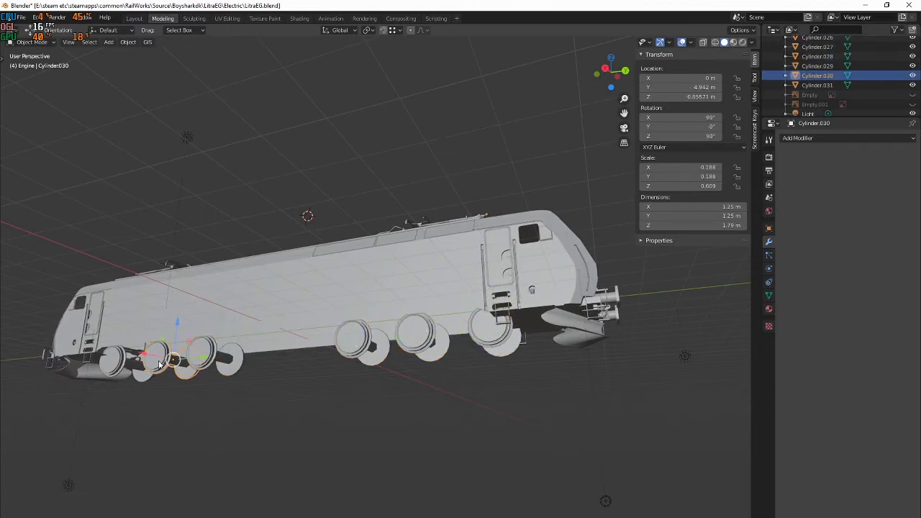
click(123, 366)
middle_drag(284, 383, 246, 400)
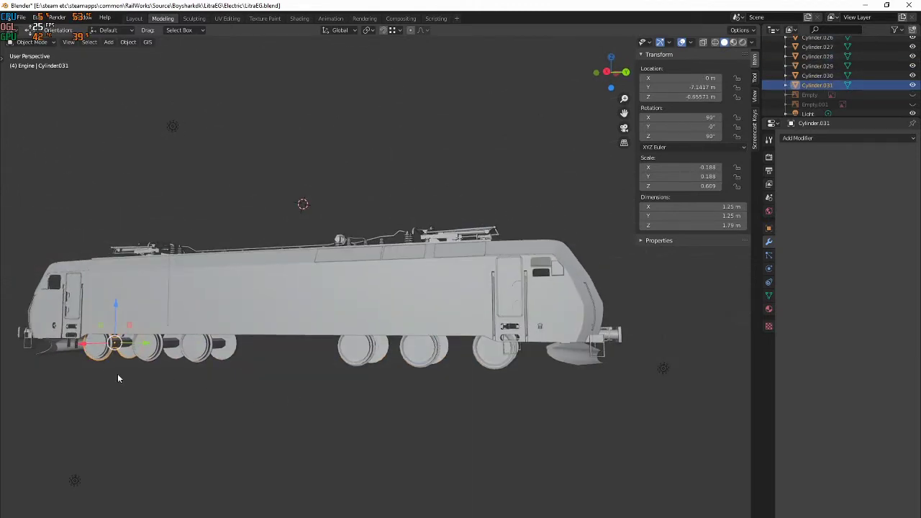
click(425, 388)
drag(518, 370, 80, 354)
click(278, 388)
middle_drag(278, 388, 501, 313)
Examine the finished model's roof equipment and pantographs, selecting the roof assembly and the front pantograph's upper arm
scroll(545, 321, up, 6)
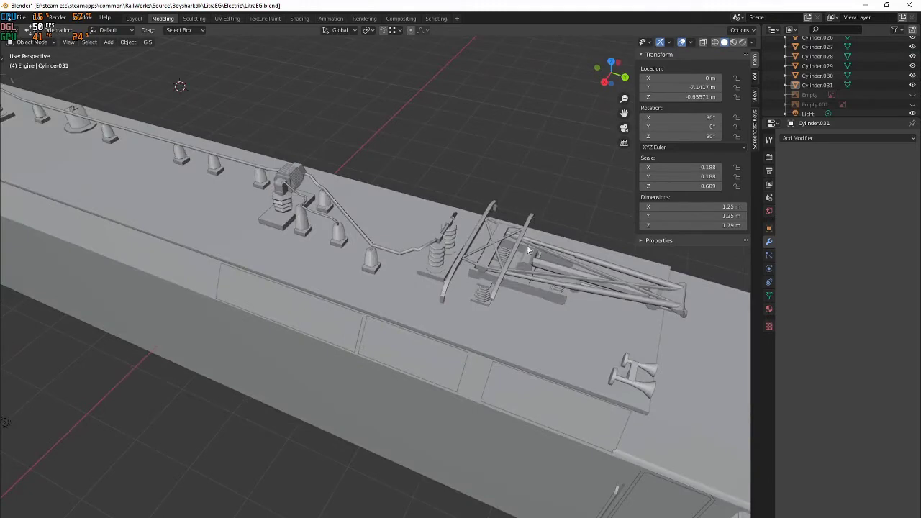
scroll(527, 245, down, 8)
middle_drag(372, 218, 414, 173)
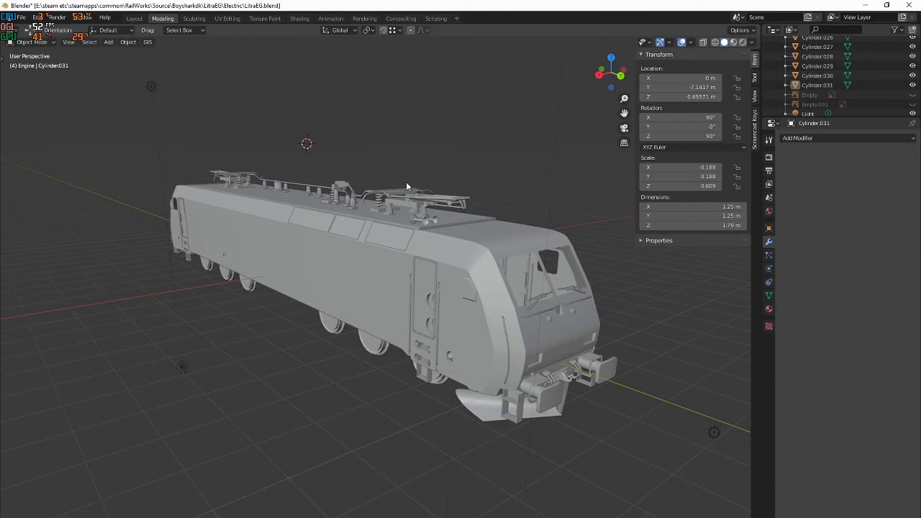
click(406, 181)
shift+click(237, 171)
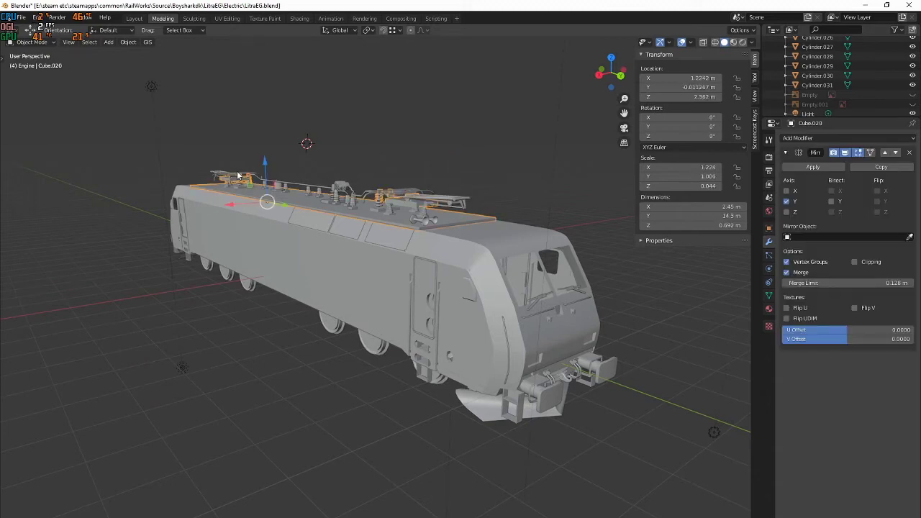
middle_drag(367, 151, 338, 201)
click(334, 205)
click(405, 201)
click(429, 198)
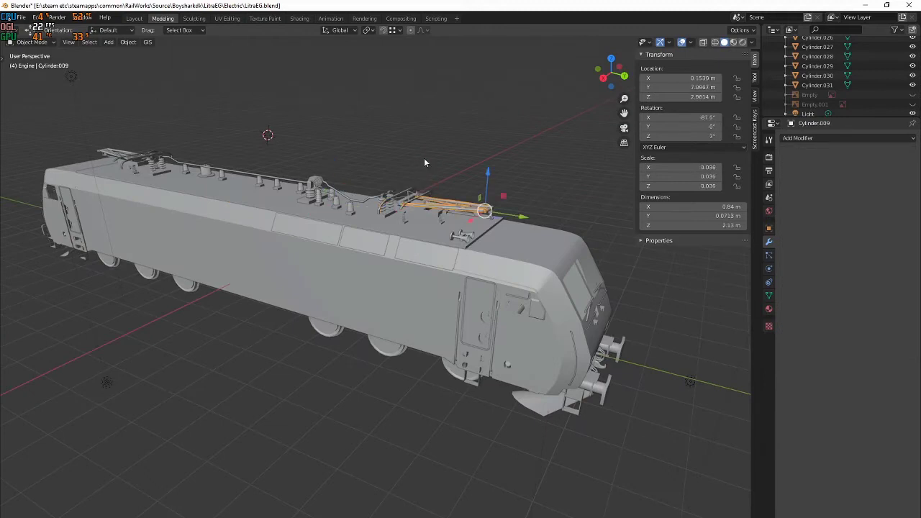
Inspect the front pantograph close up, selecting the thin lower rod, the main lower arm and the hinge piece
shift+middle_drag(424, 159, 432, 236)
scroll(435, 241, up, 5)
middle_drag(480, 212, 353, 270)
scroll(353, 271, up, 3)
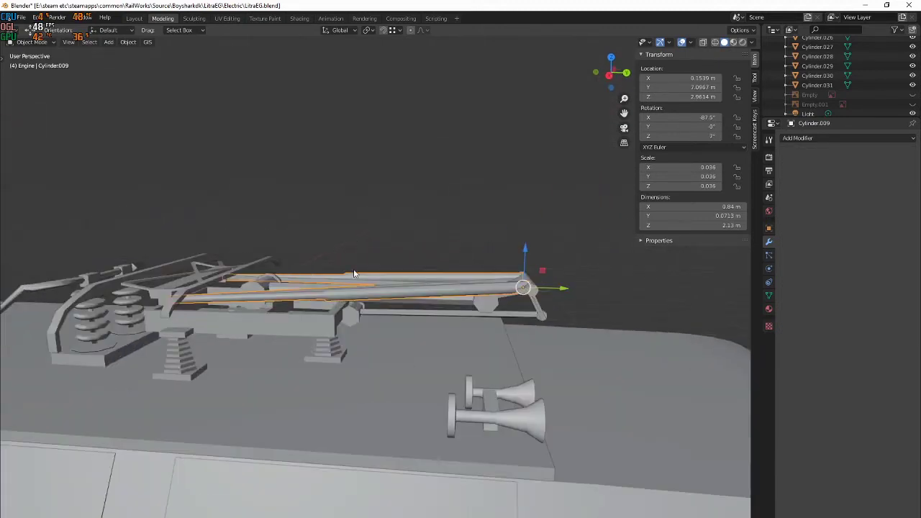
scroll(353, 273, up, 1)
click(426, 317)
middle_drag(452, 313, 441, 302)
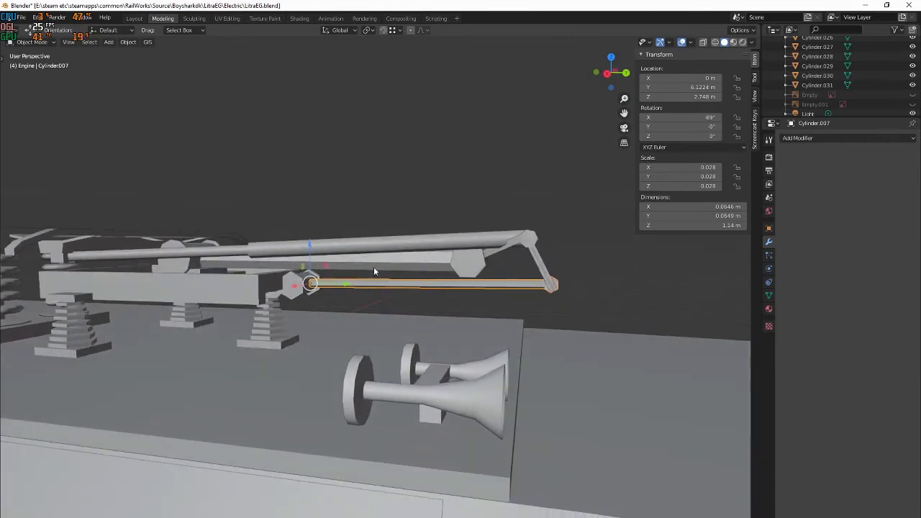
click(416, 268)
click(415, 270)
click(417, 271)
click(421, 272)
click(423, 273)
click(425, 263)
click(441, 264)
click(464, 267)
click(468, 271)
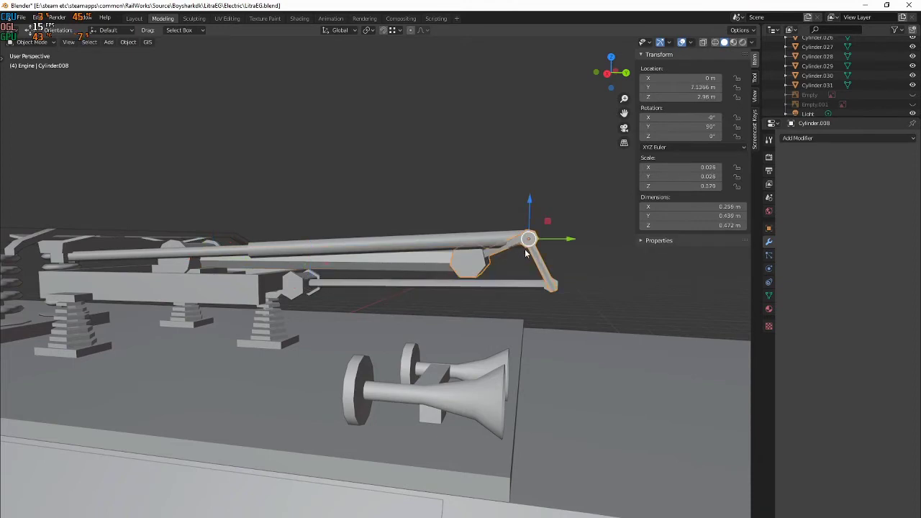
Inspect the front pantograph's upper arm frame and collector head by selecting each part
scroll(460, 273, up, 3)
click(360, 249)
middle_drag(361, 248, 293, 329)
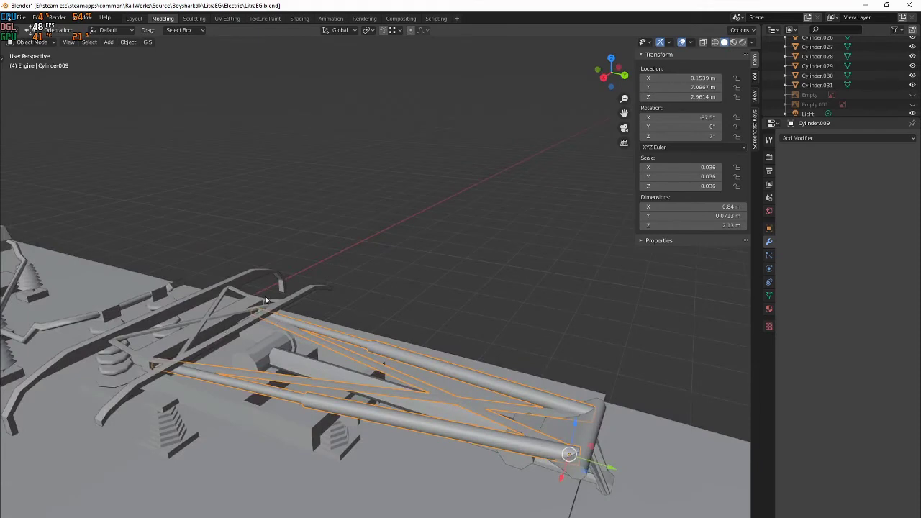
click(200, 312)
click(213, 305)
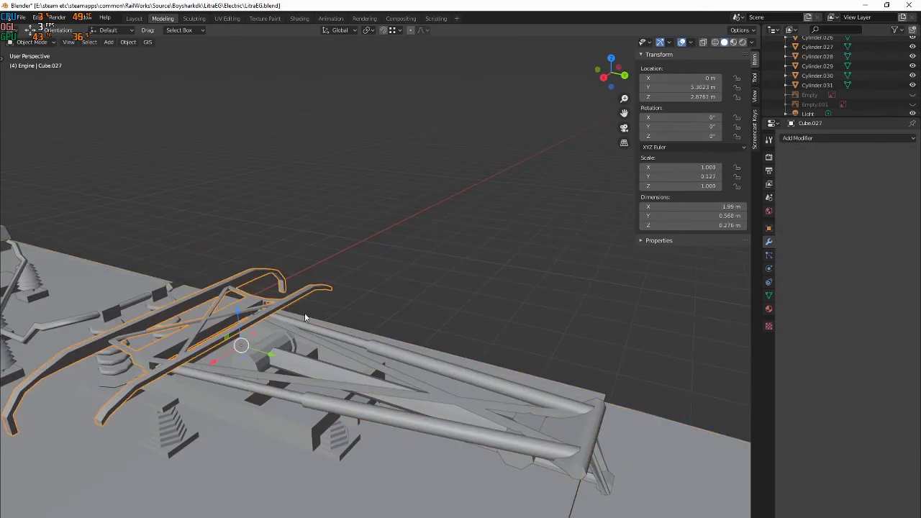
middle_drag(223, 313, 300, 243)
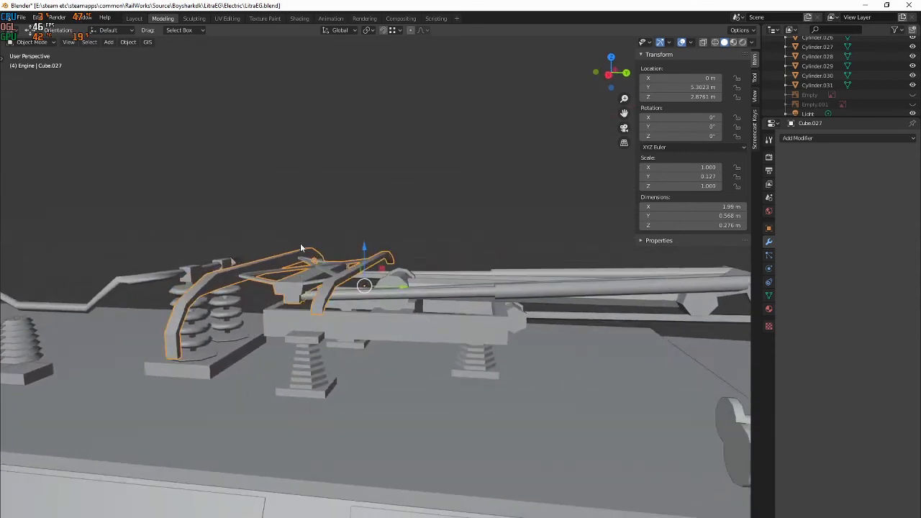
middle_drag(404, 282, 271, 305)
click(346, 297)
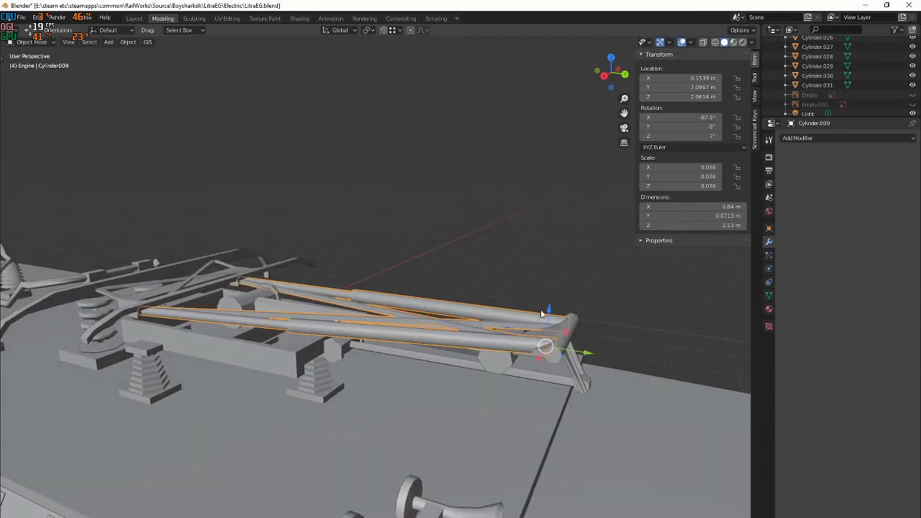
click(150, 287)
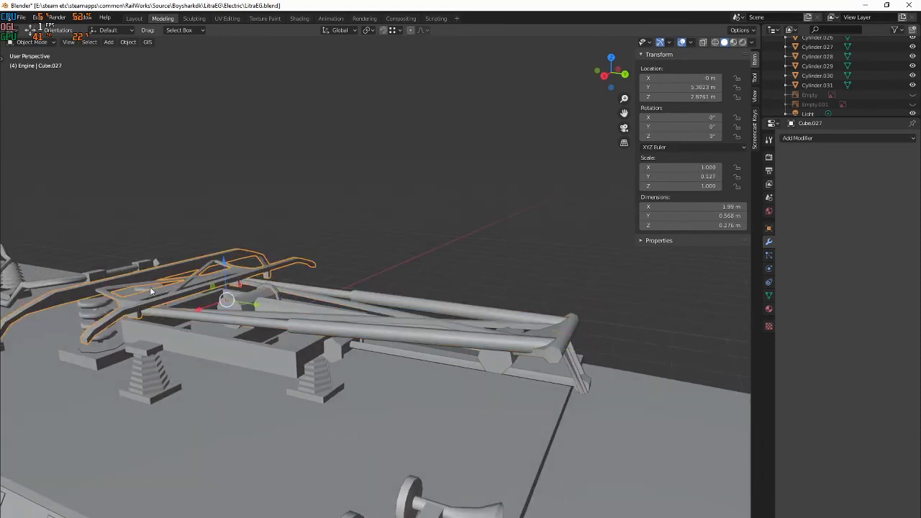
Select the front pantograph's arms, hinge, lower rod and collector head and move them up about 0.77 m along Z
click(268, 319)
click(511, 373)
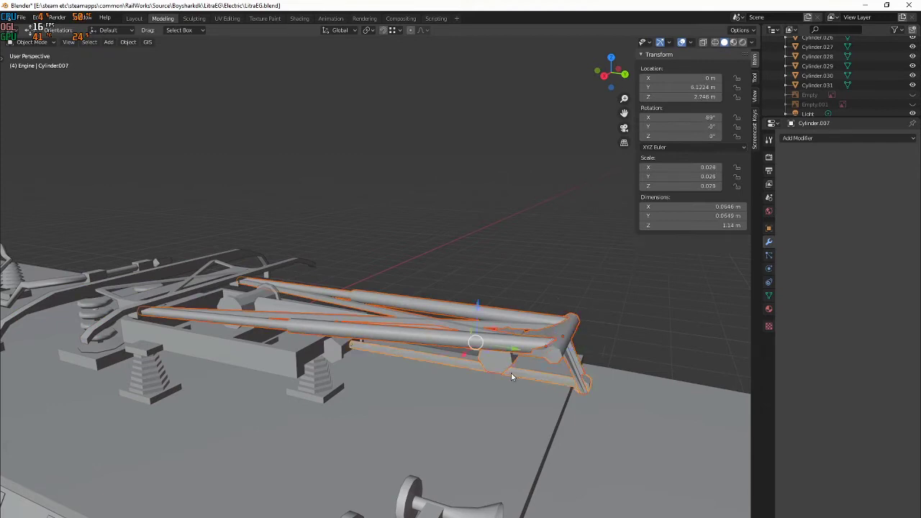
middle_drag(511, 373, 399, 284)
shift+click(189, 256)
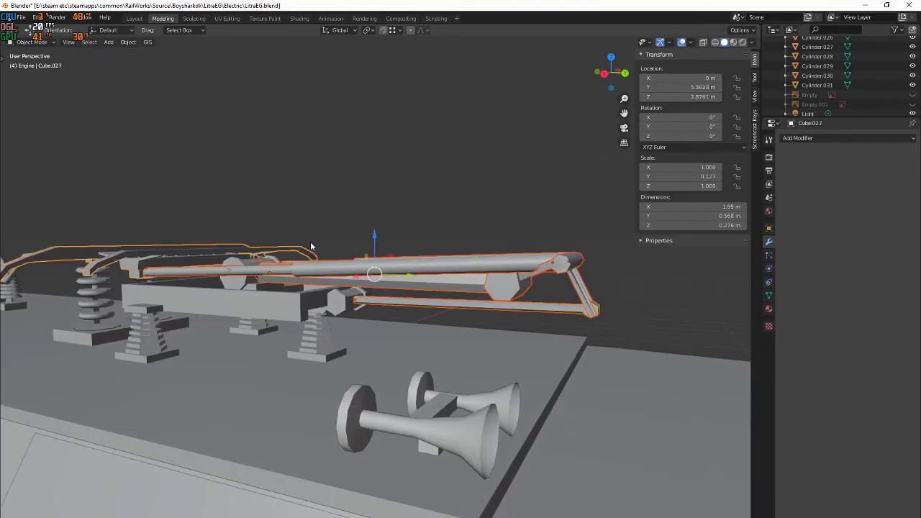
key(g)
key(z)
click(377, 83)
Examine the raised pantograph from below, selecting its rods, hinge, upper arm and collector head individually
middle_drag(385, 137, 421, 299)
click(429, 340)
click(428, 361)
click(362, 384)
middle_drag(561, 378, 337, 272)
click(375, 249)
click(387, 225)
click(433, 215)
click(369, 182)
shift+middle_drag(152, 237, 232, 253)
click(232, 250)
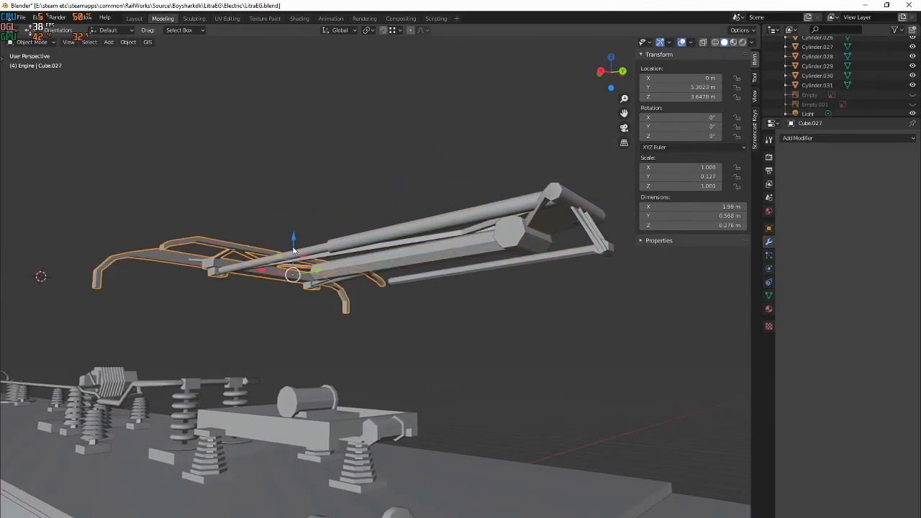
click(349, 243)
shift+click(221, 251)
click(233, 244)
shift+click(353, 249)
shift+click(441, 252)
Undo the recent part selections and the upward move of the front pantograph
key(ctrl+z)
key(ctrl+z)
key(ctrl+z)
key(ctrl+z)
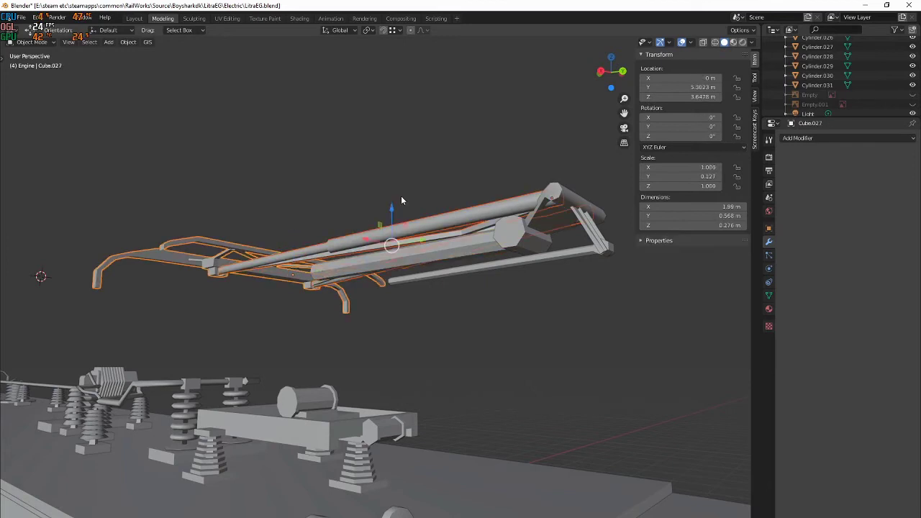
key(ctrl+z)
key(ctrl+z)
key(ctrl+z)
key(ctrl+z)
key(ctrl+z)
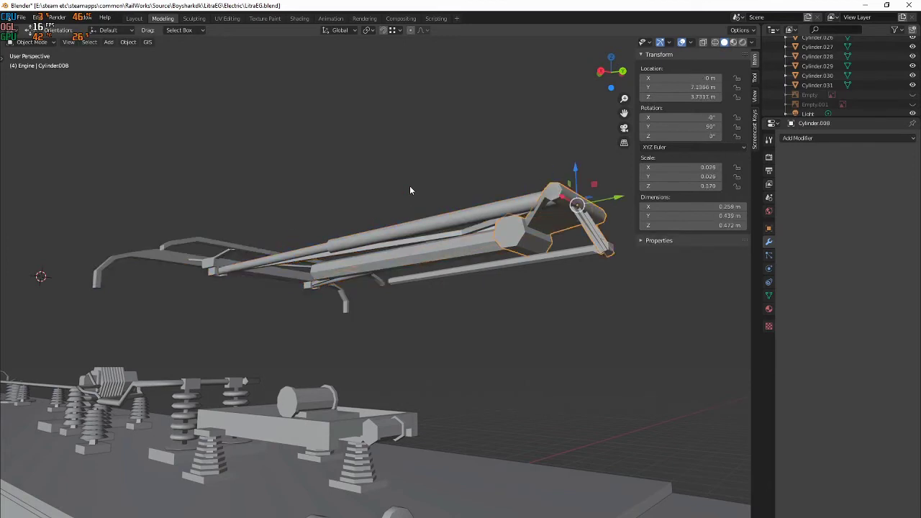
key(ctrl+z)
key(ctrl+z)
key(ctrl+z)
key(ctrl+z)
key(ctrl+z)
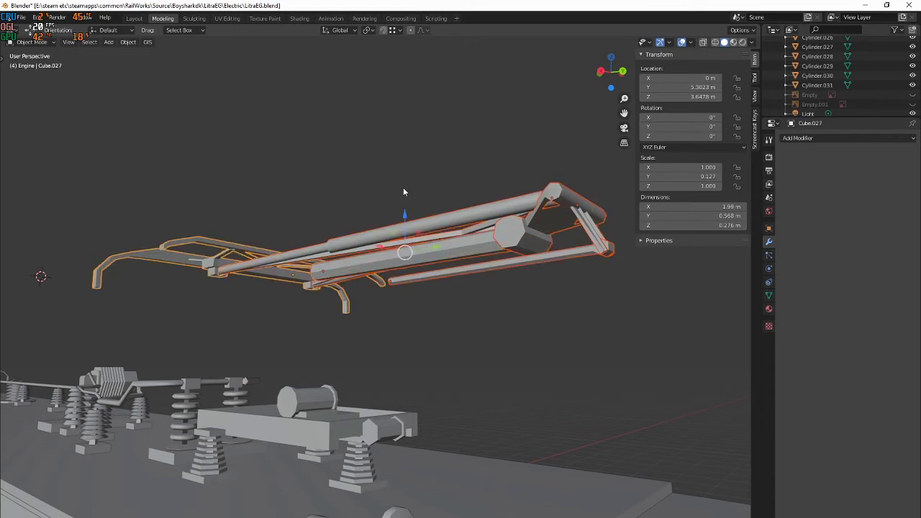
middle_drag(404, 191, 461, 229)
click(462, 233)
Examine how the lowered pantograph's arms connect, selecting the thin lower rod and the main lower arm
scroll(540, 262, up, 3)
shift+middle_drag(541, 262, 355, 157)
scroll(460, 259, up, 3)
shift+middle_drag(489, 284, 367, 257)
scroll(374, 201, down, 2)
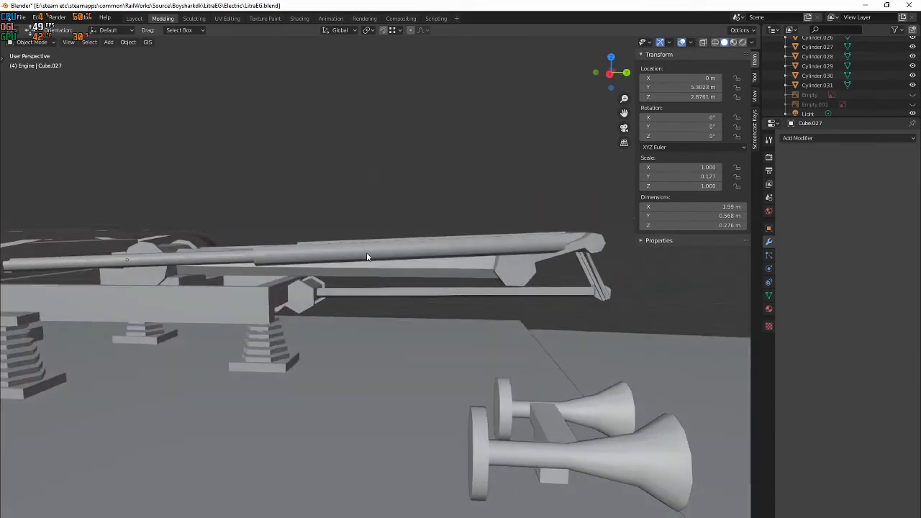
scroll(324, 264, down, 3)
click(401, 297)
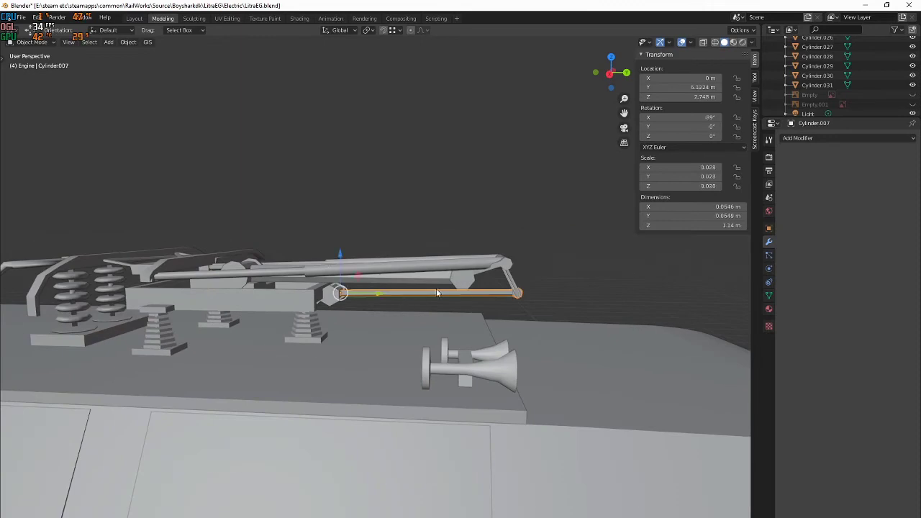
middle_drag(381, 295, 379, 276)
click(384, 260)
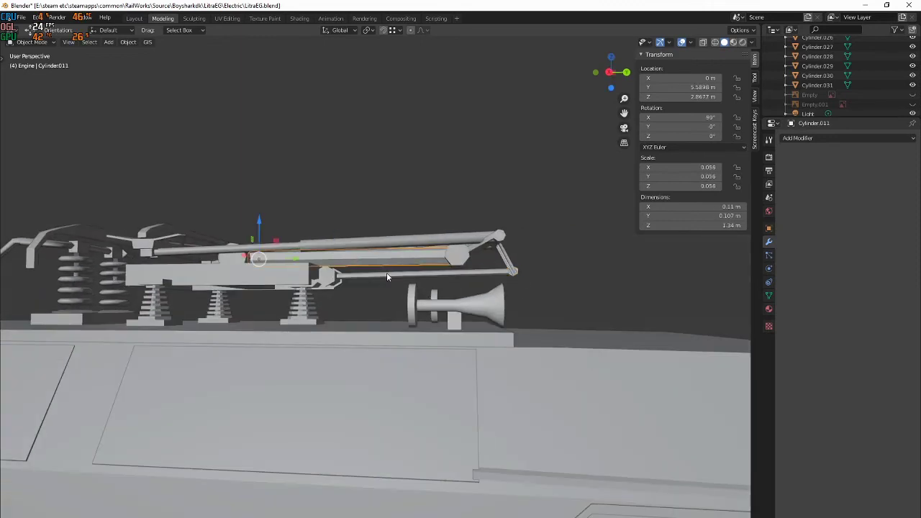
Parent the front pantograph's hinge to the thin lower rod with the Vertex option
click(392, 274)
scroll(415, 317, up, 3)
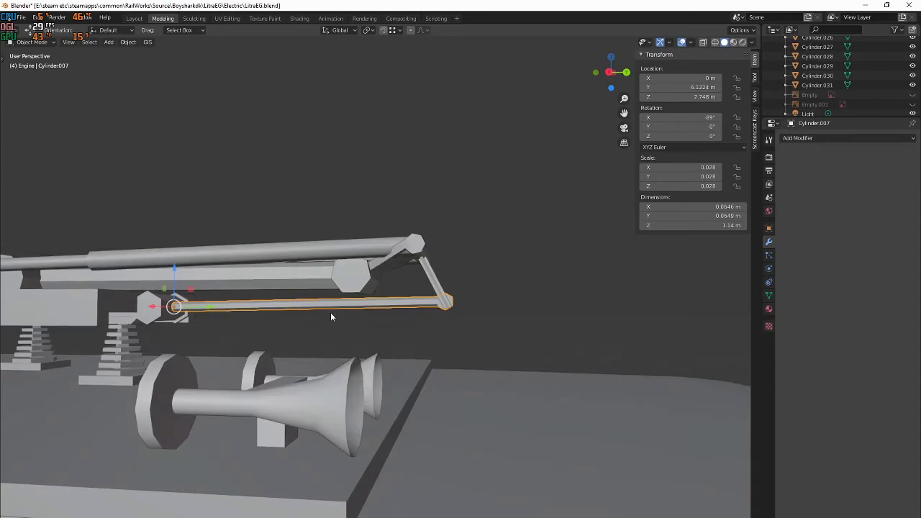
shift+click(430, 276)
shift+click(390, 311)
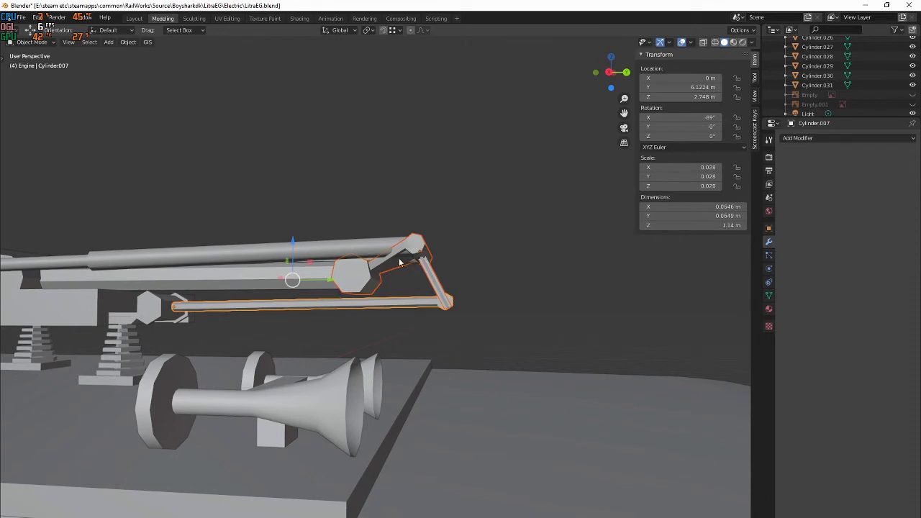
shift+click(436, 259)
shift+click(389, 307)
shift+middle_drag(298, 305, 288, 323)
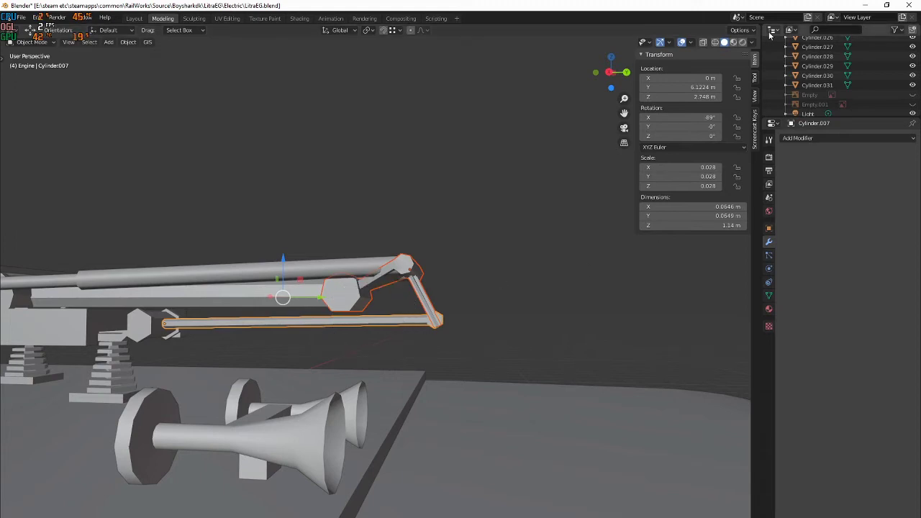
click(754, 128)
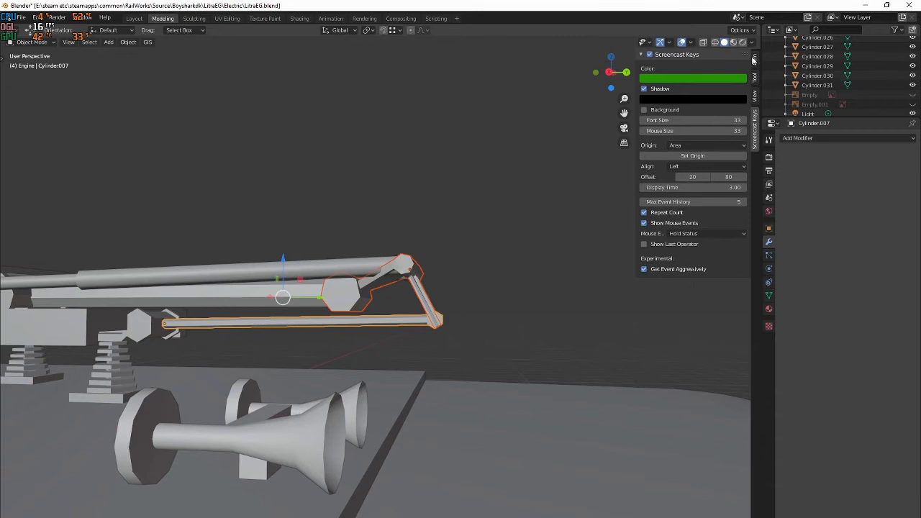
click(753, 61)
key(ctrl)
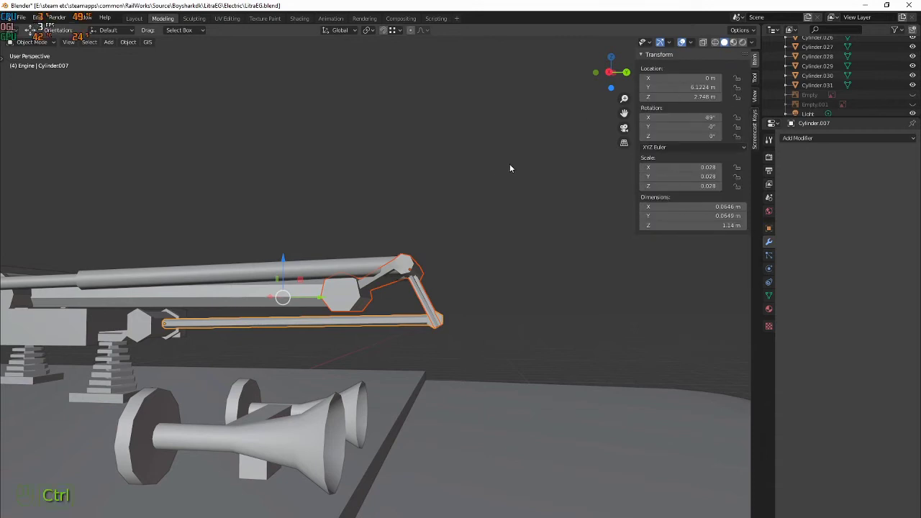
key(ctrl+p)
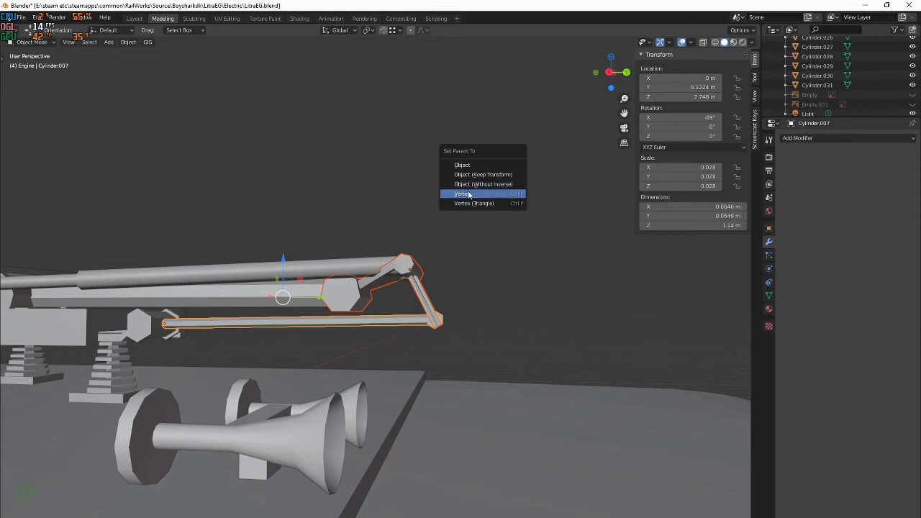
click(469, 195)
Try rotating the lower rod about its local X axis to test the hinge's parenting, and cancel the rotation
click(352, 322)
key(r)
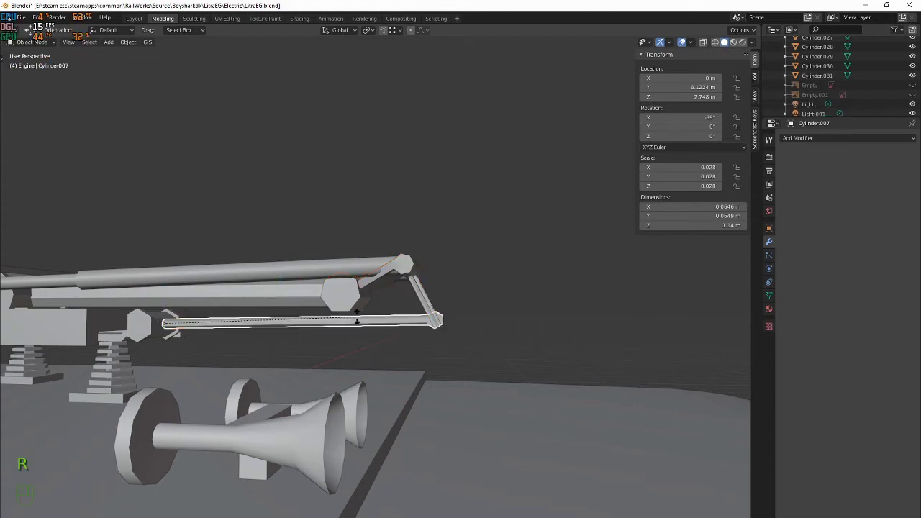
key(x)
key(x)
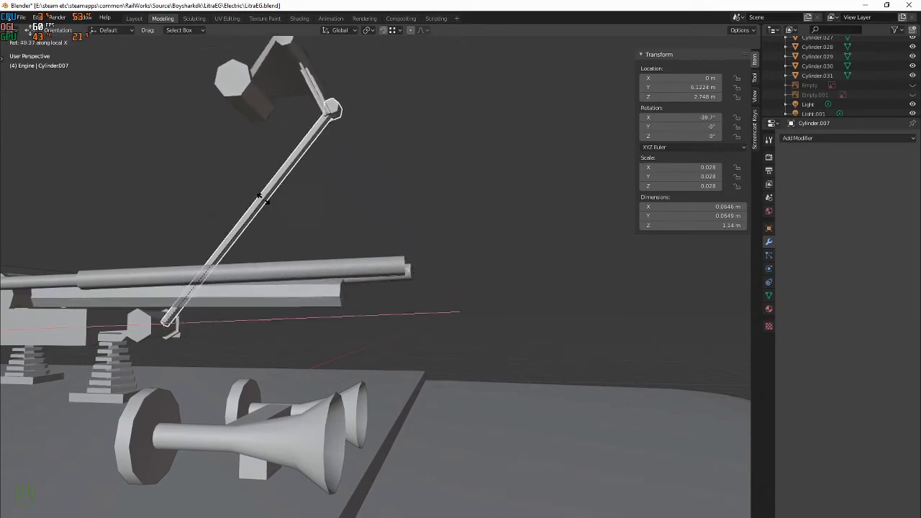
right_click(343, 288)
Examine the joint between the lower rod and the hinge up close, selecting the parts there individually
click(439, 321)
scroll(440, 321, up, 4)
shift+middle_drag(500, 346, 439, 315)
scroll(429, 246, up, 3)
click(438, 241)
scroll(440, 244, down, 3)
click(382, 232)
key(Tab)
key(Tab)
shift+middle_drag(285, 215, 390, 251)
scroll(390, 251, down, 3)
Try rotating the lower rod freely with its parented hinge, and cancel the rotation
click(349, 308)
shift+middle_drag(355, 309, 403, 316)
key(r)
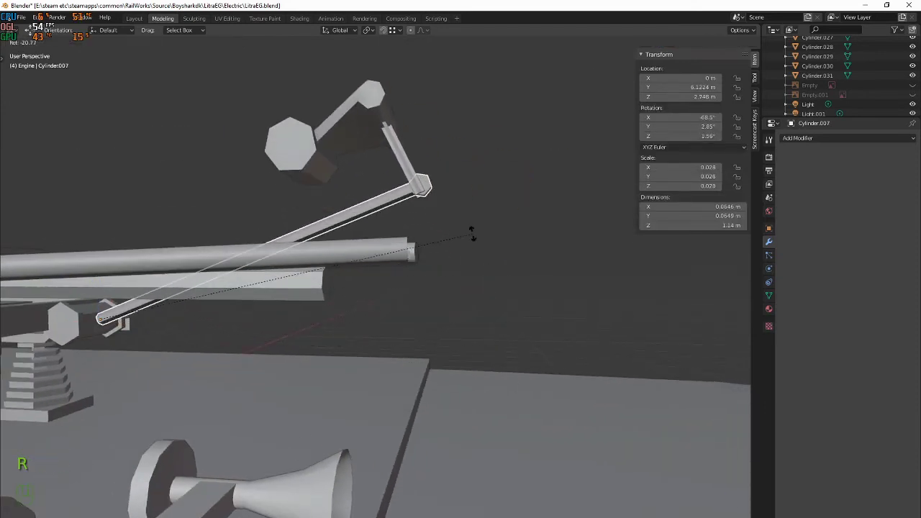
right_click(471, 232)
Parent the pantograph's long upper arms to the hinge
shift+middle_drag(259, 253, 387, 286)
scroll(387, 286, down, 5)
scroll(449, 326, up, 3)
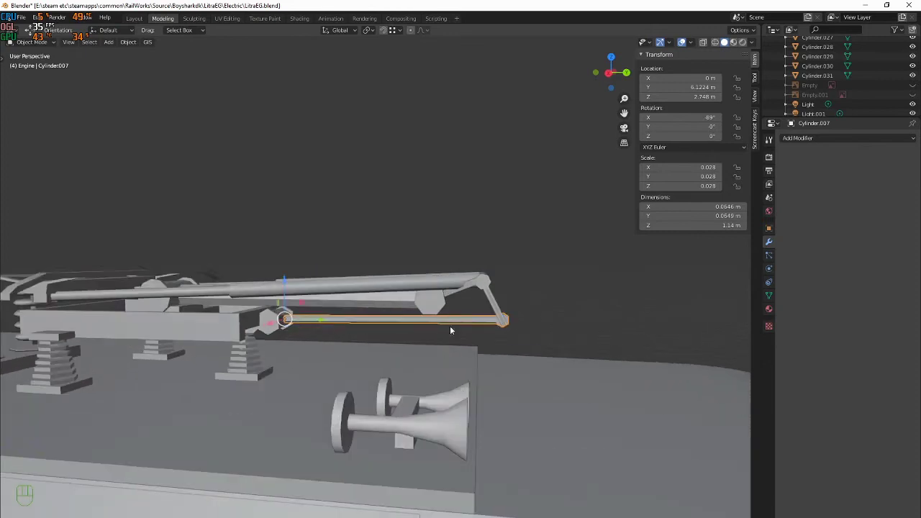
click(453, 282)
click(485, 292)
middle_drag(486, 290, 483, 313)
click(471, 293)
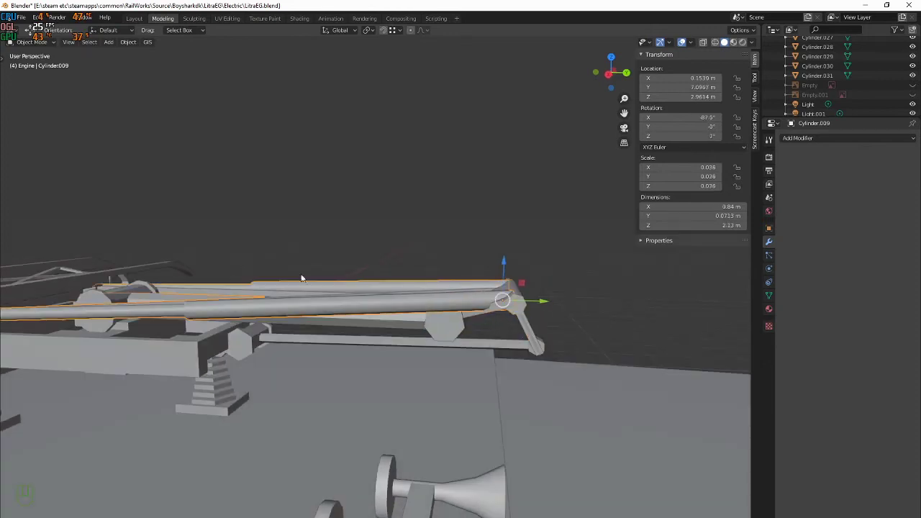
shift+middle_drag(302, 278, 311, 272)
shift+click(522, 295)
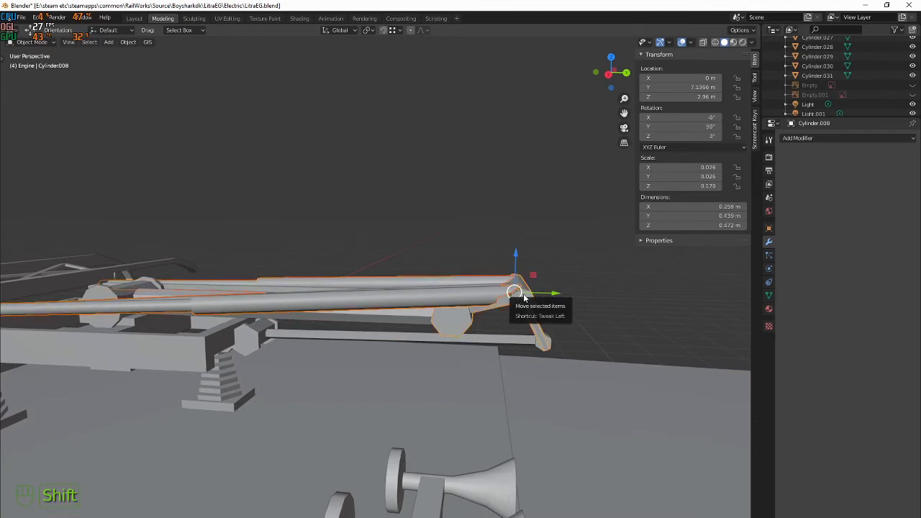
key(ctrl+p)
click(523, 295)
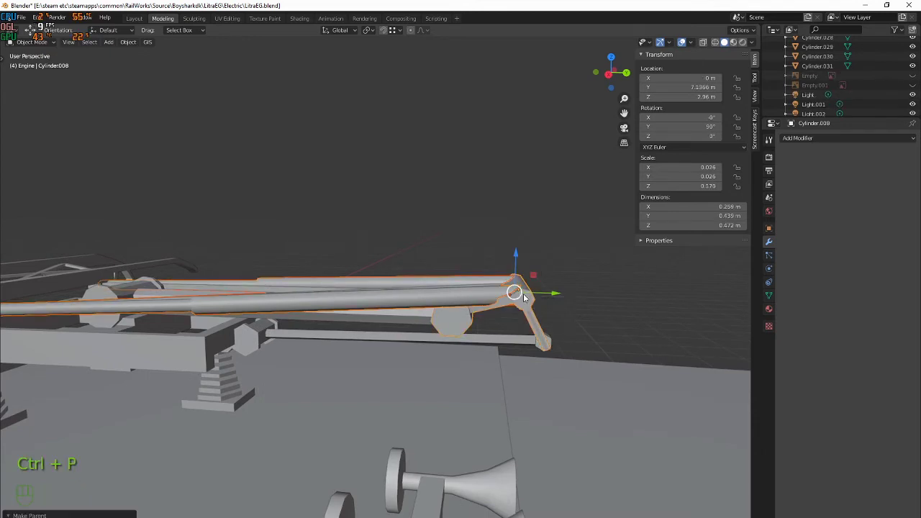
Try rotating the lower rod to test whether the upper arms follow, and cancel the rotation
click(518, 339)
key(r)
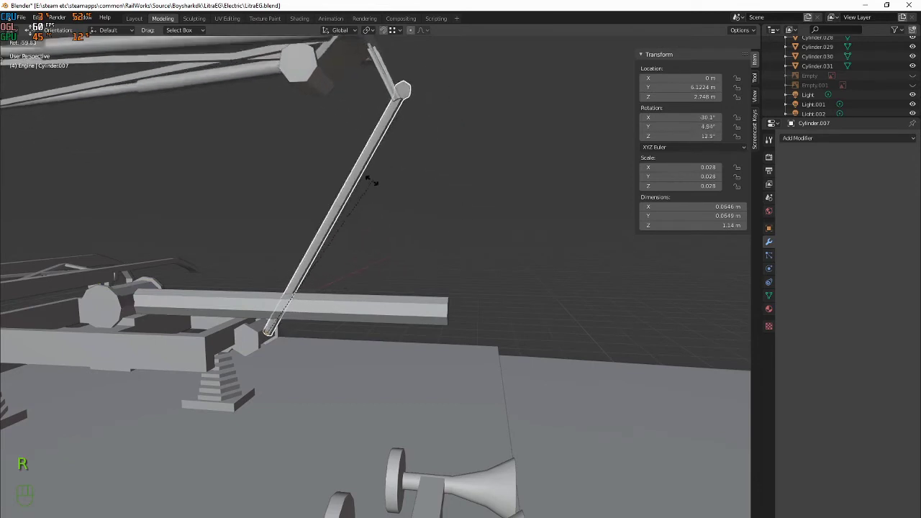
right_click(475, 268)
Try rotating the hinge about the global X axis from two viewing angles, cancelling each rotation
click(523, 293)
key(r)
right_click(515, 292)
key(r)
key(x)
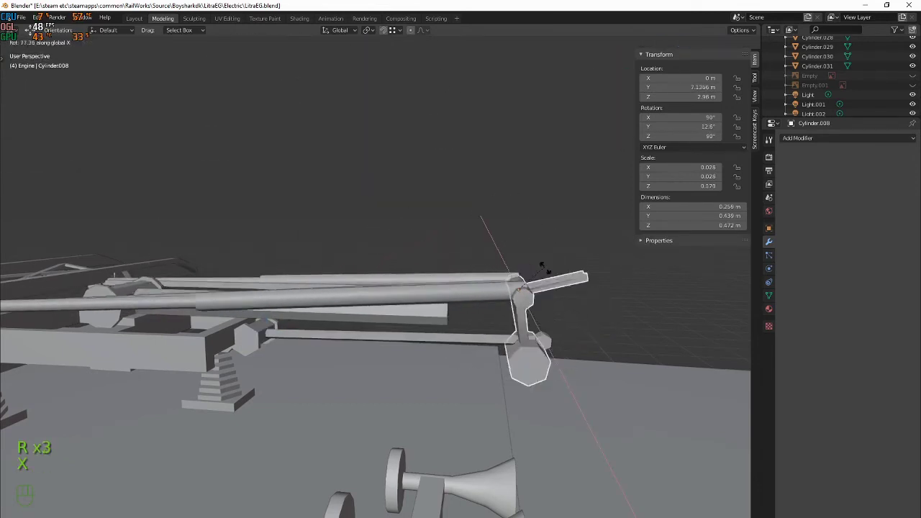
click(583, 364)
middle_drag(566, 279, 510, 291)
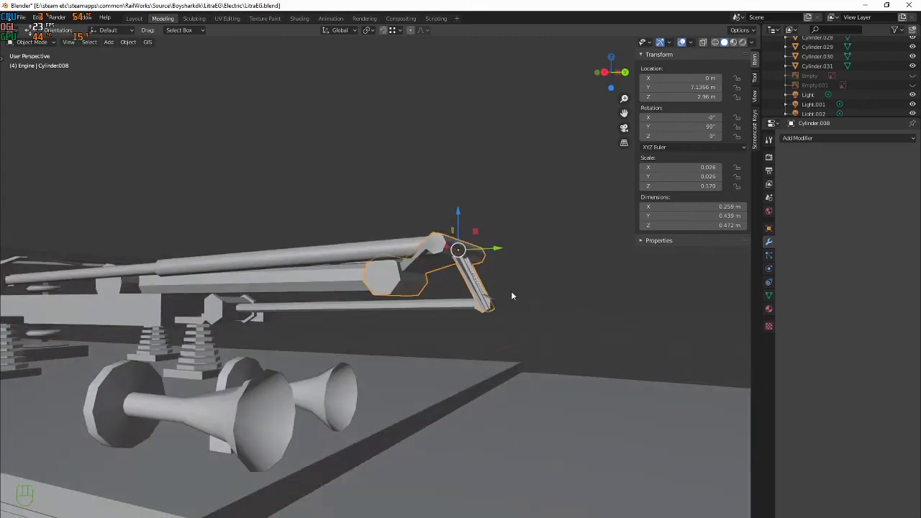
key(r)
key(r)
key(x)
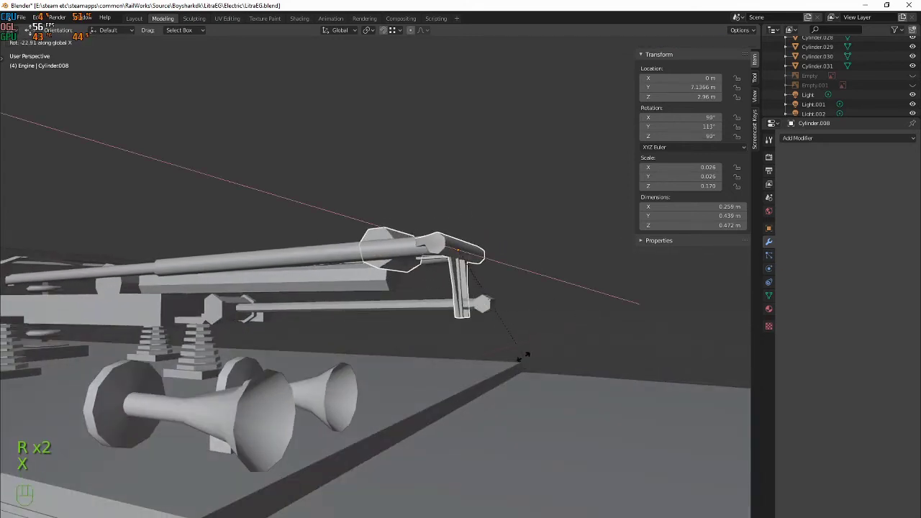
right_click(556, 255)
Try a small free rotation of the lower rod again to check the linked hinge and arms, and cancel it
shift+middle_drag(457, 278, 555, 276)
click(585, 303)
key(r)
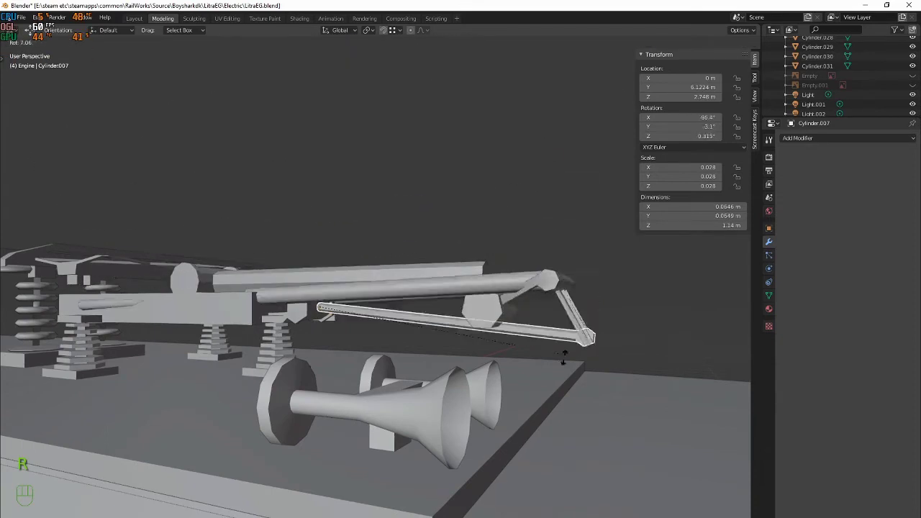
right_click(527, 319)
Parent the pantograph's collector head to the upper arms with the Vertex option
shift+middle_drag(282, 282, 359, 308)
middle_drag(359, 307, 362, 321)
click(268, 331)
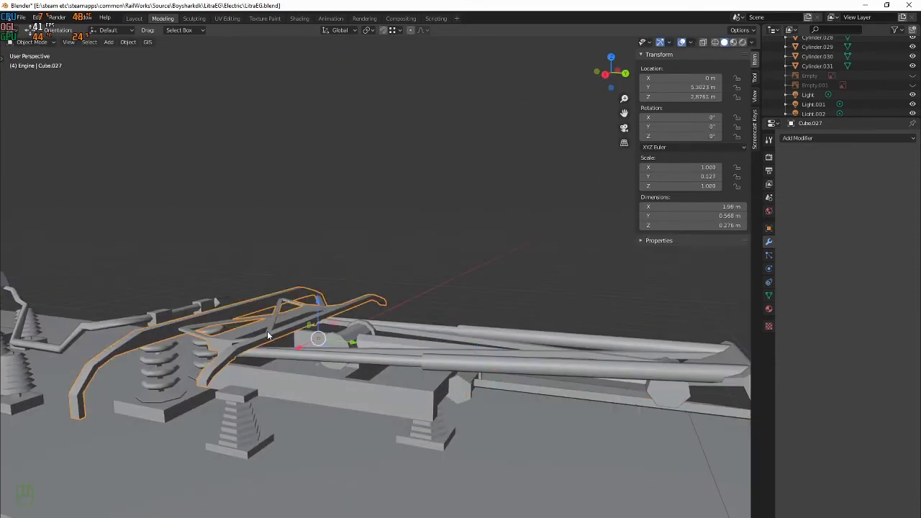
shift+click(331, 357)
key(ctrl+p)
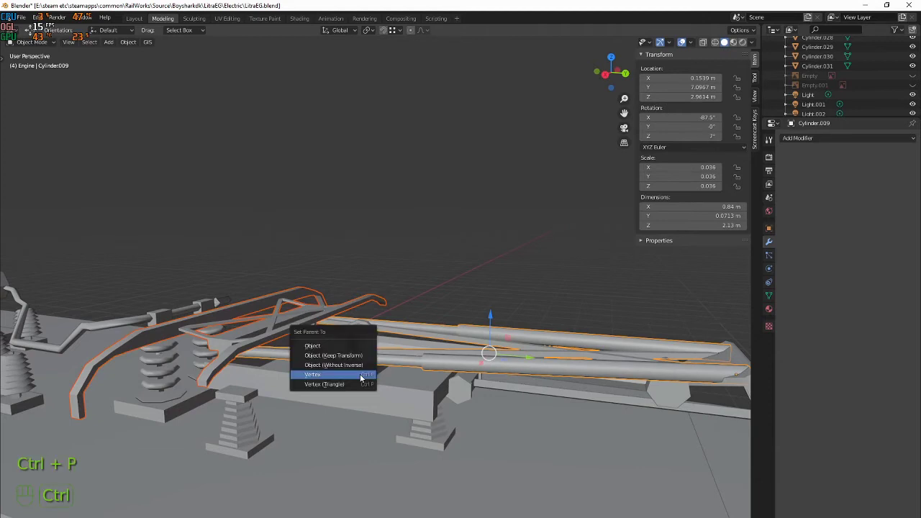
click(361, 378)
Try rotating the upper arms about the Y and X axes to test the collector head's parenting
middle_drag(461, 371, 447, 350)
click(447, 351)
middle_drag(540, 366, 539, 319)
key(r)
key(y)
key(r)
key(x)
Examine how the hinge and the upper arms connect, selecting them alternately
shift+middle_drag(603, 305, 432, 301)
click(478, 310)
click(413, 317)
click(474, 310)
click(396, 314)
click(475, 299)
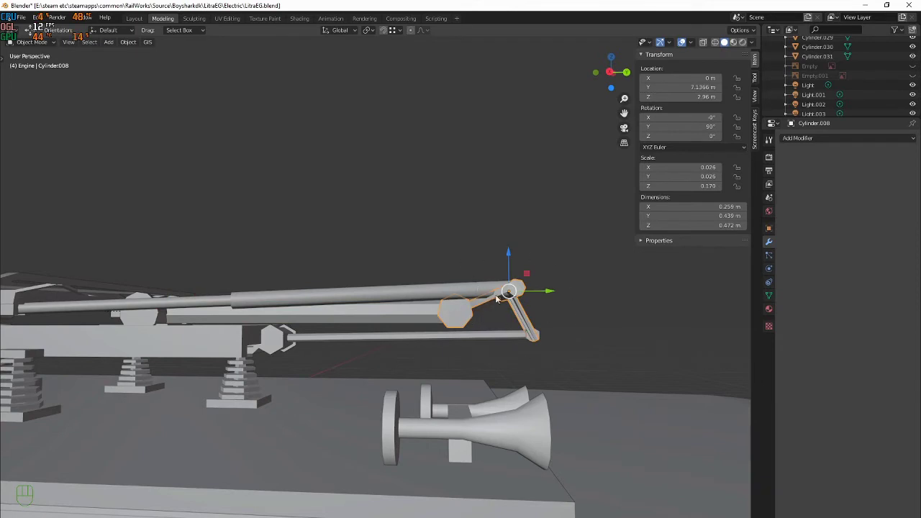
Try rotating the lower rod about the Y and X axes to test the whole parent chain, and cancel
click(394, 338)
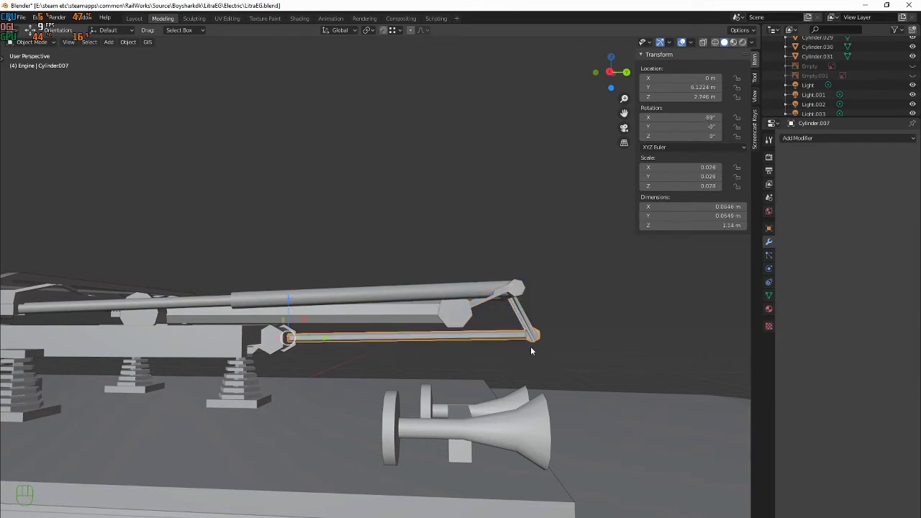
key(e)
key(r)
key(r)
key(y)
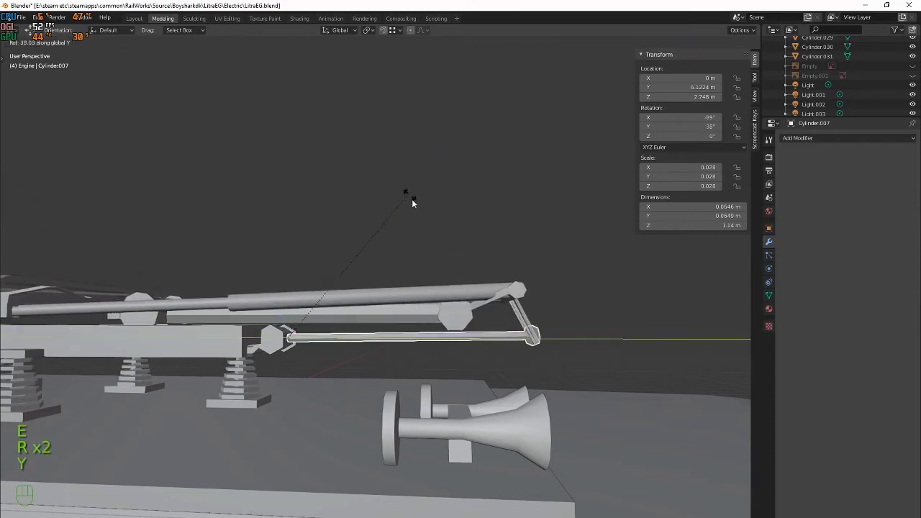
key(r)
key(x)
right_click(416, 190)
Examine the lowered front pantograph in the right orthographic view
scroll(431, 222, down, 3)
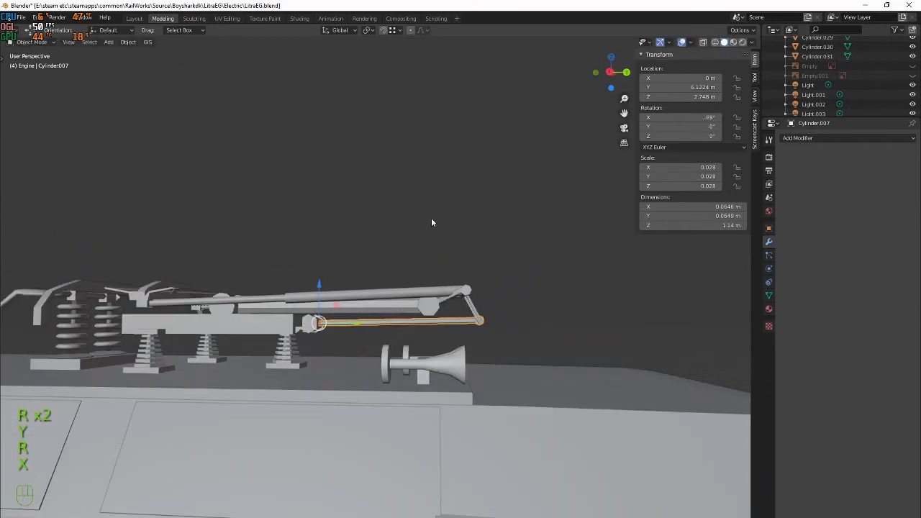
key(KP_6)
key(KP_3)
scroll(431, 317, down, 4)
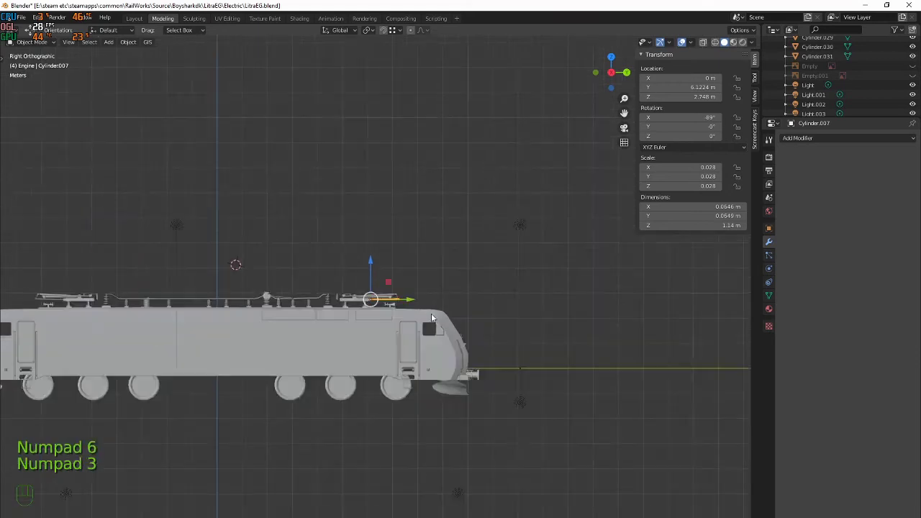
scroll(382, 310, up, 5)
shift+middle_drag(325, 232, 387, 230)
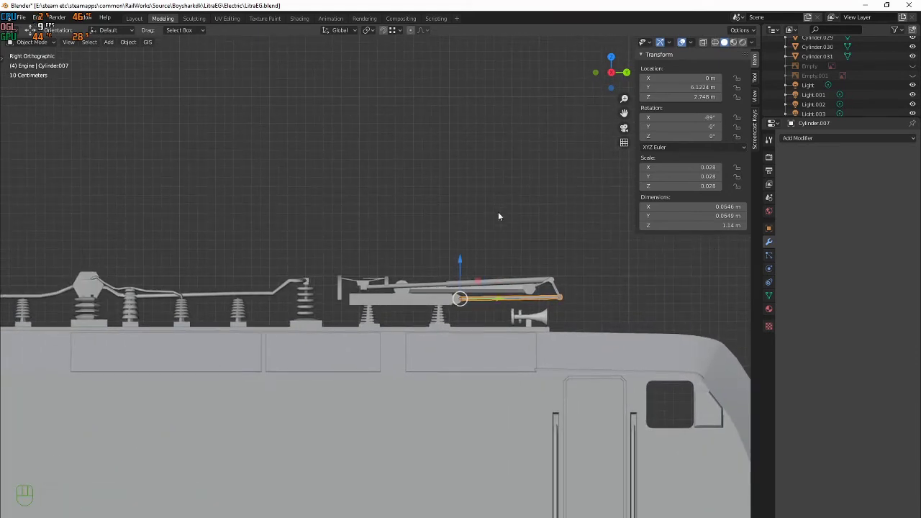
scroll(500, 198, down, 2)
scroll(590, 263, up, 3)
shift+middle_drag(592, 296, 484, 274)
scroll(475, 272, up, 3)
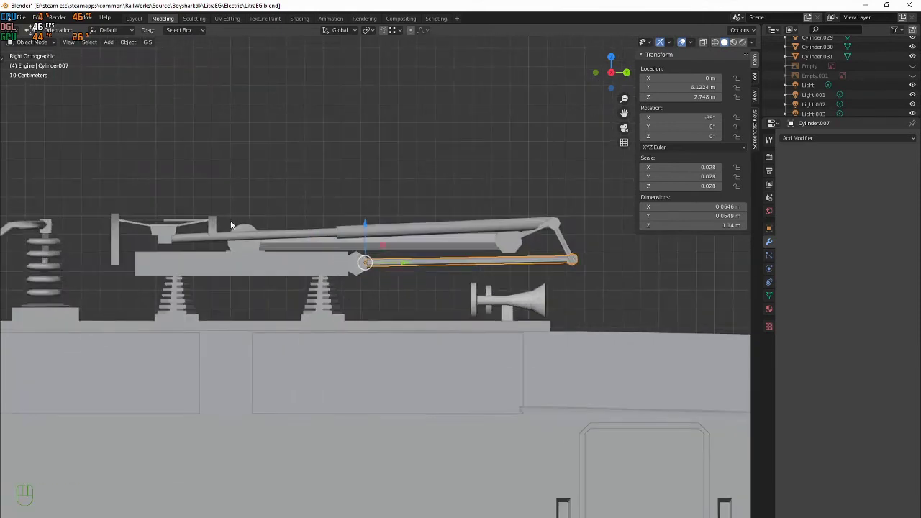
Switch to the Animation workspace and show the front pantograph in right orthographic view, trial-rotating the lower rod
click(134, 18)
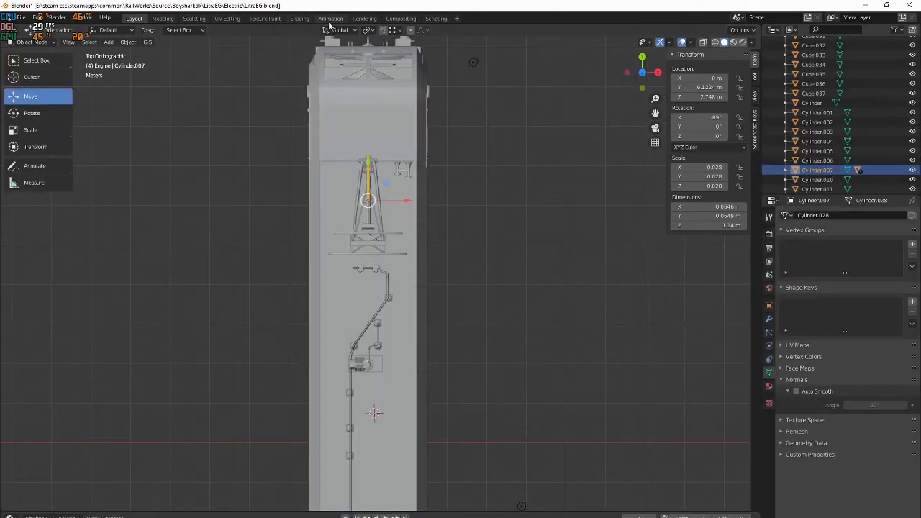
click(330, 18)
middle_drag(474, 183, 485, 261)
key(KP_3)
scroll(495, 252, up, 6)
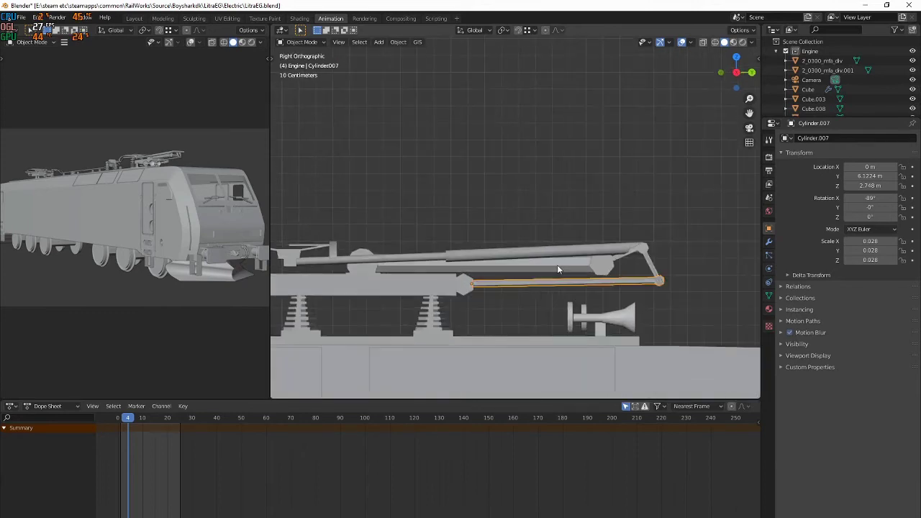
key(r)
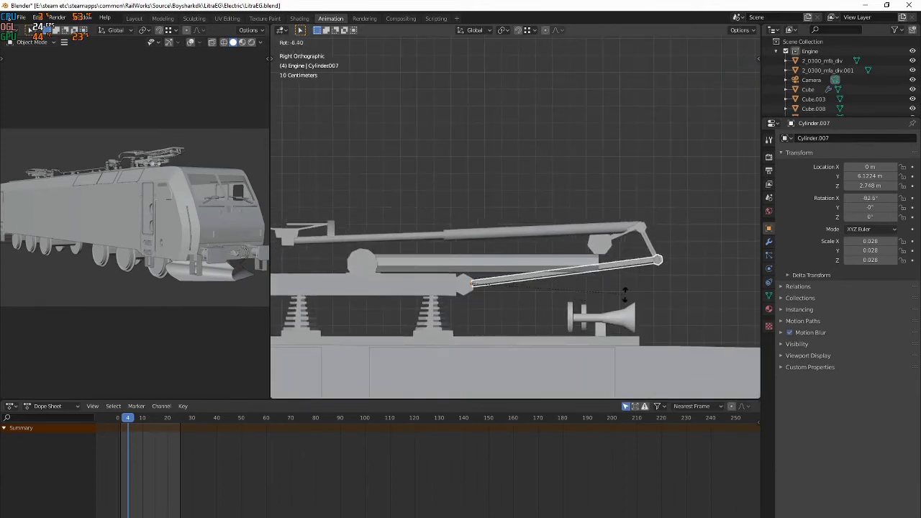
right_click(604, 278)
Insert rotation keyframes for the lower rod at frame 1
drag(131, 421, 121, 421)
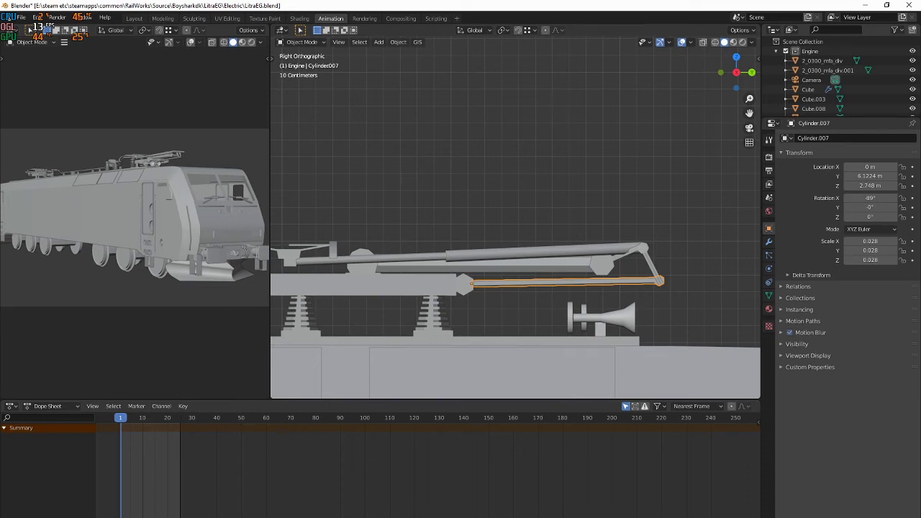
click(755, 61)
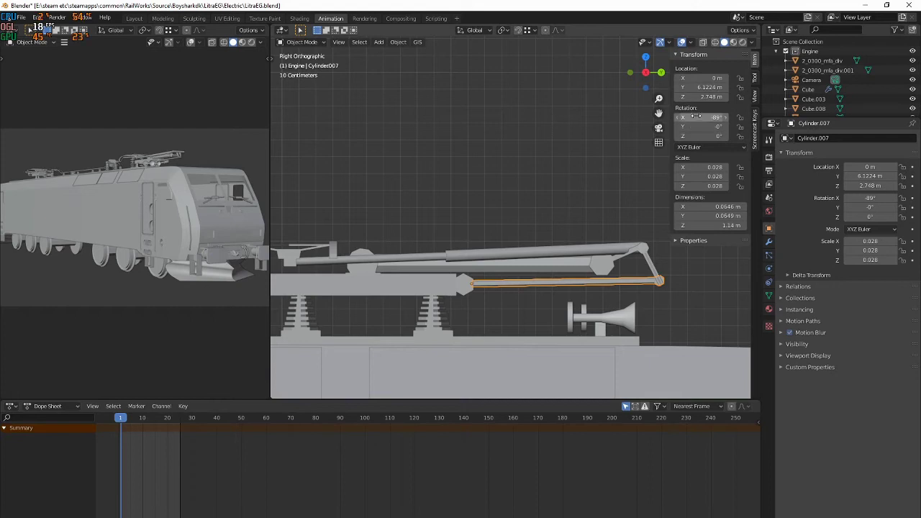
mouse_move(122, 419)
mouse_down()
mouse_move(181, 423)
mouse_move(121, 418)
mouse_up()
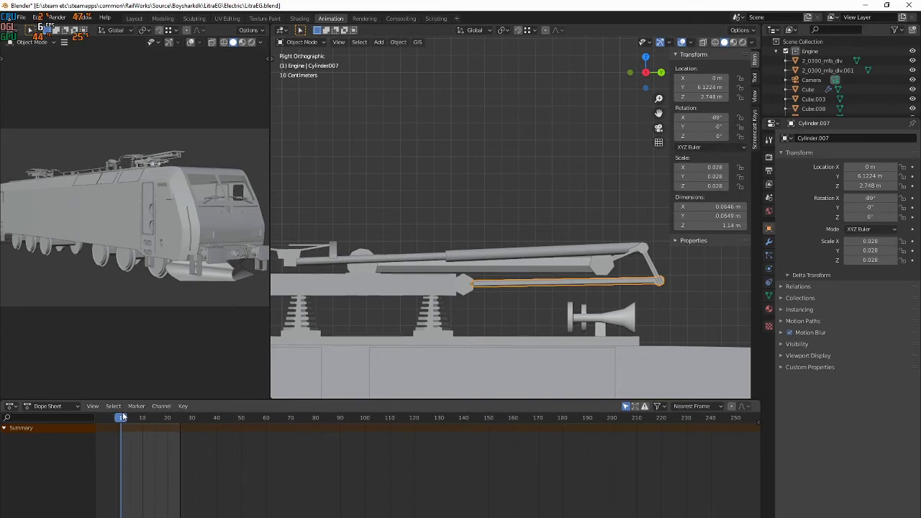
right_click(695, 119)
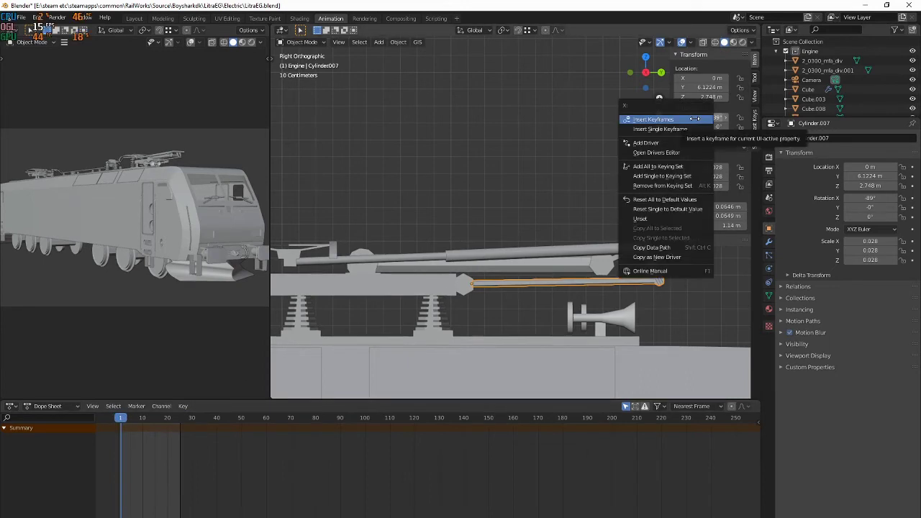
click(696, 118)
right_click(696, 118)
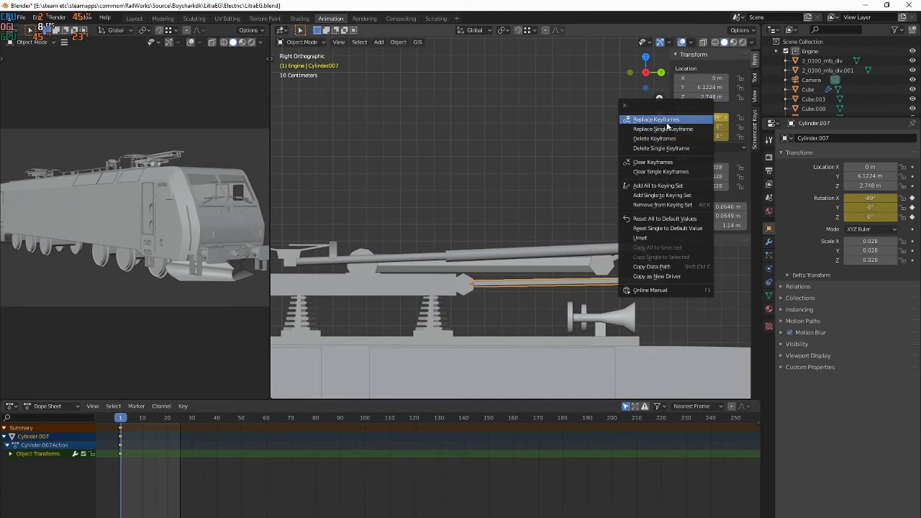
Replace the lower rod's rotation keyframes at frame 1 and select them in the dope sheet
click(663, 123)
right_click(690, 120)
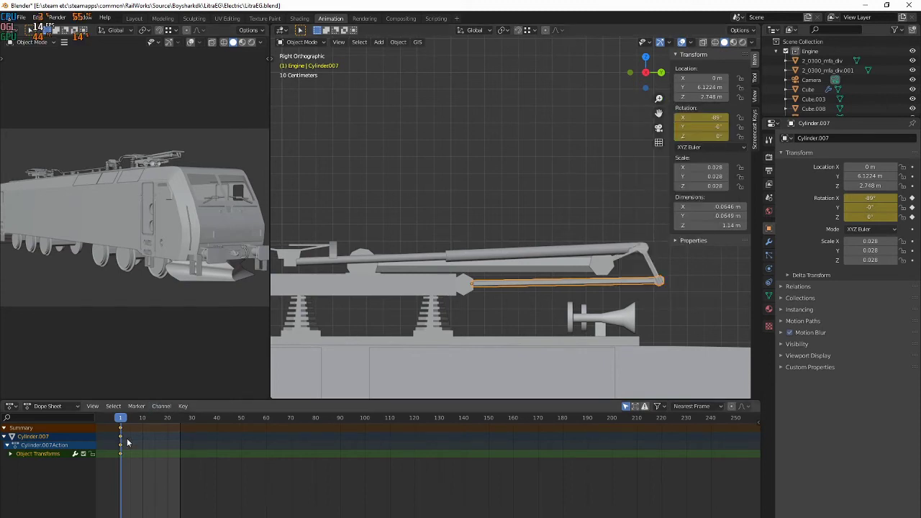
click(121, 450)
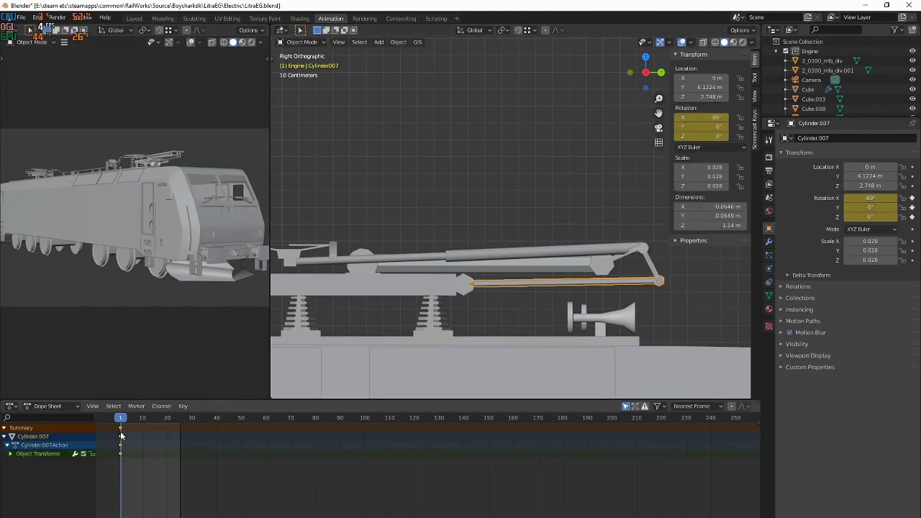
click(121, 453)
click(121, 445)
key(r)
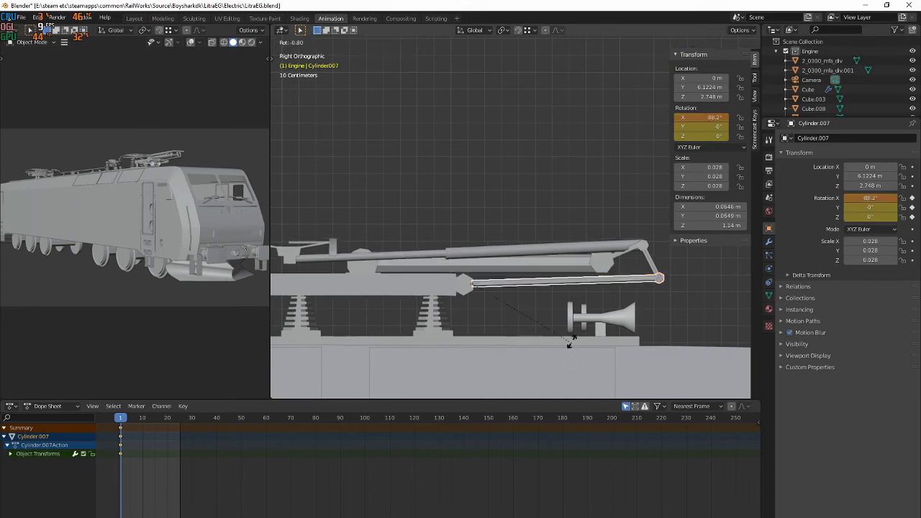
right_click(550, 303)
At frame 25, rotate the lower rod upward to -60.7° about X and insert its rotation keyframes
shift+middle_drag(532, 326, 481, 318)
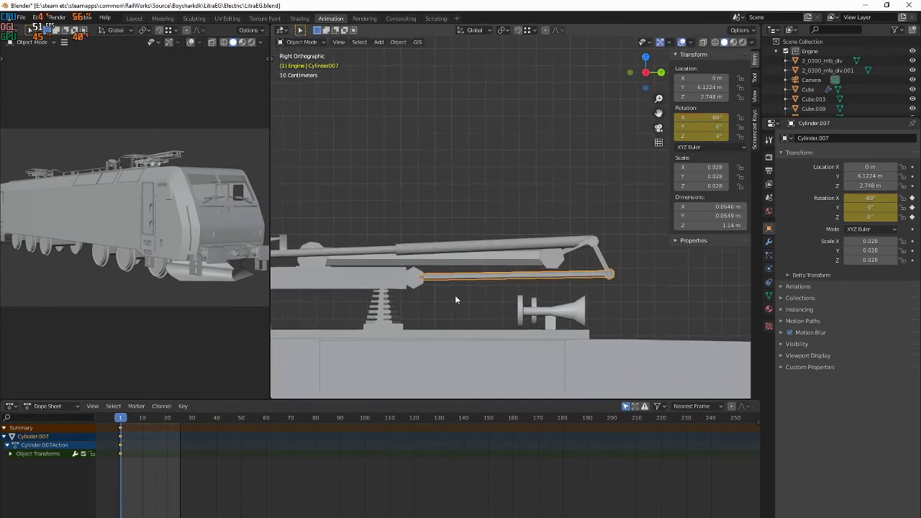
drag(135, 418, 182, 420)
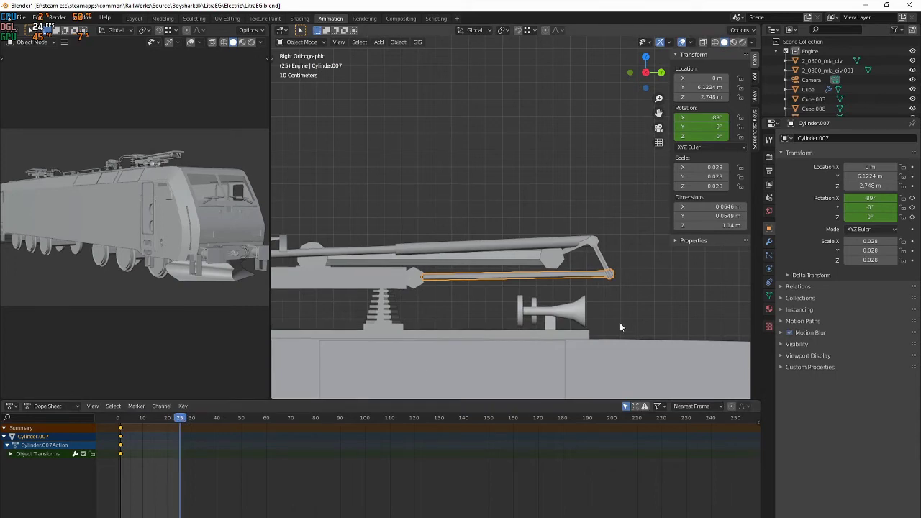
key(r)
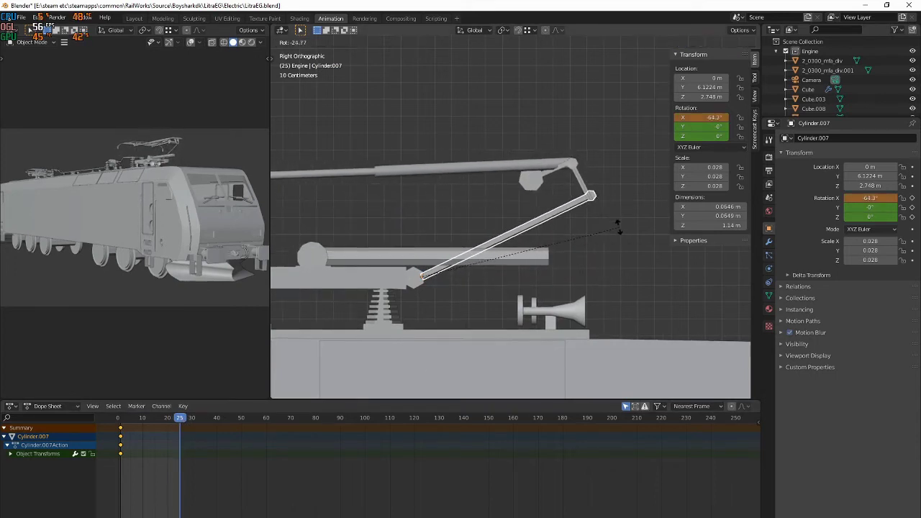
click(618, 214)
shift+middle_drag(618, 213, 602, 273)
scroll(603, 274, down, 1)
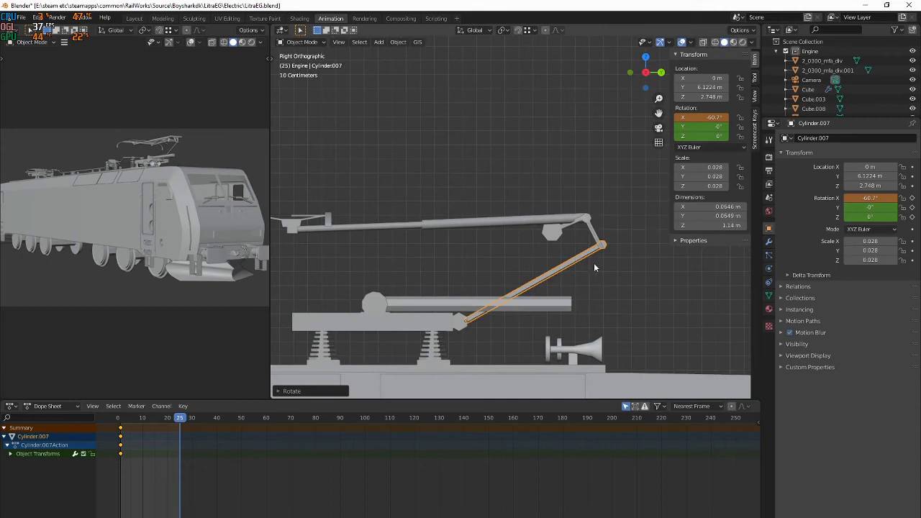
right_click(711, 117)
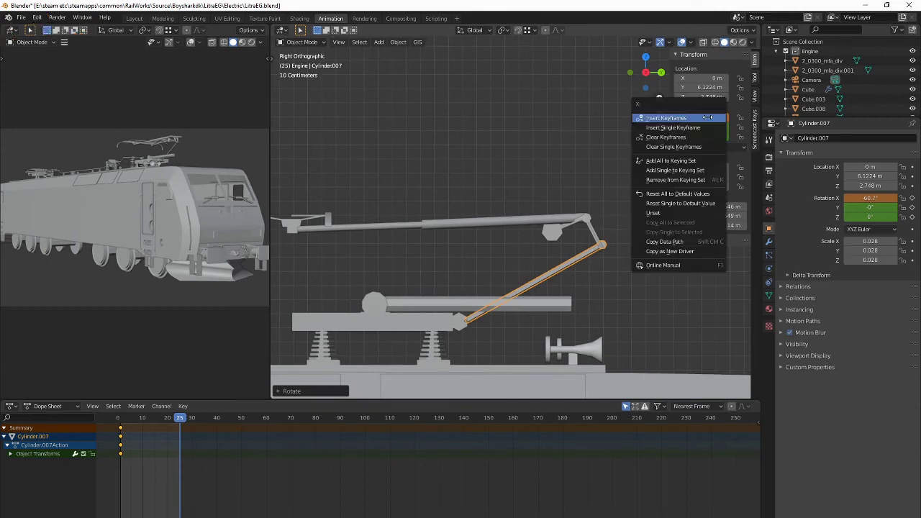
click(711, 117)
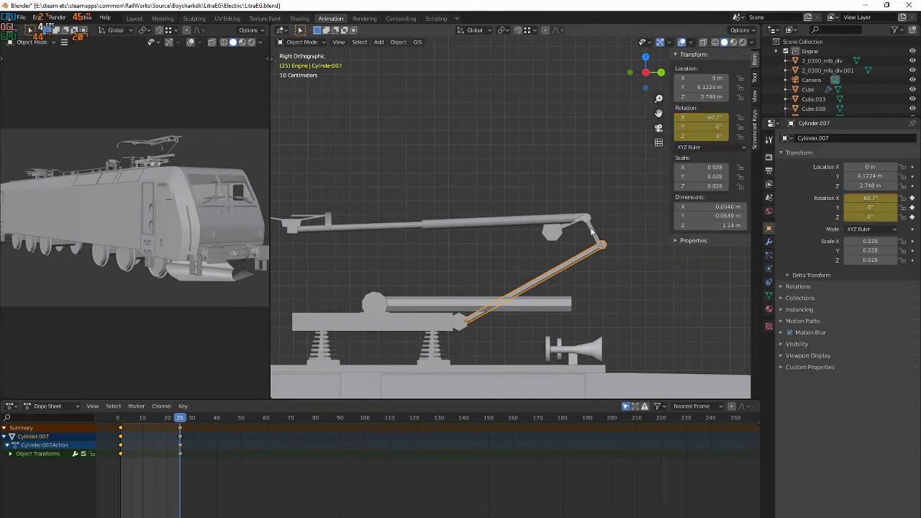
Examine the raised pantograph's elbow link and the joint at the lower rod's base
click(592, 224)
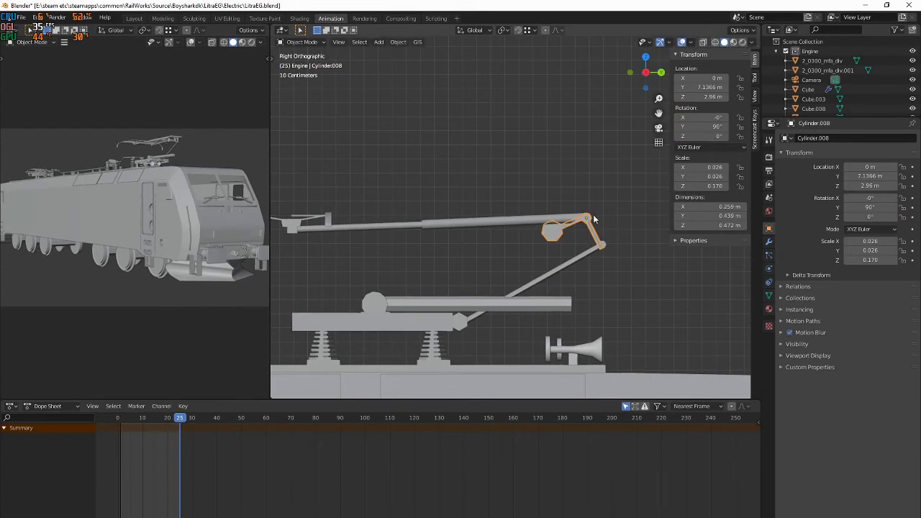
scroll(523, 225, up, 4)
scroll(468, 259, up, 3)
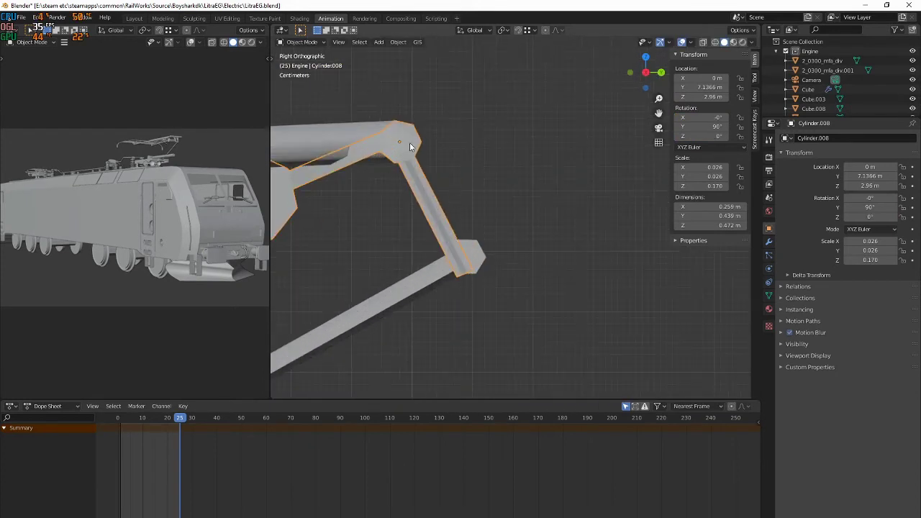
scroll(433, 203, down, 4)
shift+middle_drag(435, 268, 561, 226)
scroll(536, 246, down, 1)
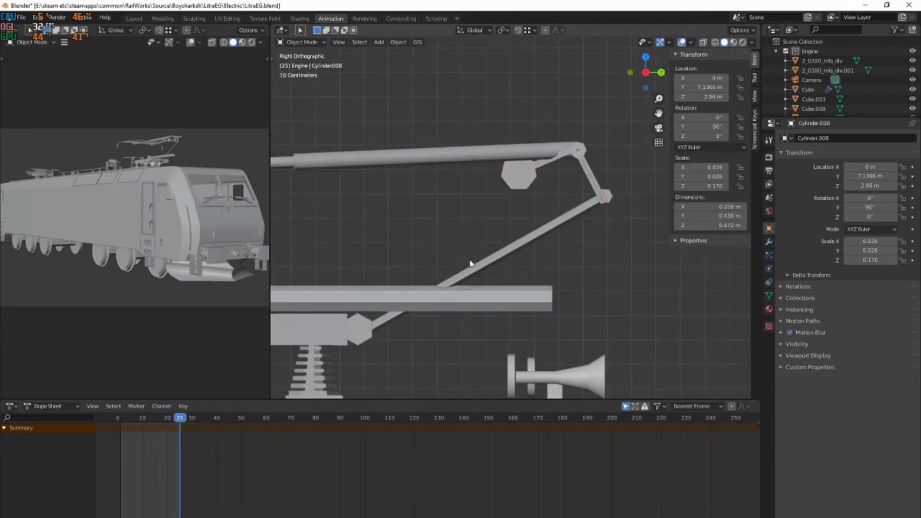
click(470, 266)
shift+middle_drag(446, 289, 537, 225)
scroll(503, 237, up, 2)
scroll(440, 278, down, 3)
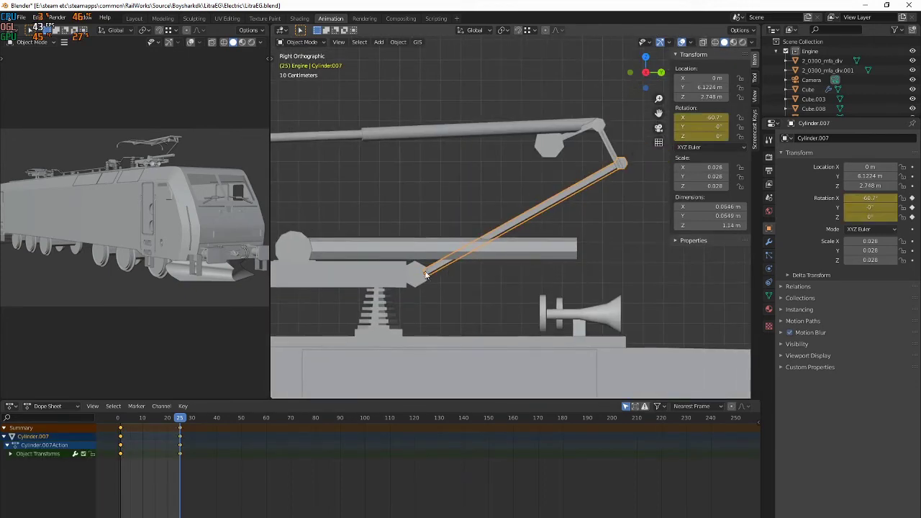
Try rotating the lower rod towards vertical to test its base pivot, and cancel
key(Tab)
key(Tab)
scroll(432, 273, up, 6)
key(r)
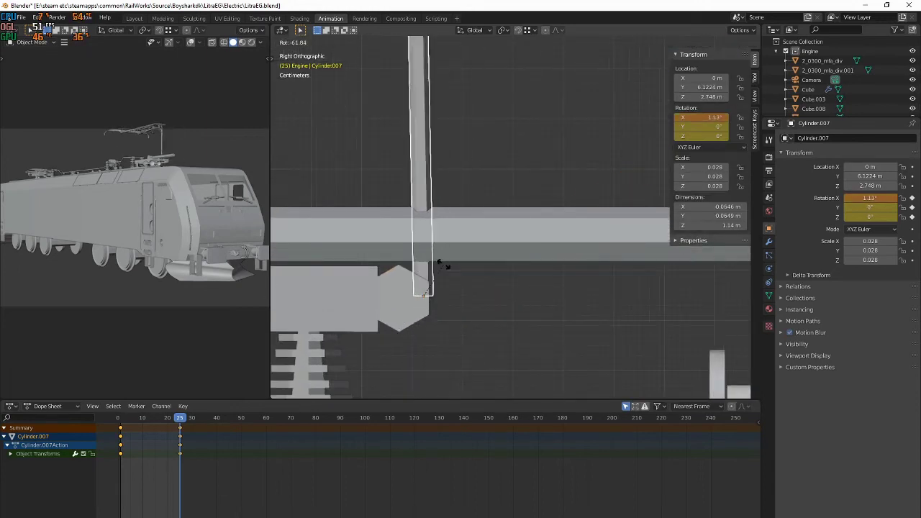
right_click(506, 276)
scroll(451, 262, down, 4)
shift+middle_drag(457, 265, 514, 226)
scroll(513, 226, up, 1)
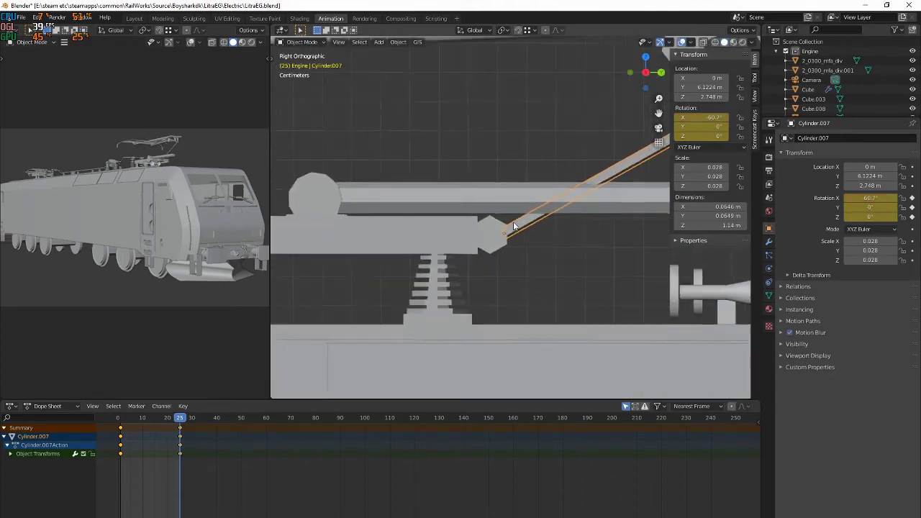
scroll(514, 226, up, 3)
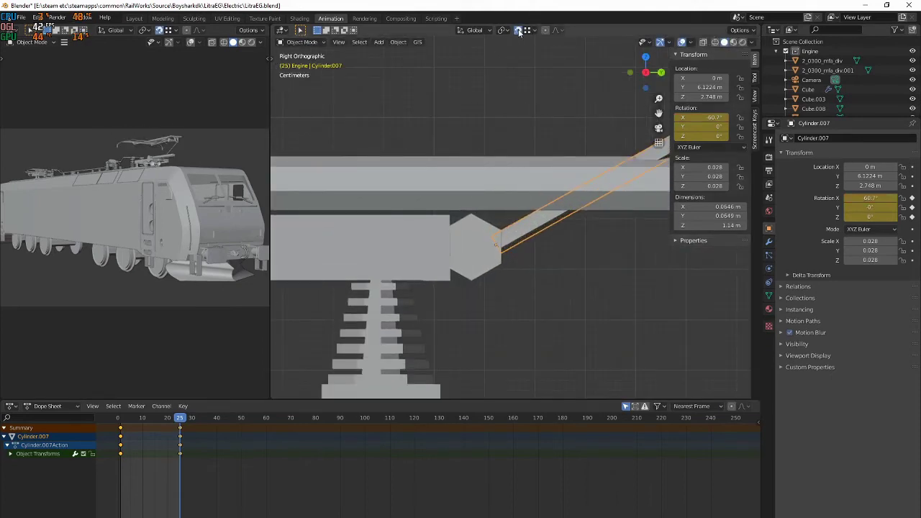
Switch to the Modeling workspace with vertex snapping and place the 3D cursor near the lower rod's base end
click(162, 18)
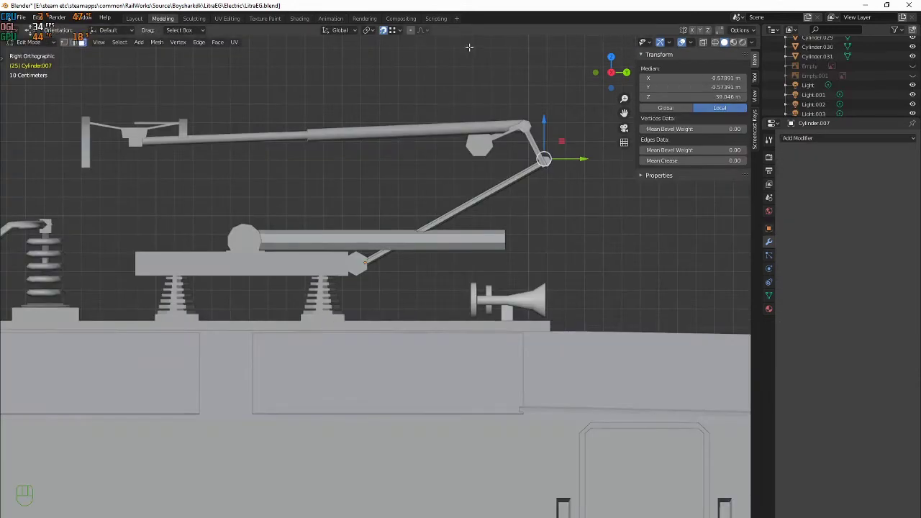
click(392, 30)
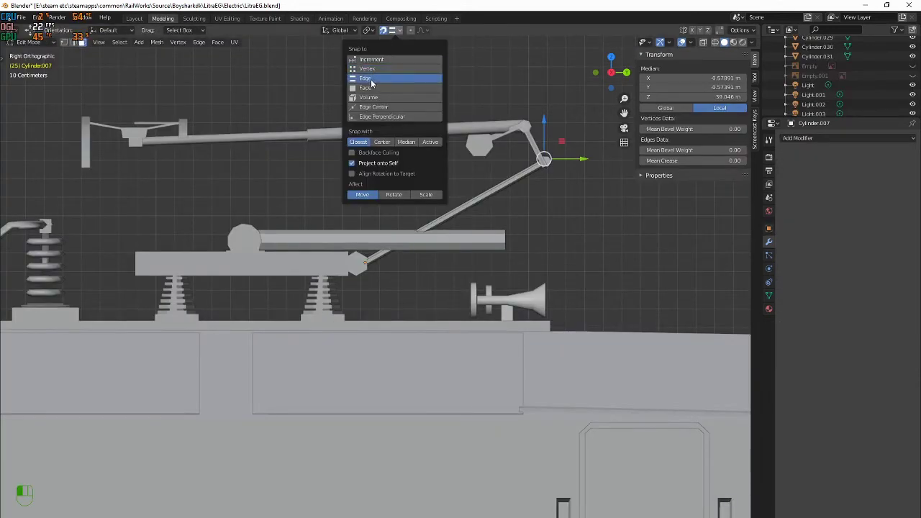
scroll(372, 330, up, 4)
scroll(375, 320, up, 4)
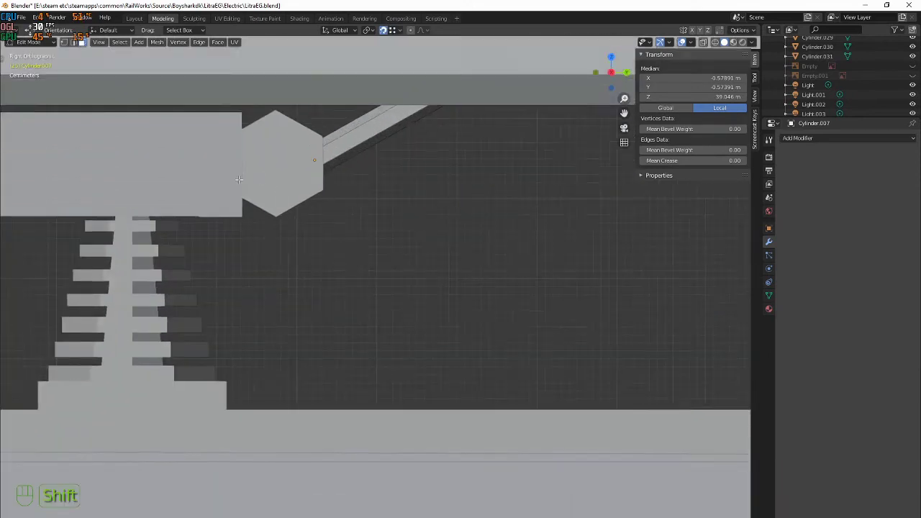
shift+middle_drag(237, 179, 323, 307)
drag(2, 64, 71, 80)
click(31, 77)
drag(384, 307, 406, 291)
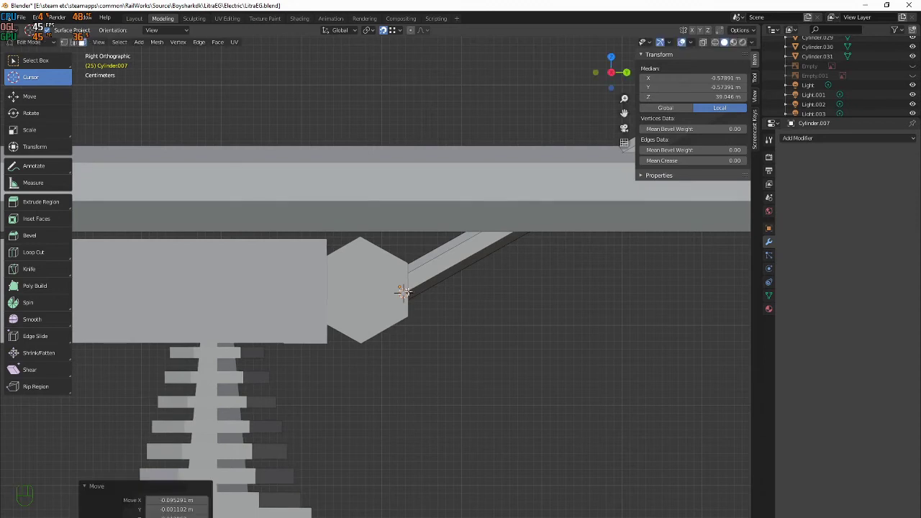
Enable X-ray and snap the 3D cursor to a lower vertex of the rod's base end
scroll(427, 291, up, 4)
shift+middle_drag(401, 252, 378, 245)
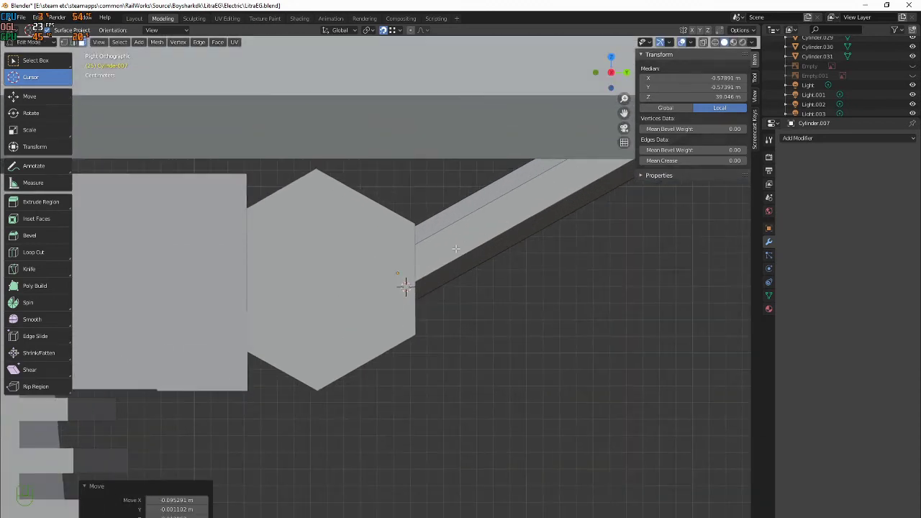
click(701, 43)
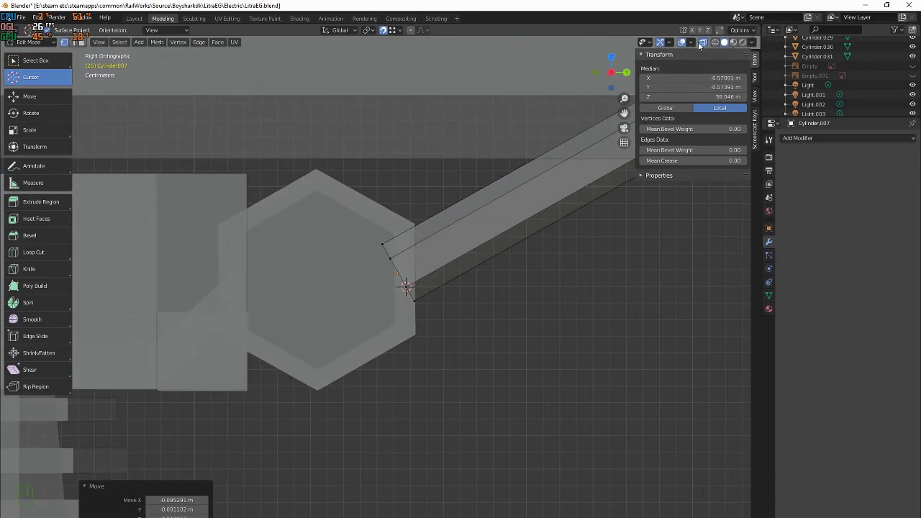
key(g)
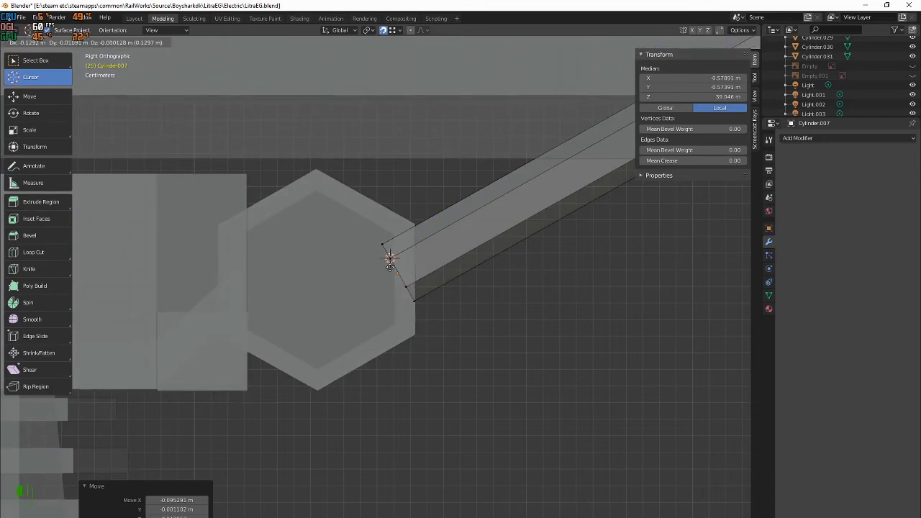
click(404, 282)
Return to Object Mode and set the lower rod's origin to the 3D cursor
right_click(403, 282)
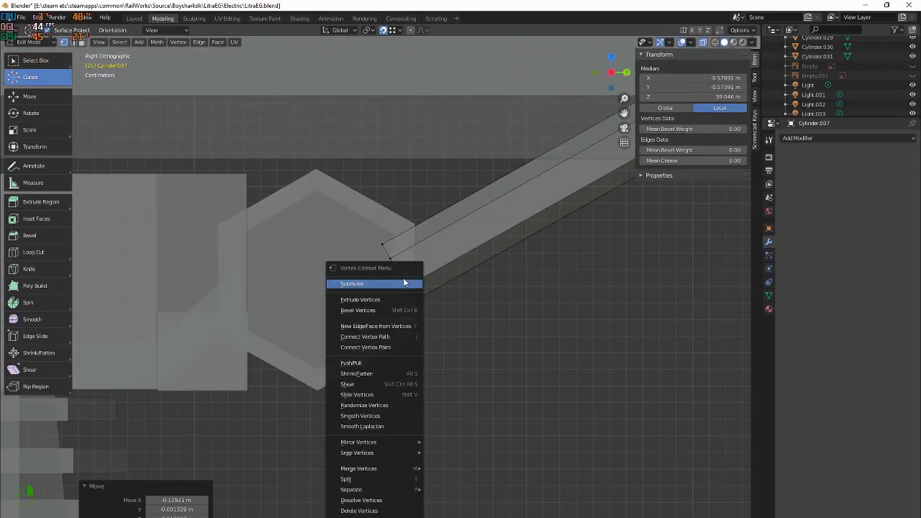
key(Tab)
key(Tab)
key(Tab)
key(Tab)
key(Tab)
key(Tab)
key(Tab)
right_click(436, 244)
mouse_move(438, 264)
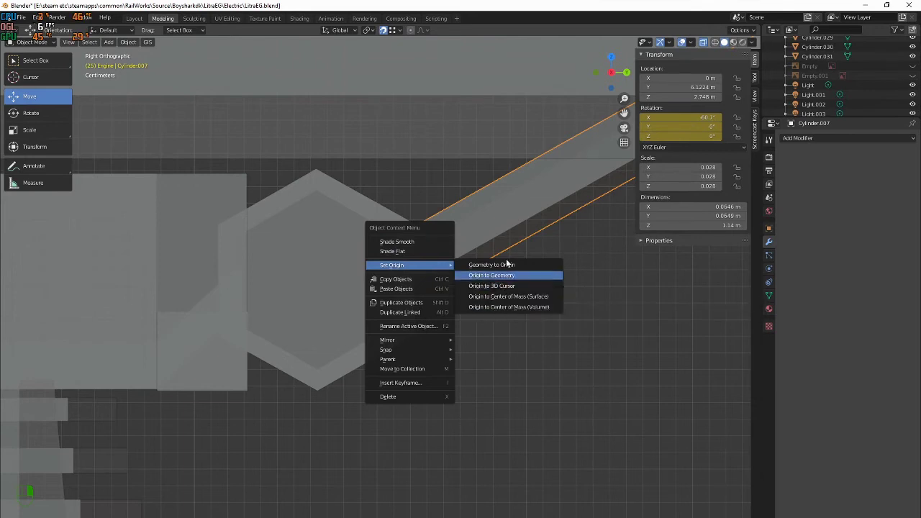
click(502, 286)
scroll(522, 202, down, 5)
scroll(373, 276, up, 3)
Edit the elbow link and place the 3D cursor at its lower end, beside the joint with the lower rod
key(Tab)
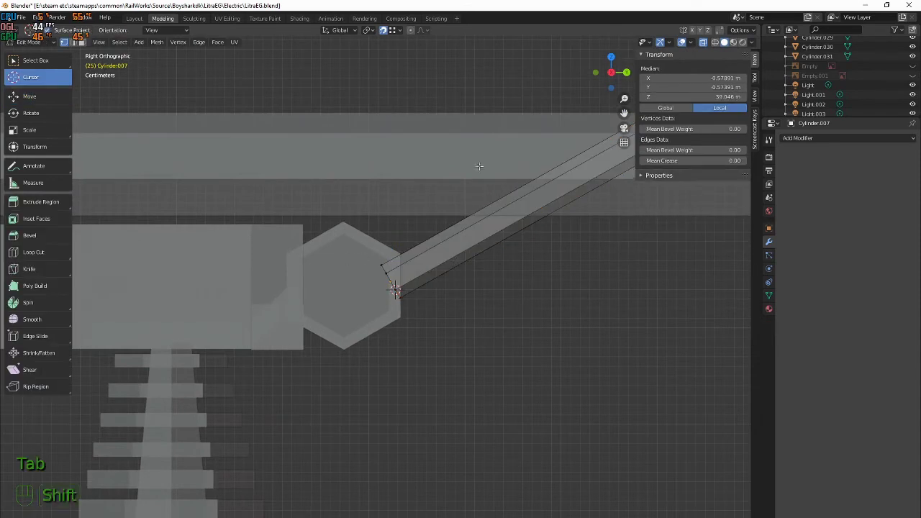
shift+middle_drag(479, 166, 440, 195)
key(Tab)
scroll(468, 180, down, 4)
shift+middle_drag(530, 154, 340, 267)
scroll(278, 270, up, 4)
scroll(342, 284, up, 3)
click(279, 190)
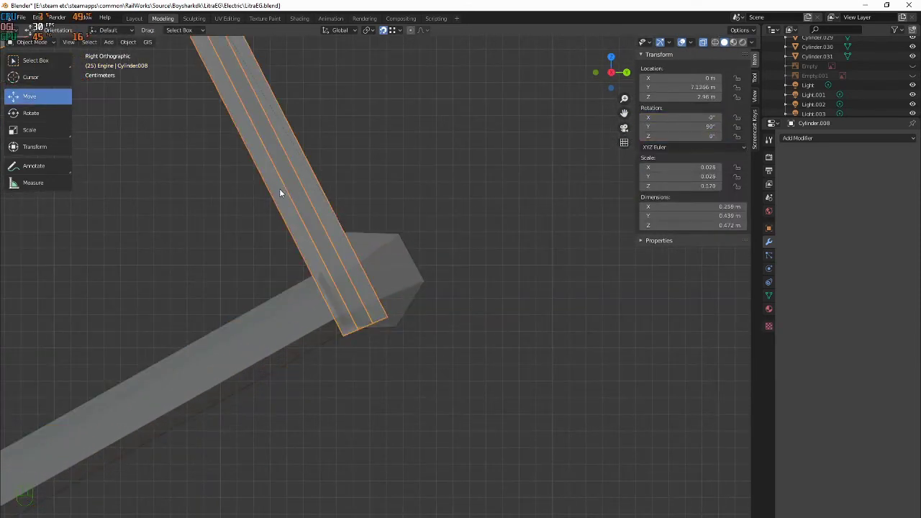
key(Tab)
key(g)
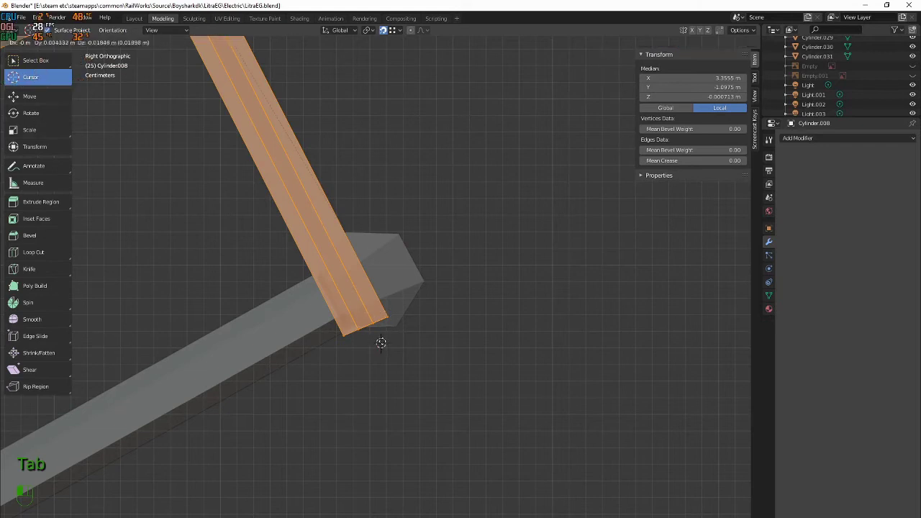
click(372, 321)
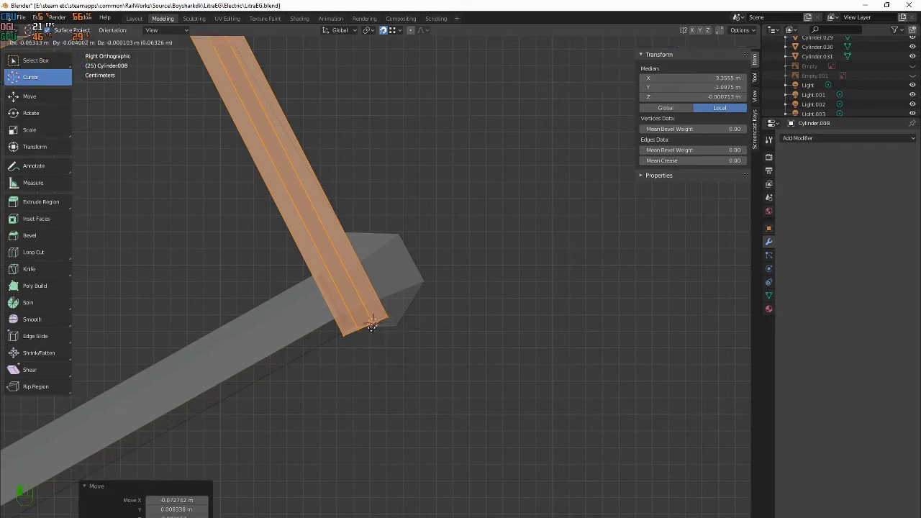
Try moving the elbow link along the X and Y axes and hiding it, cancelling each attempt
key(Tab)
key(g)
key(x)
right_click(383, 178)
key(g)
key(y)
right_click(394, 172)
key(h)
key(ctrl+z)
Move the elbow link about 0.006 m along Y and 0.018 m along Z at the lower rod's end joint
key(g)
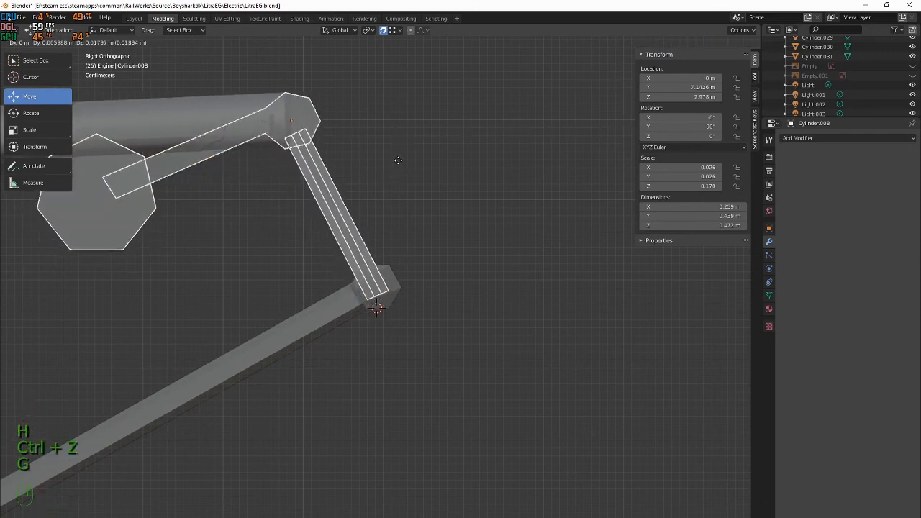
click(398, 160)
scroll(378, 302, up, 4)
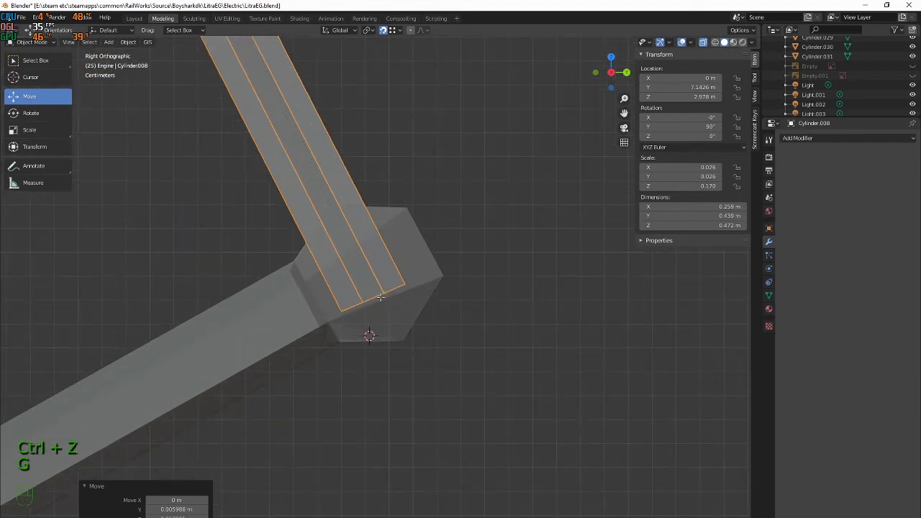
Snap the 3D cursor to a vertex on the elbow link's lower end and set the link's origin to it
key(Tab)
key(Tab)
key(Tab)
key(Tab)
right_click(381, 294)
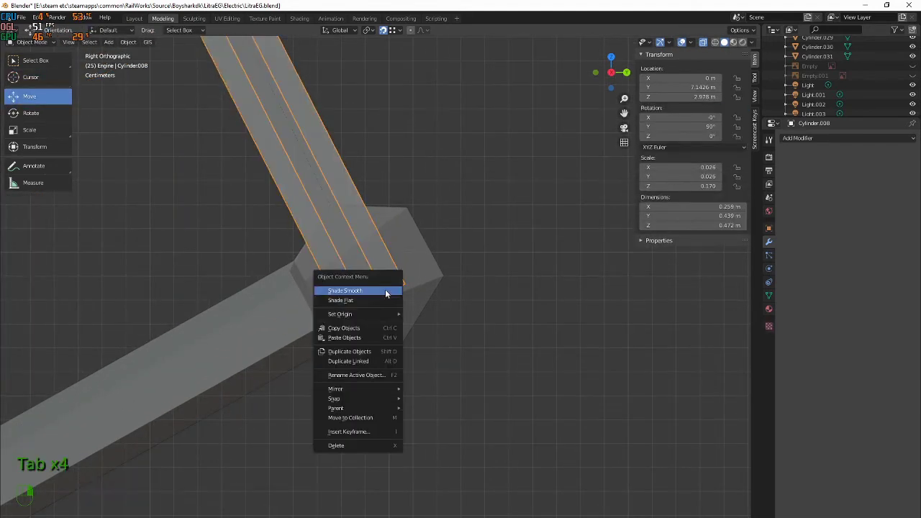
mouse_move(388, 315)
click(445, 334)
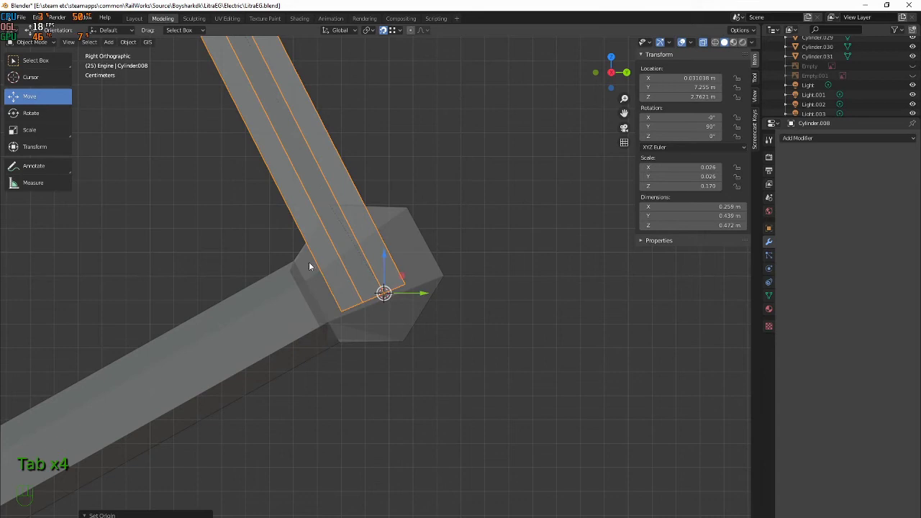
Try rotating the elbow link about its new origin at the joint, and cancel
key(r)
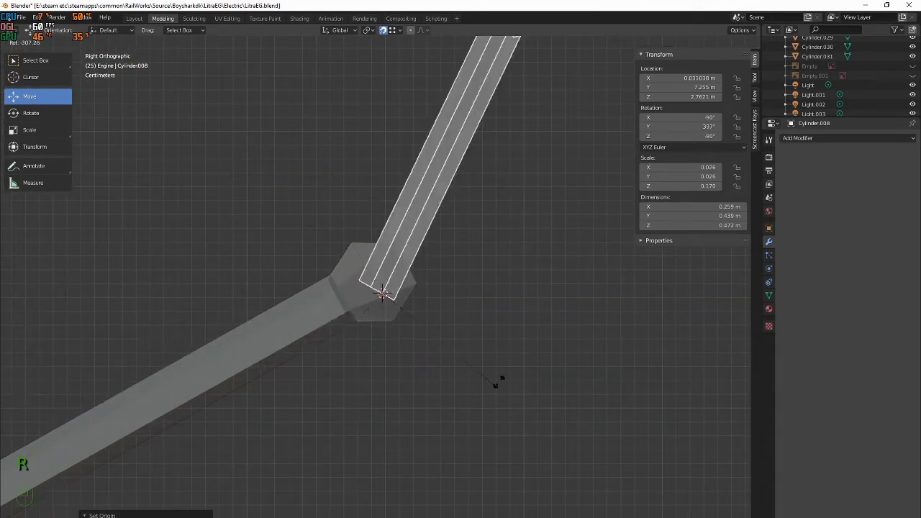
right_click(426, 236)
scroll(436, 270, down, 5)
shift+middle_drag(446, 305, 531, 348)
scroll(402, 277, down, 3)
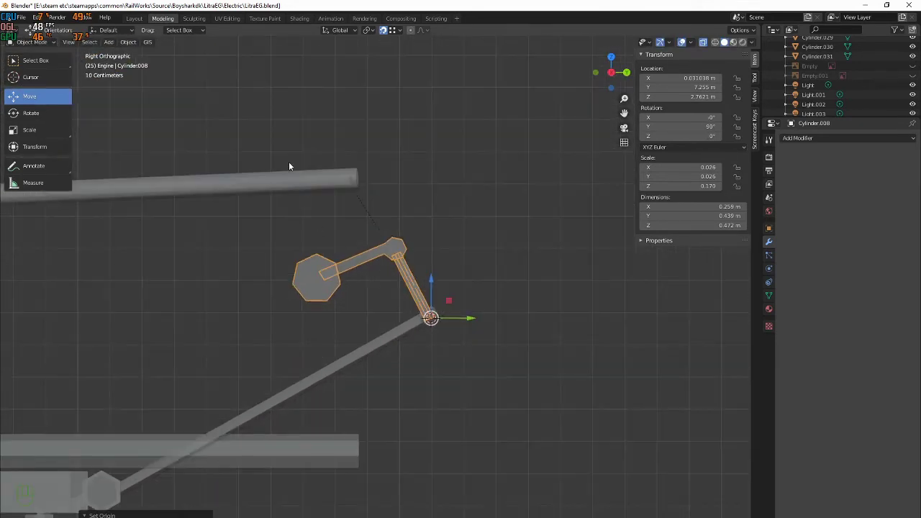
Move the upper arm about 0.088 m along X and 0.089 m along Y, snapping its end to the elbow joint
click(288, 166)
shift+middle_drag(288, 166, 394, 173)
click(390, 194)
scroll(378, 202, down, 3)
drag(430, 231, 458, 275)
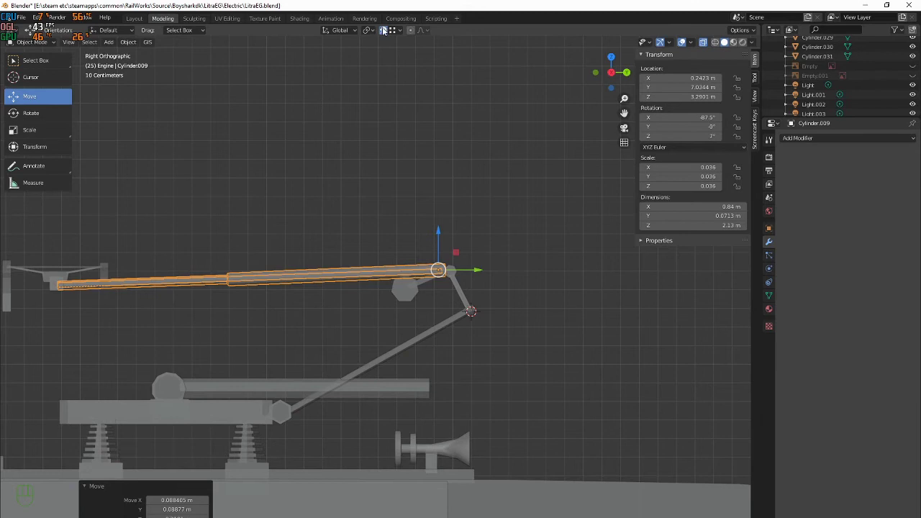
Turn off snapping and nudge the upper arm about 0.026 m along Y at the elbow joint
scroll(541, 280, up, 5)
scroll(542, 280, up, 3)
shift+middle_drag(542, 280, 315, 285)
mouse_move(390, 211)
mouse_down()
mouse_move(425, 213)
mouse_move(406, 213)
mouse_up()
Try setting the upper arm's X location to 0 m, and undo it
middle_drag(407, 214, 416, 294)
key(KP_7)
key(KP_4)
key(KP_7)
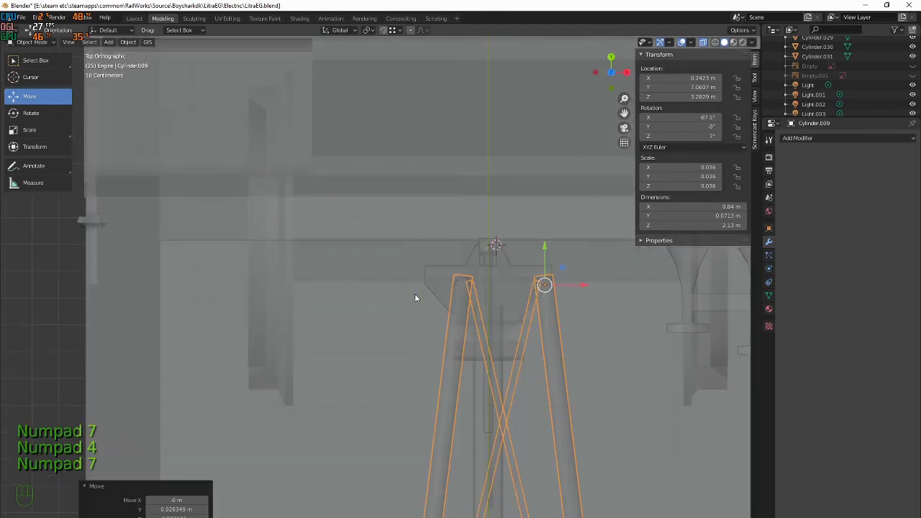
click(683, 79)
text(0)
key(Return)
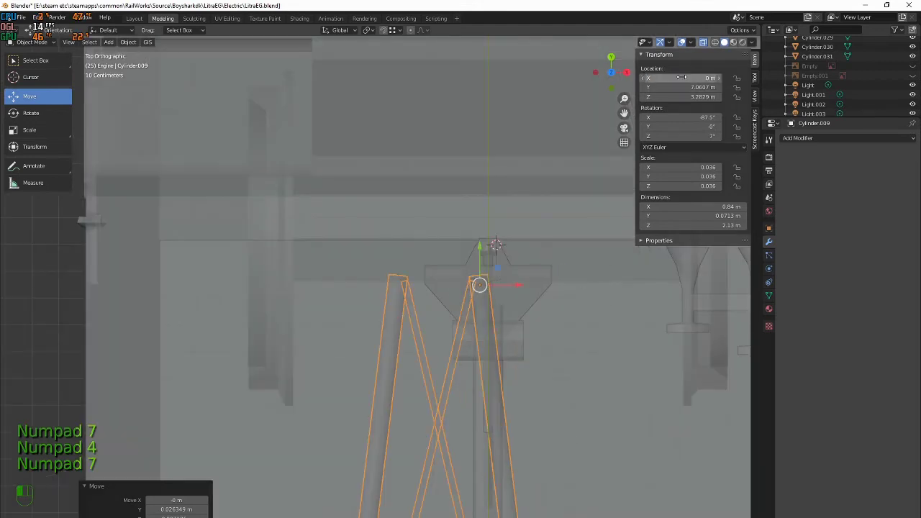
key(ctrl+z)
Set the upper arm's origin to the centre of its geometry
right_click(534, 292)
mouse_move(535, 293)
click(577, 302)
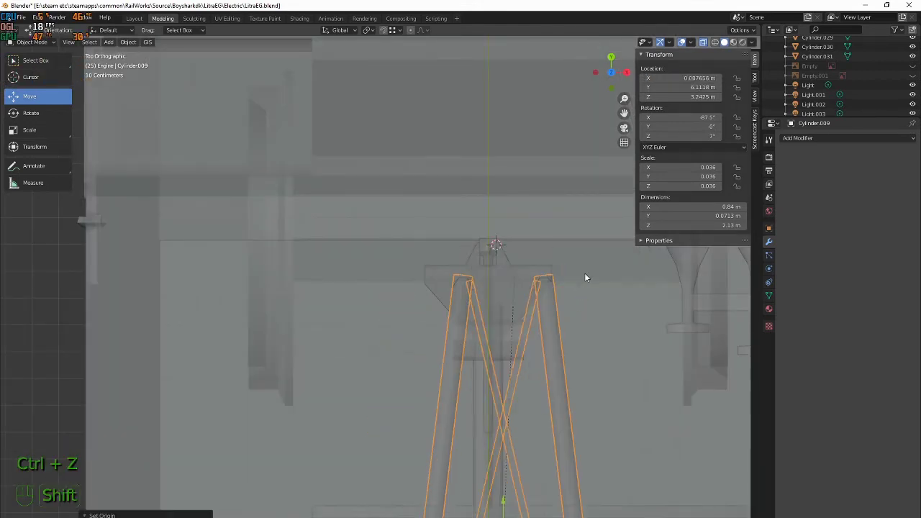
Try centring the upper arm across the pantograph by changing its X location
shift+middle_drag(584, 273, 504, 230)
scroll(502, 226, down, 2)
drag(690, 78, 650, 80)
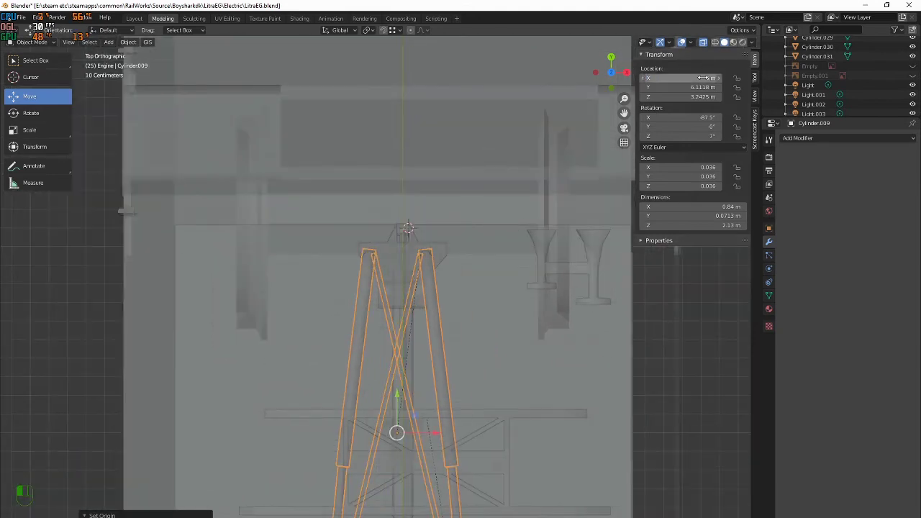
click(422, 248)
click(422, 254)
click(413, 258)
click(410, 259)
scroll(410, 259, down, 4)
scroll(411, 261, up, 3)
click(707, 77)
key(Return)
Turn off the viewport's X-ray display
scroll(408, 262, up, 5)
click(432, 158)
click(441, 163)
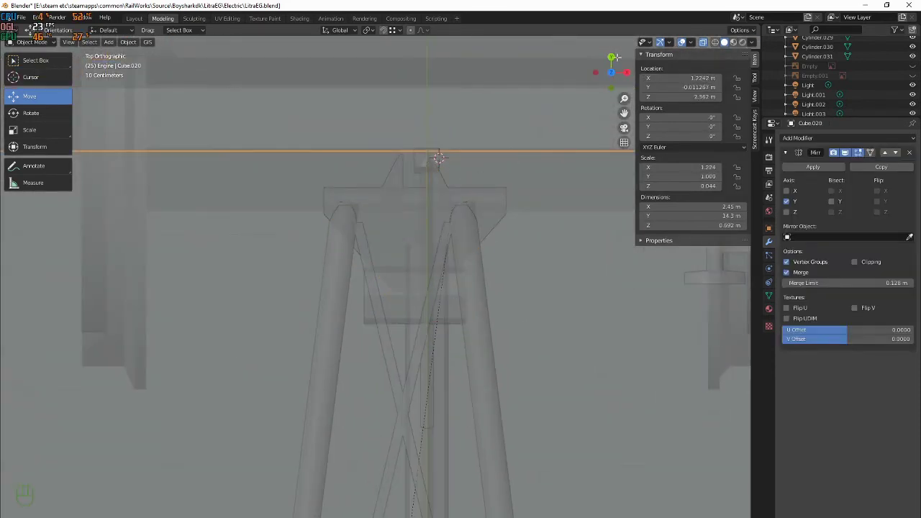
click(703, 43)
middle_drag(561, 190, 453, 85)
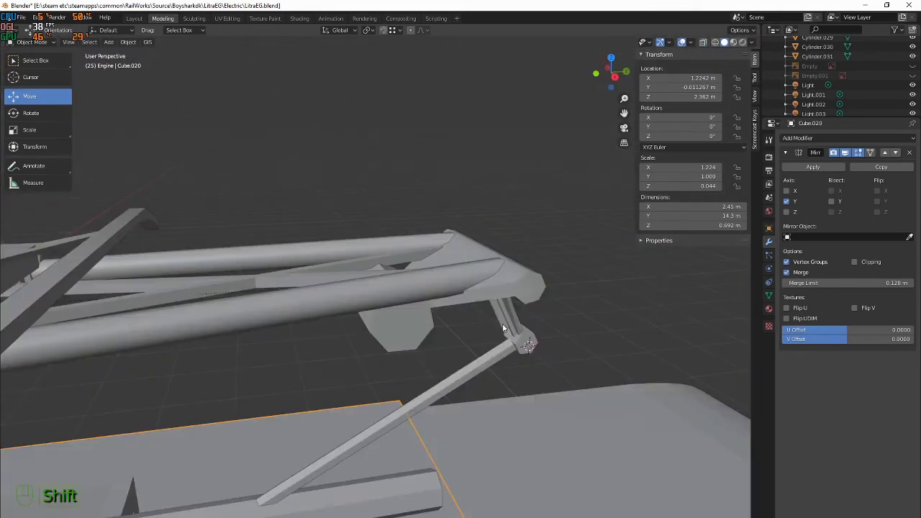
Select the lower rod and set its origin to the centre of its geometry
shift+middle_drag(504, 328, 506, 294)
click(508, 297)
shift+middle_drag(388, 269, 518, 196)
middle_drag(439, 235, 436, 258)
right_click(436, 258)
mouse_move(432, 275)
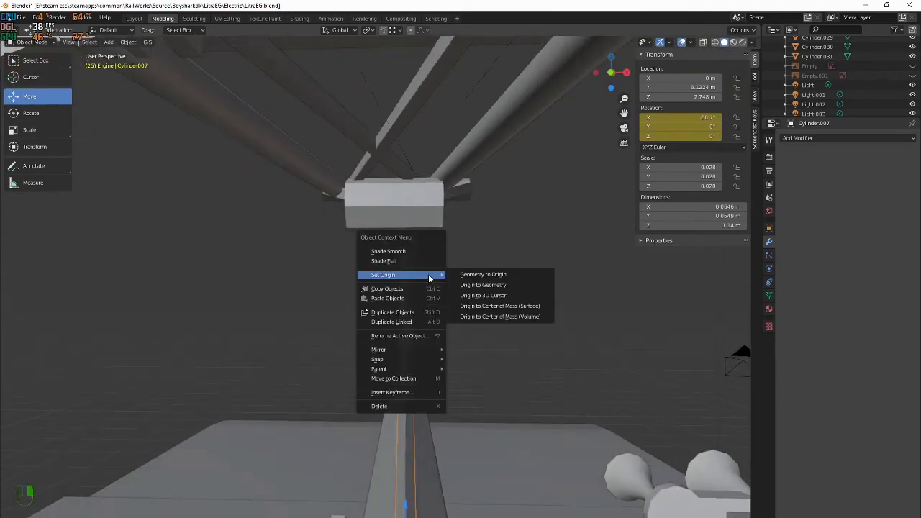
click(473, 285)
scroll(472, 283, down, 2)
middle_drag(472, 283, 320, 306)
scroll(323, 290, down, 2)
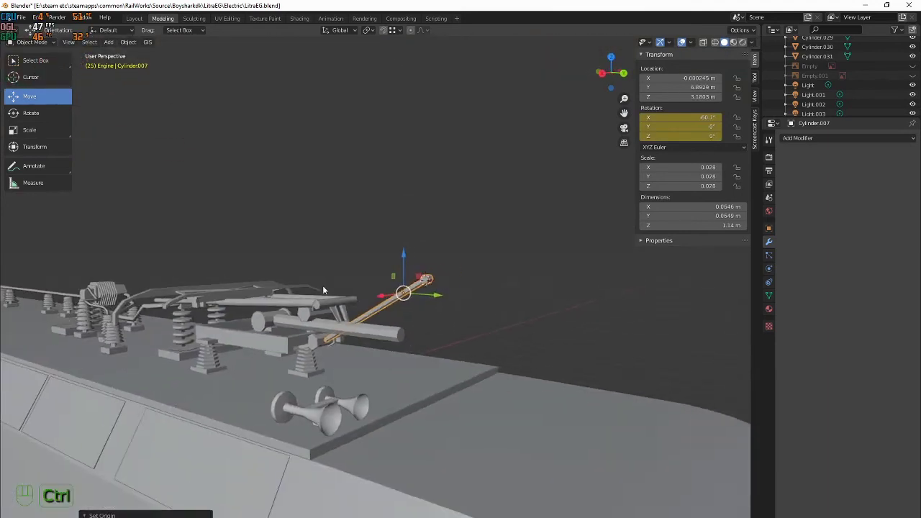
Undo the lower rod's origin change and the preceding origin and location changes to the upper arm
key(ctrl+z)
key(ctrl+z)
middle_drag(363, 280, 373, 261)
key(ctrl+z)
key(ctrl+z)
key(ctrl+z)
key(ctrl+z)
key(ctrl+z)
key(ctrl+z)
key(ctrl+z)
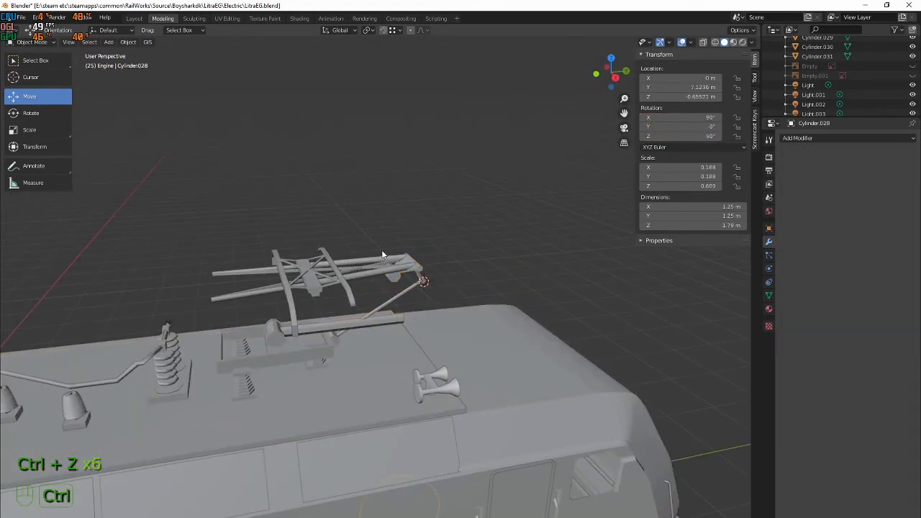
key(ctrl+z)
key(ctrl+z)
key(ctrl+z)
key(ctrl+z)
key(ctrl+z)
key(ctrl+z)
key(ctrl+z)
Move the upper arm about 0.06 m along negative X to centre it over the pantograph
middle_drag(372, 238, 336, 270)
shift+click(393, 231)
scroll(339, 293, down, 3)
key(KP_7)
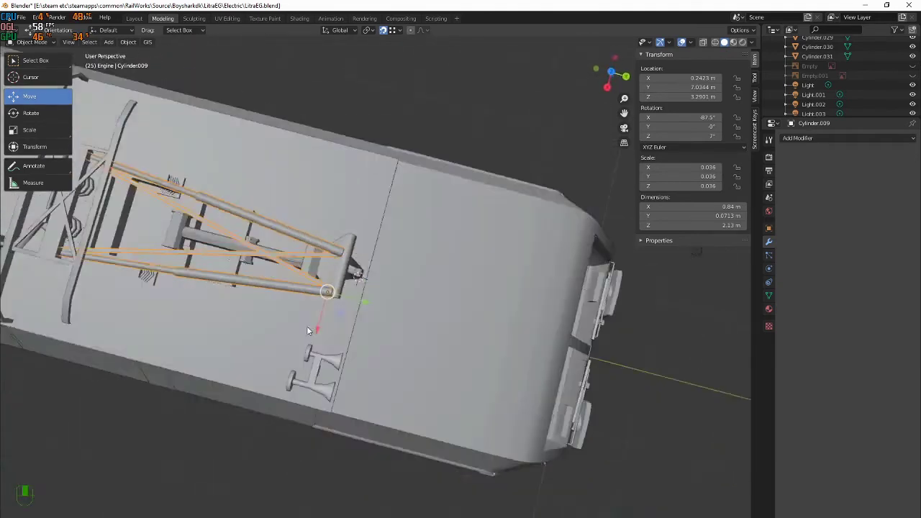
shift+middle_drag(378, 347, 437, 230)
drag(486, 225, 479, 223)
shift+scroll(487, 339, down, 3)
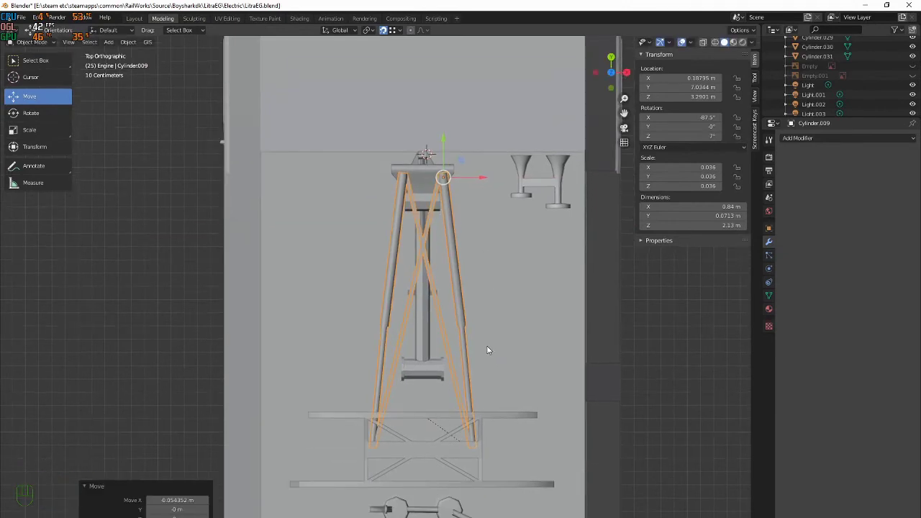
shift+middle_drag(475, 268, 470, 380)
scroll(470, 381, up, 3)
drag(519, 291, 518, 292)
Move the upper arm about 0.014 m along Y toward the elbow joint
middle_drag(517, 291, 404, 184)
key(KP_3)
scroll(436, 233, up, 2)
drag(435, 204, 447, 210)
middle_drag(462, 283, 351, 320)
key(KP_3)
scroll(443, 287, down, 3)
key(KP_3)
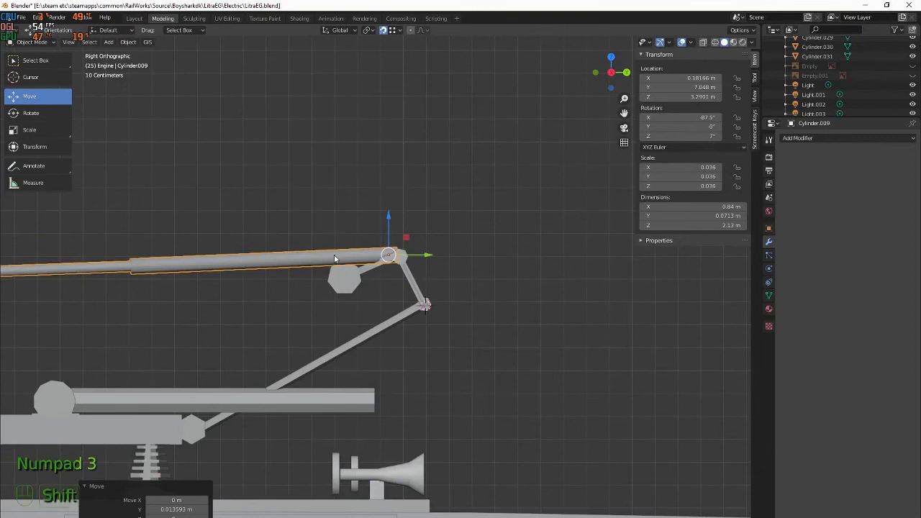
shift+middle_drag(335, 258, 429, 234)
scroll(294, 419, down, 3)
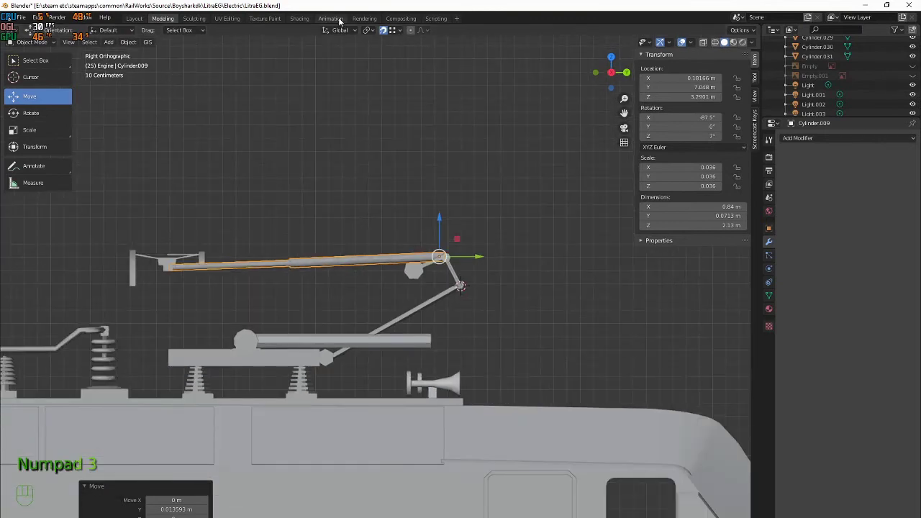
Move the upper arm about 0.03 m along Y so its end overlaps the elbow link's upper joint
scroll(494, 125, up, 5)
shift+middle_drag(457, 136, 314, 146)
scroll(314, 146, up, 3)
shift+middle_drag(413, 141, 400, 261)
scroll(446, 201, up, 3)
scroll(411, 241, up, 1)
key(r)
right_click(466, 261)
drag(421, 240, 464, 240)
scroll(434, 249, down, 8)
scroll(417, 248, up, 8)
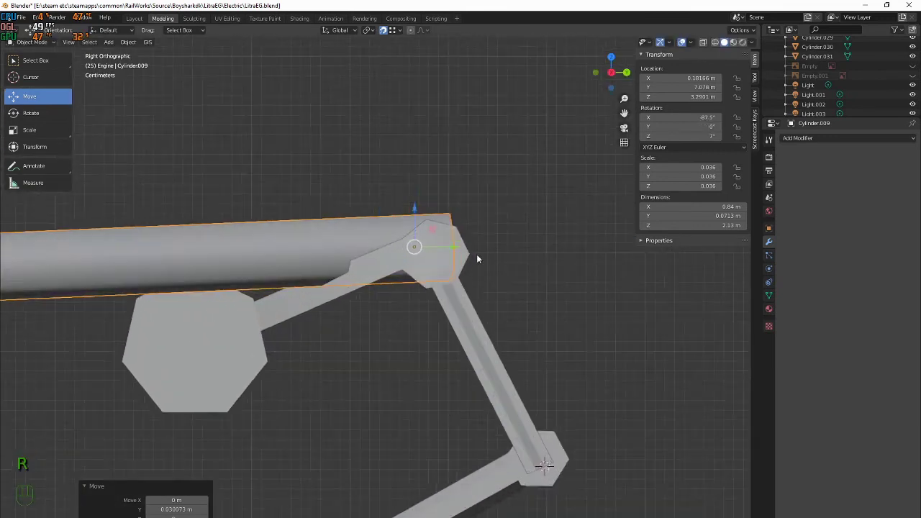
Turn off snapping and fine-tune the upper arm by about 0.003 m along Y at the elbow joint
key(r)
right_click(427, 311)
key(ctrl+z)
key(ctrl+z)
key(ctrl+z)
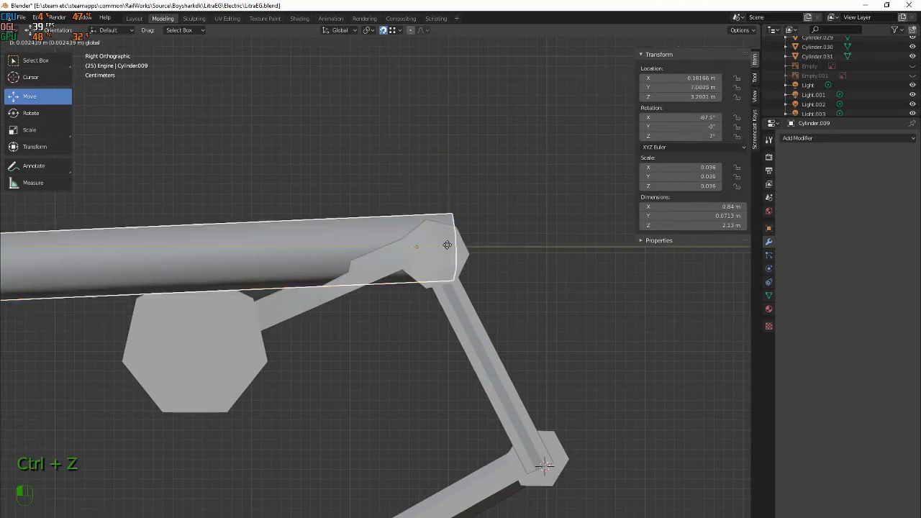
click(382, 28)
shift+middle_drag(357, 230, 586, 218)
scroll(575, 218, down, 5)
scroll(360, 231, down, 4)
shift+middle_drag(419, 230, 435, 242)
scroll(434, 248, up, 6)
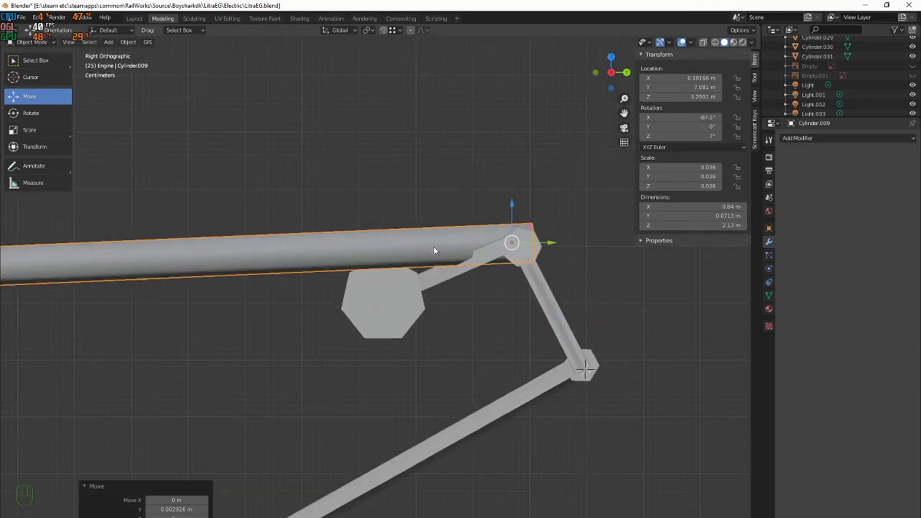
Try rotating the elbow link about the lower rod's end joint
click(410, 284)
middle_drag(410, 284, 464, 287)
scroll(464, 287, down, 5)
key(KP_3)
key(r)
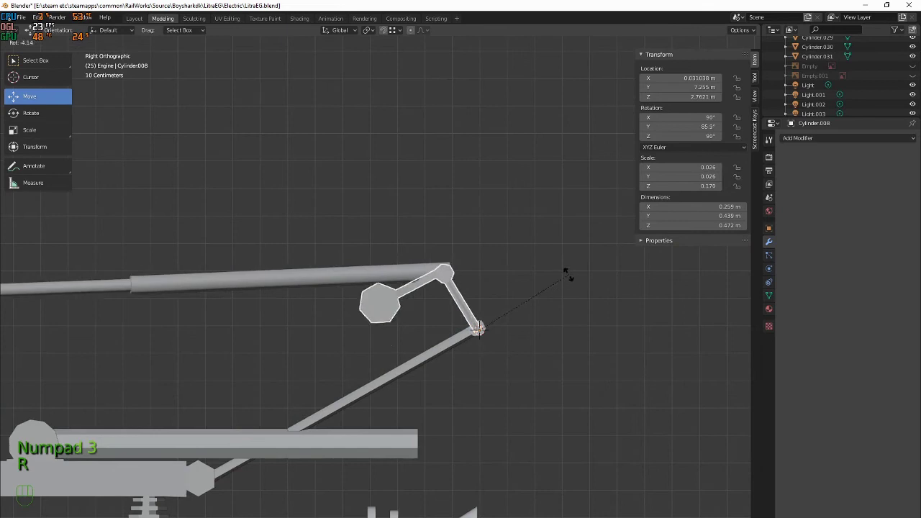
click(577, 283)
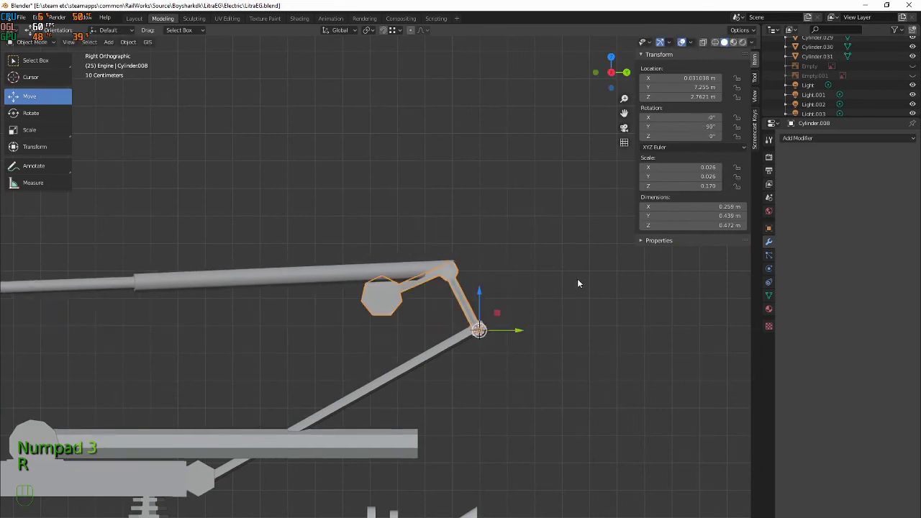
Switch to the Animation workspace and set the current frame to 1
click(330, 18)
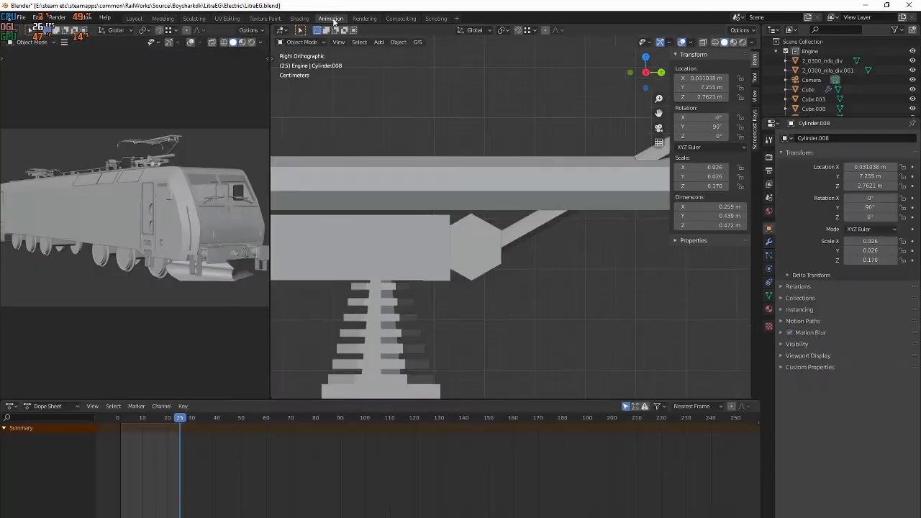
scroll(424, 301, down, 5)
scroll(493, 244, up, 10)
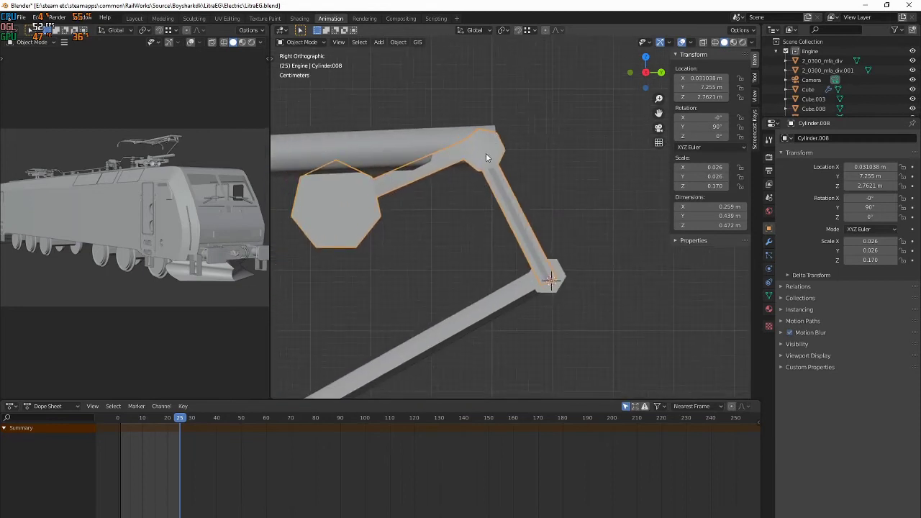
scroll(465, 172, down, 3)
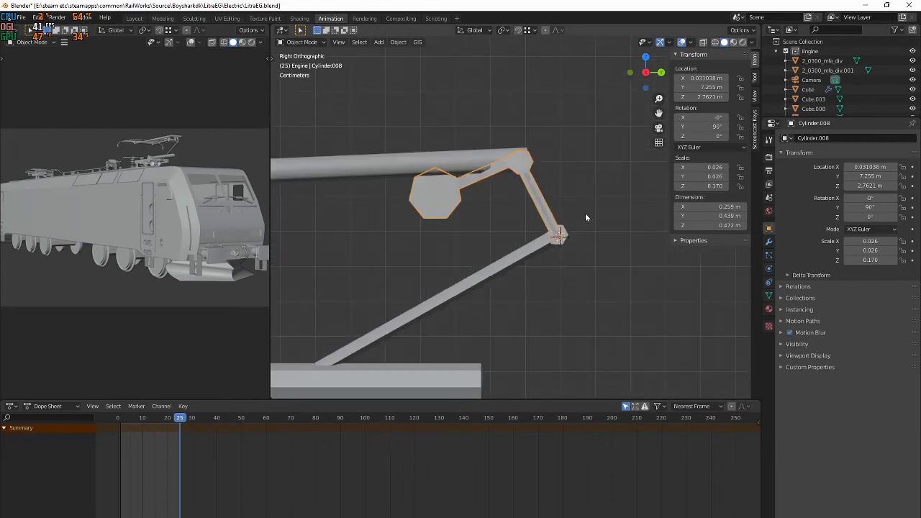
scroll(585, 217, down, 2)
drag(144, 432, 180, 420)
shift+middle_drag(464, 245, 692, 222)
drag(184, 418, 124, 420)
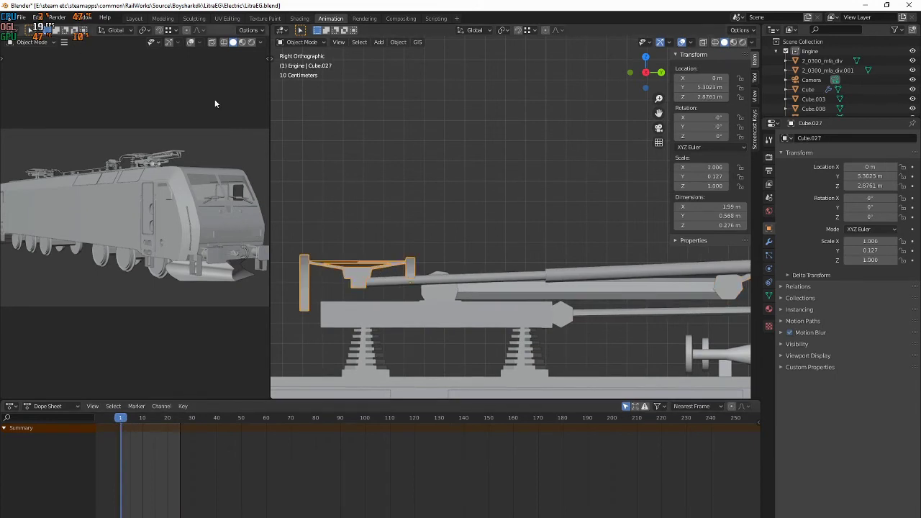
Insert a rotation keyframe for the upper arm at frame 1
key(r)
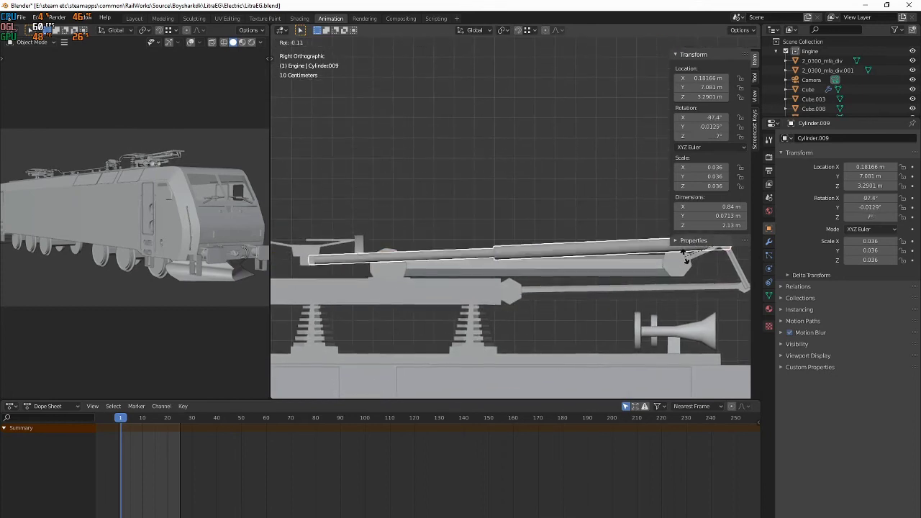
key(Escape)
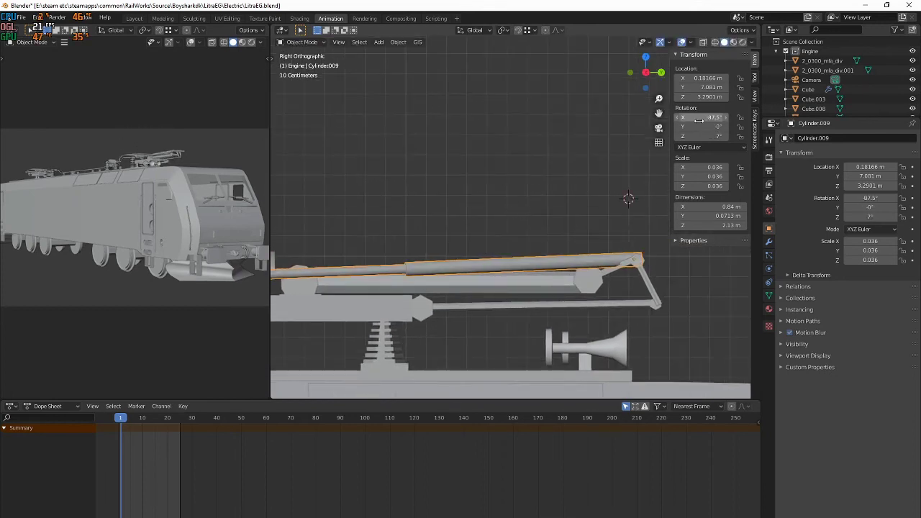
right_click(703, 119)
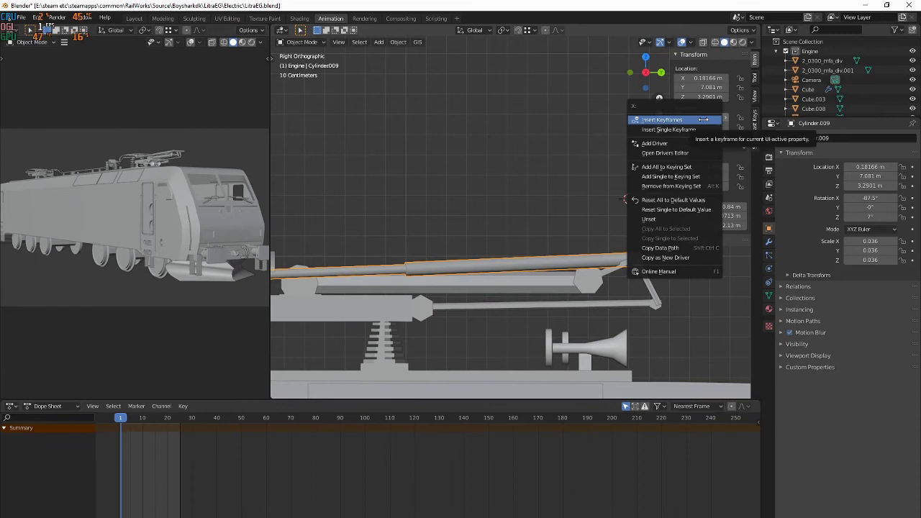
click(703, 118)
click(123, 421)
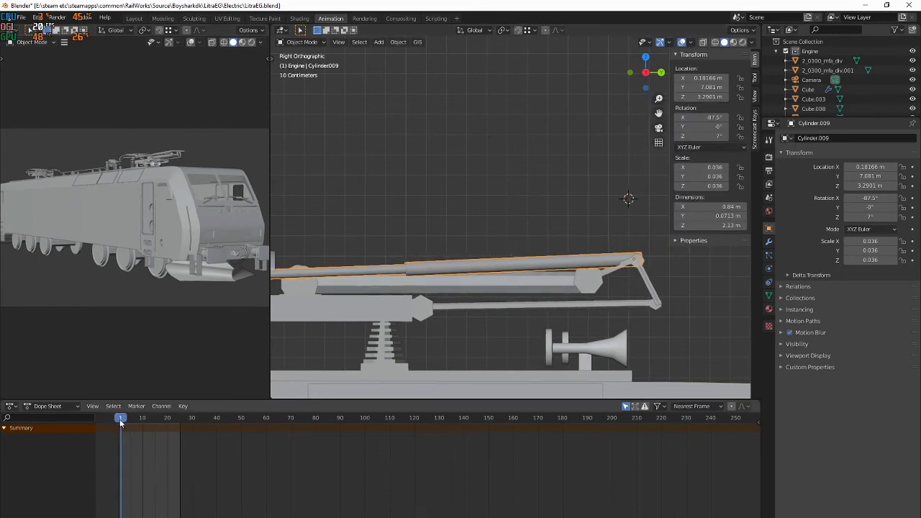
key(i)
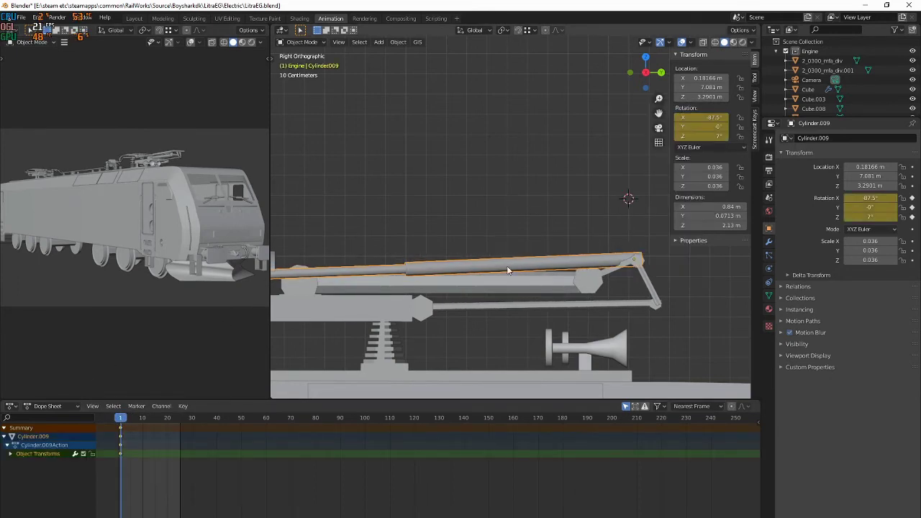
Go to frame 25 and rotate the upper arm upward about the elbow joint to an X rotation of about -106°
key(space)
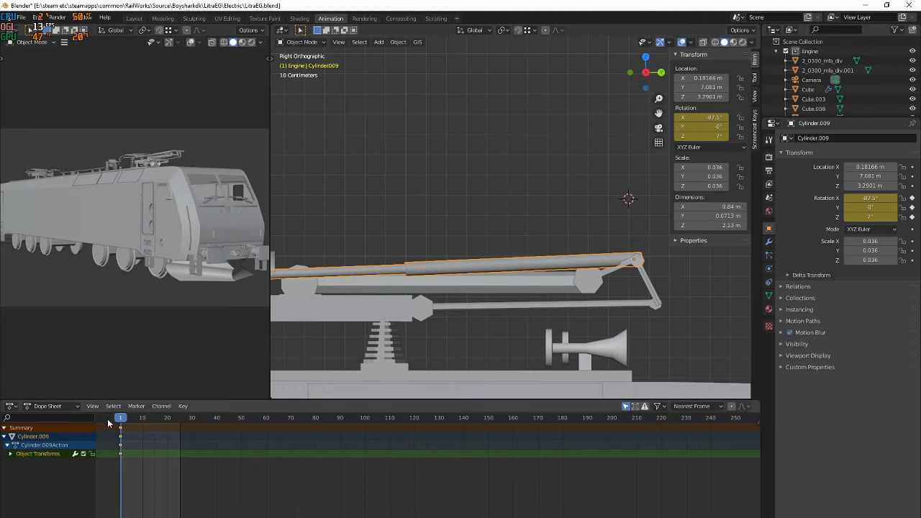
key(space)
scroll(489, 210, down, 2)
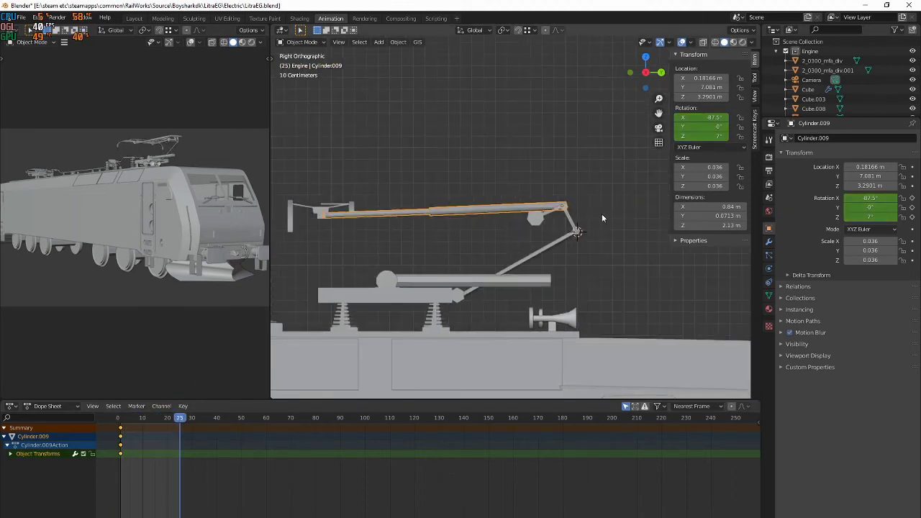
key(r)
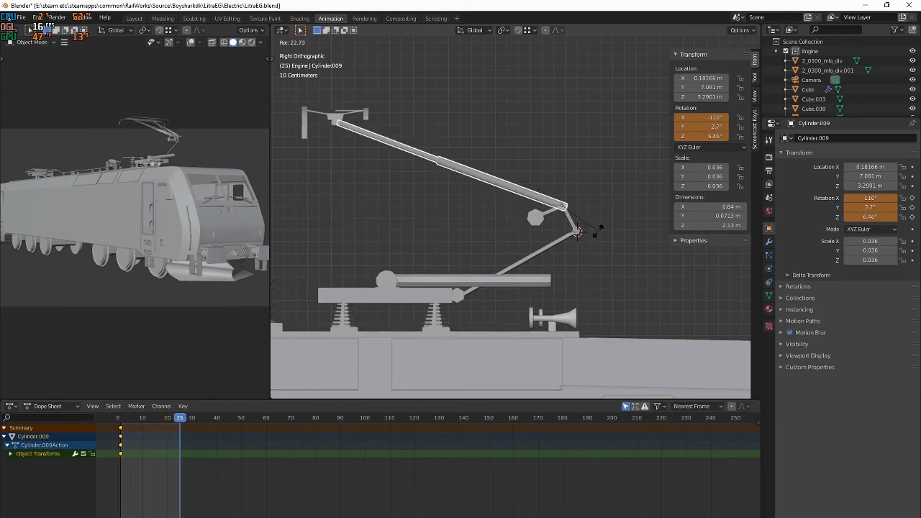
click(596, 232)
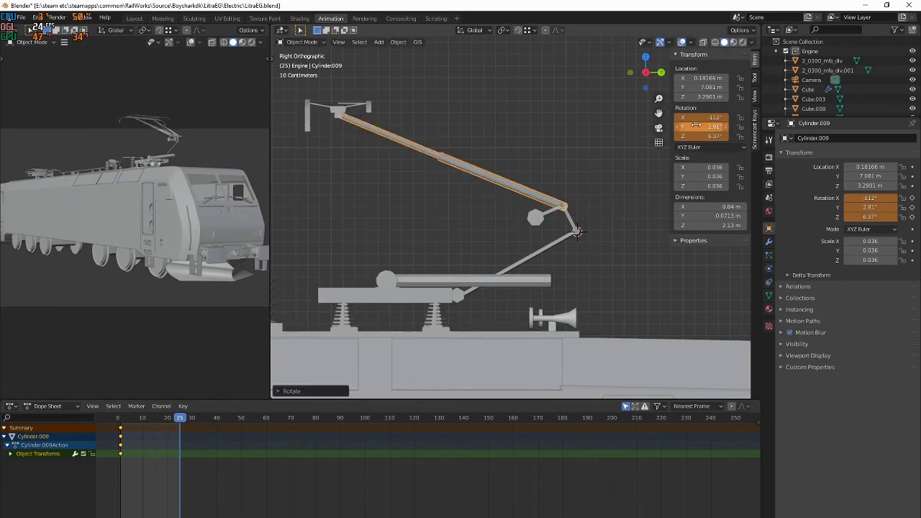
scroll(595, 238, down, 8)
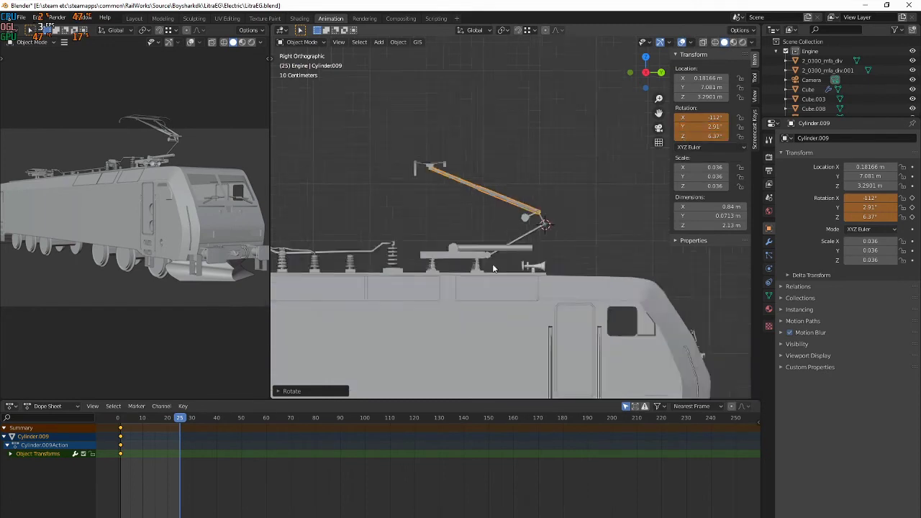
scroll(596, 239, up, 6)
key(r)
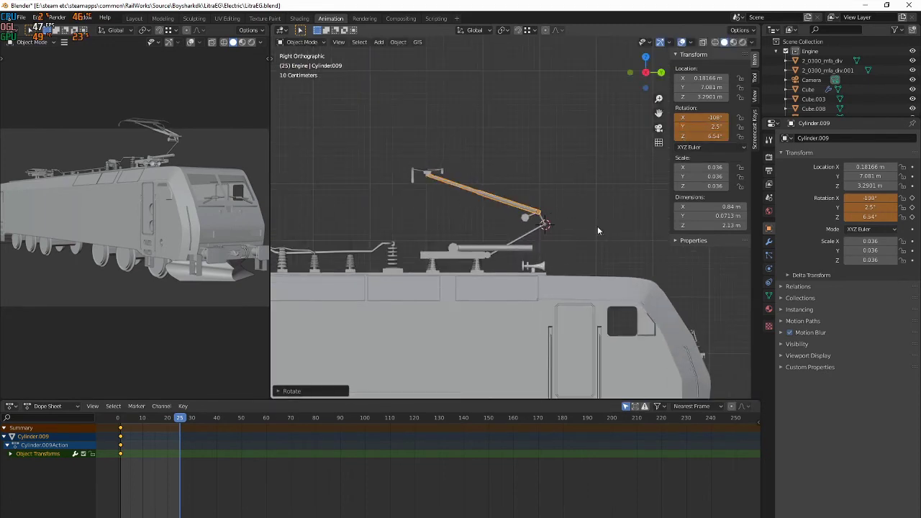
scroll(591, 216, up, 5)
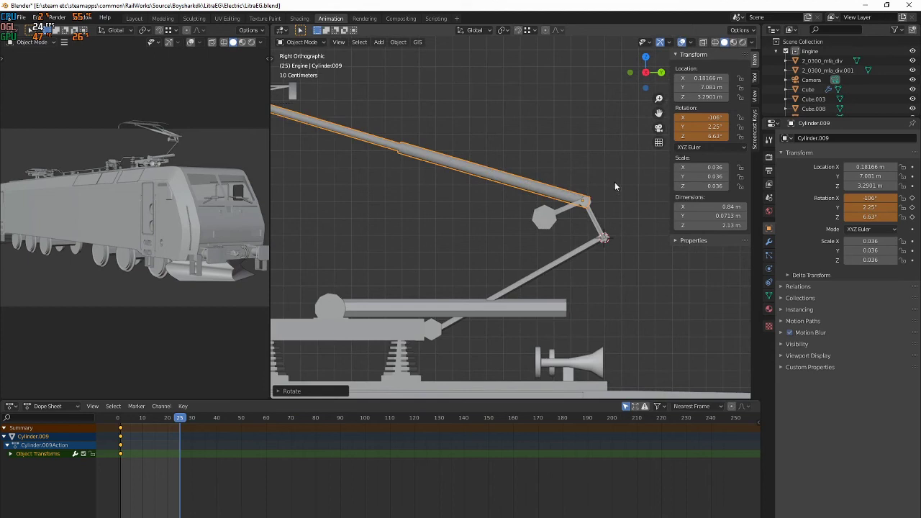
Insert a rotation keyframe for the upper arm at frame 25
right_click(698, 127)
click(673, 128)
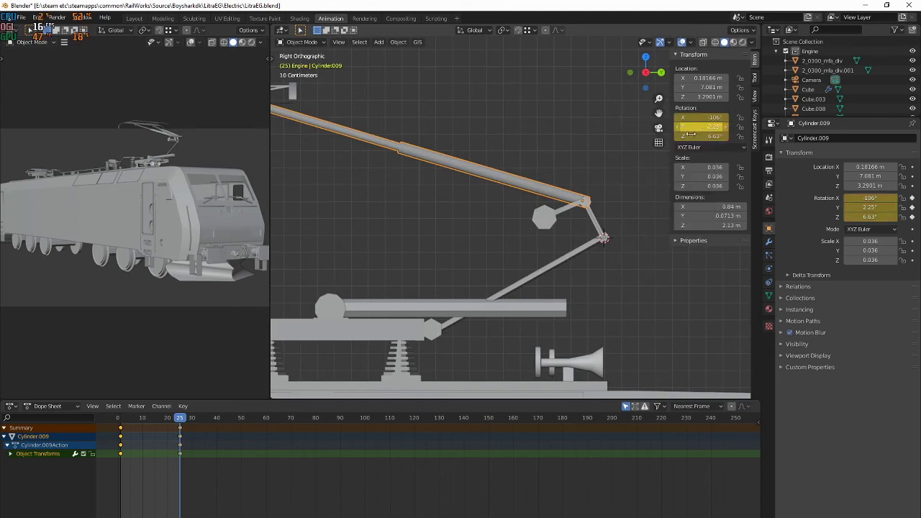
Insert a rotation keyframe for the front pantograph's thick lower arm at frame 1, and return to frame 25
click(428, 309)
drag(157, 424, 122, 428)
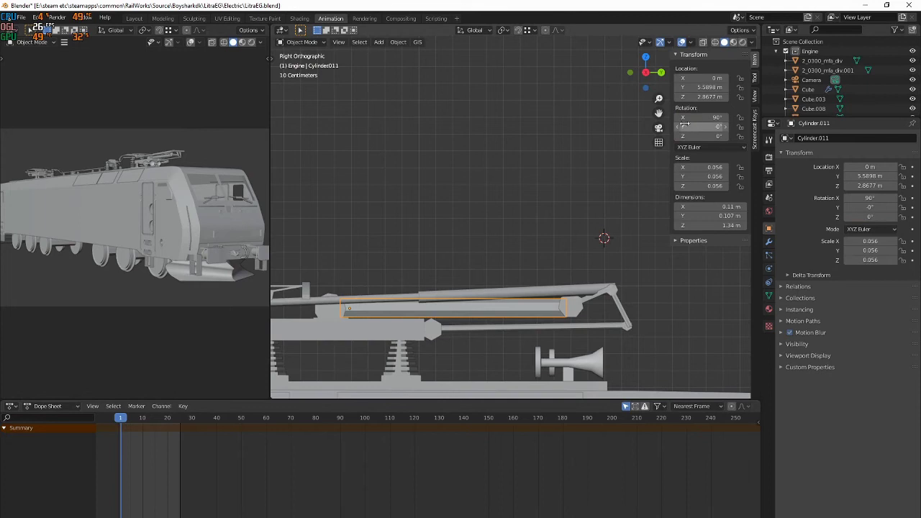
right_click(690, 117)
click(689, 117)
drag(120, 417, 180, 415)
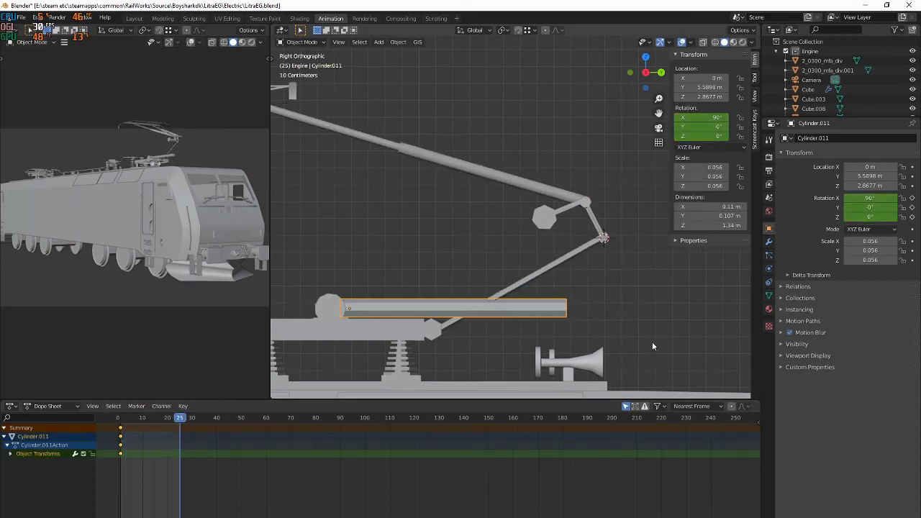
Try rotating the thick lower arm upward about its current origin to an X rotation of about 115°
key(r)
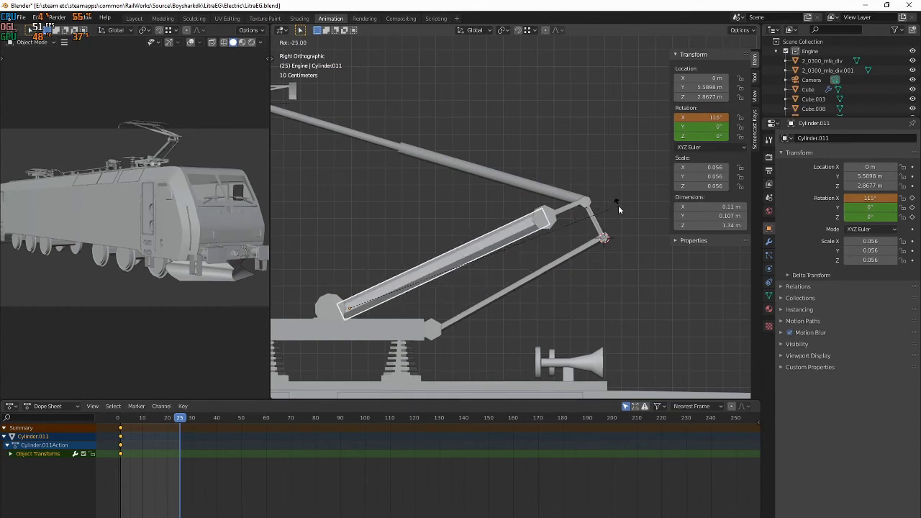
click(618, 209)
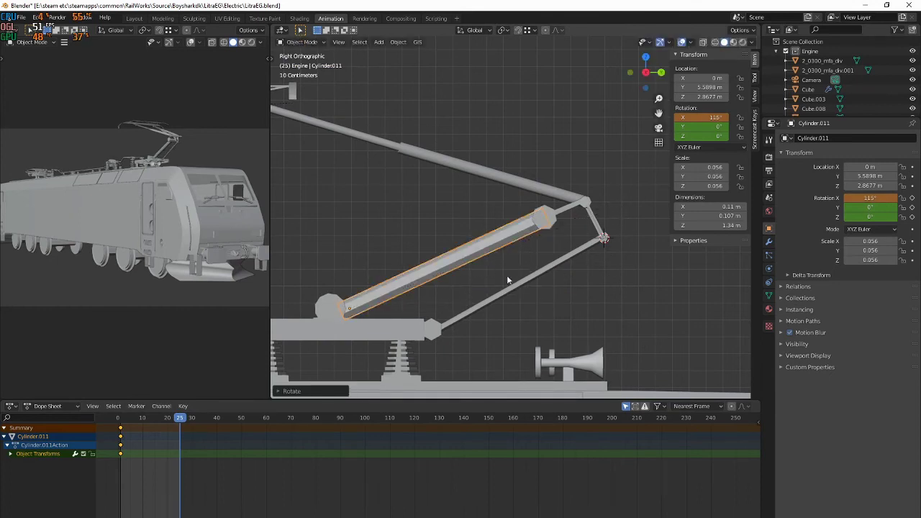
key(ctrl+z)
Try setting the thick lower arm's origin to the 3D cursor's current position
scroll(414, 302, up, 5)
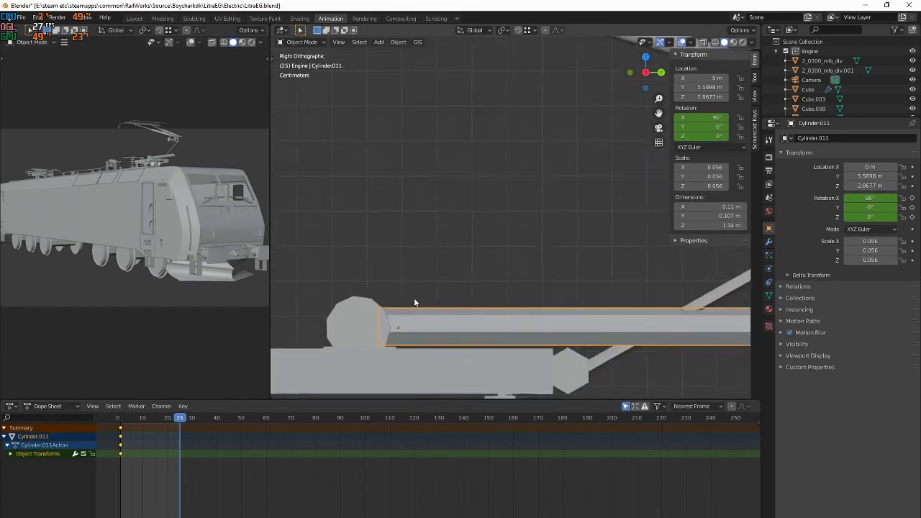
scroll(463, 260, up, 3)
scroll(395, 226, up, 4)
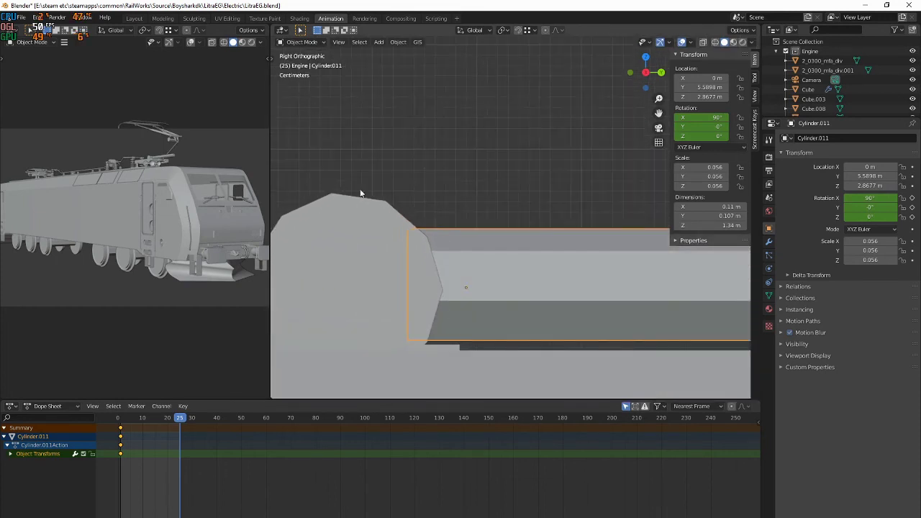
right_click(452, 308)
click(514, 329)
scroll(498, 293, down, 4)
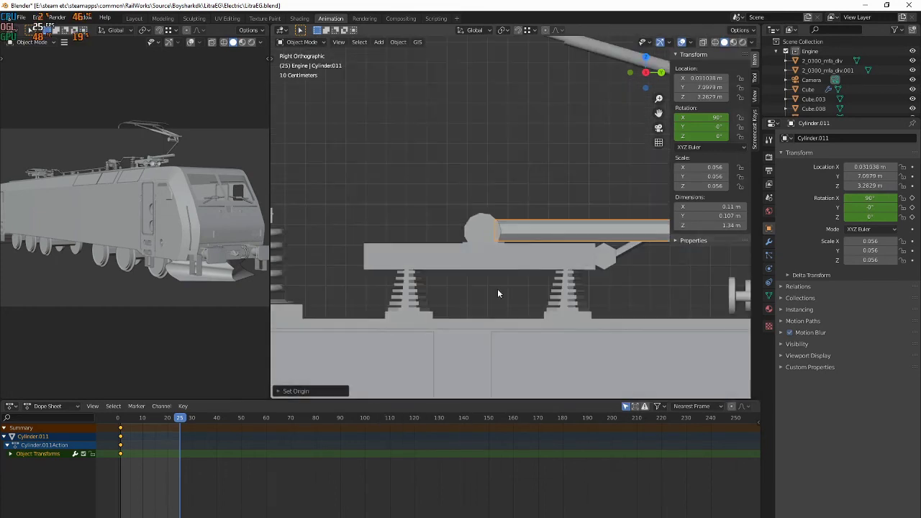
scroll(526, 242, down, 2)
scroll(545, 232, up, 7)
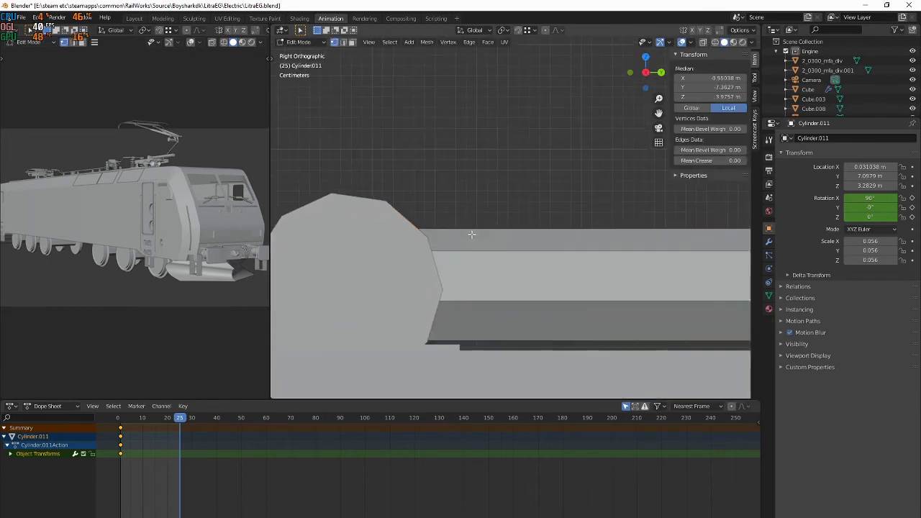
Place the 3D cursor at the thick lower arm's base pivot and set the arm's origin to the cursor
drag(271, 60, 286, 61)
click(283, 77)
drag(407, 295, 407, 281)
right_click(452, 279)
mouse_move(452, 278)
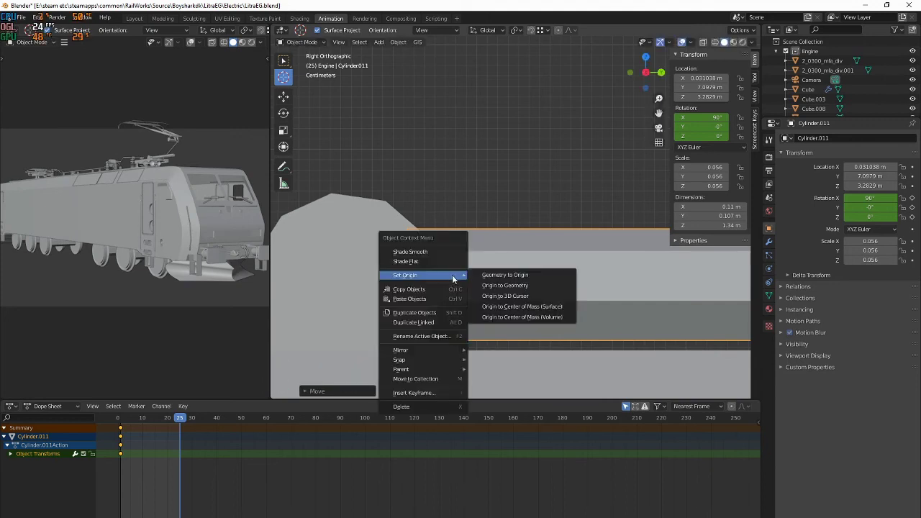
click(518, 296)
scroll(369, 254, down, 4)
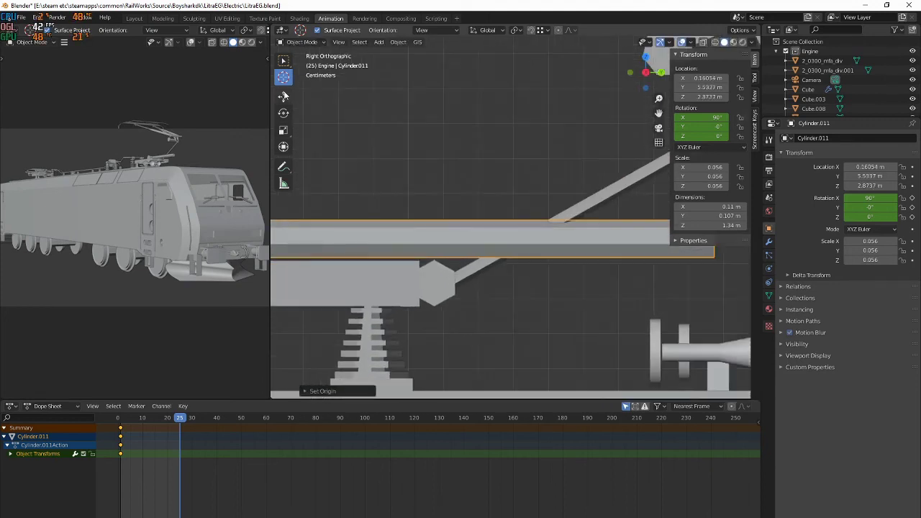
scroll(510, 245, down, 5)
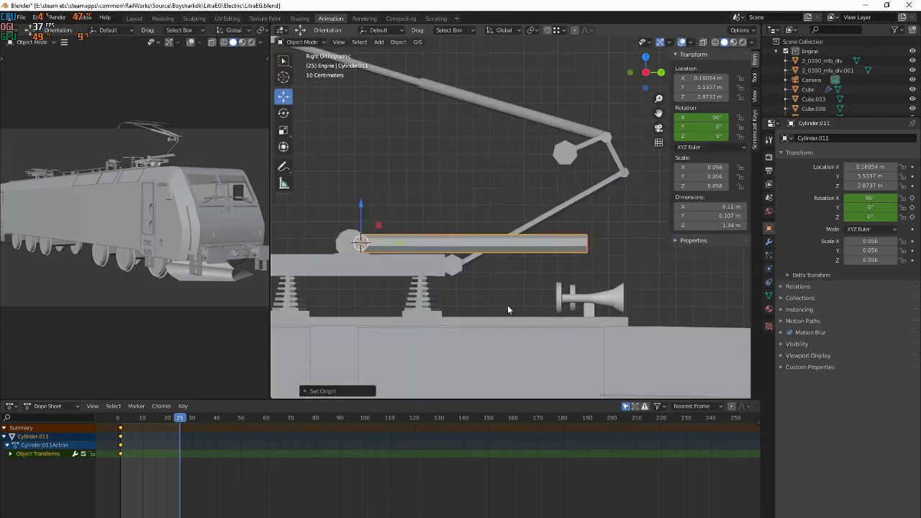
Rotate the thick lower arm upward to an X rotation of about 114° and keyframe its rotation at frame 25
key(r)
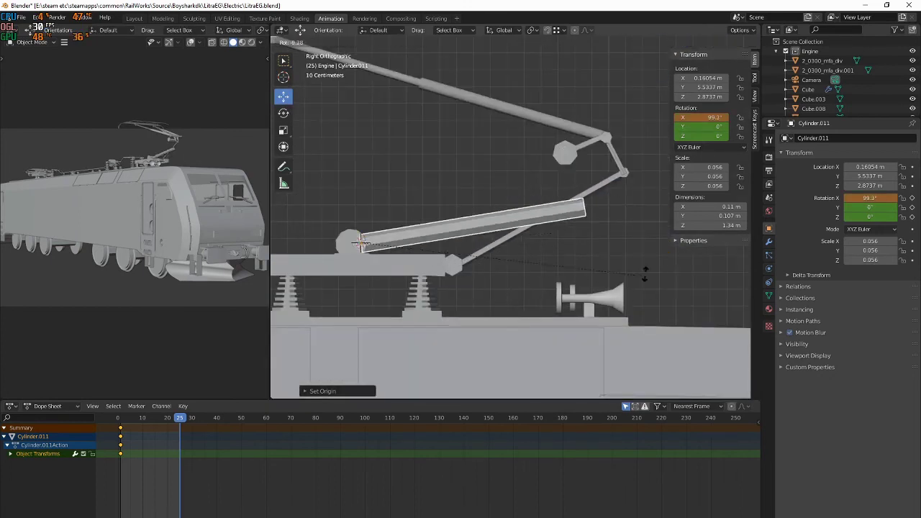
click(572, 119)
key(r)
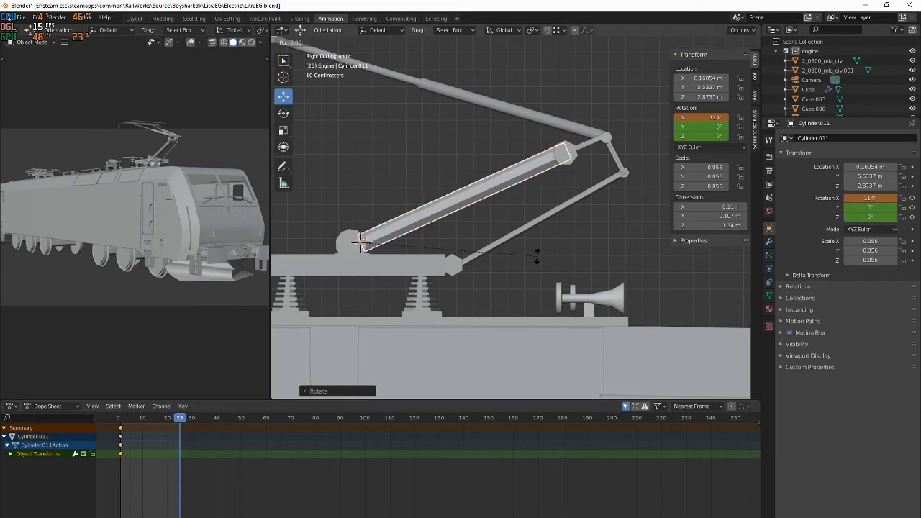
key(i)
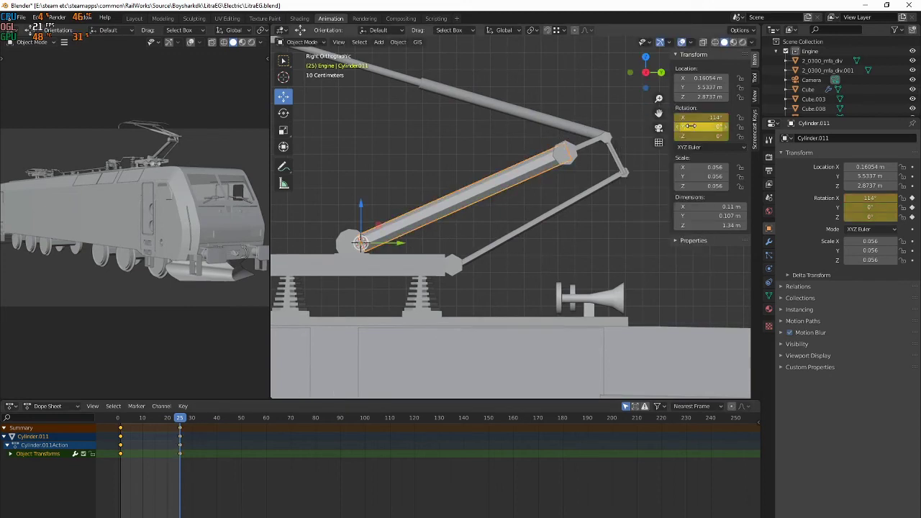
Play and scrub the animation up to frame 25 to check how the front pantograph's parts move together
scroll(557, 197, down, 3)
shift+middle_drag(400, 249, 442, 246)
scroll(442, 245, down, 5)
key(space)
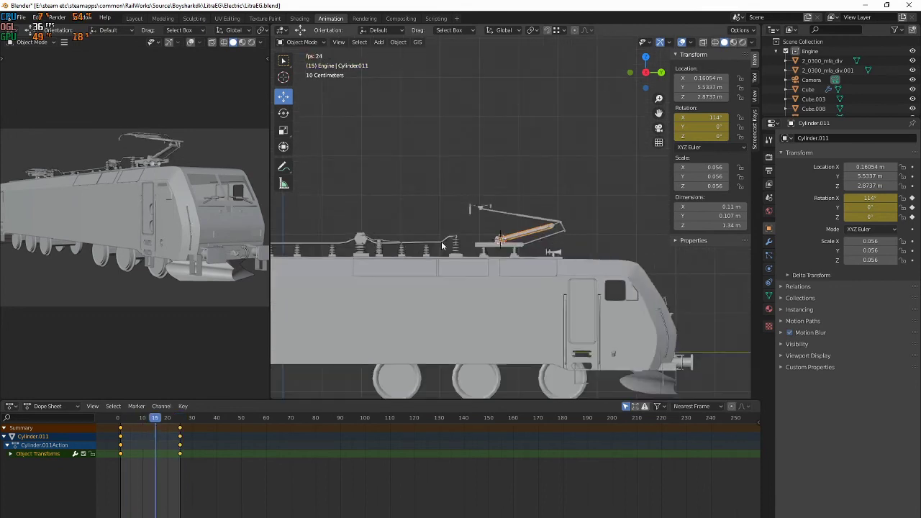
key(space)
drag(180, 419, 165, 421)
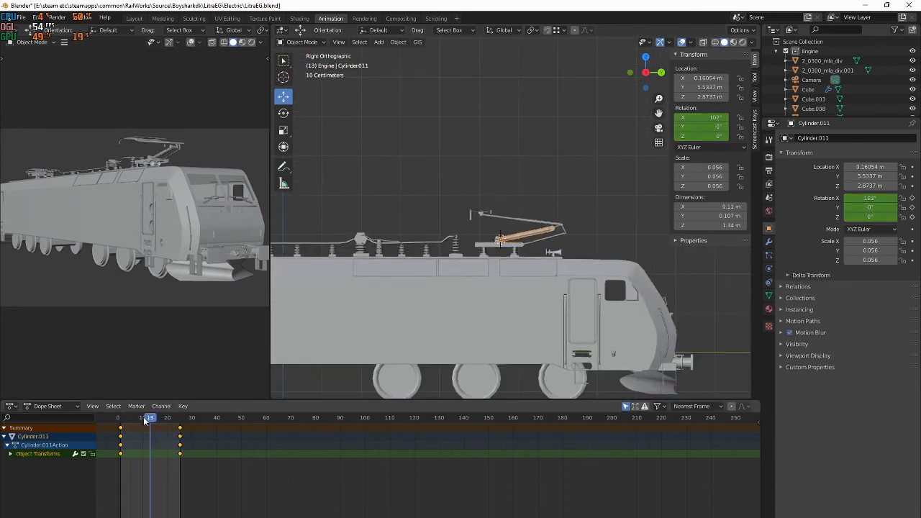
mouse_move(174, 417)
mouse_down()
mouse_move(135, 418)
mouse_move(181, 408)
mouse_move(134, 408)
mouse_move(180, 409)
mouse_up()
scroll(502, 250, up, 6)
scroll(338, 271, down, 4)
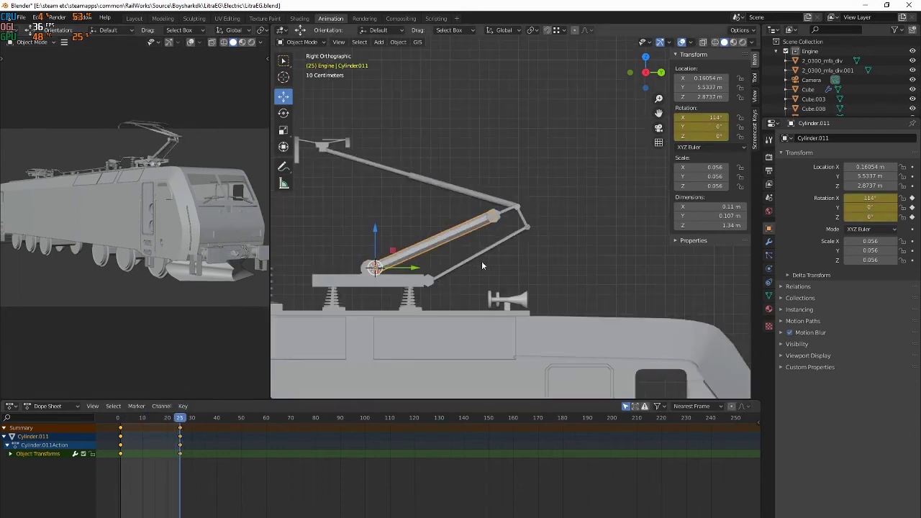
Insert a rotation keyframe for the front pantograph's elbow link at frame 1
click(519, 213)
scroll(623, 255, up, 3)
key(r)
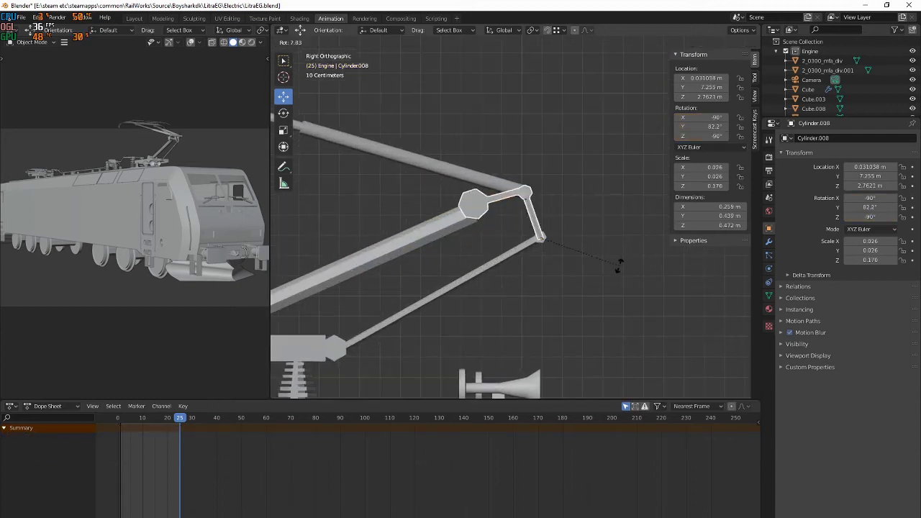
click(624, 256)
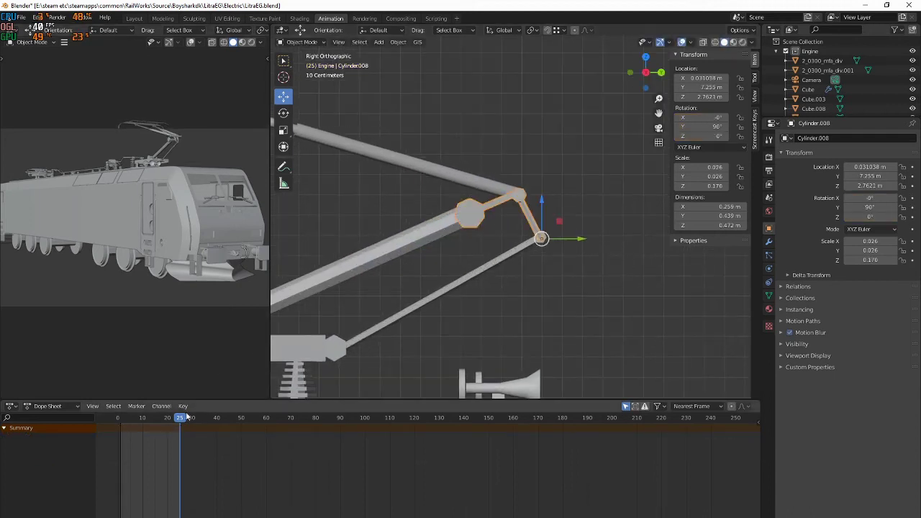
click(153, 422)
drag(151, 423, 120, 426)
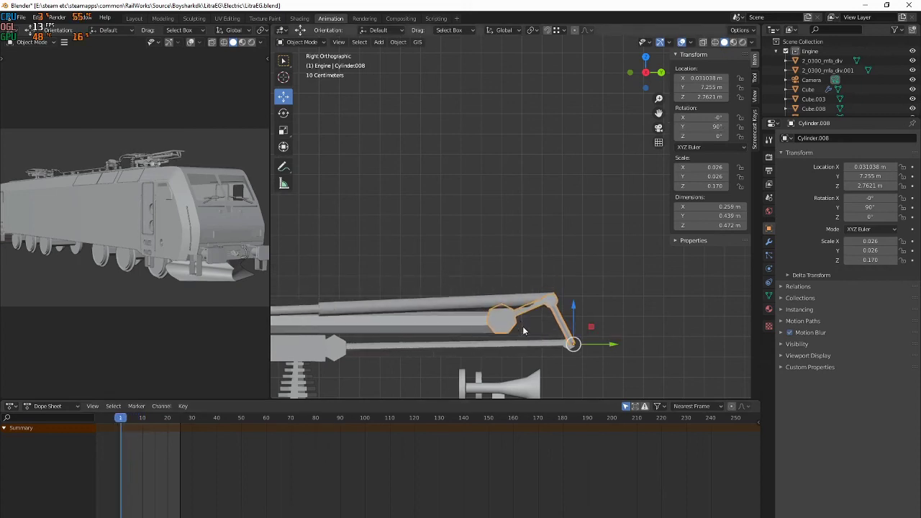
right_click(706, 118)
click(706, 118)
At frame 25, rotate the elbow link slightly to a Y rotation of about 85.1° and keyframe its rotation
drag(122, 417, 180, 417)
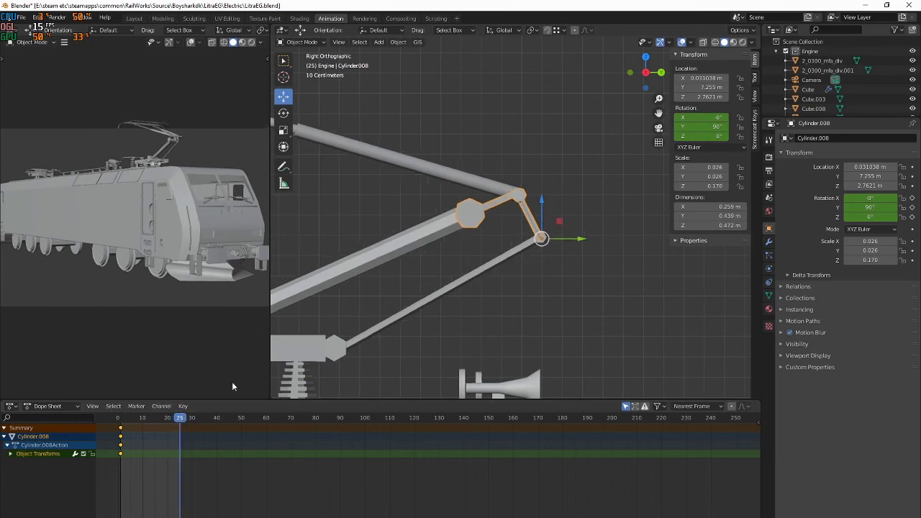
key(r)
click(574, 287)
right_click(701, 118)
click(701, 119)
Scrub between frames 2 and 25 to check the front pantograph's raising motion in both views
scroll(432, 302, down, 3)
scroll(183, 420, down, 1)
drag(184, 420, 145, 418)
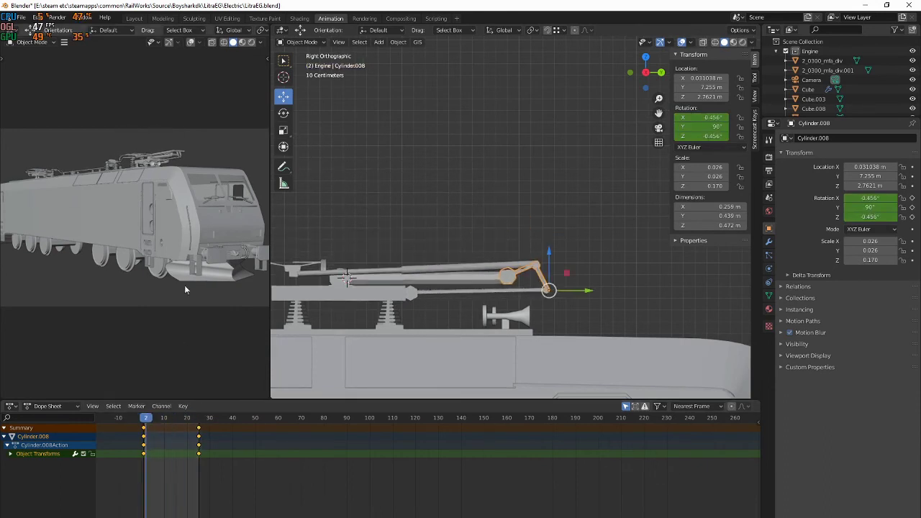
middle_drag(82, 193, 117, 199)
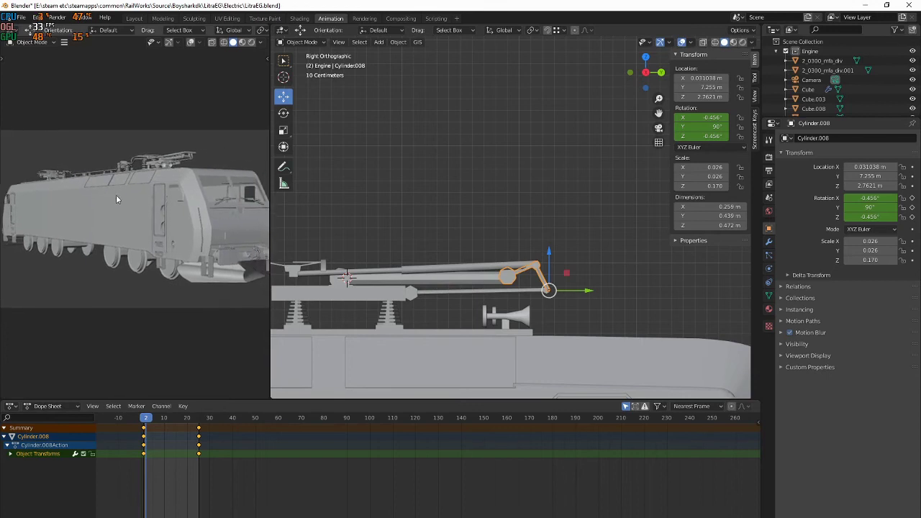
drag(154, 420, 198, 419)
scroll(391, 290, down, 4)
Select the rear pantograph's thin lower rod and examine its origin at the base joint
scroll(415, 208, up, 6)
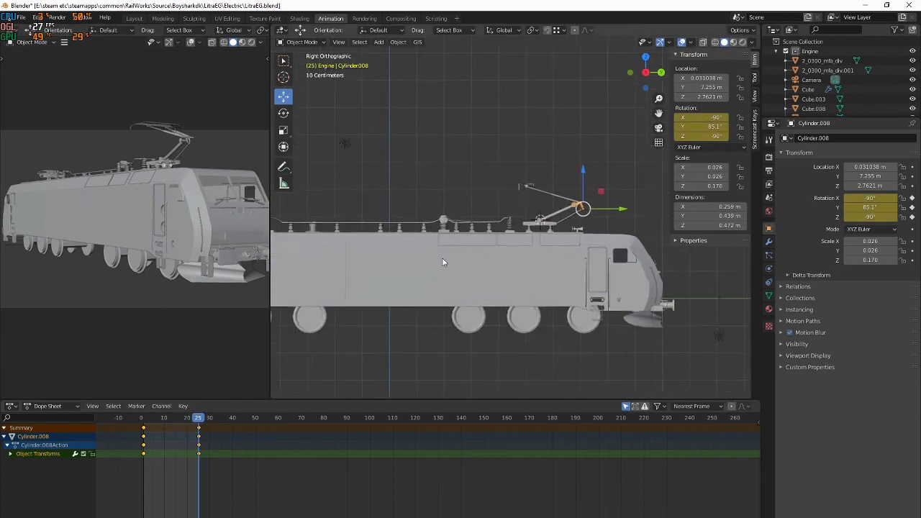
scroll(414, 208, up, 5)
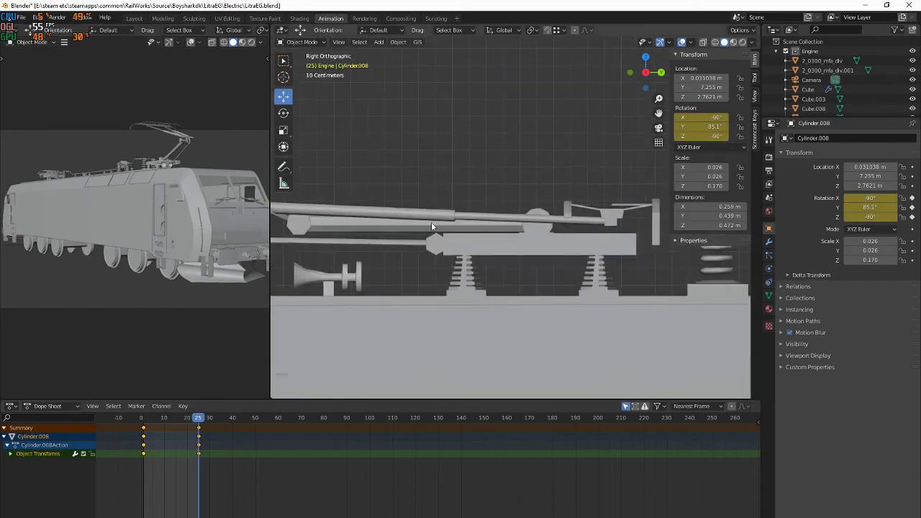
click(508, 241)
scroll(446, 252, up, 4)
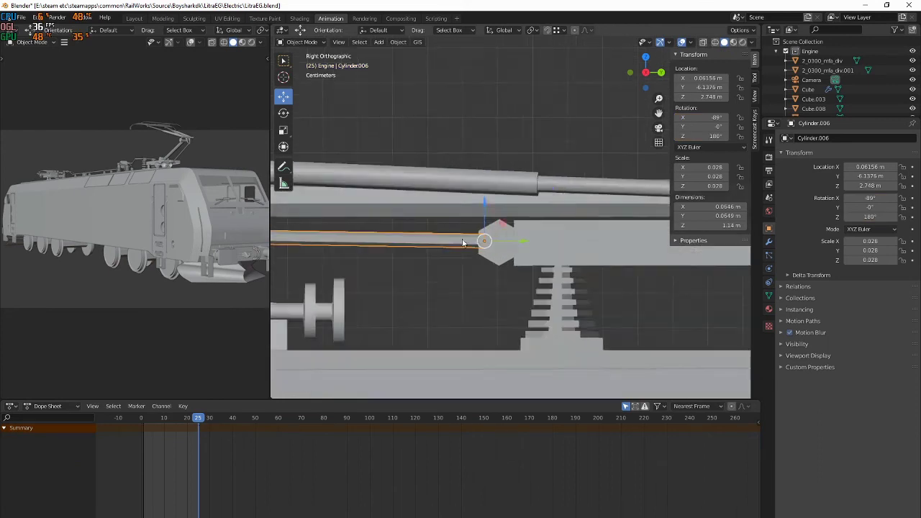
scroll(453, 247, down, 2)
shift+middle_drag(454, 248, 572, 251)
Move the rear pantograph's elbow link to line up with the upper arm and lower rod joints
click(408, 224)
shift+middle_drag(408, 224, 543, 177)
scroll(481, 219, up, 4)
scroll(441, 249, up, 4)
scroll(460, 223, down, 3)
shift+middle_drag(531, 103, 519, 153)
key(g)
right_click(530, 142)
drag(529, 120, 551, 127)
click(551, 127)
scroll(509, 184, up, 5)
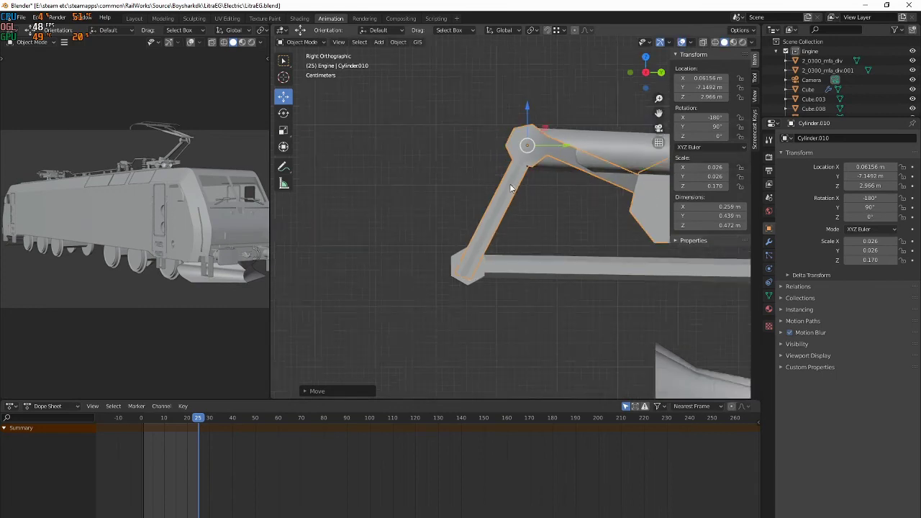
Place the 3D cursor at the rear lower rod's end joint and set the elbow link's origin to it
scroll(520, 253, down, 4)
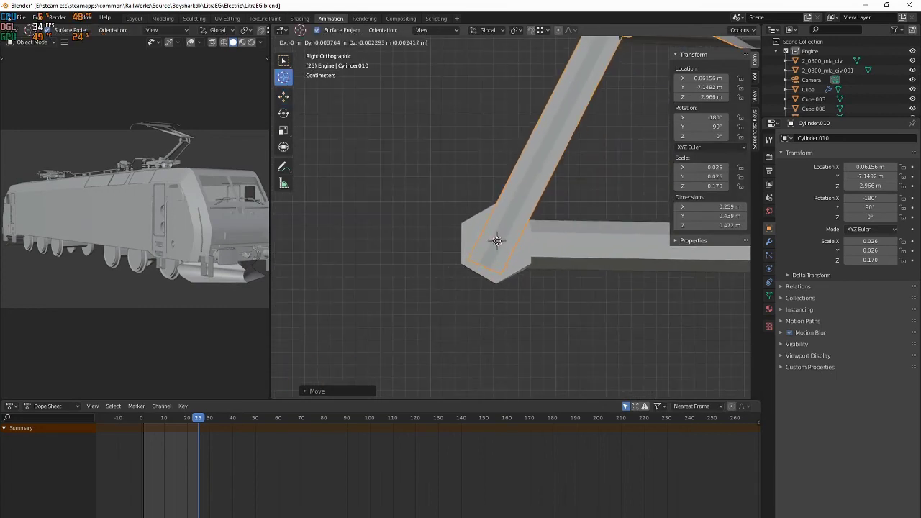
click(497, 241)
scroll(529, 210, down, 4)
scroll(543, 165, up, 1)
click(284, 96)
right_click(532, 165)
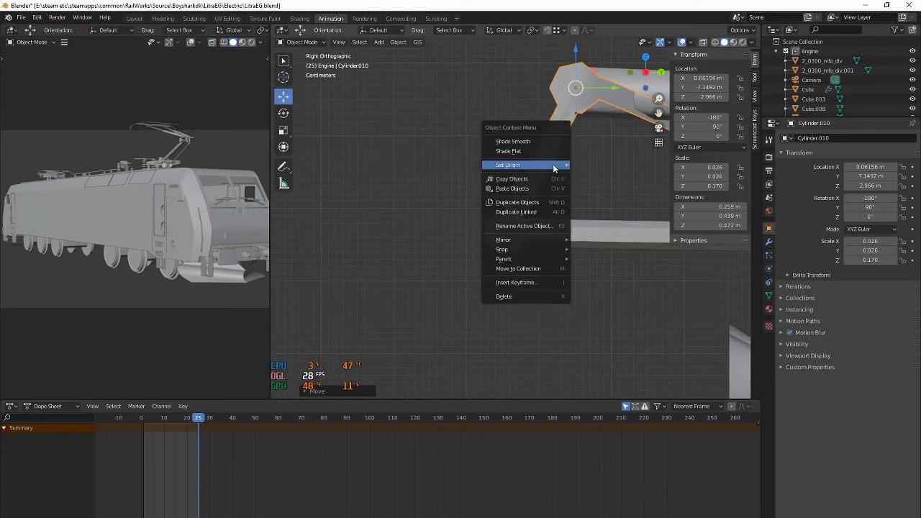
mouse_move(563, 165)
click(608, 186)
scroll(508, 179, up, 3)
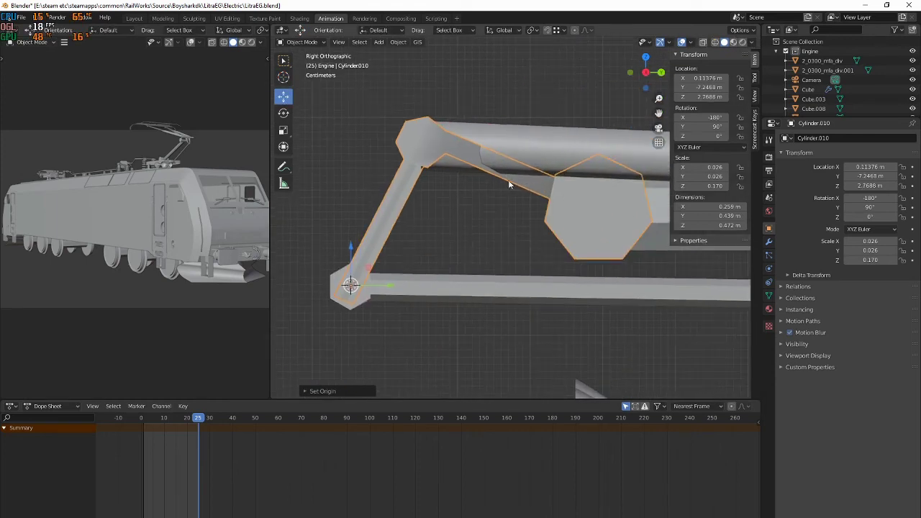
Place the 3D cursor at the rear upper arm's elbow joint and set the upper arm's origin to it
click(526, 143)
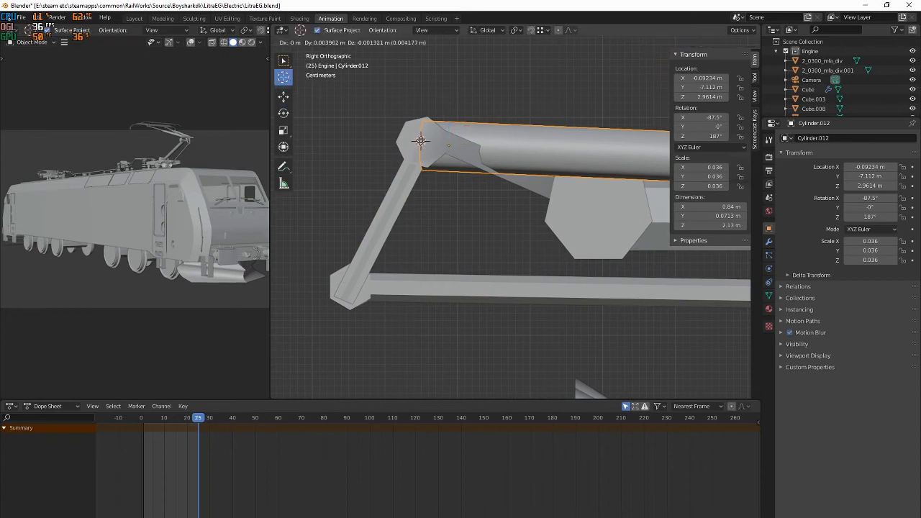
right_click(503, 148)
mouse_move(503, 146)
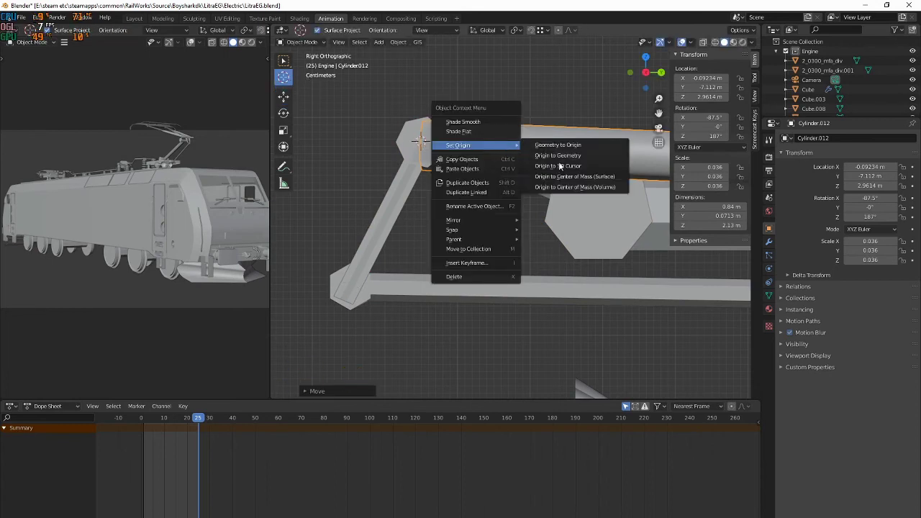
click(559, 166)
scroll(475, 194, down, 2)
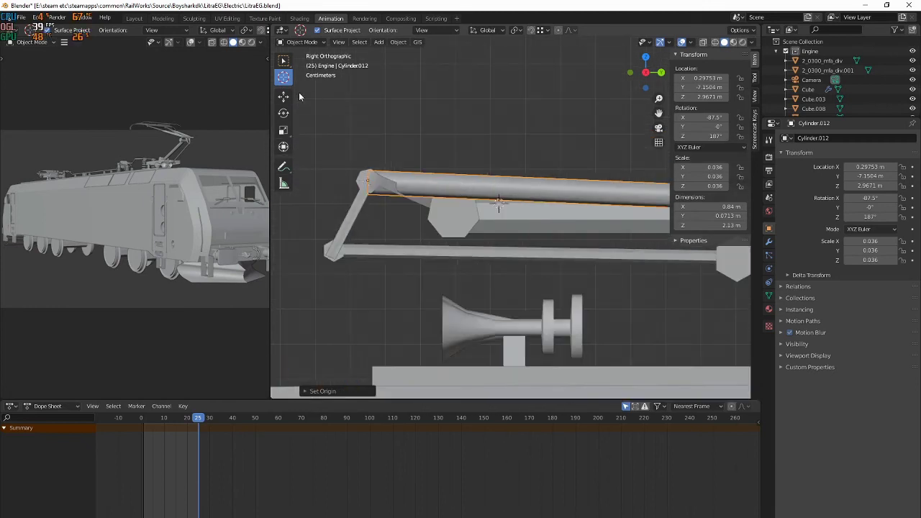
scroll(437, 147, up, 4)
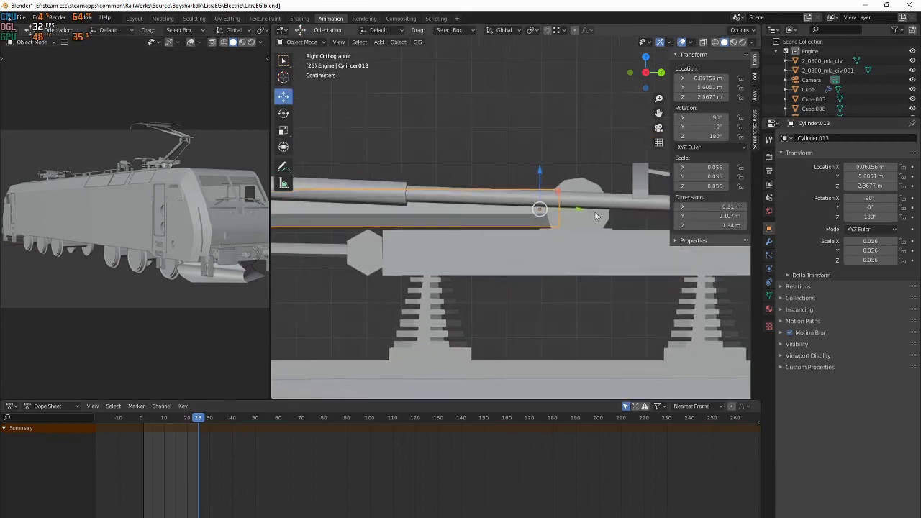
Place the 3D cursor at the rear lower arm's base pivot and set the arm's origin to it
click(284, 76)
drag(477, 208, 502, 205)
right_click(453, 206)
mouse_move(456, 206)
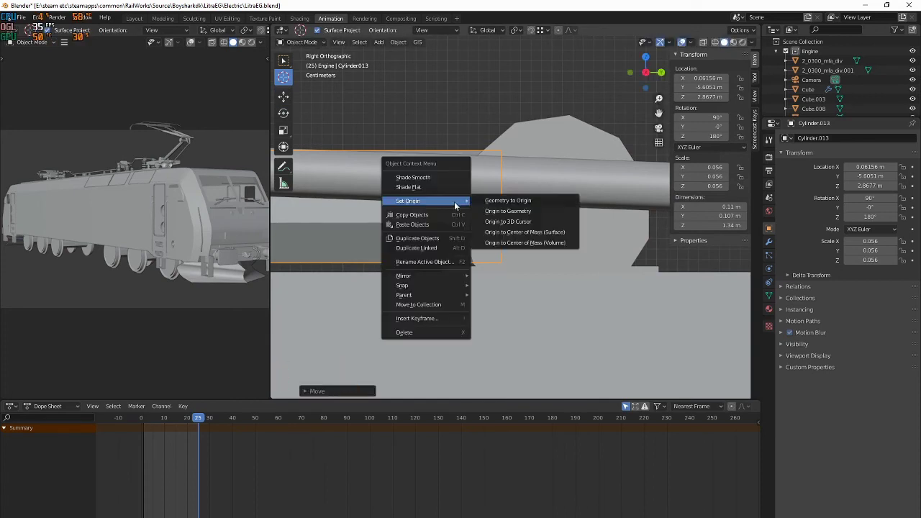
click(518, 223)
scroll(553, 186, down, 3)
shift+middle_drag(553, 185, 455, 204)
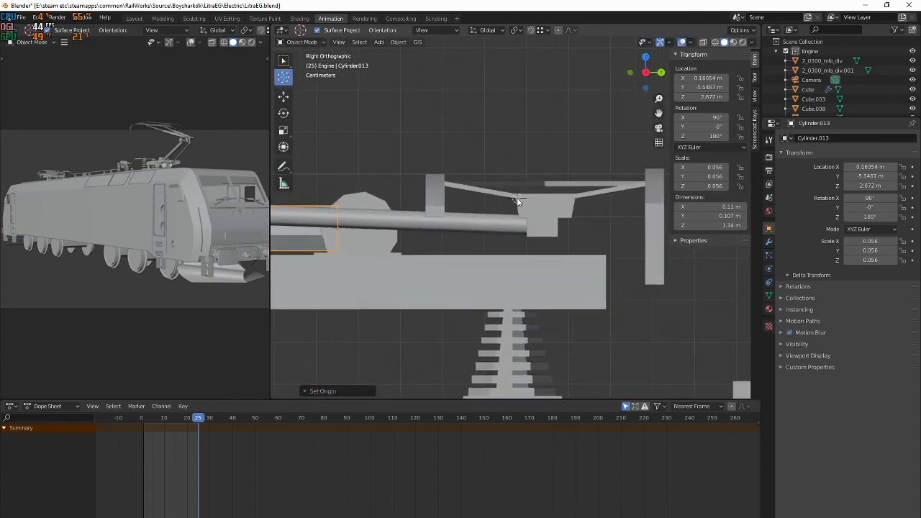
click(284, 96)
click(540, 231)
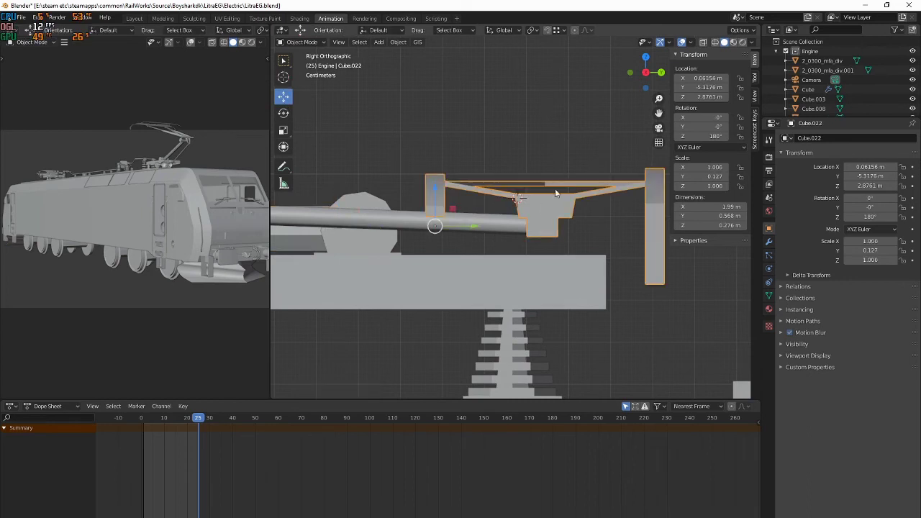
scroll(514, 222, up, 1)
scroll(524, 222, down, 3)
scroll(513, 183, down, 2)
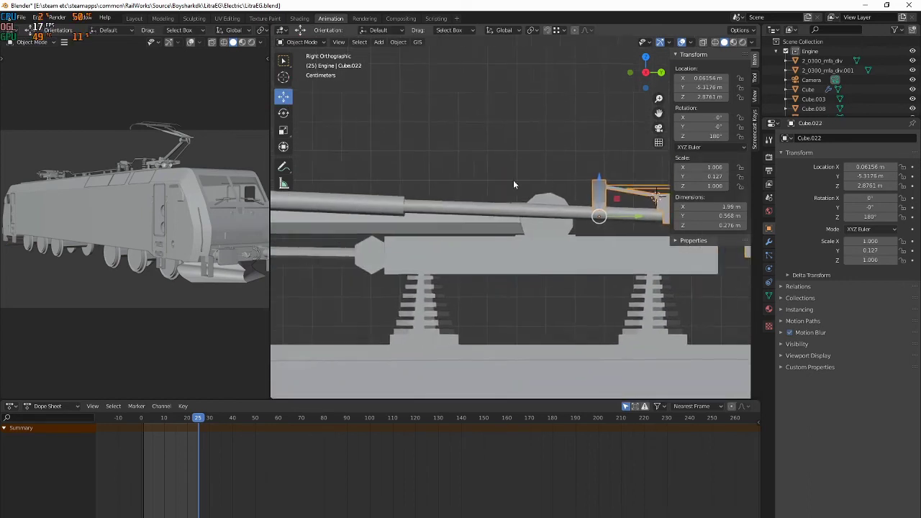
scroll(620, 211, up, 3)
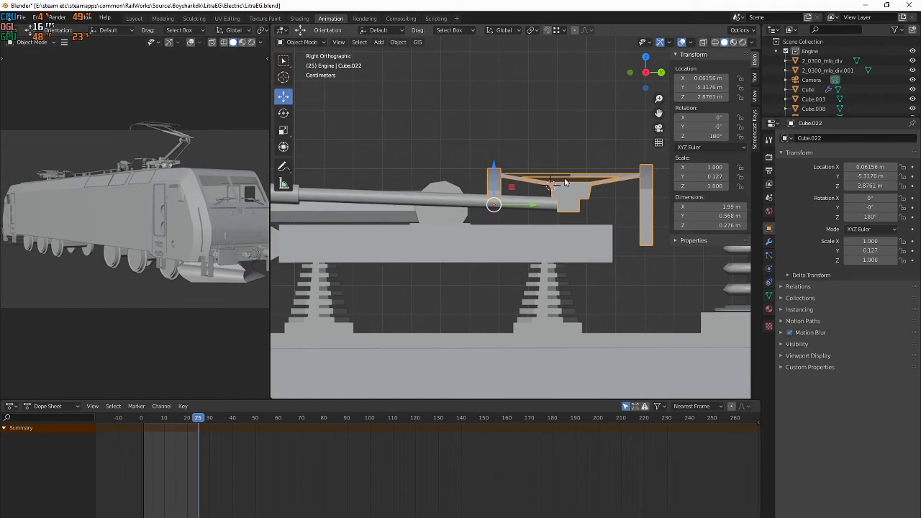
shift+click(417, 196)
shift+middle_drag(418, 194, 655, 184)
click(396, 229)
shift+middle_drag(432, 231, 630, 250)
shift+click(395, 219)
shift+click(438, 240)
Parent the rear pantograph's elbow link to its thin lower rod
click(393, 202)
shift+click(445, 243)
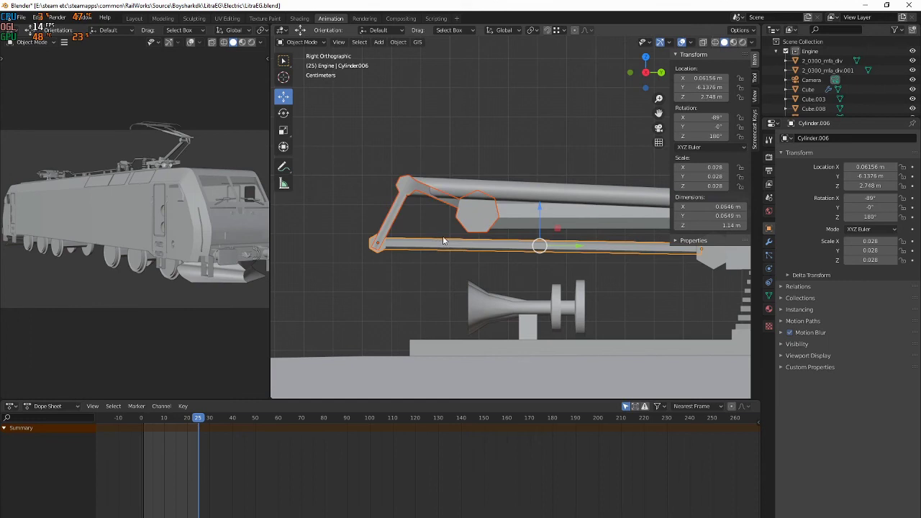
key(ctrl+p)
click(444, 239)
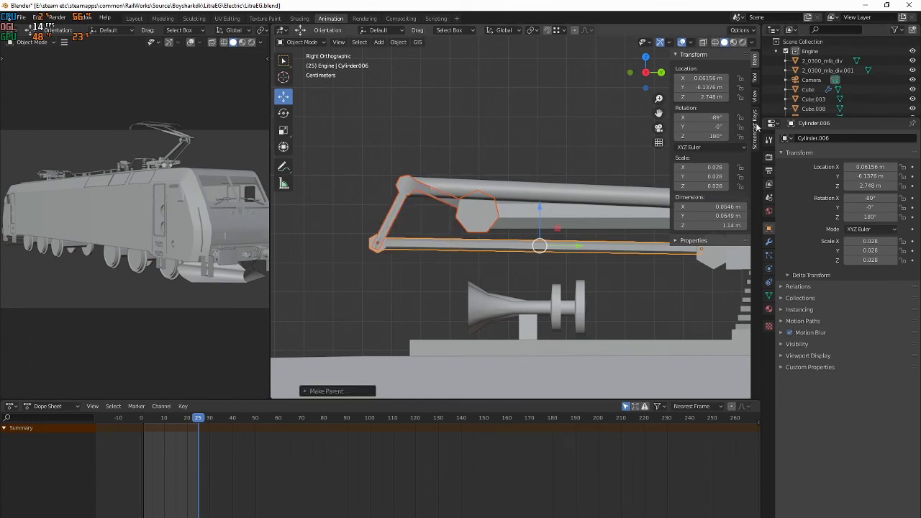
click(754, 128)
click(754, 59)
Parent the rear pantograph's upper arm to the elbow link
scroll(543, 152, down, 3)
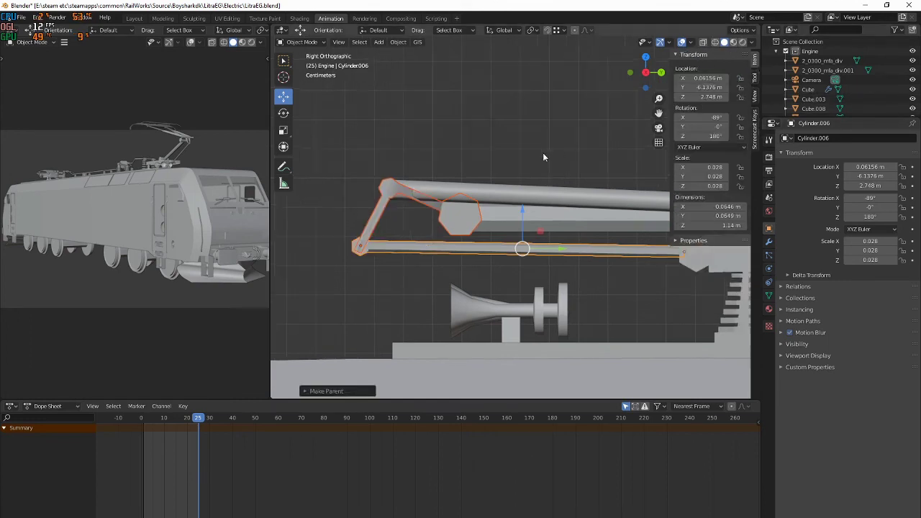
scroll(444, 216, up, 2)
click(444, 210)
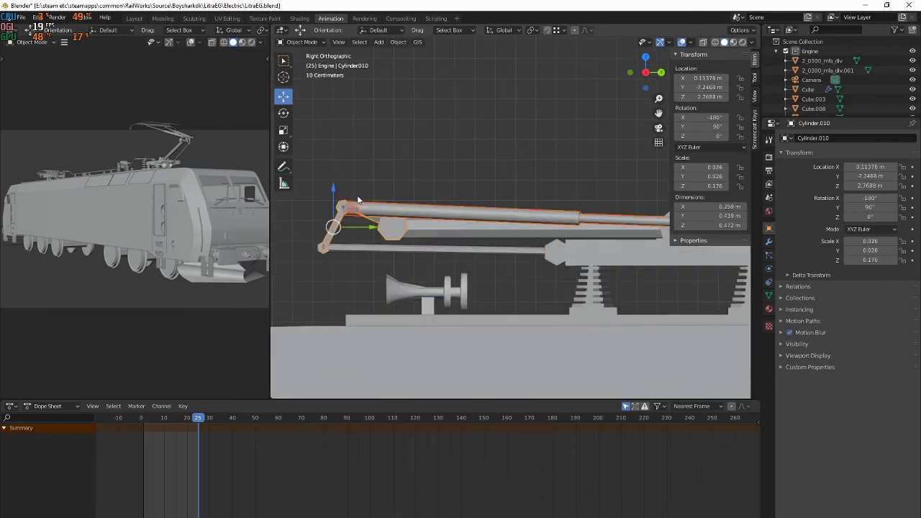
key(ctrl+p)
click(361, 198)
Parent the rear pantograph's contact head to the upper arm with the Vertex option
shift+middle_drag(546, 215, 332, 217)
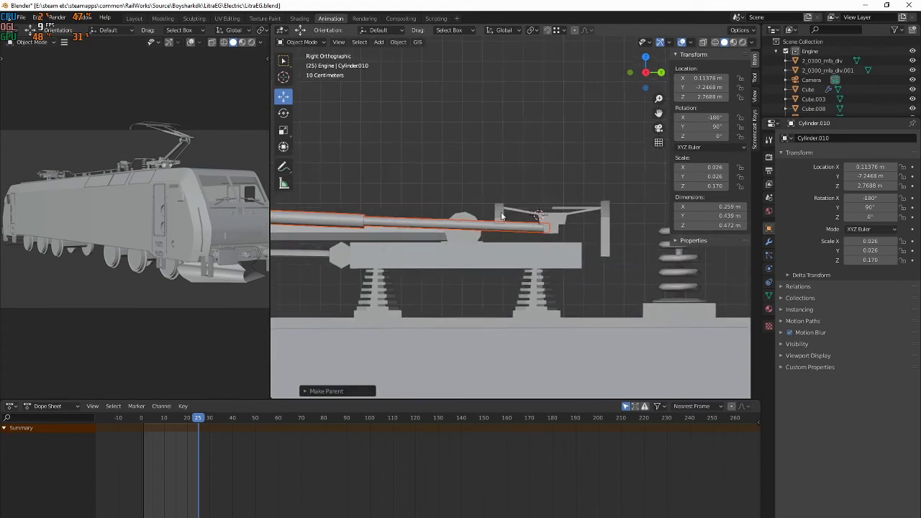
click(544, 210)
shift+click(537, 228)
key(ctrl+p)
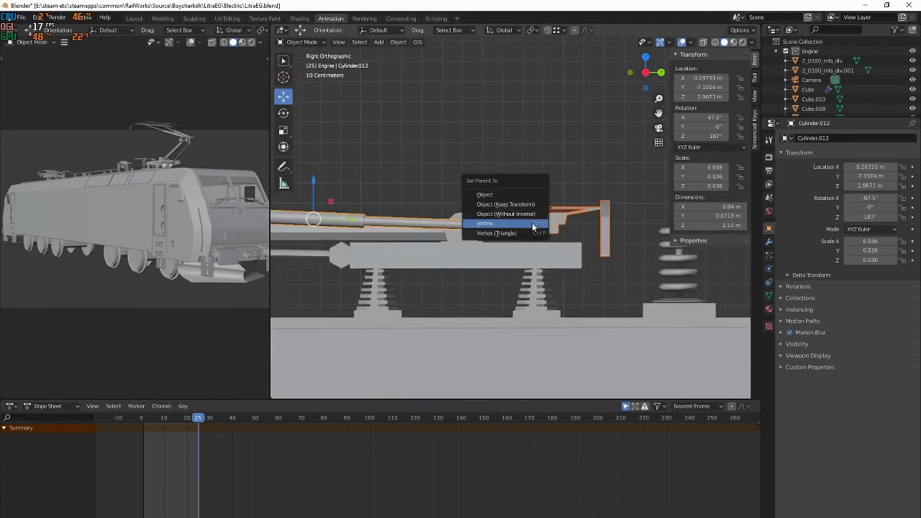
click(533, 227)
Try rotating the rear lower rod to test how the parented linkage follows
scroll(388, 260, down, 2)
shift+middle_drag(388, 261, 583, 268)
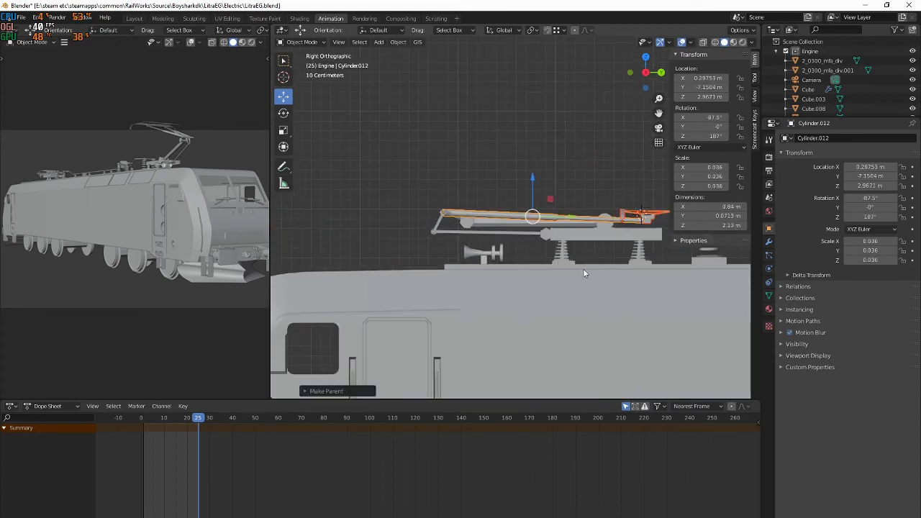
click(543, 240)
key(r)
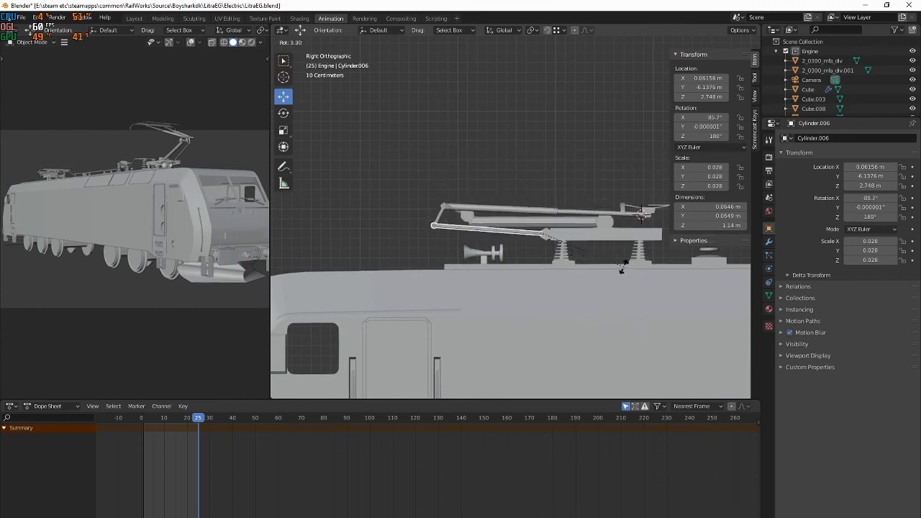
click(515, 231)
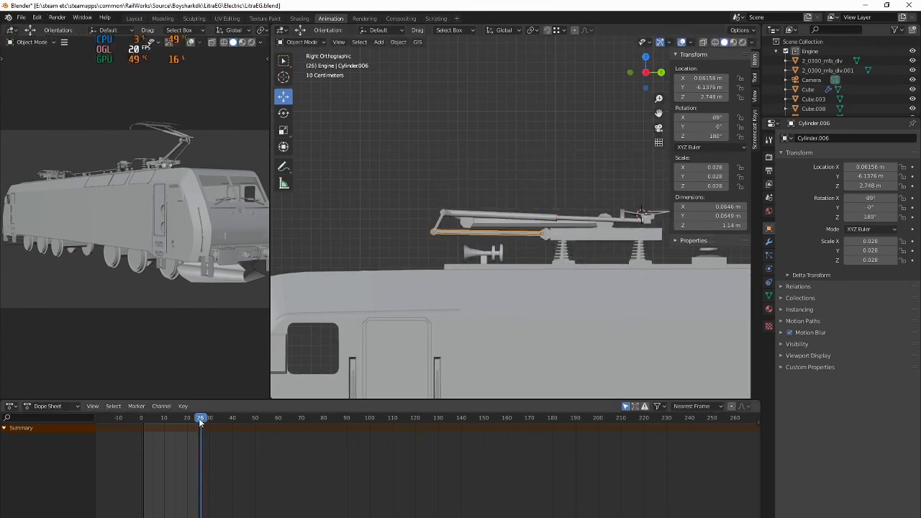
Go to frame 1 and insert rotation keyframes on the rear pantograph's thin lower rod
click(141, 420)
drag(146, 422, 143, 423)
scroll(576, 213, down, 6)
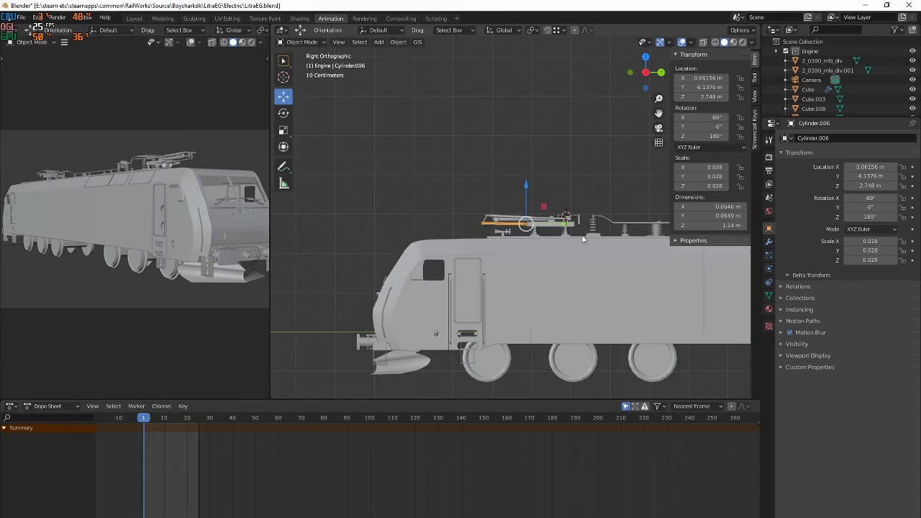
scroll(575, 214, up, 7)
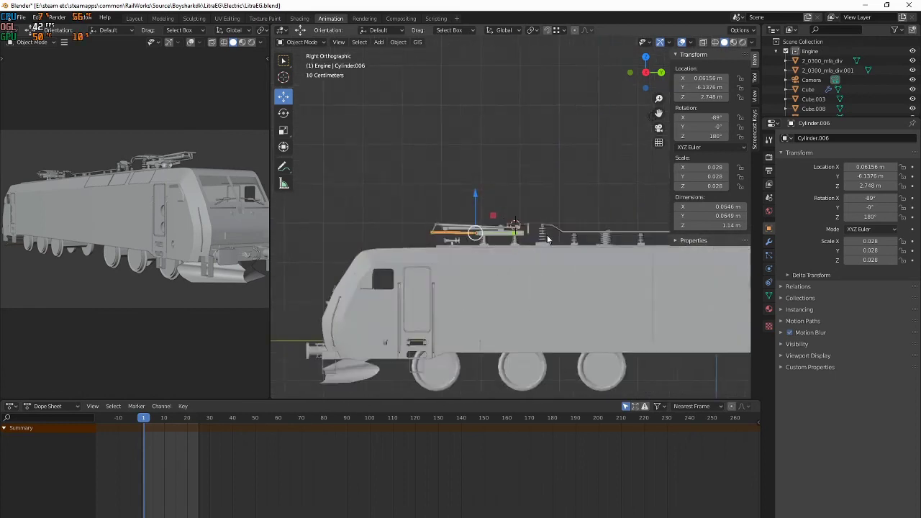
scroll(692, 121, up, 3)
right_click(694, 126)
click(691, 125)
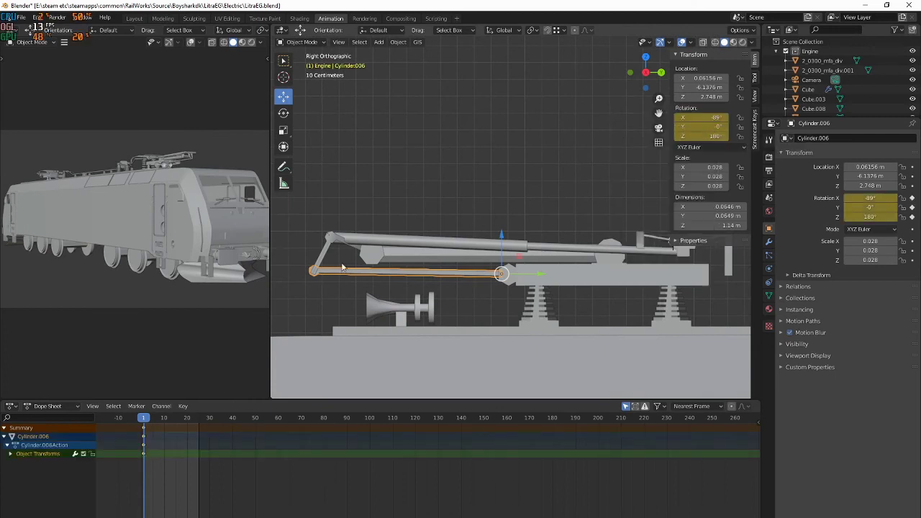
Insert rotation keyframes at frame 1 on the rear elbow link and the rear upper arm
click(320, 256)
right_click(691, 119)
click(676, 123)
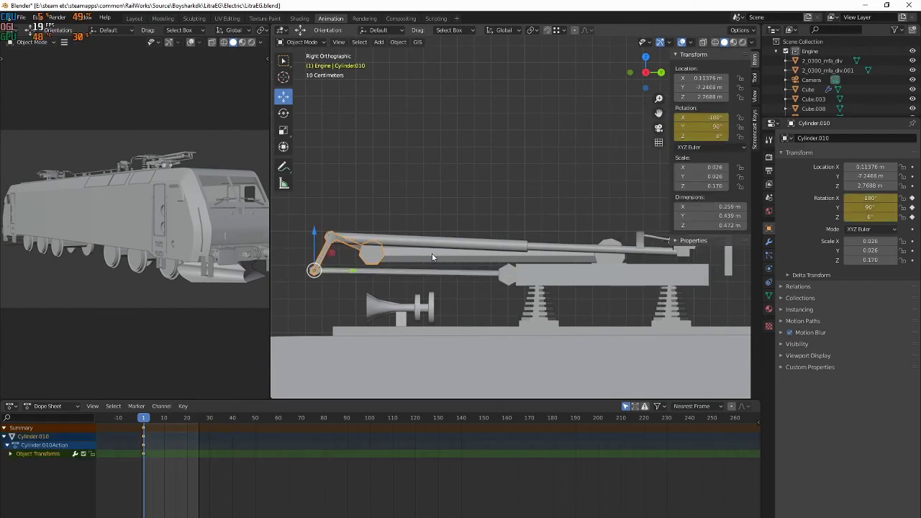
click(382, 240)
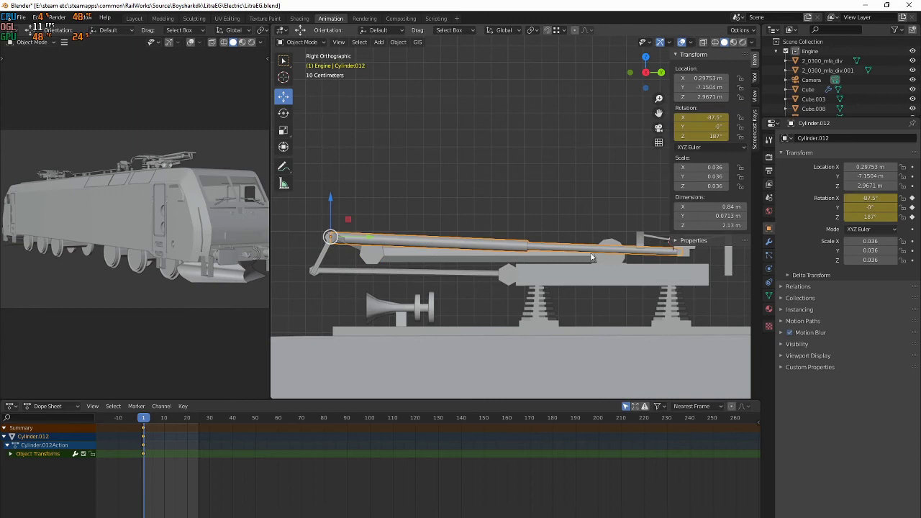
Insert rotation keyframes at frame 1 on the rear contact head and the thick lower arm
click(650, 239)
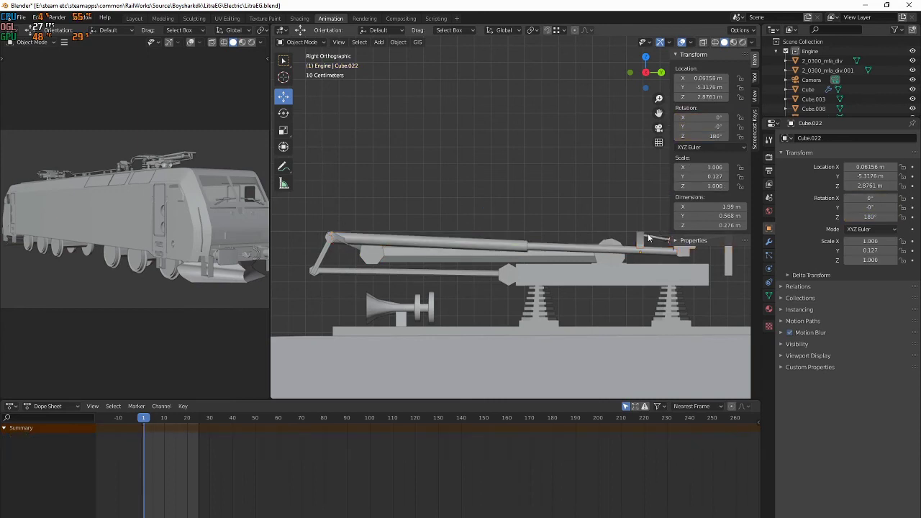
right_click(690, 134)
click(689, 133)
click(487, 260)
right_click(695, 130)
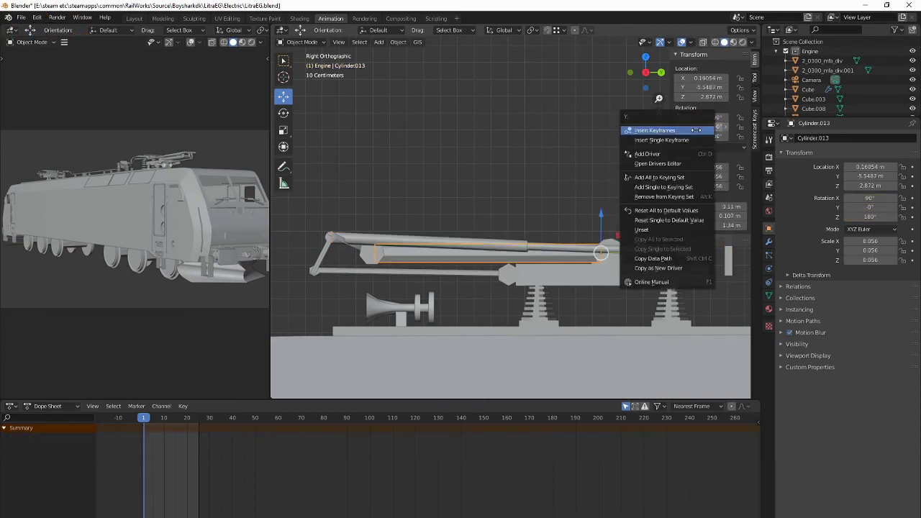
click(695, 129)
Go to frame 25 and copy the X rotation of the front pantograph's thin lower rod
shift+middle_drag(399, 359, 201, 356)
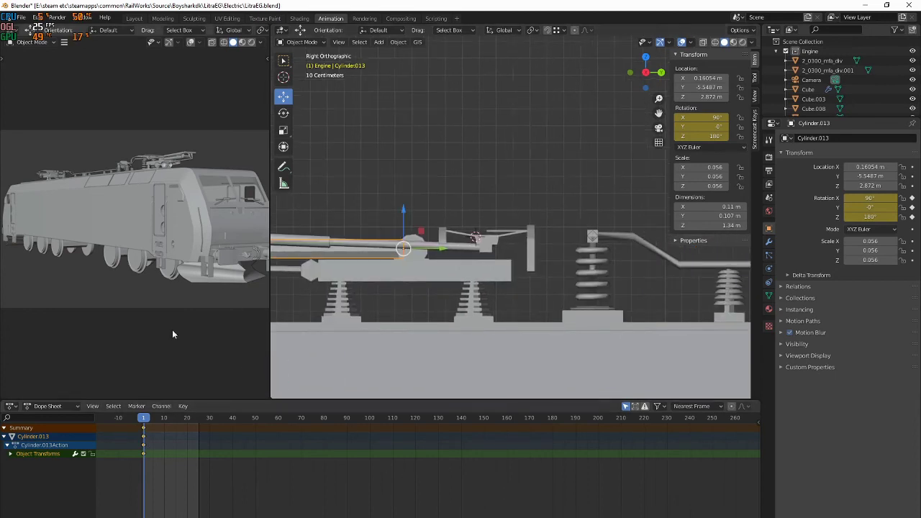
scroll(494, 229, down, 4)
shift+middle_drag(513, 223, 618, 209)
scroll(597, 230, up, 2)
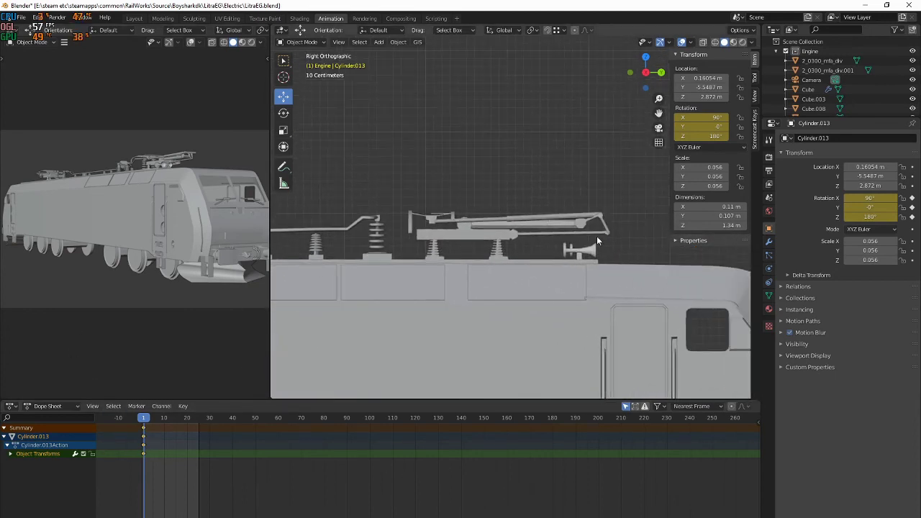
scroll(69, 217, down, 3)
scroll(69, 217, up, 3)
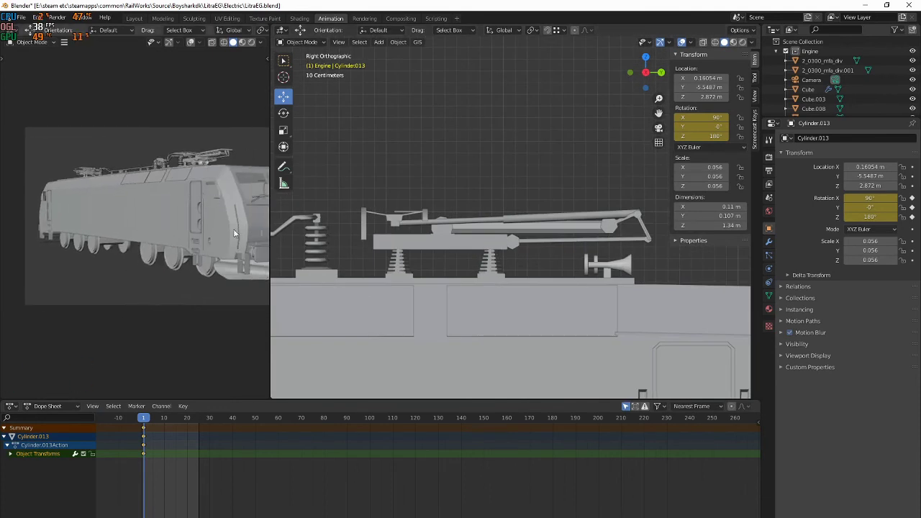
drag(144, 418, 199, 418)
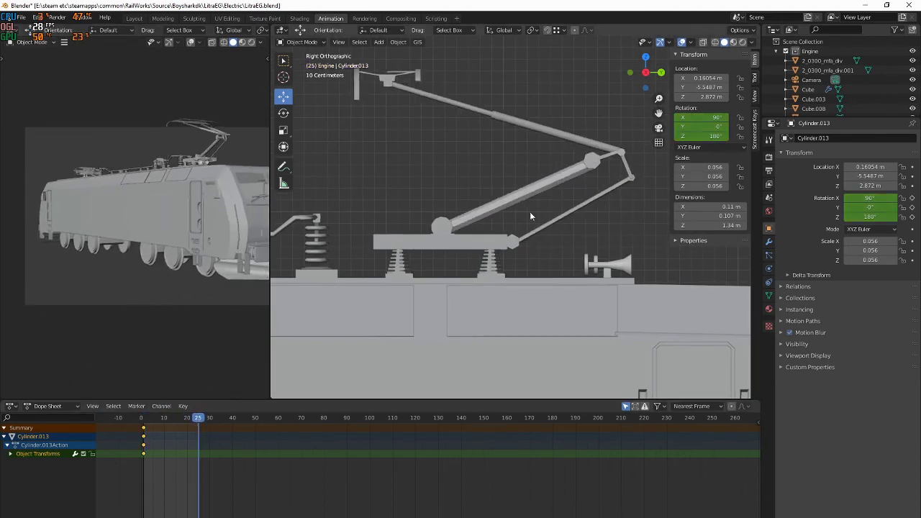
click(551, 226)
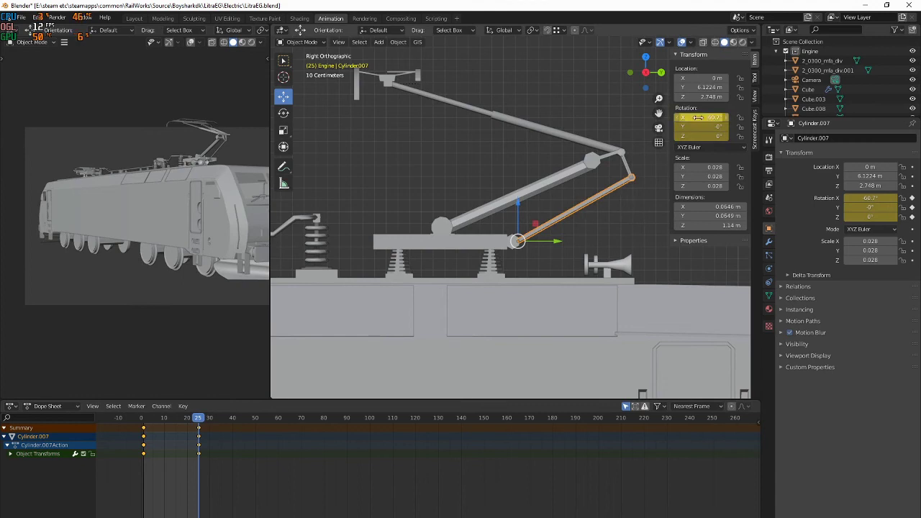
key(Escape)
Set the rear lower rod's X rotation to -60.7° and insert rotation keyframes at frame 25
shift+middle_drag(452, 205, 348, 209)
click(364, 245)
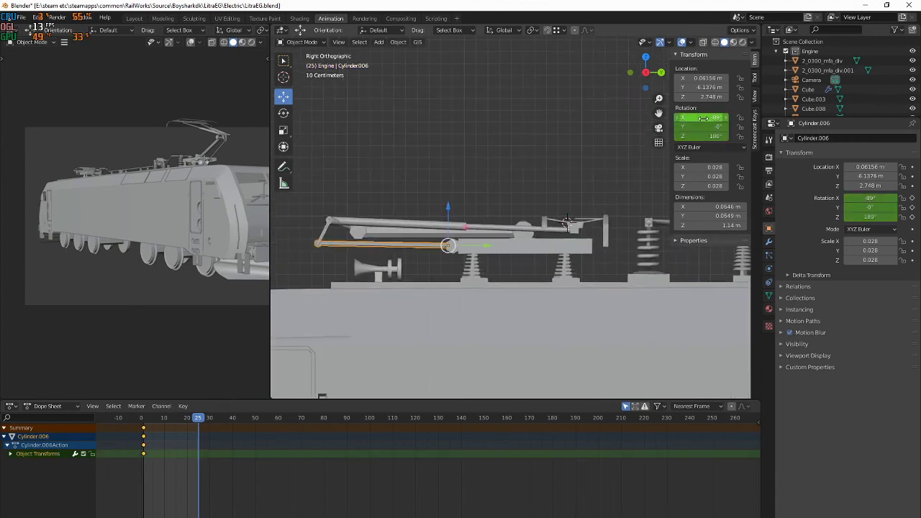
key(Return)
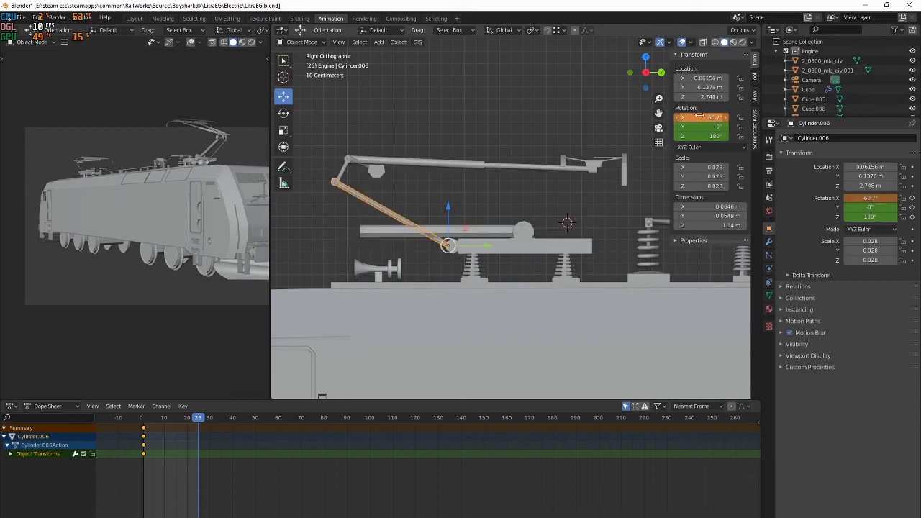
right_click(703, 127)
click(703, 125)
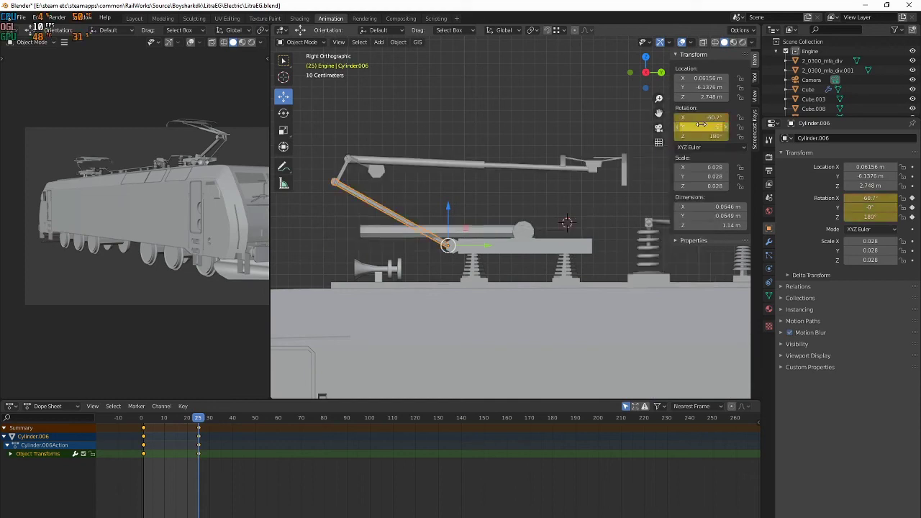
Check the front elbow link's rotation and try setting the rear elbow link's X rotation to -90°
scroll(541, 149, down, 5)
shift+middle_drag(555, 173, 283, 188)
scroll(484, 182, up, 3)
click(469, 195)
key(Escape)
shift+middle_drag(486, 147, 338, 159)
click(438, 196)
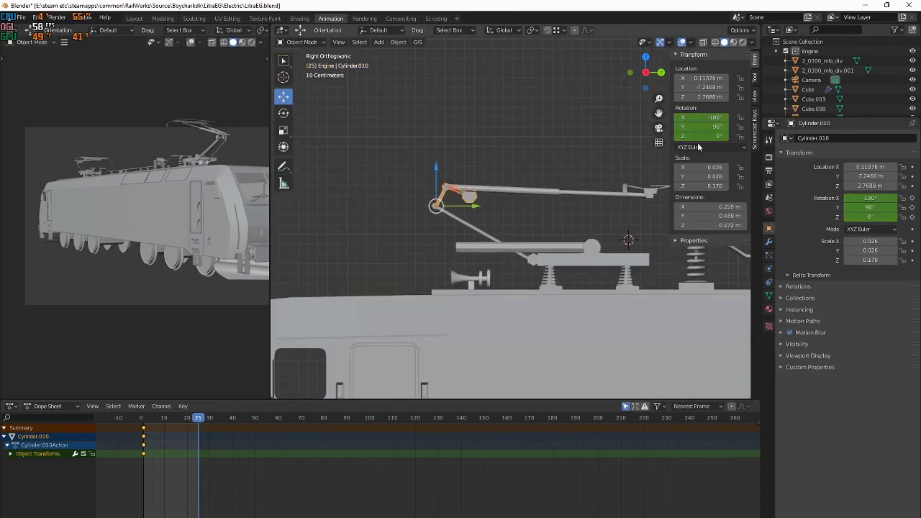
click(715, 117)
text(-90)
key(Return)
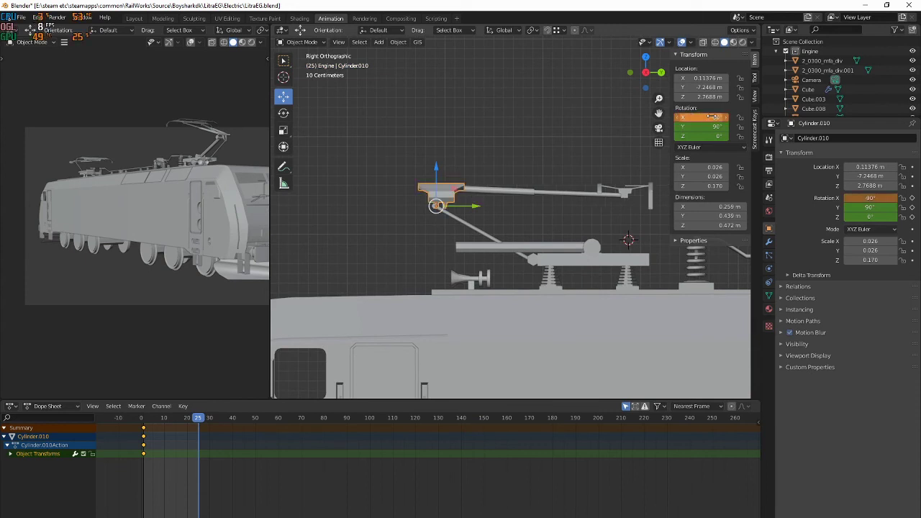
Select the front pantograph's elbow link and copy its Y rotation
ctrl+scroll(629, 139, right, 8)
click(469, 225)
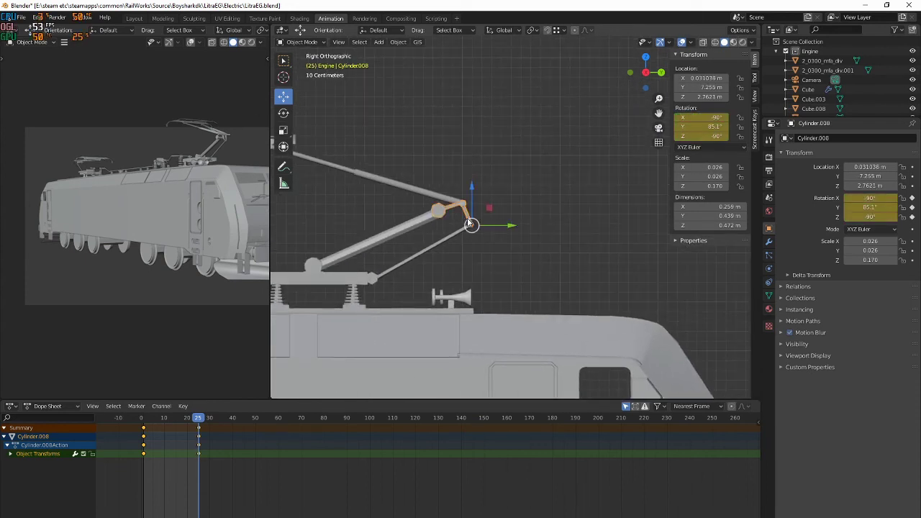
click(714, 126)
key(Escape)
Try applying the copied rotation value to the rear elbow link and undo the attempts
shift+middle_drag(474, 155, 564, 216)
ctrl+scroll(563, 253, right, 10)
click(409, 156)
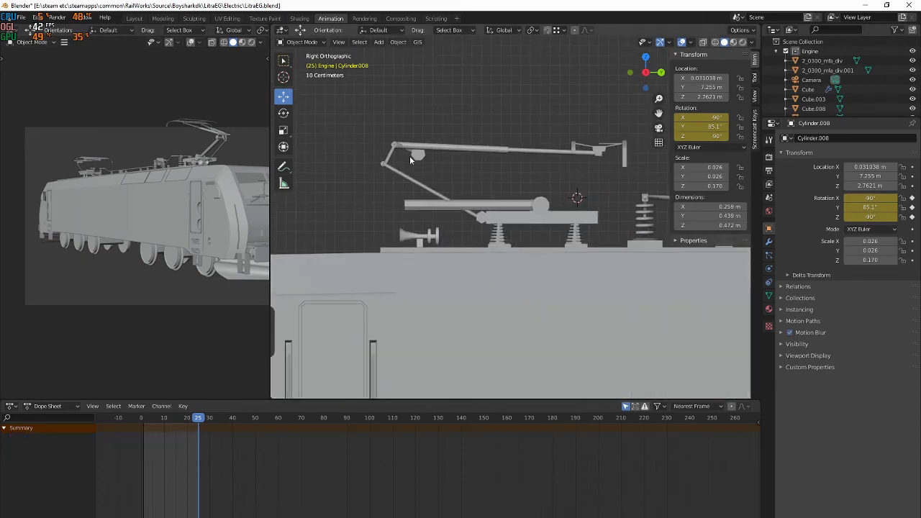
key(Return)
shift+middle_drag(444, 137, 505, 174)
key(ctrl+z)
key(Return)
key(ctrl+z)
key(ctrl+v)
key(ctrl+z)
Copy the front elbow link's 85.1003° Y rotation, try it on the rear elbow link's rotation axes, and undo each attempt
mouse_move(619, 186)
shift+middle_down()
mouse_move(706, 169)
mouse_move(619, 179)
shift+middle_up()
ctrl+scroll(526, 186, left, 2)
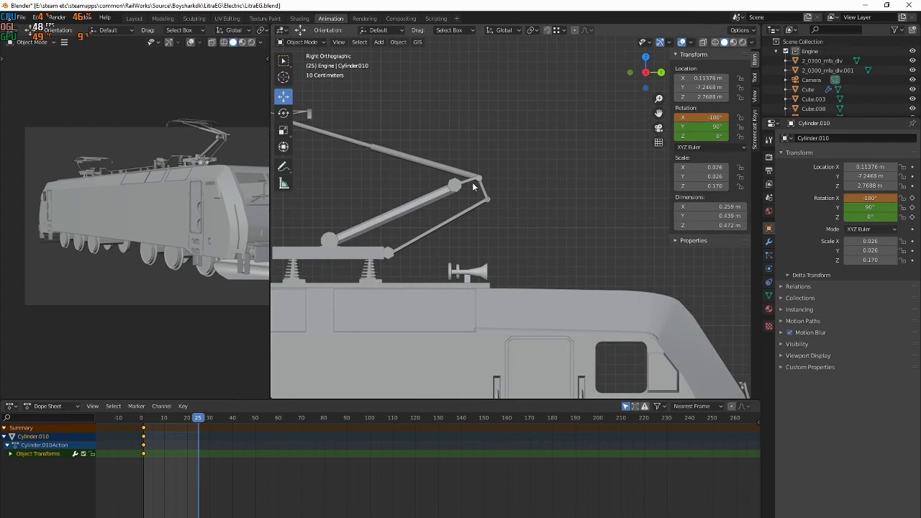
click(474, 185)
click(436, 181)
click(450, 181)
mouse_move(448, 179)
shift+middle_down()
mouse_move(600, 170)
mouse_move(450, 179)
shift+middle_up()
click(541, 193)
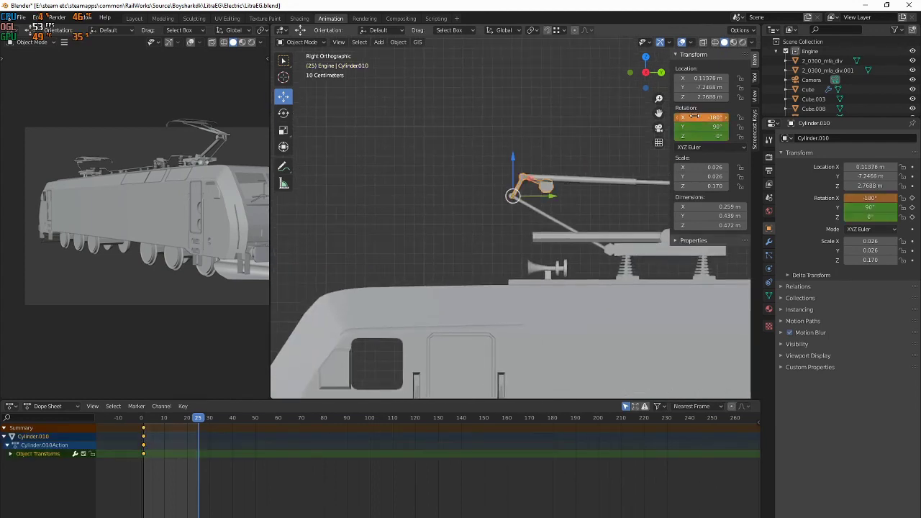
key(Return)
key(ctrl+z)
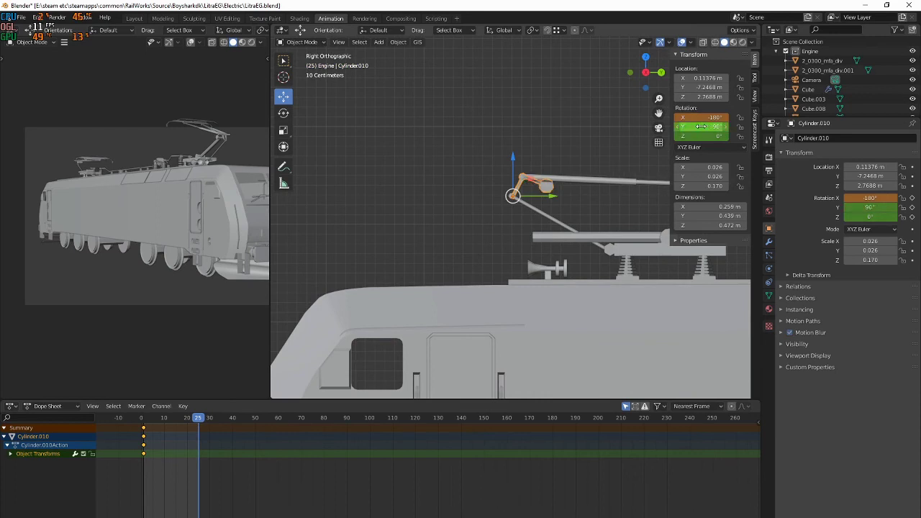
text(85.1003d)
key(Return)
key(ctrl+z)
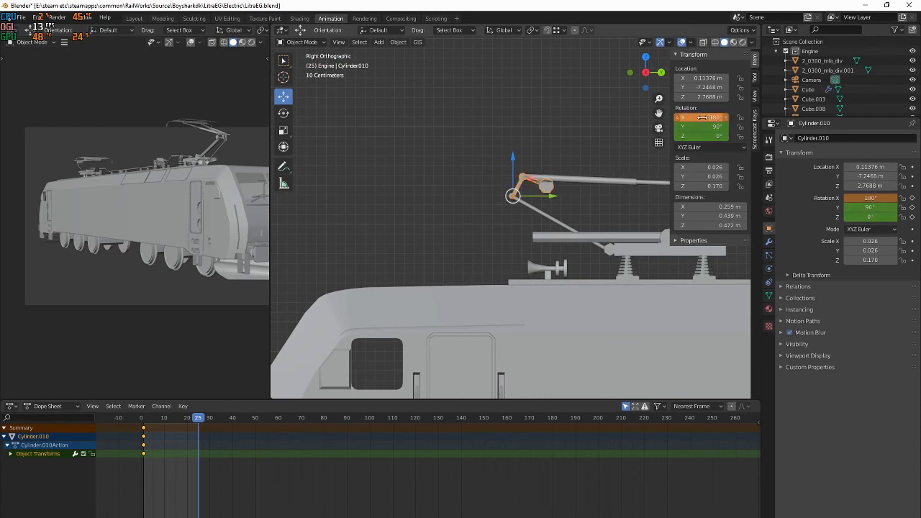
text(85.1003d)
key(Return)
key(ctrl+z)
Shift the rear elbow link slightly onto the lower rod's end and rotate it in side view to a Y rotation of about 85.1°
scroll(590, 178, up, 6)
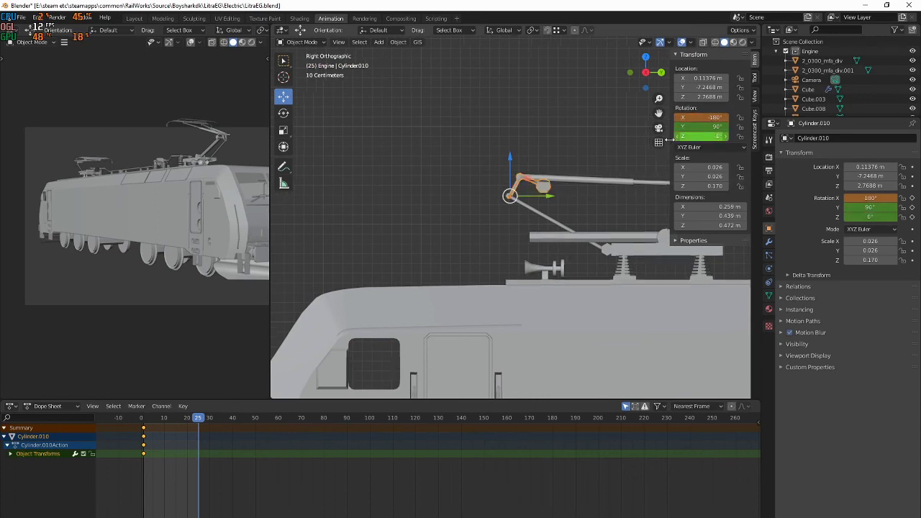
scroll(590, 175, down, 4)
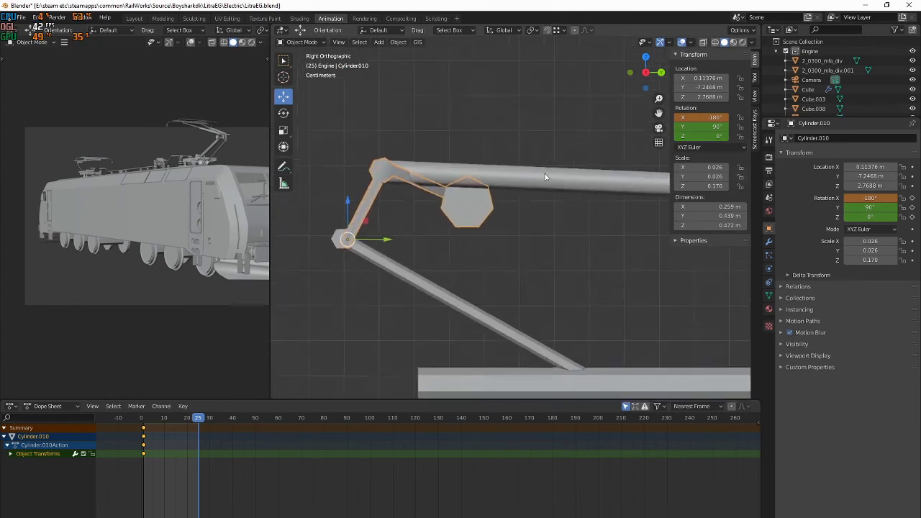
drag(455, 262, 457, 261)
key(r)
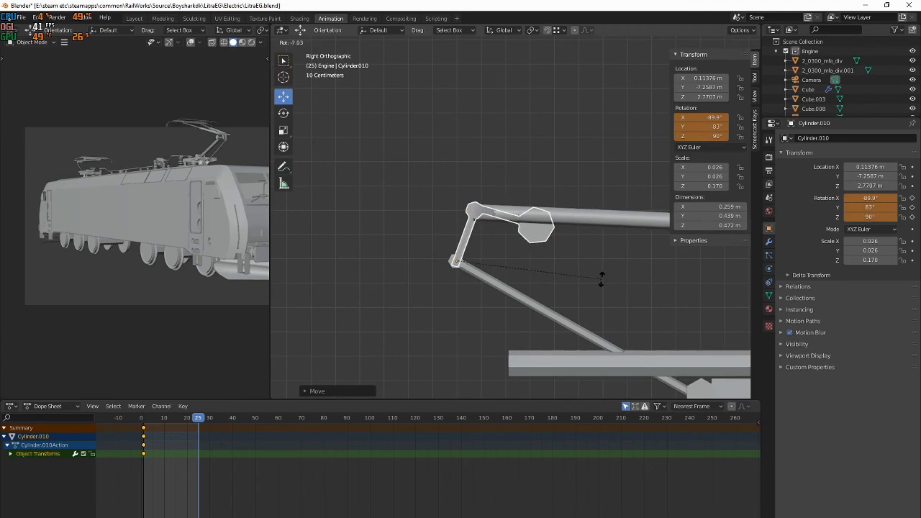
click(597, 261)
middle_drag(597, 261, 583, 307)
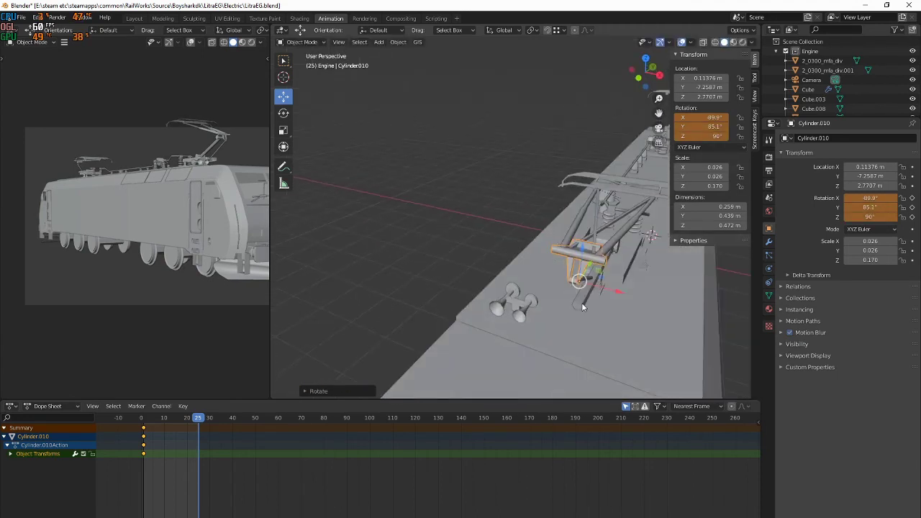
key(KP_3)
scroll(594, 259, up, 4)
Rotate the rear elbow link freehand in side view and insert rotation keyframes for it at frame 25
key(r)
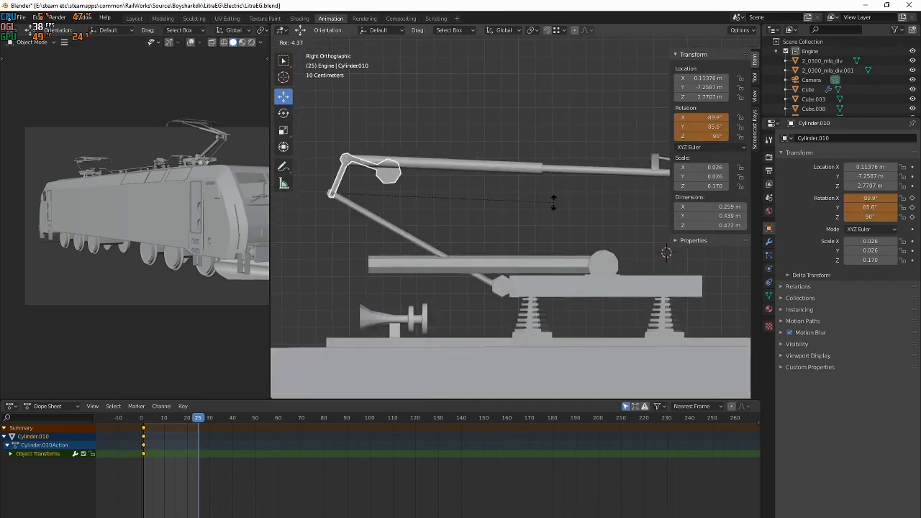
key(Escape)
right_click(707, 117)
click(707, 115)
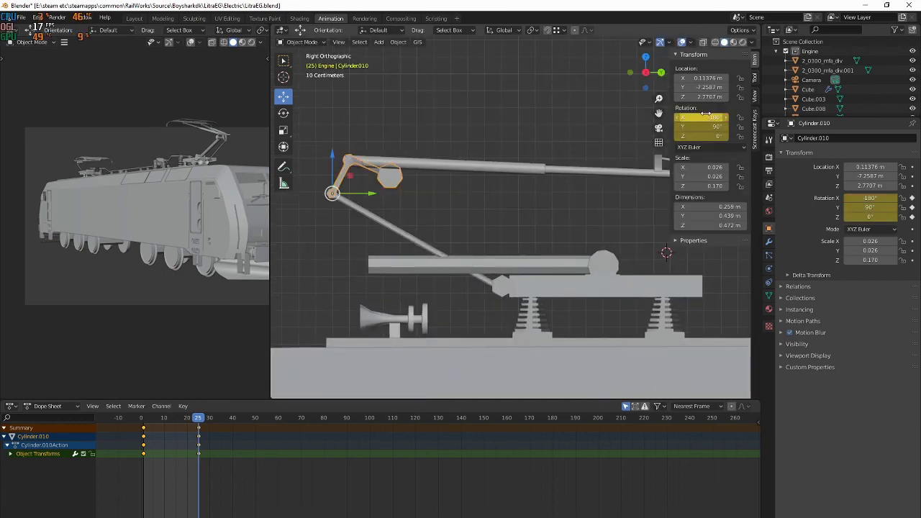
key(r)
click(550, 176)
right_click(708, 117)
click(707, 116)
shift+middle_drag(389, 175, 411, 268)
click(428, 259)
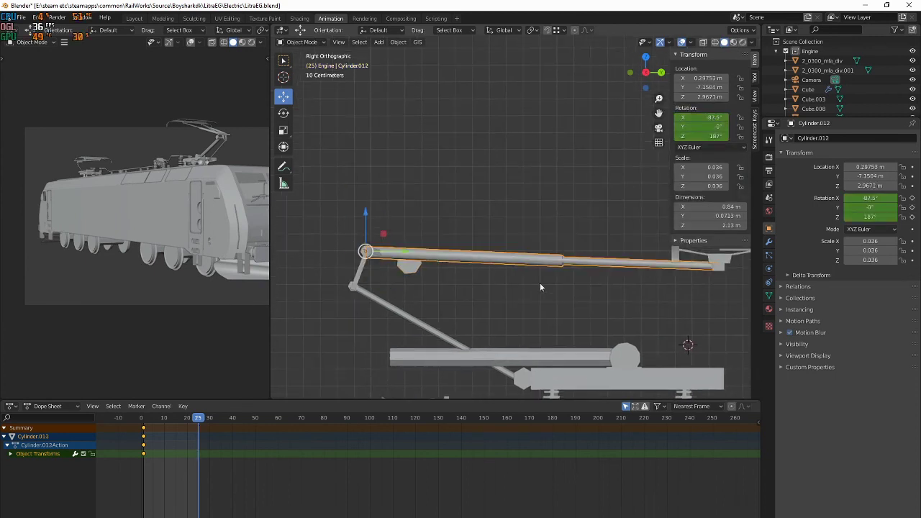
shift+middle_drag(674, 310, 595, 316)
scroll(596, 313, down, 2)
key(r)
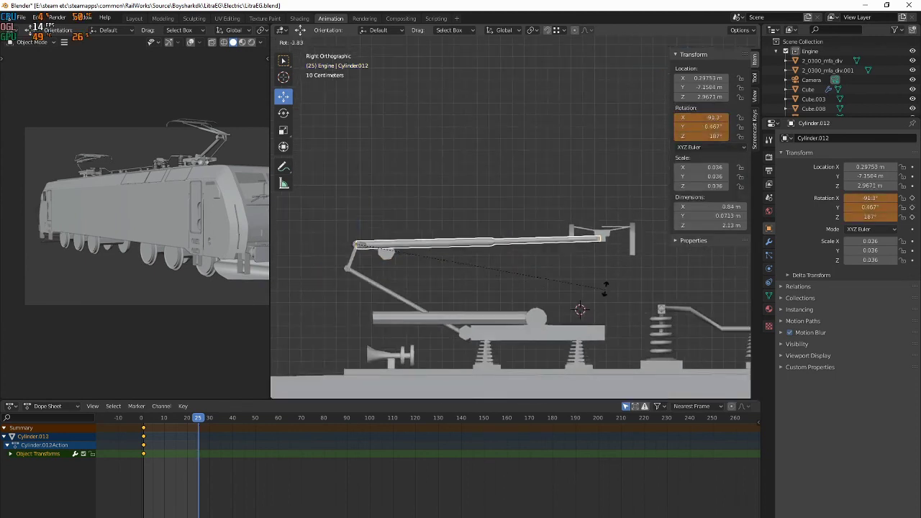
right_click(556, 234)
Copy the front upper arm's X rotation and set the rear upper arm's X rotation to -106°
mouse_move(555, 233)
shift+middle_down()
mouse_move(662, 244)
mouse_move(546, 241)
shift+middle_up()
click(357, 209)
click(375, 202)
click(513, 151)
shift+middle_drag(540, 166, 347, 174)
click(350, 271)
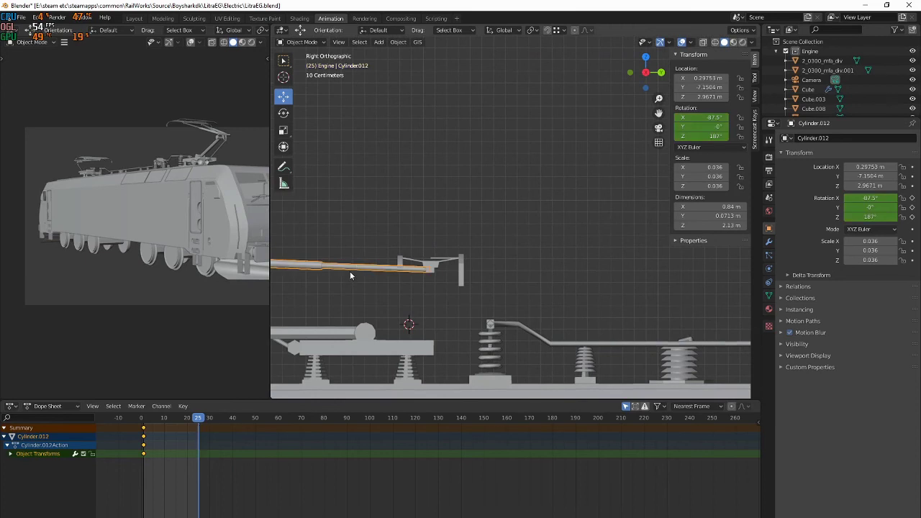
click(369, 254)
click(355, 265)
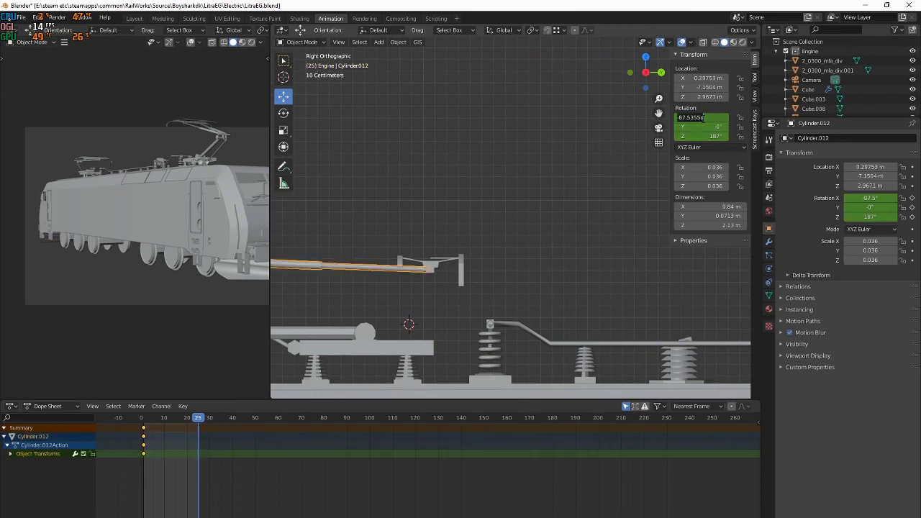
drag(702, 119, 691, 119)
Copy the front upper arm's Y rotation and set the rear upper arm's Y rotation to 2.25°
shift+middle_drag(602, 94, 489, 105)
shift+middle_drag(543, 115, 476, 220)
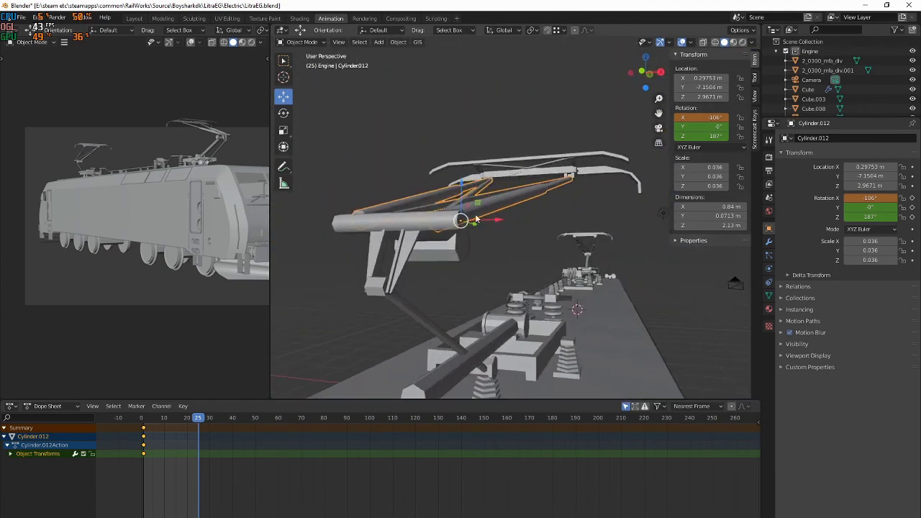
click(592, 244)
click(701, 126)
key(ctrl+c)
click(536, 200)
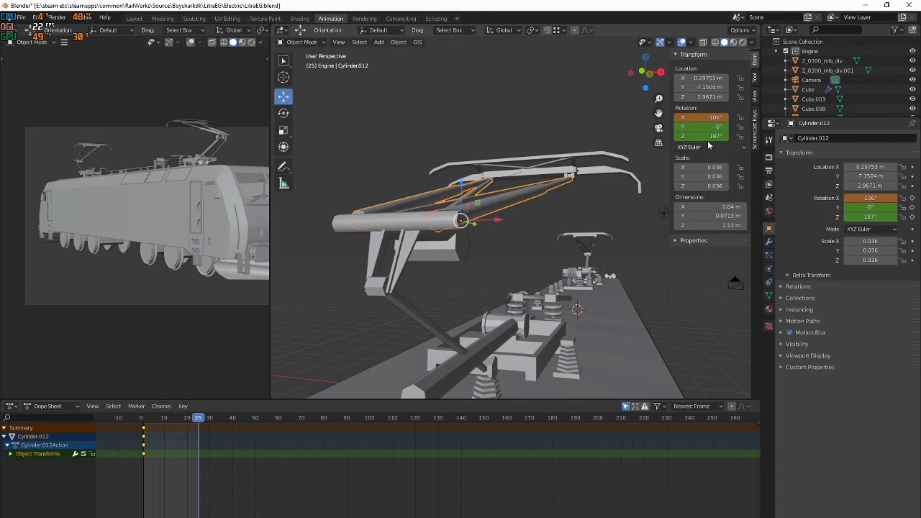
key(ctrl+v)
key(Return)
Try applying the front upper arm's 6.63° Z rotation to the rear upper arm and undo the change
middle_drag(573, 164, 582, 184)
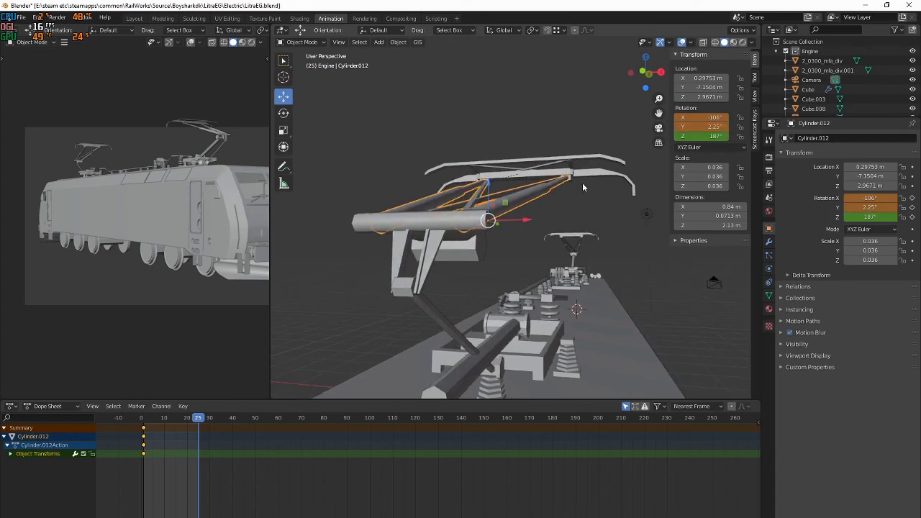
click(575, 256)
click(575, 251)
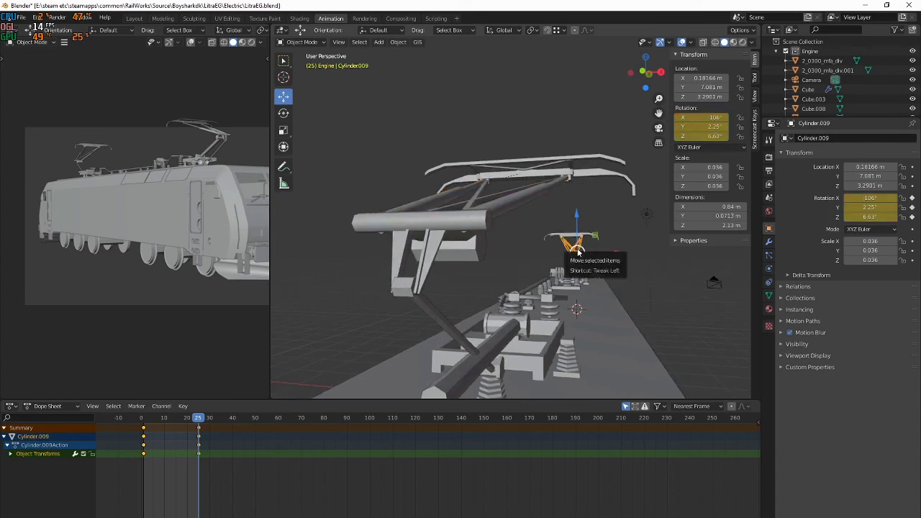
click(582, 233)
click(579, 249)
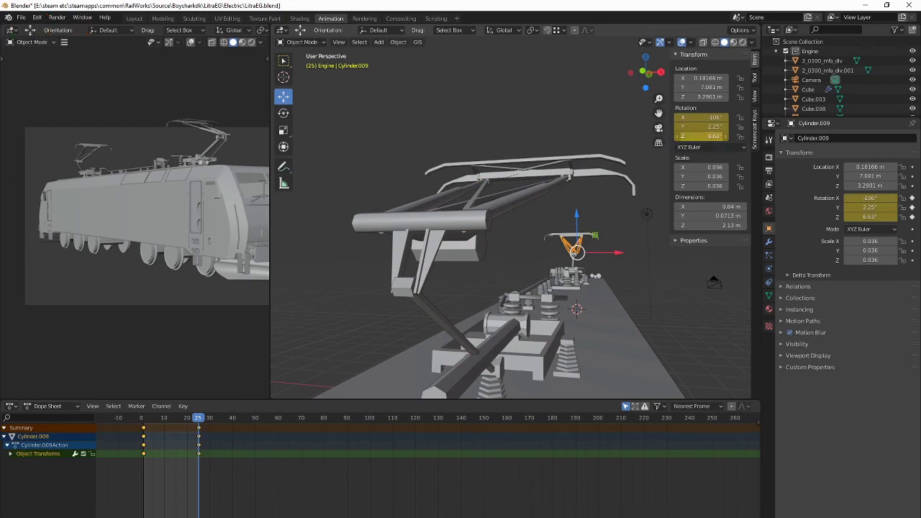
click(498, 194)
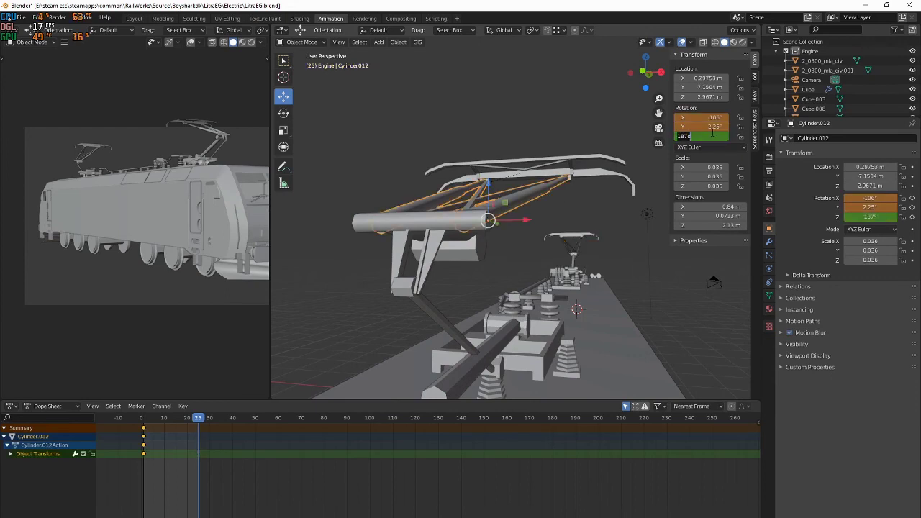
key(Return)
key(ctrl+z)
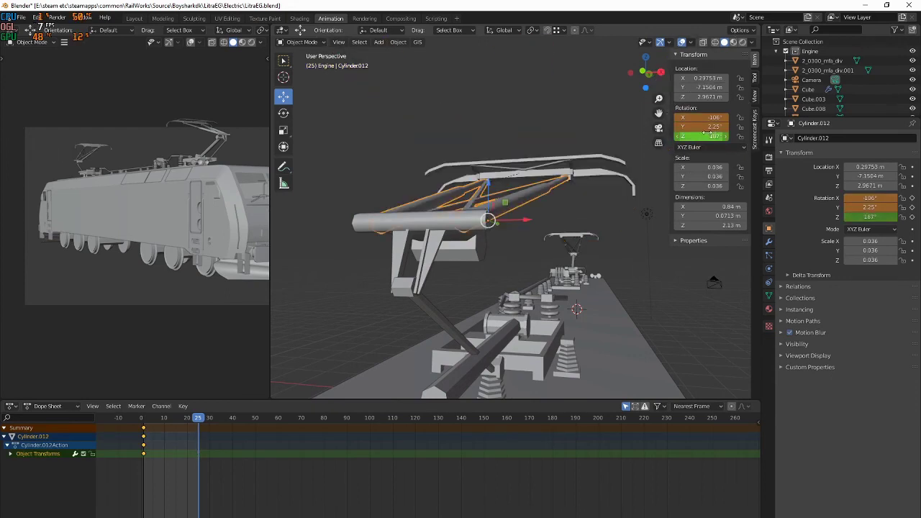
Try a Z rotation of 180° on the rear upper arm in top view, undo it, and inspect the arm's alignment
mouse_move(564, 208)
middle_down()
mouse_move(576, 214)
mouse_move(573, 224)
middle_up()
key(KP_7)
scroll(573, 224, down, 3)
scroll(599, 219, down, 4)
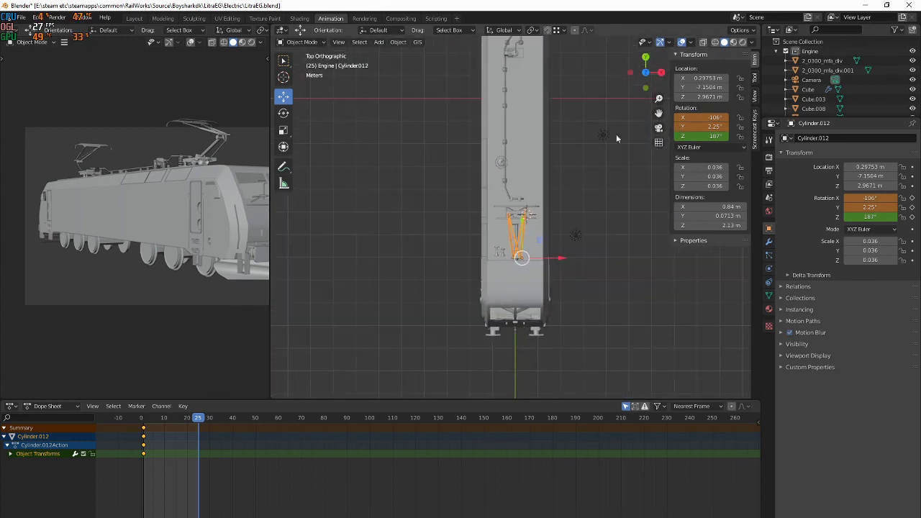
shift+middle_drag(615, 134, 604, 195)
scroll(550, 100, down, 2)
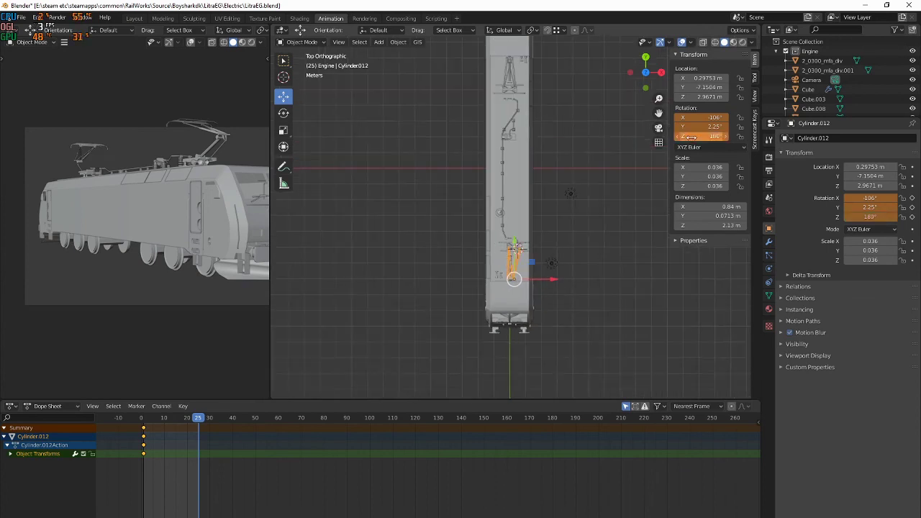
scroll(508, 296, up, 10)
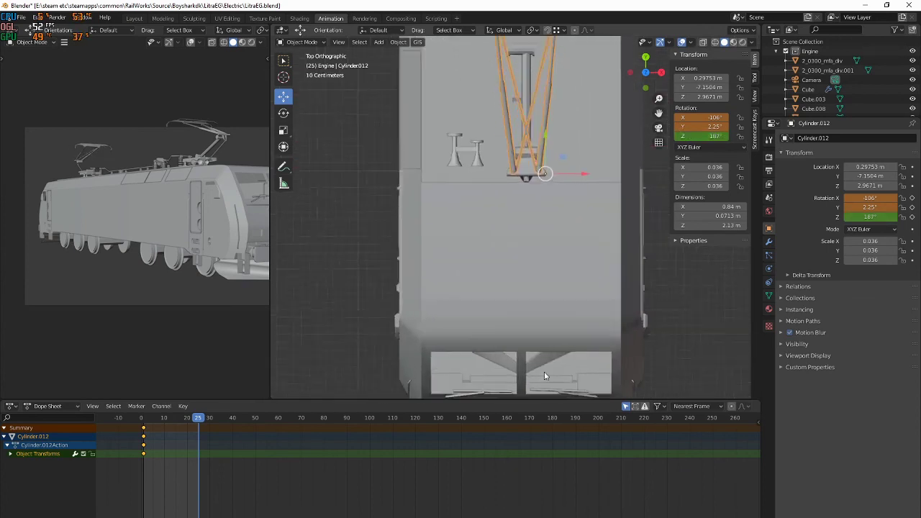
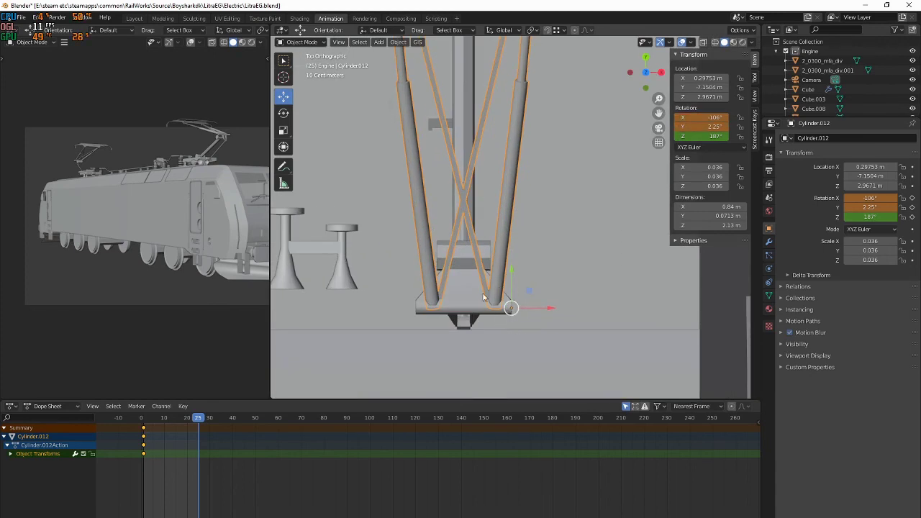
scroll(491, 299, down, 5)
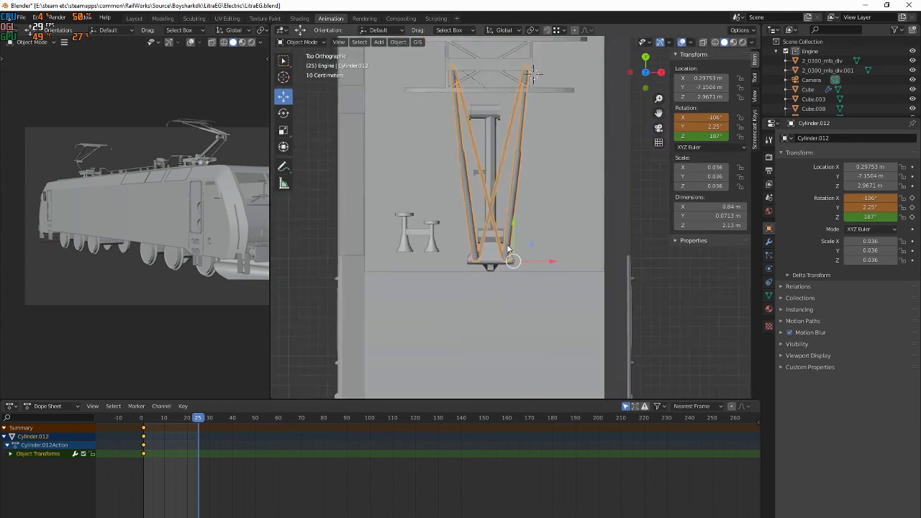
scroll(527, 158, up, 4)
shift+middle_drag(524, 107, 511, 150)
Rotate the rear pantograph's thick lower arm up to the elbow link at 115° X rotation and insert rotation keyframes at frame 25
key(KP_3)
scroll(668, 256, down, 5)
shift+middle_drag(668, 256, 468, 269)
scroll(468, 270, down, 4)
shift+middle_drag(472, 216, 506, 214)
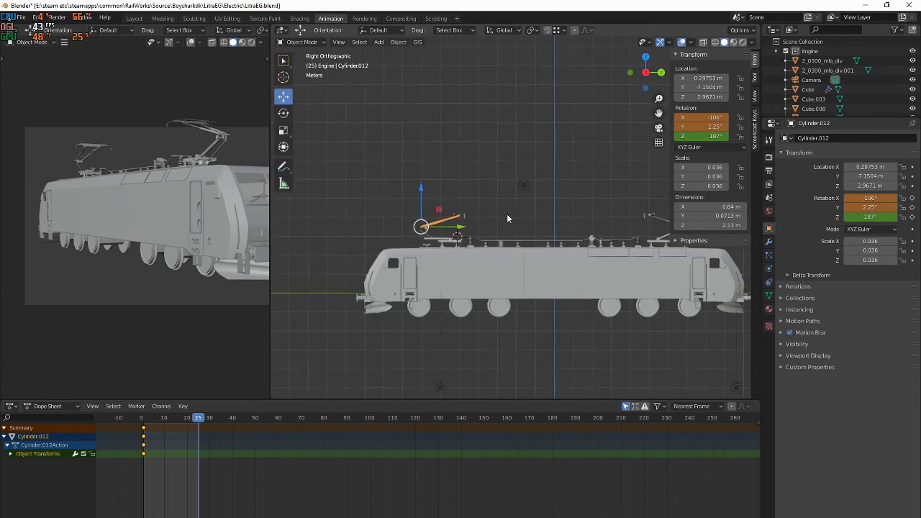
scroll(621, 248, up, 5)
shift+middle_drag(620, 251, 439, 201)
scroll(552, 286, up, 5)
click(578, 322)
shift+middle_drag(608, 292, 531, 239)
key(r)
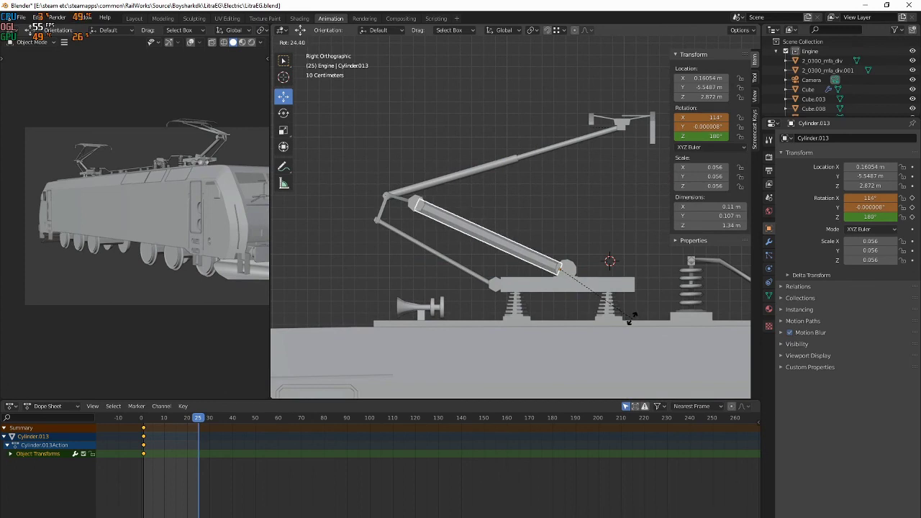
click(632, 321)
key(r)
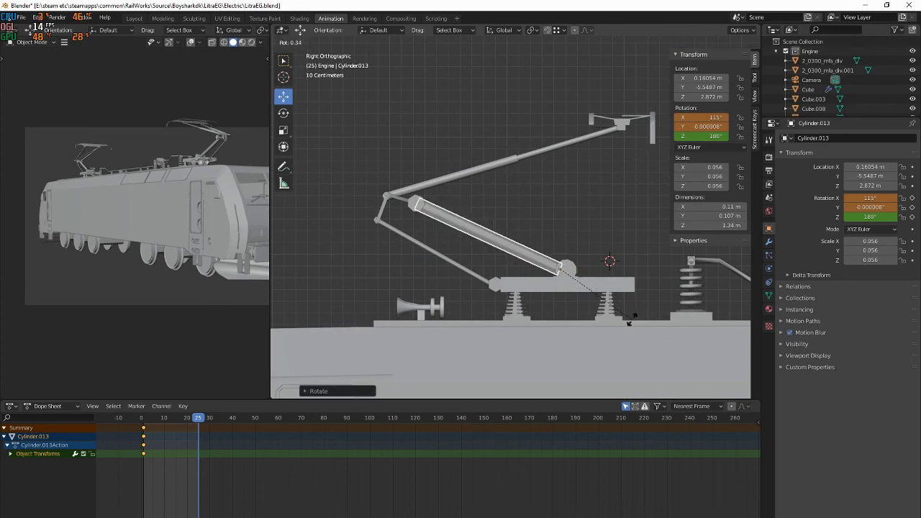
click(632, 319)
right_click(691, 117)
click(687, 118)
Play the animation in side view to compare the movement of both pantographs, and stop it at frame 25
scroll(572, 195, down, 5)
key(space)
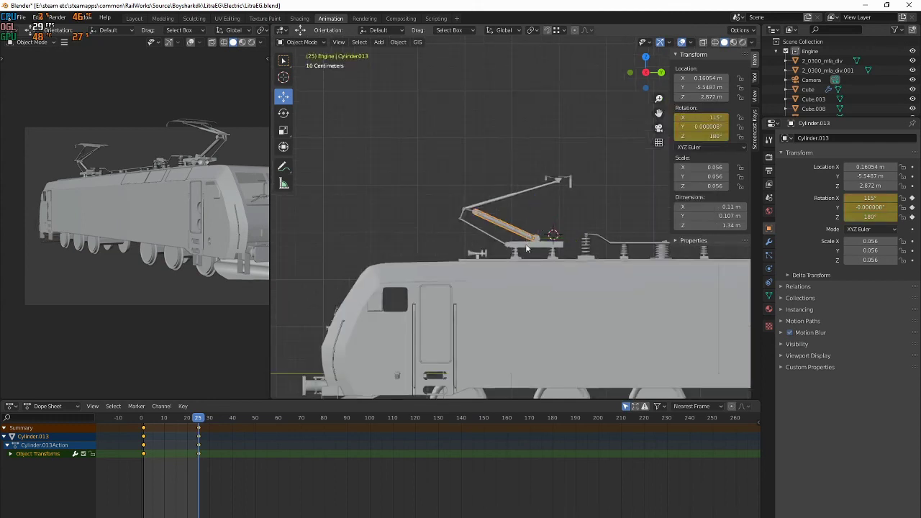
scroll(526, 248, down, 5)
key(space)
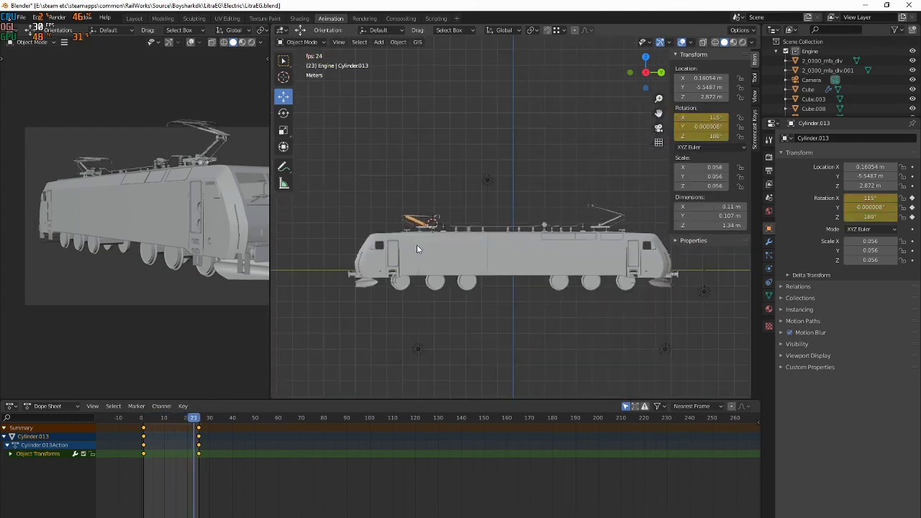
key(space)
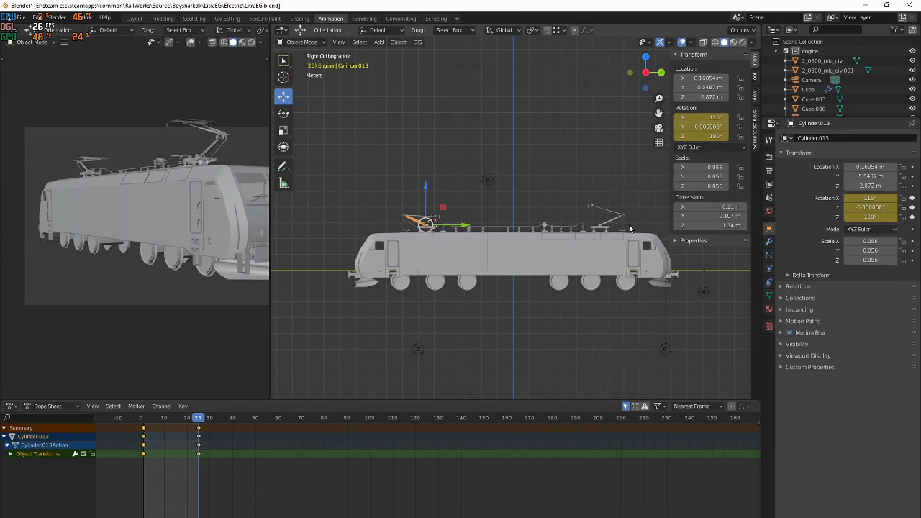
Check the front pantograph upper arm's X rotation at frame 25 for matching the rear upper arm
shift+middle_drag(492, 215, 604, 209)
scroll(575, 199, up, 5)
click(539, 189)
shift+middle_drag(494, 255, 436, 279)
scroll(435, 278, up, 3)
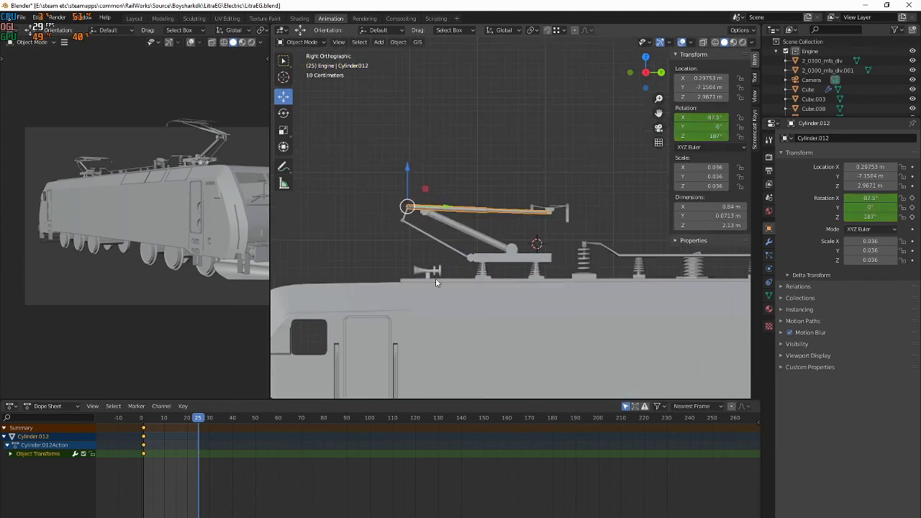
shift+middle_drag(551, 279, 285, 292)
click(754, 77)
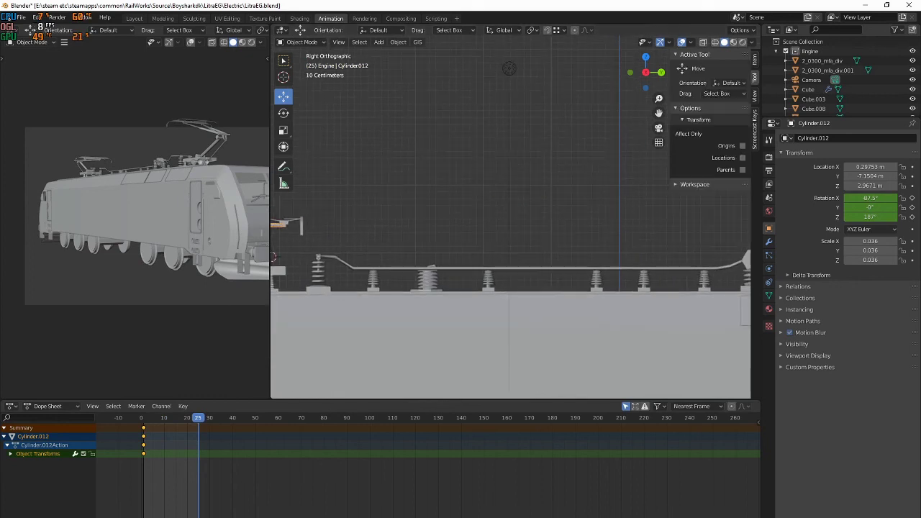
click(754, 60)
shift+middle_drag(633, 255, 363, 236)
shift+middle_drag(641, 212, 379, 218)
click(478, 183)
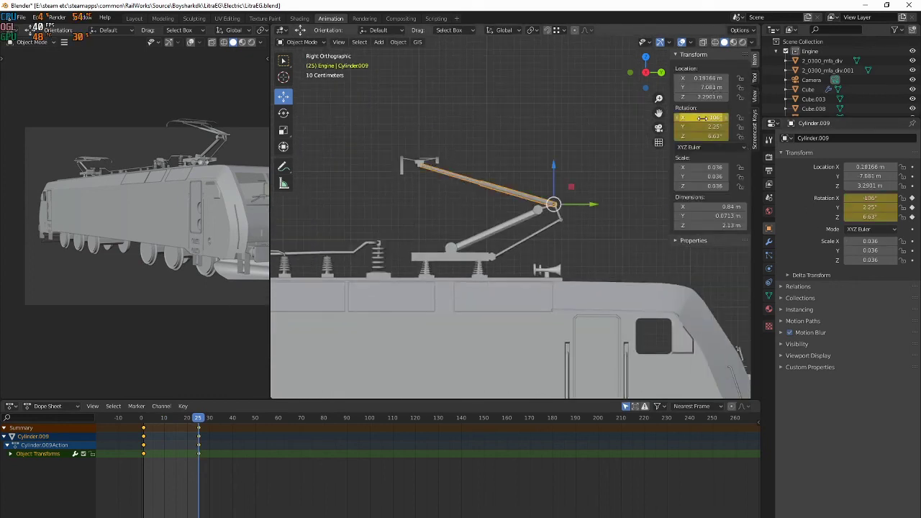
ctrl+scroll(391, 186, up, 15)
Set the rear pantograph upper arm's X rotation to -106° at frame 25
click(476, 235)
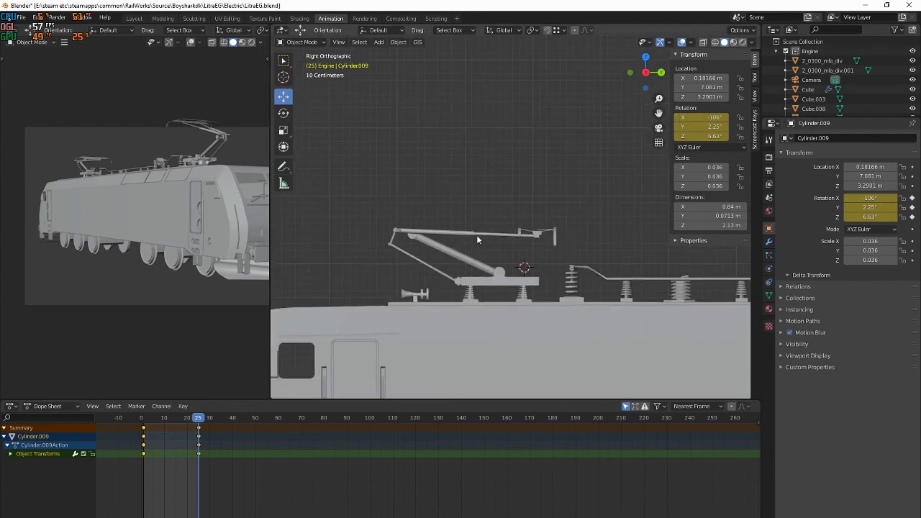
double_click(692, 117)
text(-106)
key(Return)
Match the rear upper arm's Y rotation to the front upper arm's at 2.25° and insert rotation keyframes at frame 25
shift+middle_drag(605, 180, 692, 231)
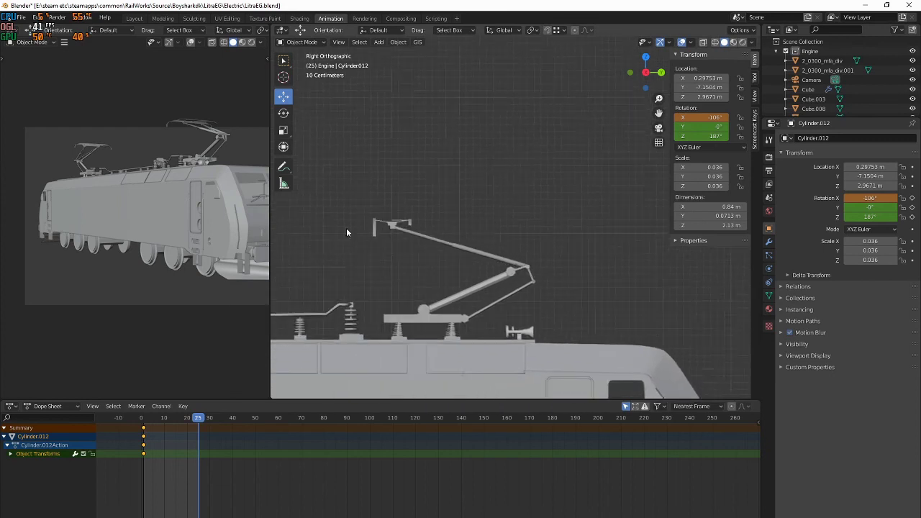
click(481, 241)
click(494, 254)
click(704, 117)
click(704, 127)
key(Escape)
shift+middle_drag(533, 173, 721, 171)
click(572, 215)
double_click(693, 127)
text(2.25°)
key(Return)
right_click(692, 126)
click(690, 125)
Play the animation in side and perspective views to check both pantographs' movement, and return to frame 1
scroll(534, 206, down, 5)
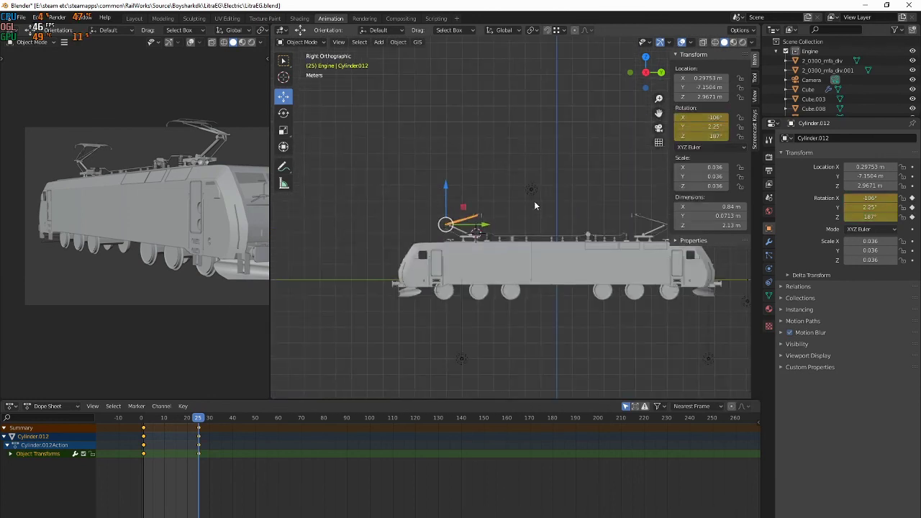
scroll(535, 206, up, 2)
key(space)
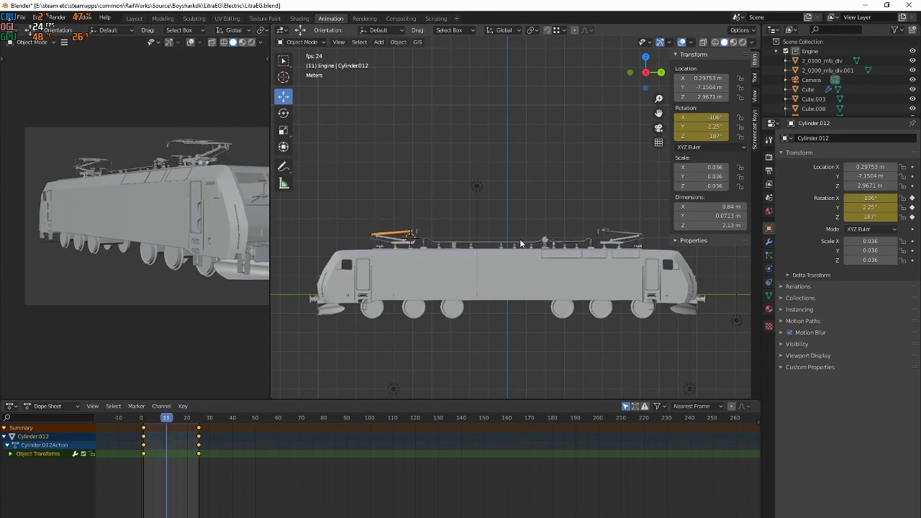
key(KP_Decimal)
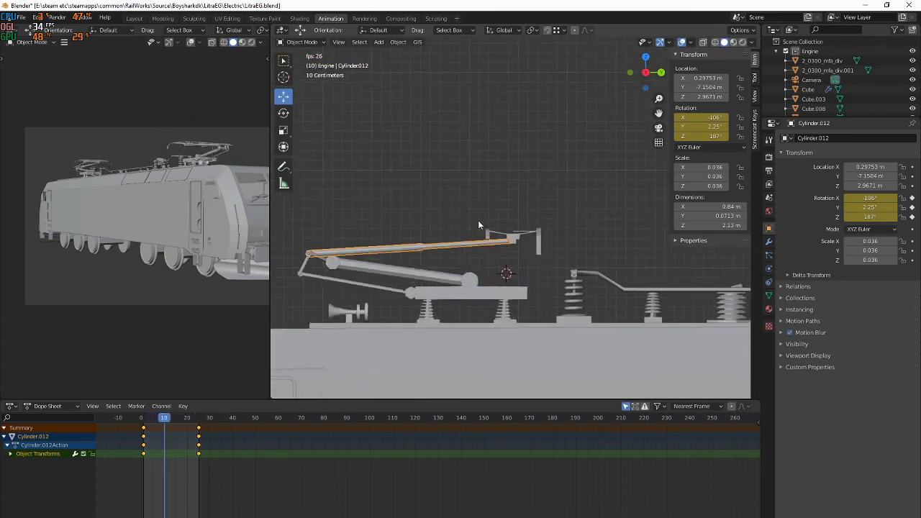
scroll(532, 221, down, 5)
middle_drag(587, 222, 632, 230)
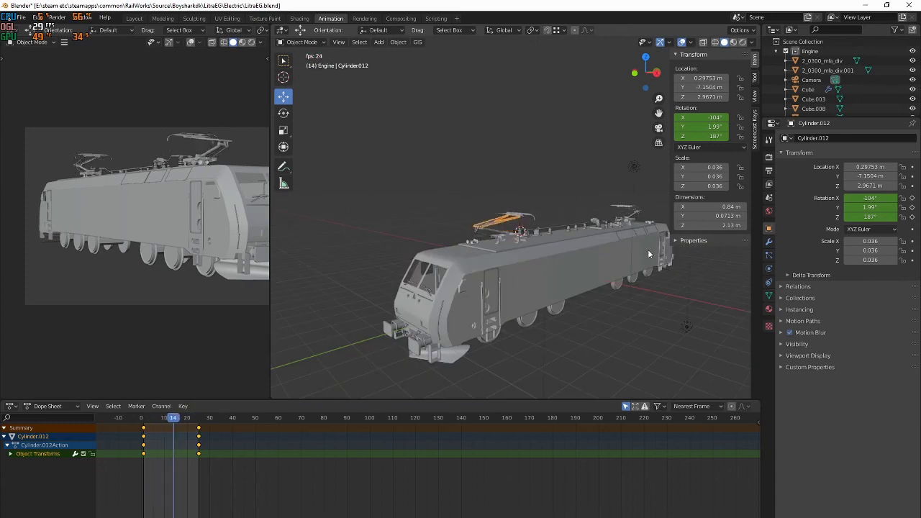
key(Escape)
Inspect the whole locomotive and its lowered pantographs from both ends and above
middle_drag(672, 259, 538, 254)
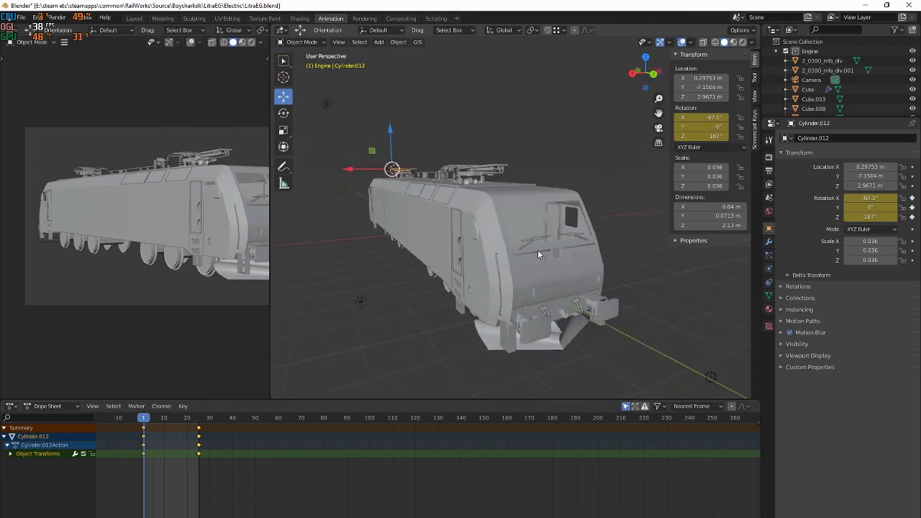
middle_drag(533, 142, 468, 221)
scroll(502, 228, up, 4)
scroll(533, 235, down, 4)
scroll(558, 222, down, 3)
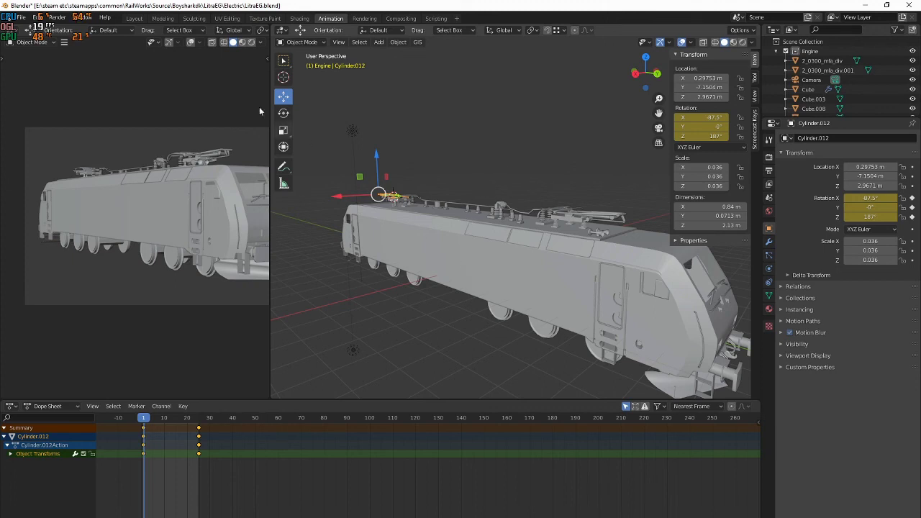
middle_drag(436, 176, 478, 190)
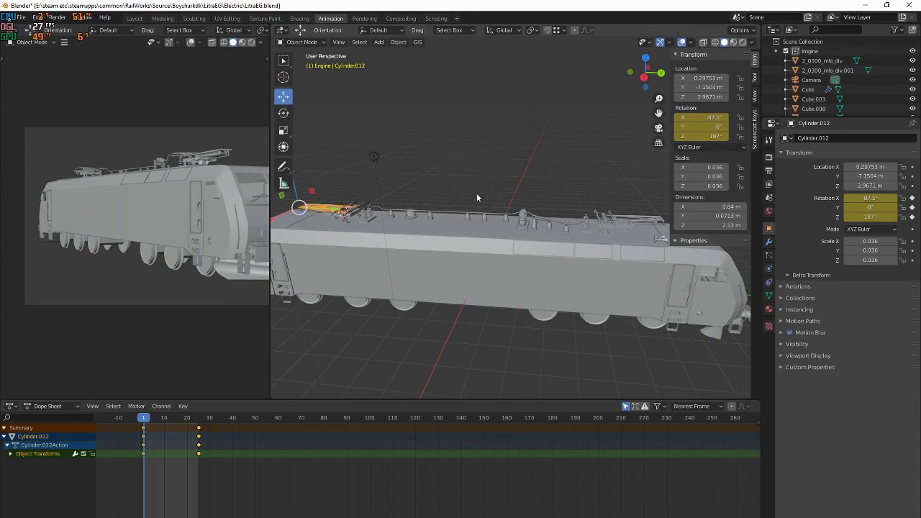
middle_drag(415, 176, 540, 170)
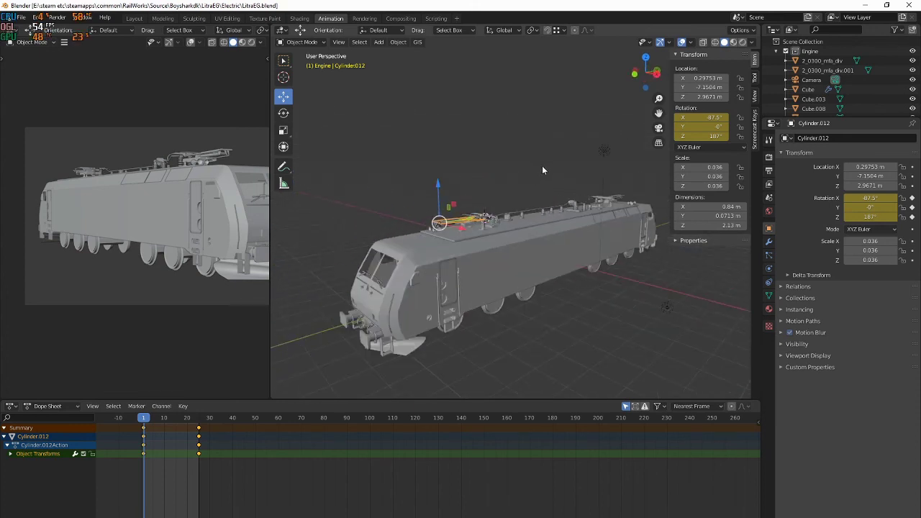